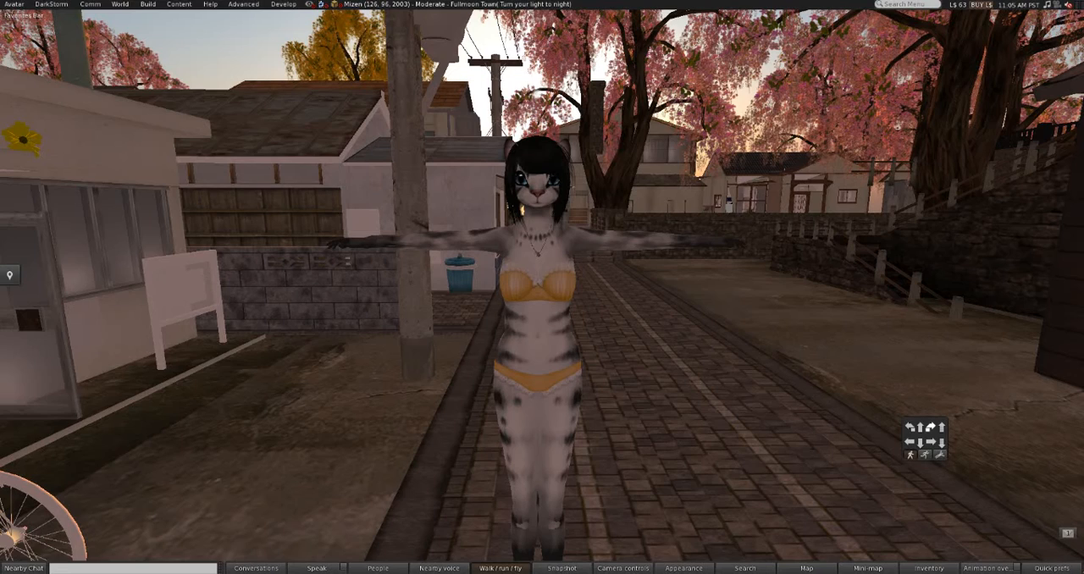
Step: Turn on the Allow Select Avatar developer option so avatar attachments can be selected
mouse_move(537, 349)
alt+mouse_down()
mouse_move(512, 349)
mouse_move(534, 349)
alt+mouse_up()
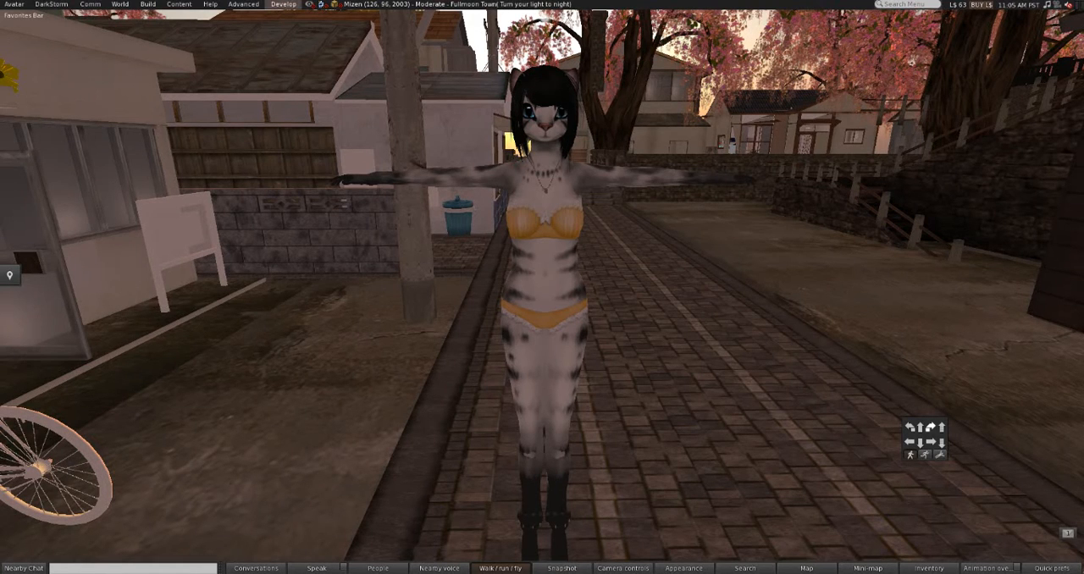
click(284, 4)
mouse_move(288, 140)
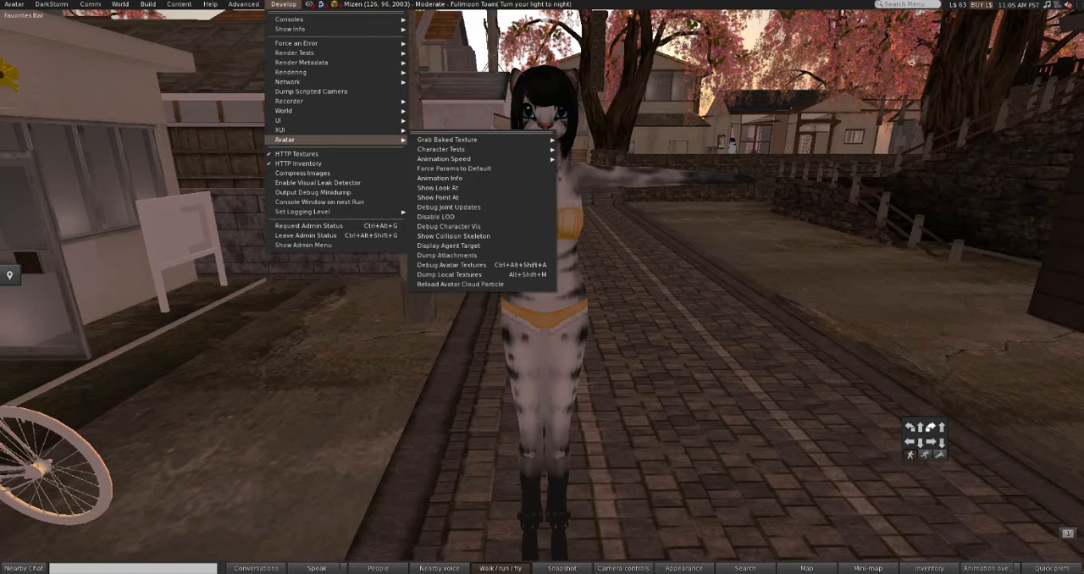
mouse_move(444, 158)
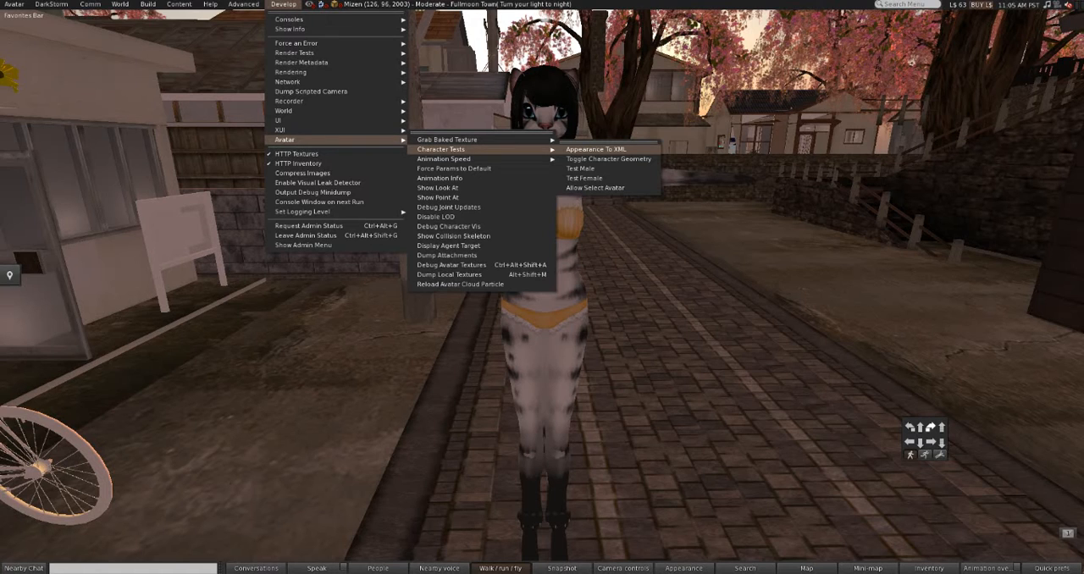
click(595, 188)
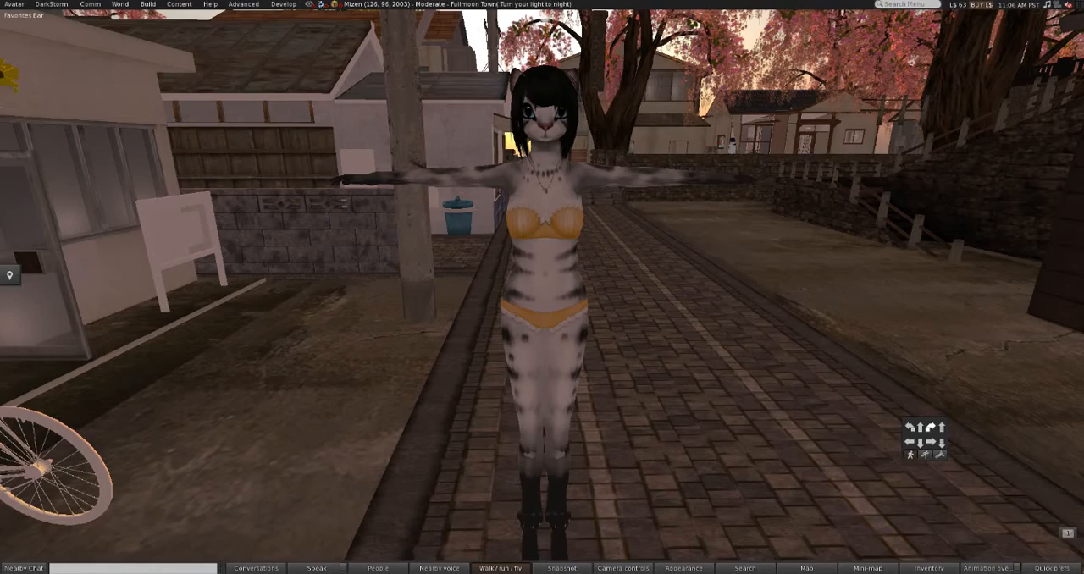
ctrl+alt+drag(543, 221, 617, 241)
alt+drag(507, 480, 513, 417)
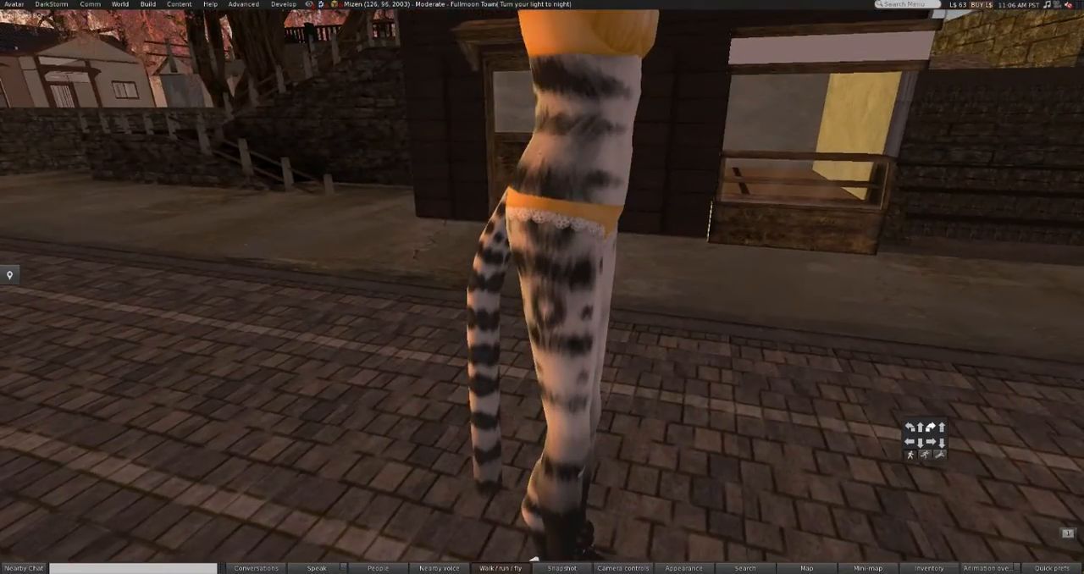
right_click(493, 368)
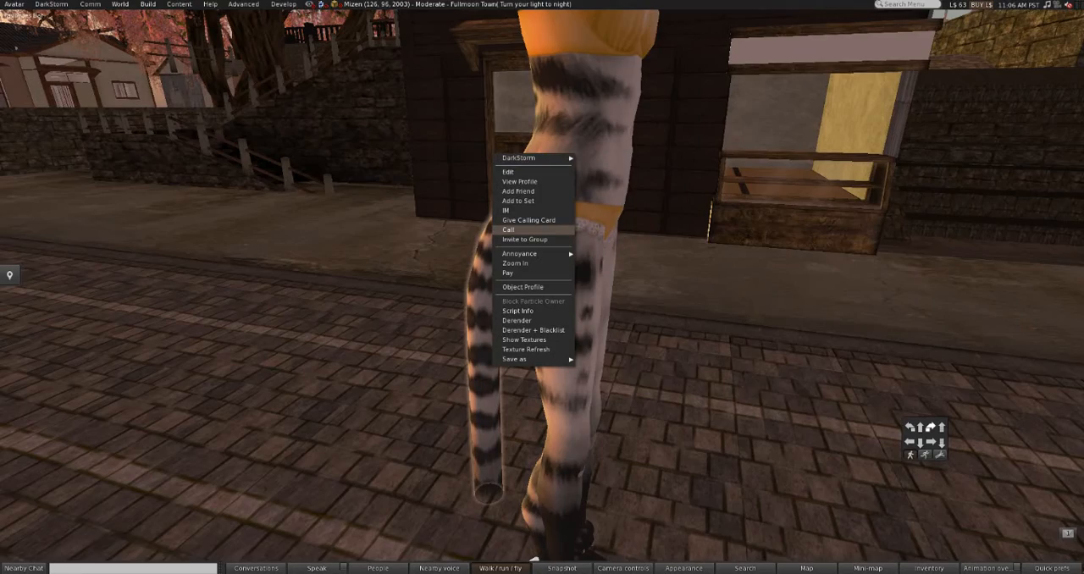
key(Escape)
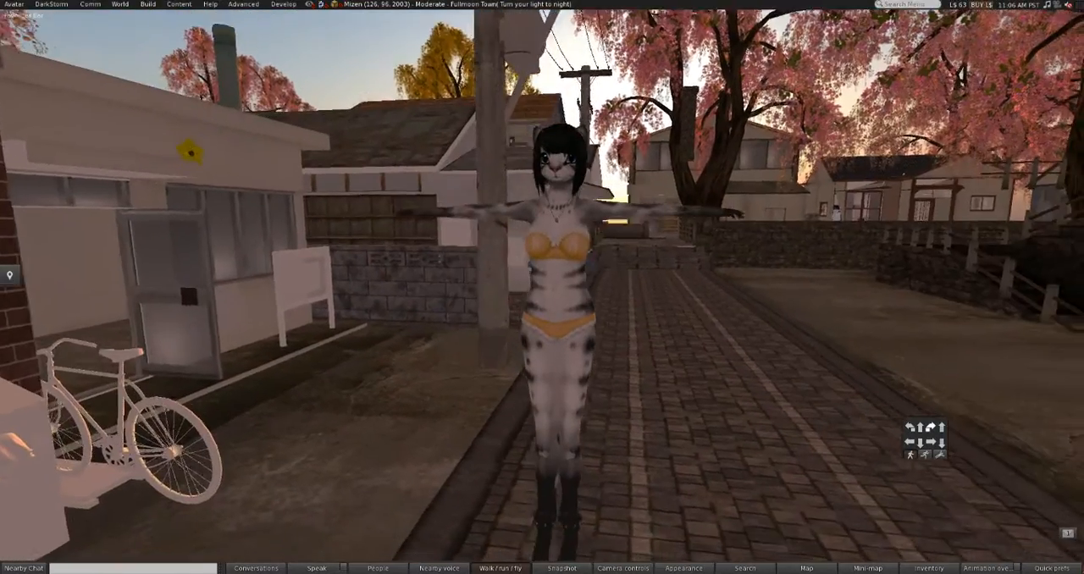
Step: Put the avatar's head attachment into edit mode and add both ears to the selection
ctrl+alt+drag(559, 254, 602, 226)
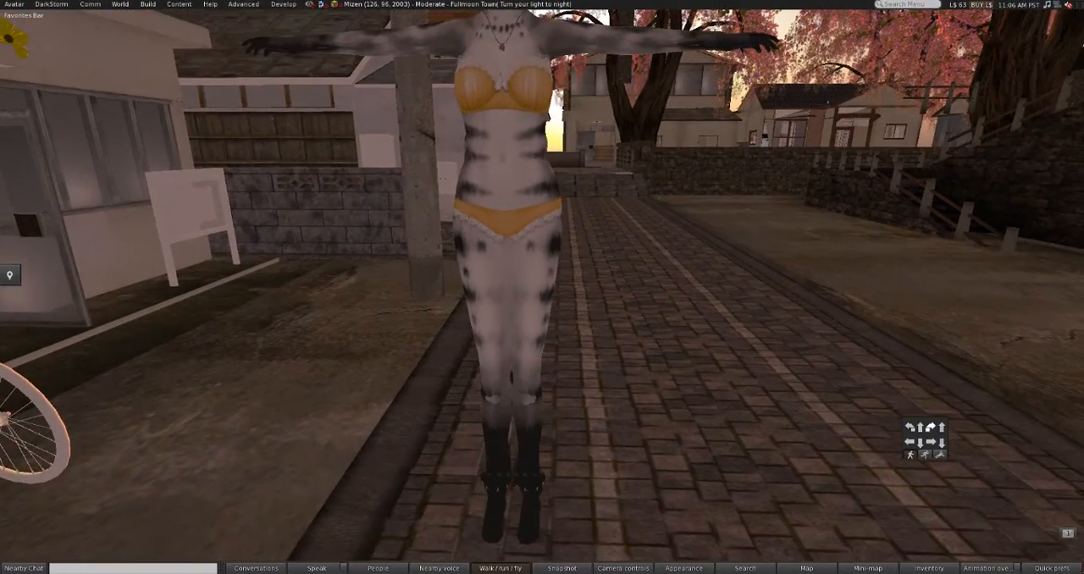
mouse_move(503, 41)
alt+mouse_down()
mouse_move(507, 17)
mouse_move(502, 51)
alt+mouse_up()
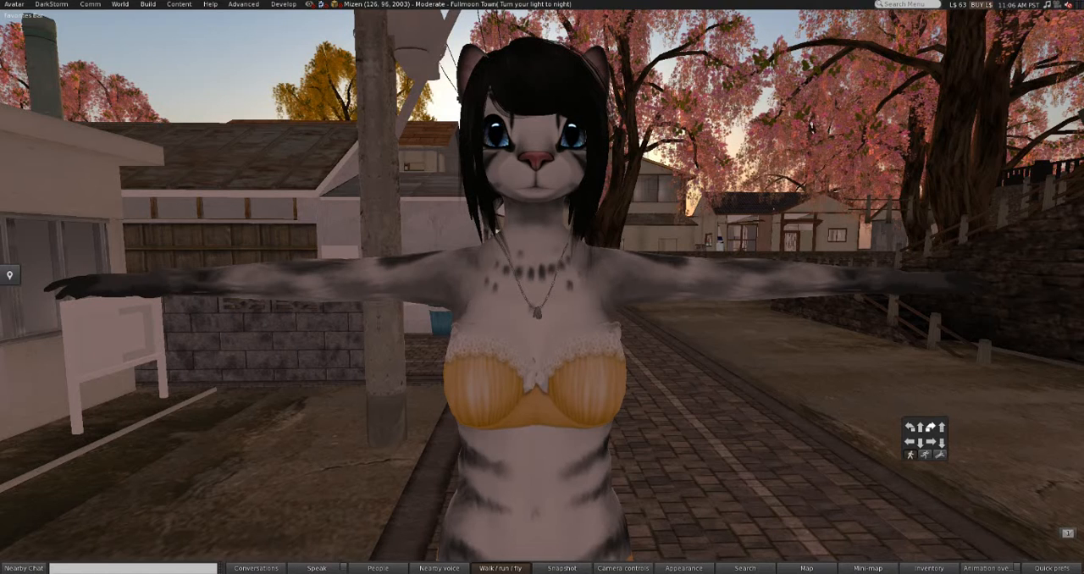
right_click(598, 137)
click(612, 153)
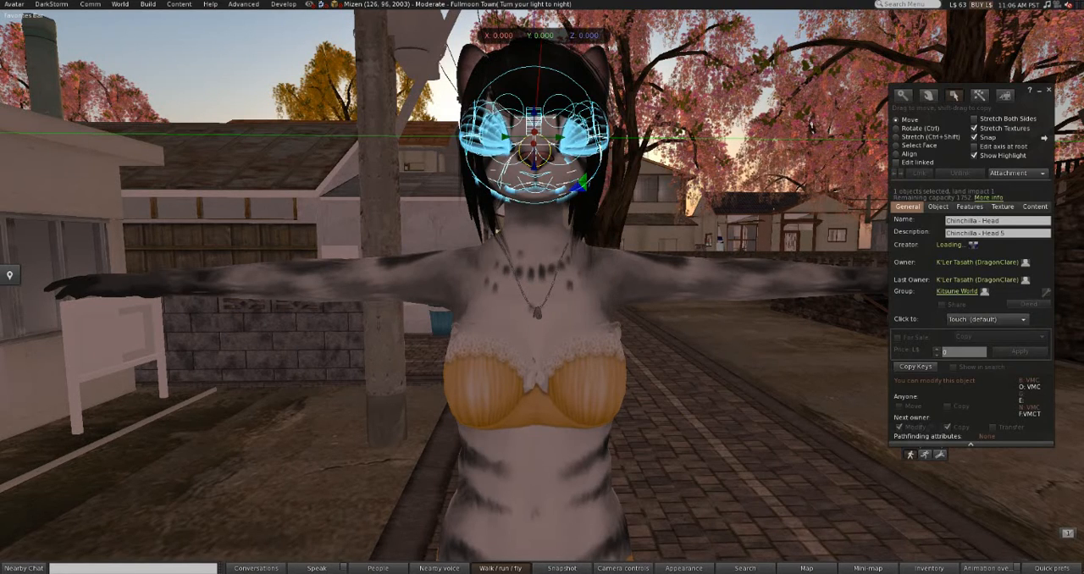
key(ctrl+w)
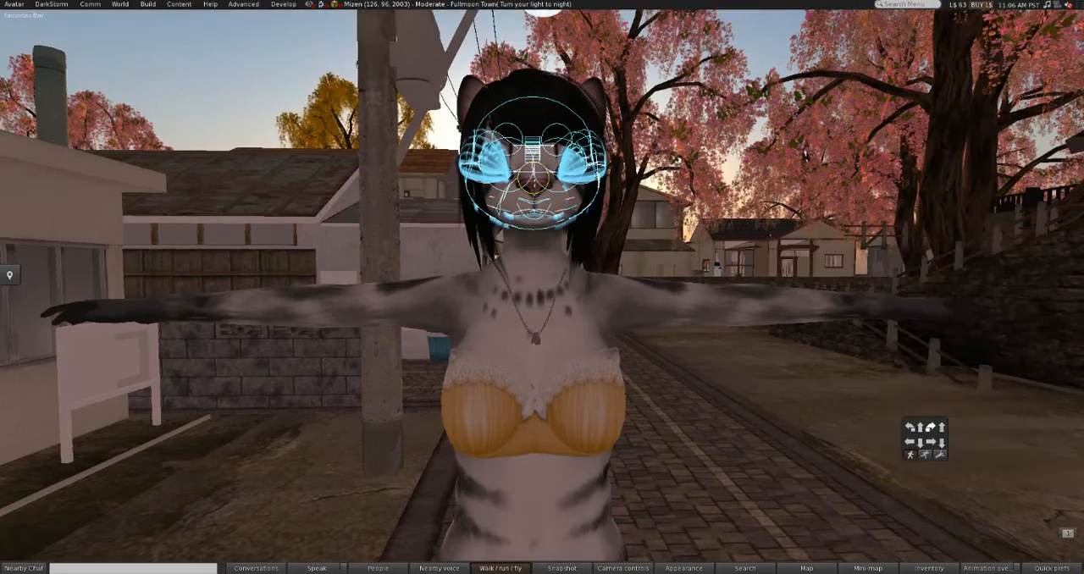
ctrl+alt+drag(533, 193, 527, 271)
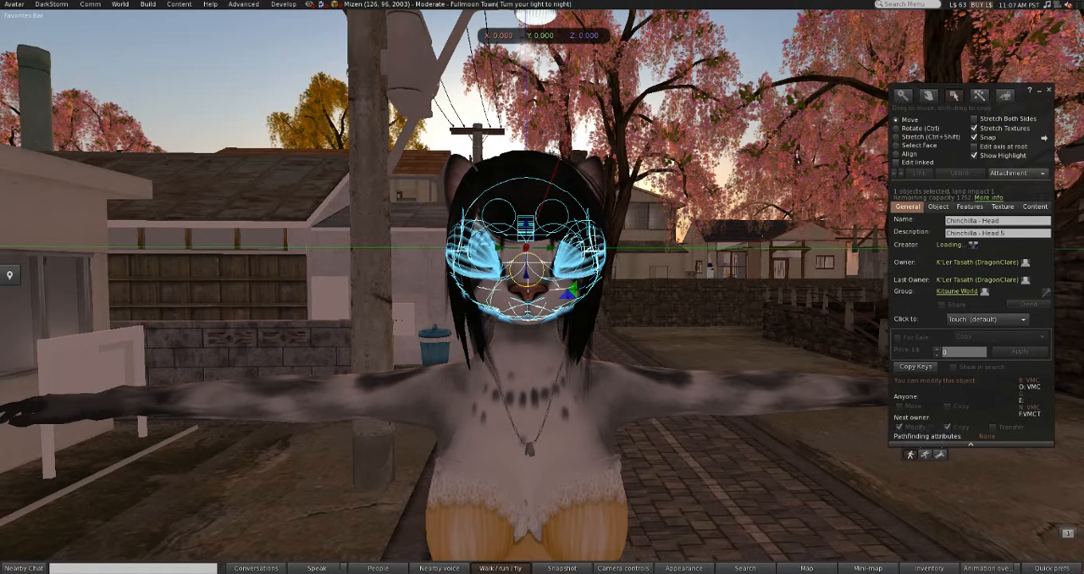
shift+click(465, 194)
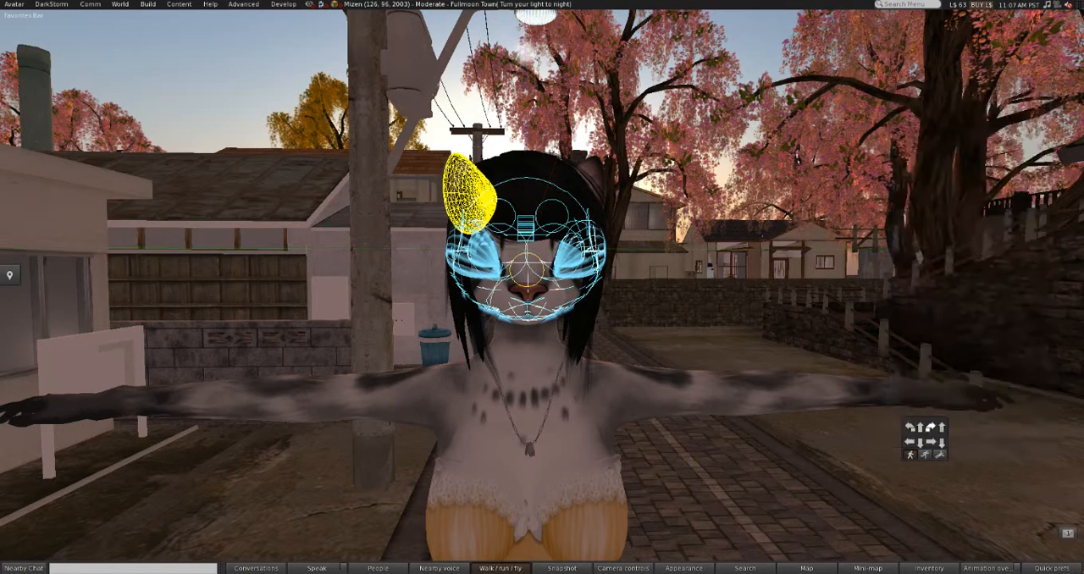
shift+click(581, 193)
Step: Add the jaw attachment to the selection and try to move the selected head parts sideways along the green axis
drag(499, 249, 317, 249)
key(ctrl+z)
alt+drag(531, 295, 550, 225)
shift+click(529, 307)
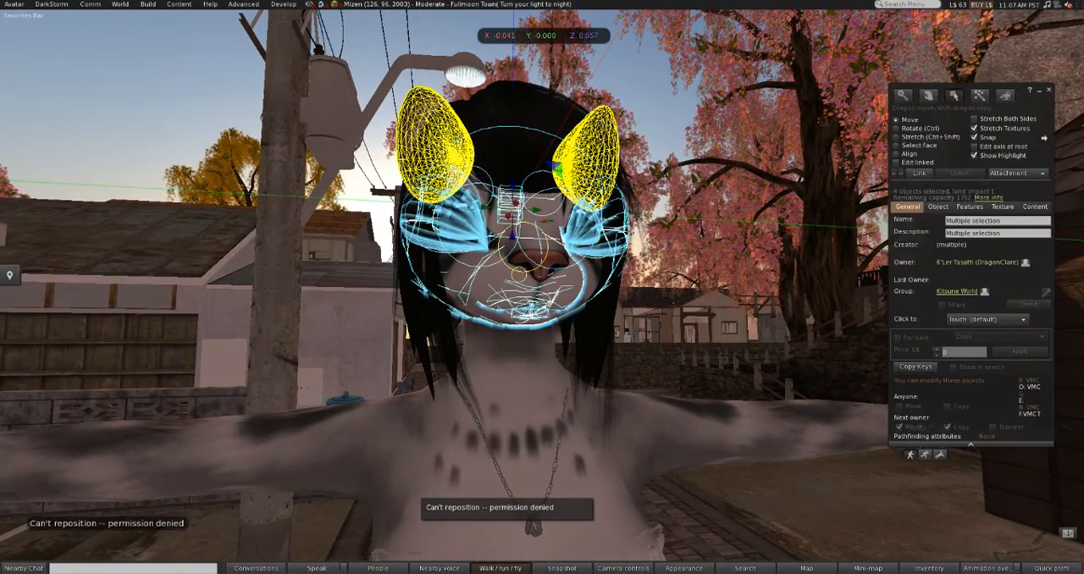
alt+drag(529, 259, 494, 277)
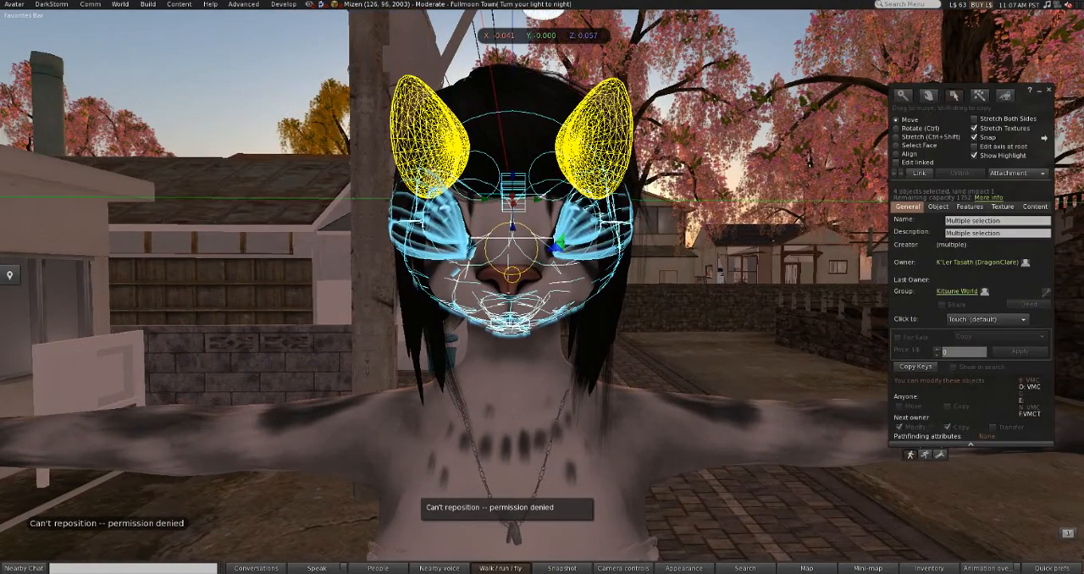
drag(483, 198, 134, 197)
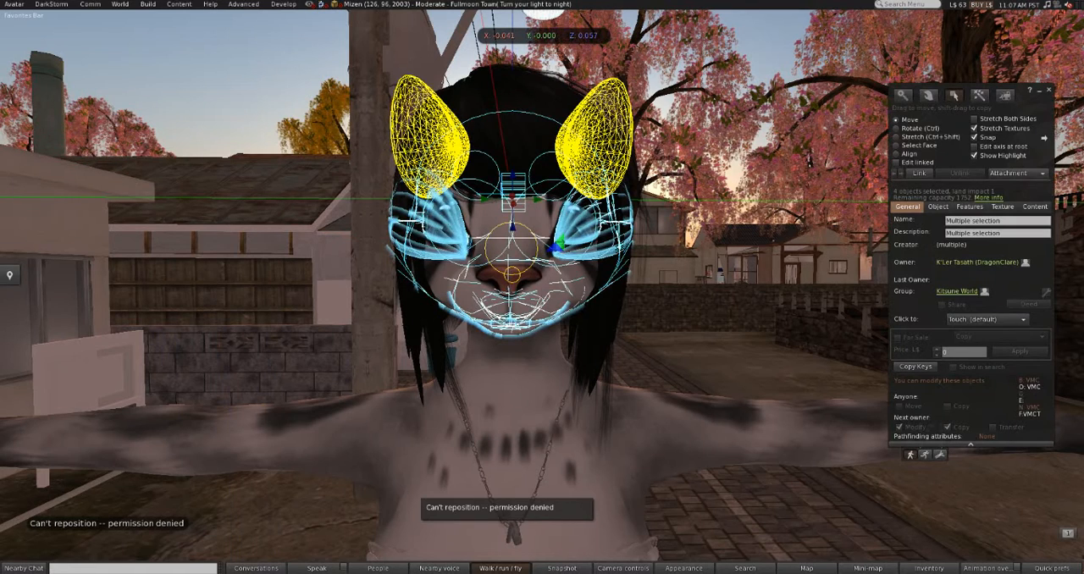
drag(482, 198, 173, 198)
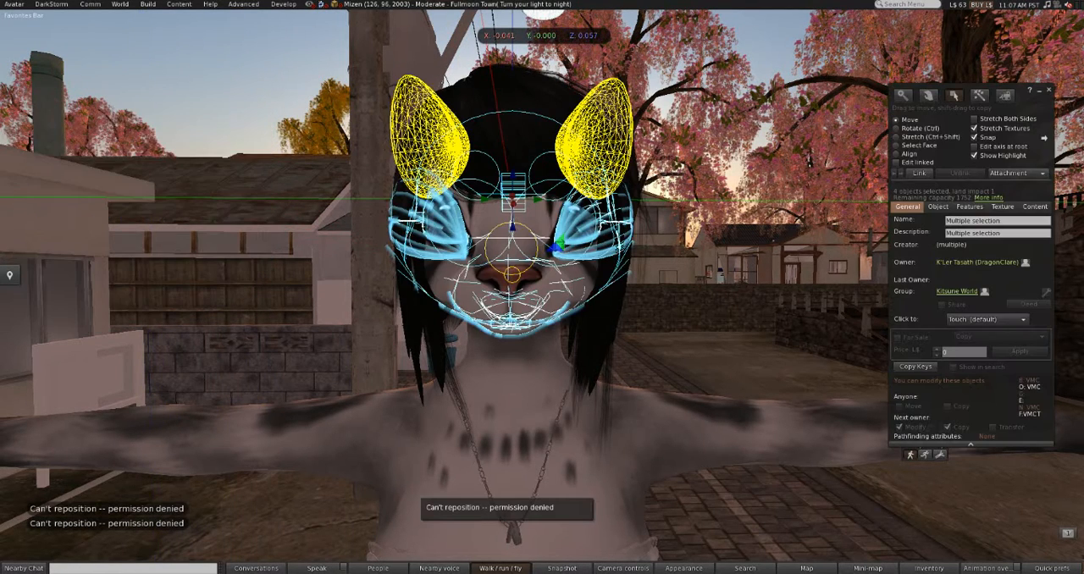
Step: Add both eye attachments inside the head to the current selection
alt+drag(542, 212, 661, 193)
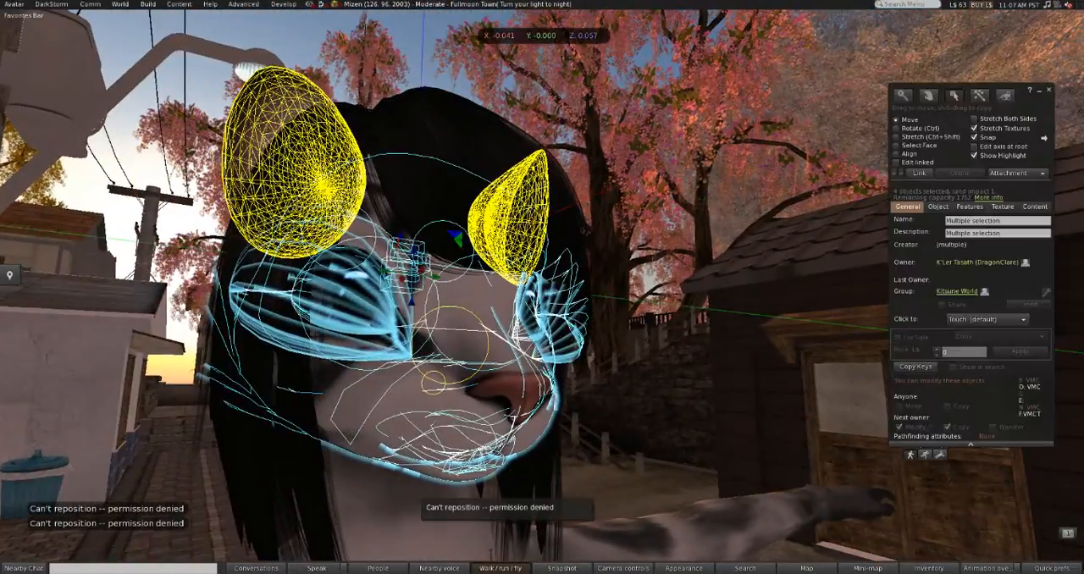
alt+drag(550, 229, 428, 275)
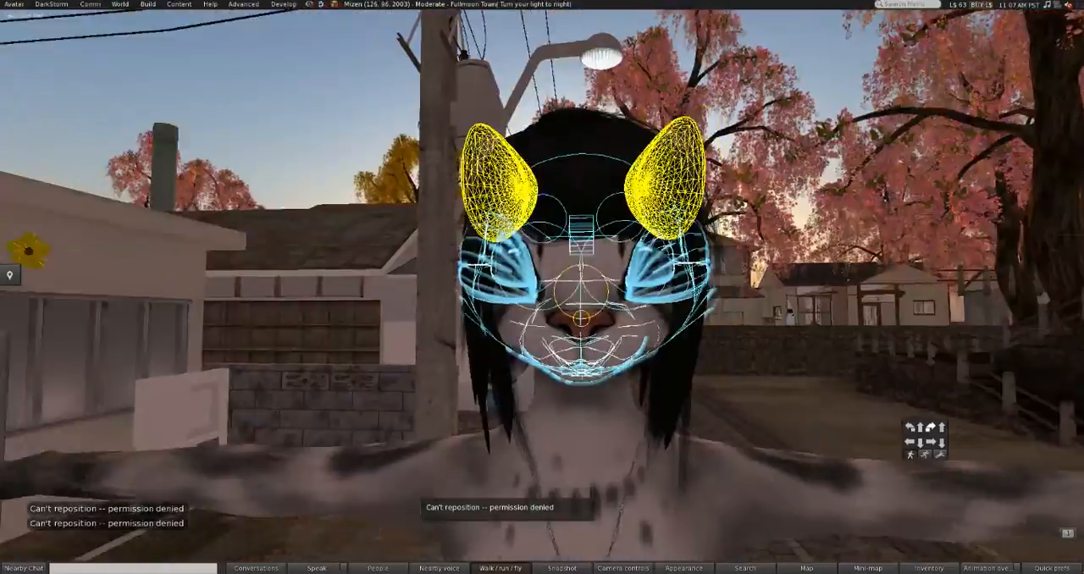
alt+drag(661, 253, 585, 177)
alt+drag(423, 262, 614, 271)
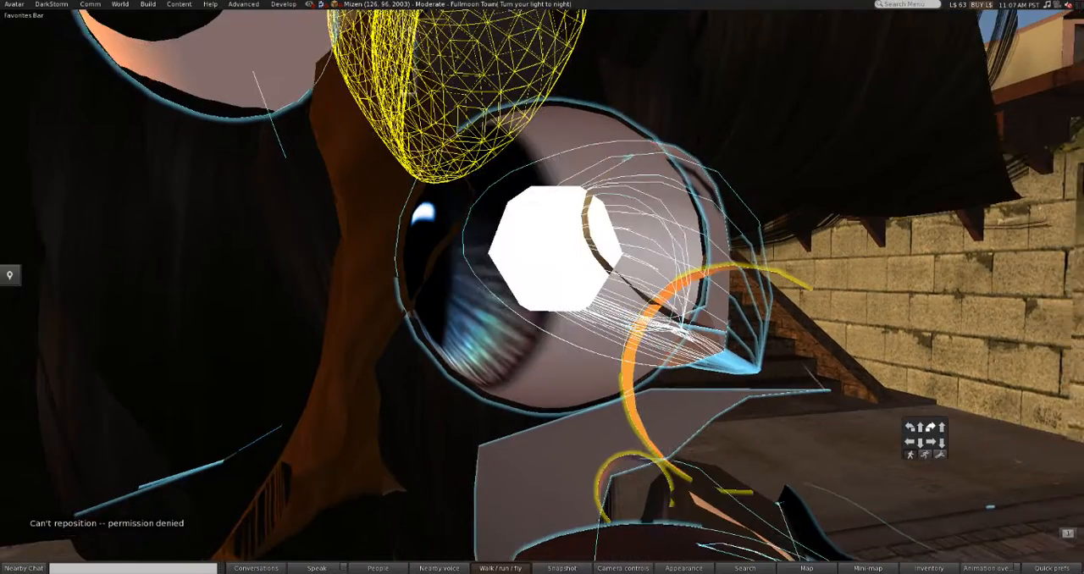
shift+click(576, 343)
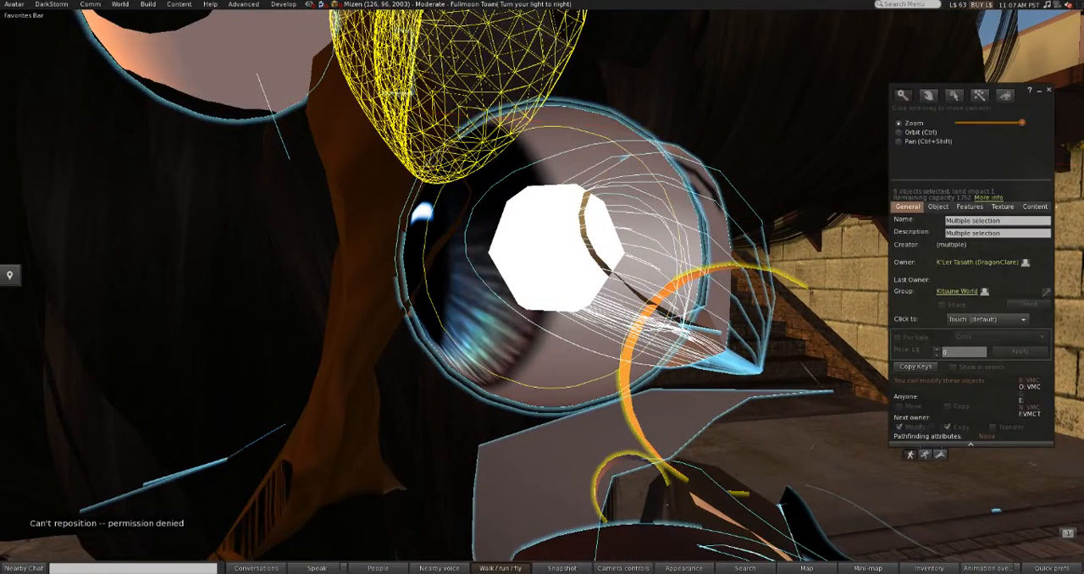
alt+drag(554, 254, 483, 284)
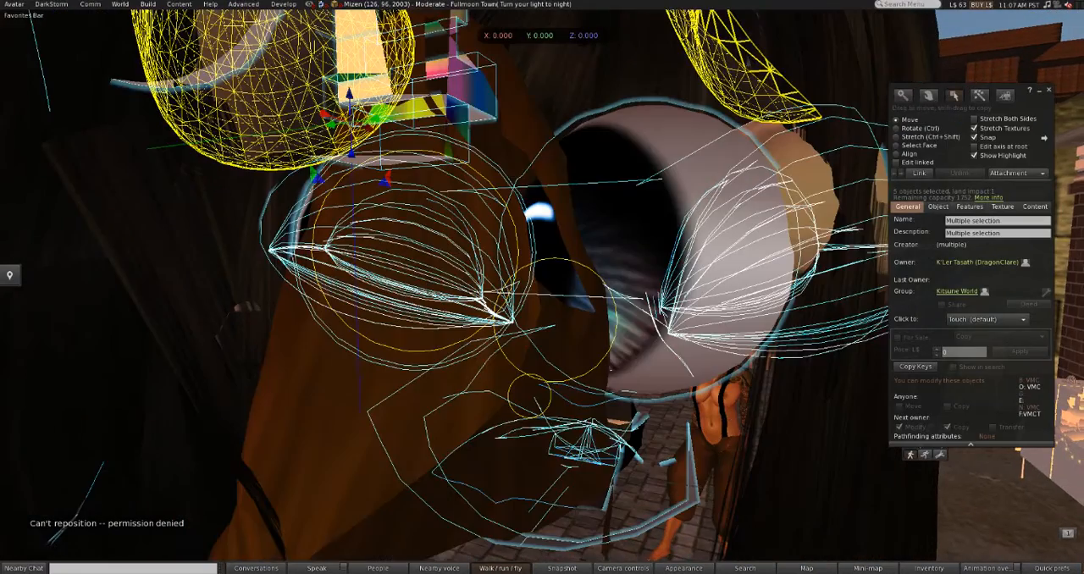
shift+click(661, 262)
shift+click(661, 263)
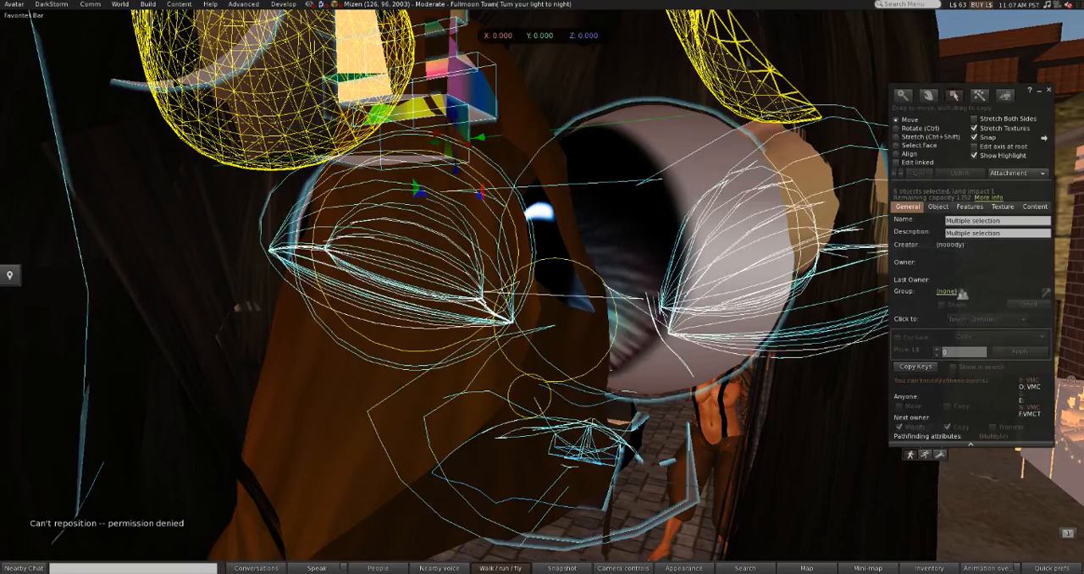
shift+click(660, 262)
alt+drag(542, 288, 508, 288)
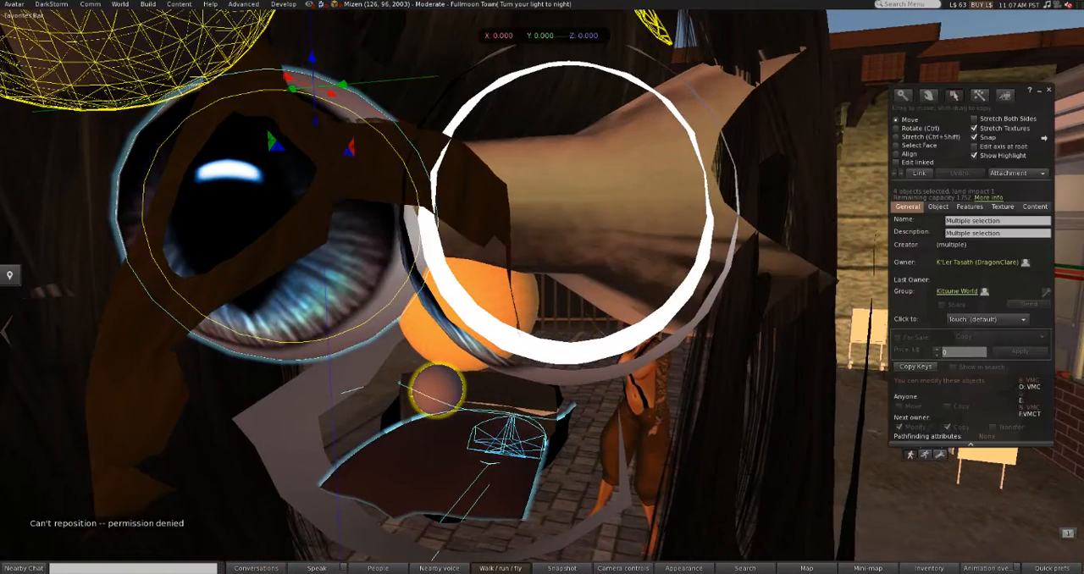
shift+click(508, 332)
scroll(508, 288, down, 3)
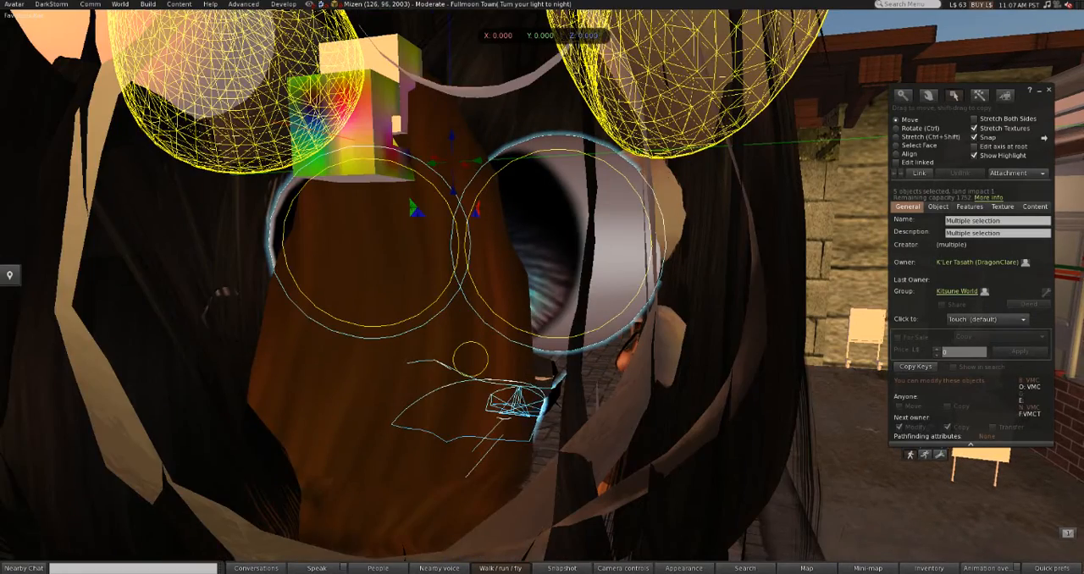
key(Escape)
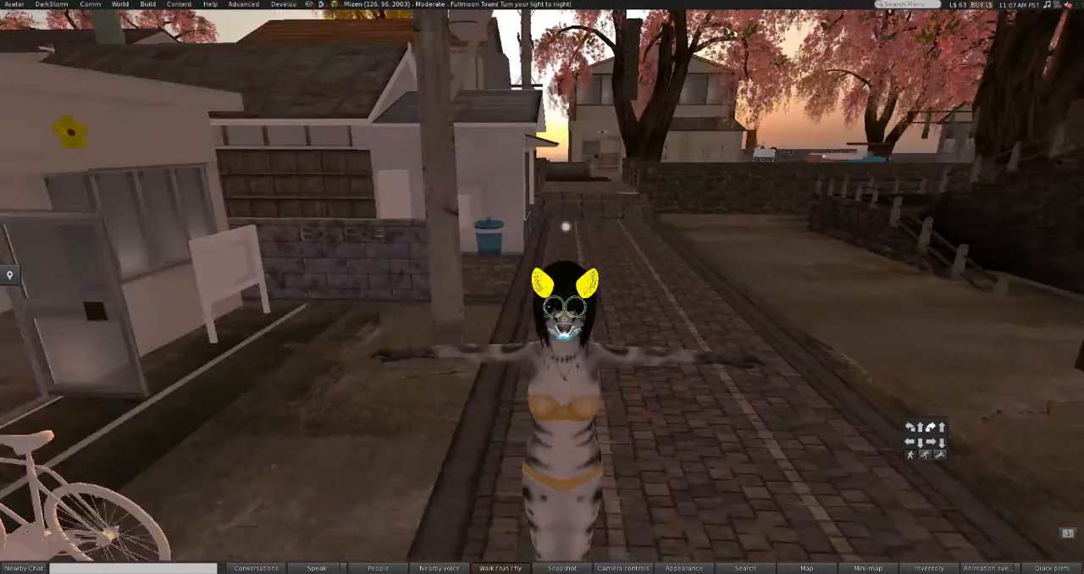
Step: Add the head back to the selection and try to move the selected parts along the green axis
mouse_move(565, 320)
ctrl+alt+mouse_down()
mouse_move(565, 356)
mouse_move(572, 326)
ctrl+alt+mouse_up()
shift+click(610, 303)
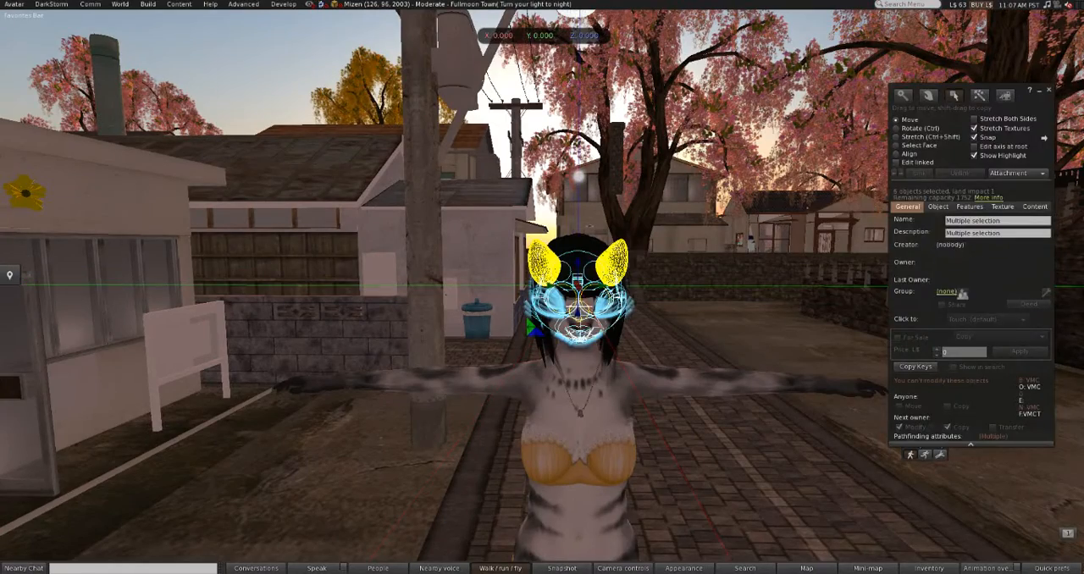
drag(604, 286, 401, 286)
Step: Add both lower leg attachments to the selected avatar parts
alt+drag(648, 352, 644, 312)
ctrl+alt+drag(55, 228, 143, 213)
mouse_move(546, 466)
ctrl+alt+mouse_down()
mouse_move(546, 504)
mouse_move(545, 461)
ctrl+alt+mouse_up()
ctrl+alt+drag(536, 377, 593, 376)
alt+click(542, 290)
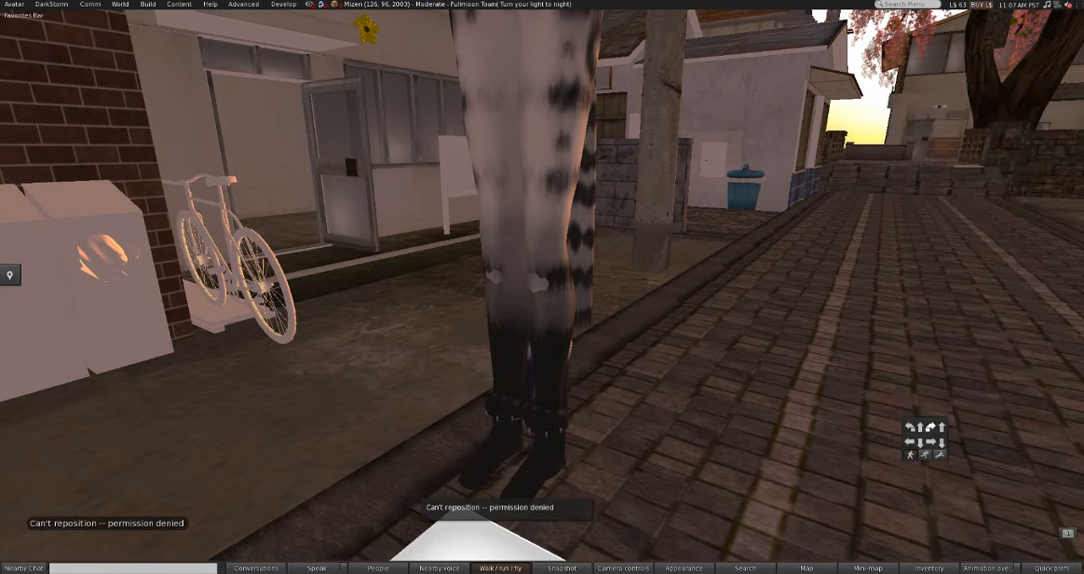
shift+click(546, 411)
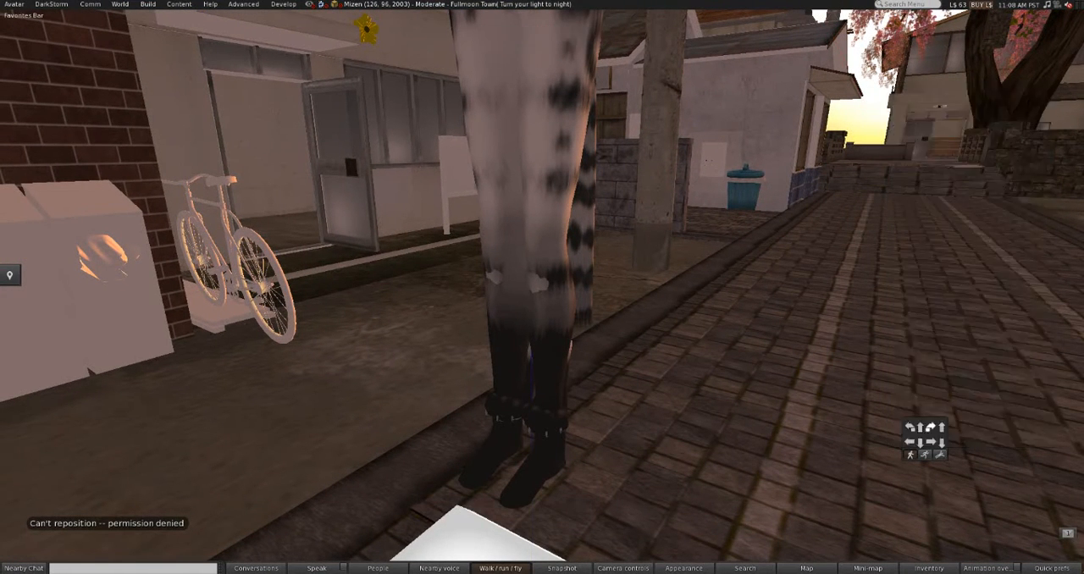
shift+click(546, 411)
shift+click(506, 411)
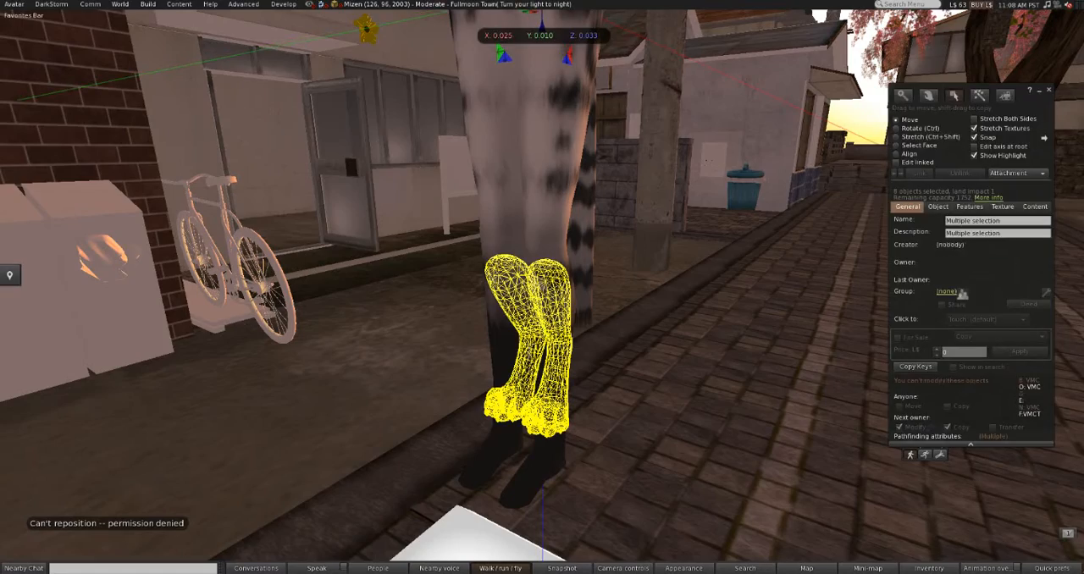
Step: Start saving the selected head, ear, eye and leg attachments as Collada, bringing up the export options
ctrl+alt+drag(537, 277, 606, 290)
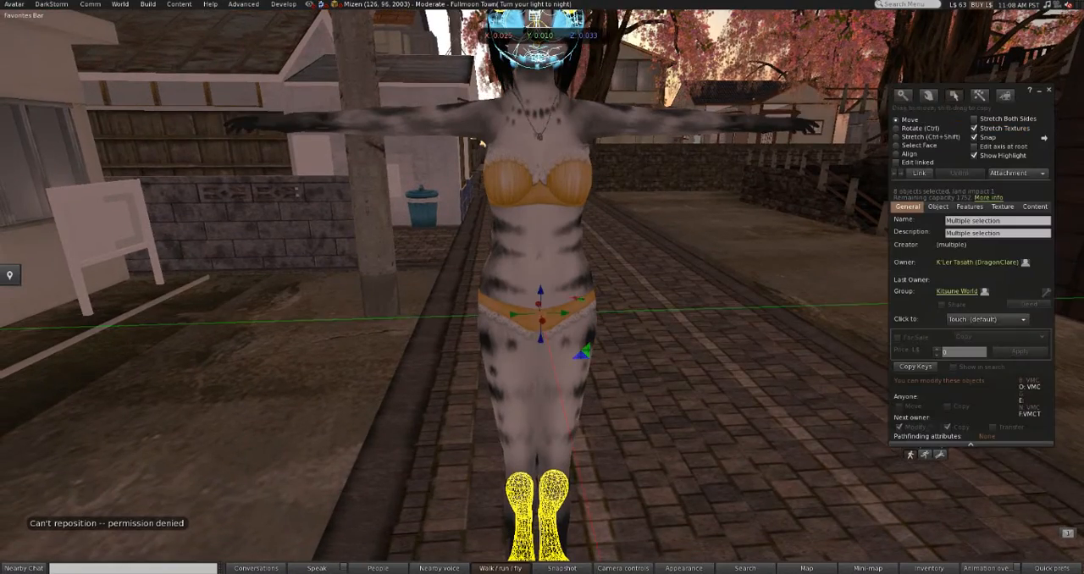
alt+click(537, 75)
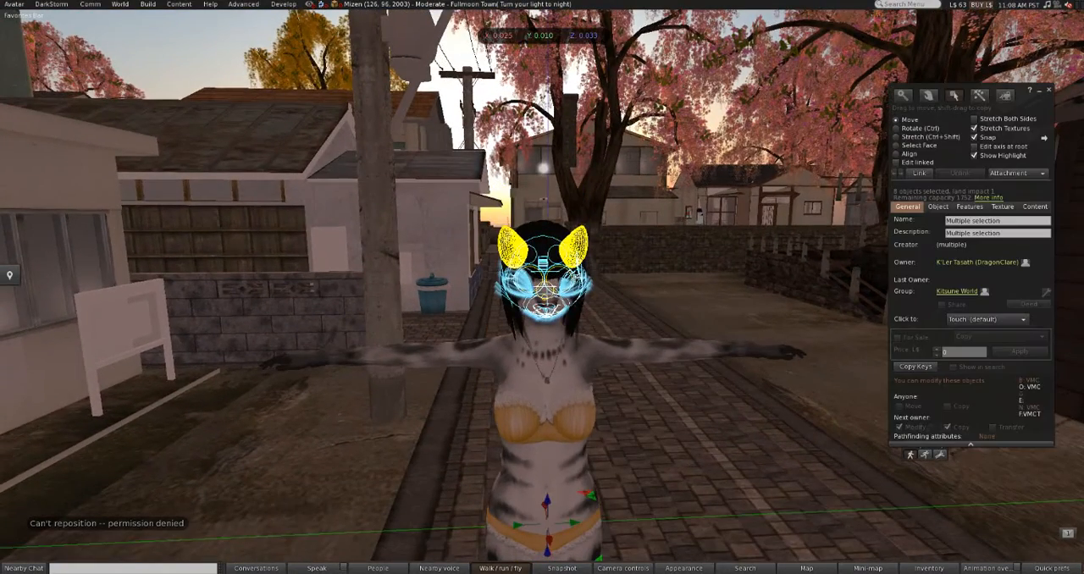
right_click(559, 291)
mouse_move(592, 294)
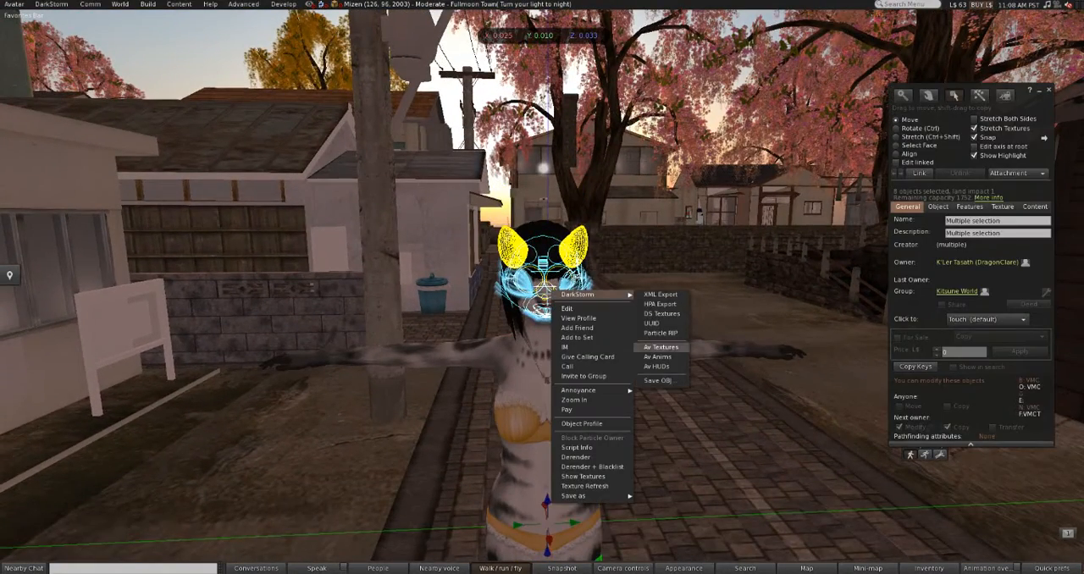
mouse_move(589, 496)
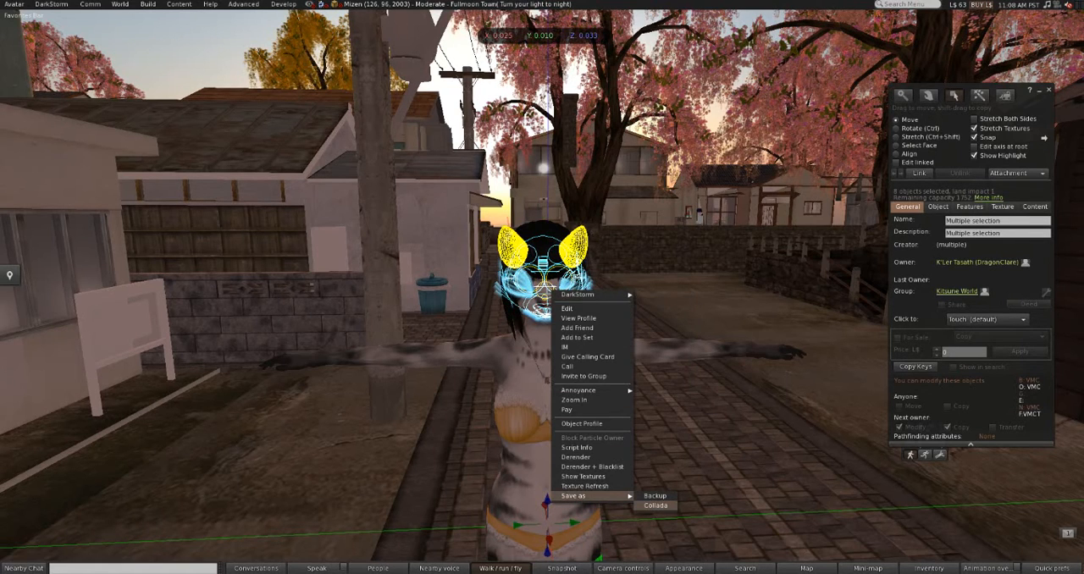
click(655, 506)
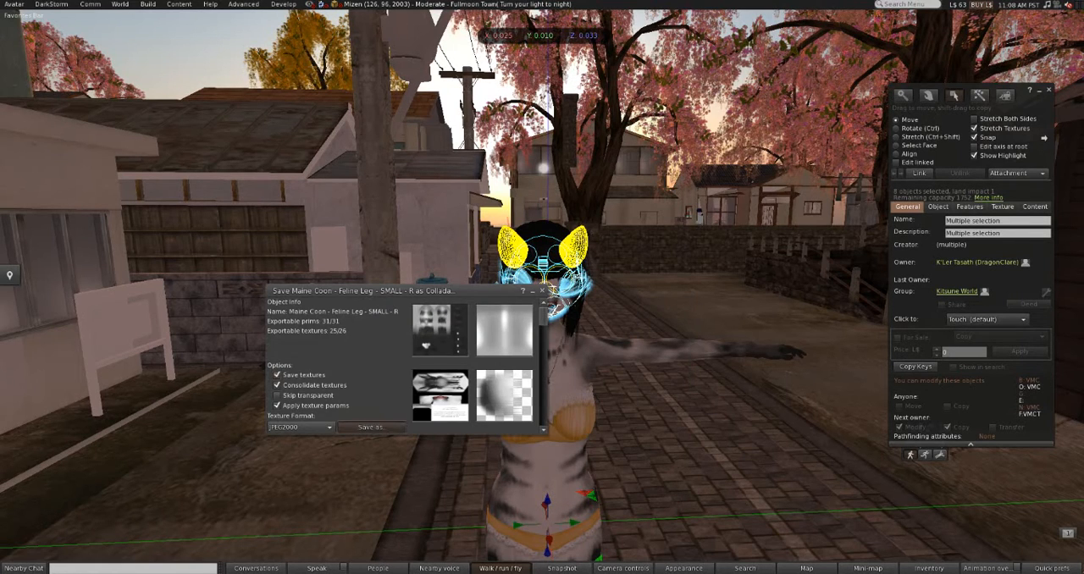
Step: Proceed to saving the Collada export of the selected parts and switch the save location to the Desktop
click(371, 427)
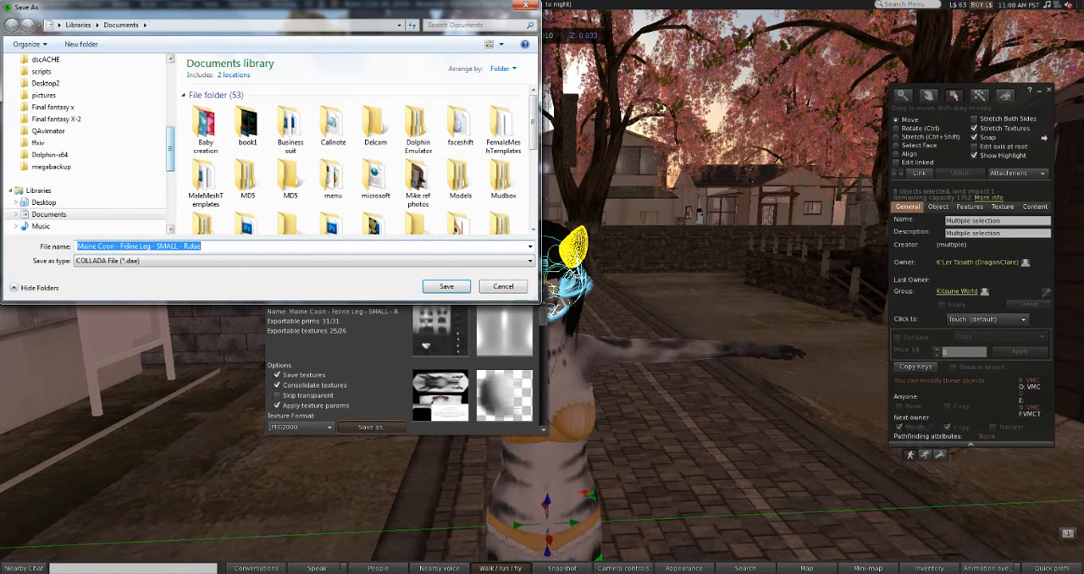
drag(171, 148, 170, 85)
click(45, 125)
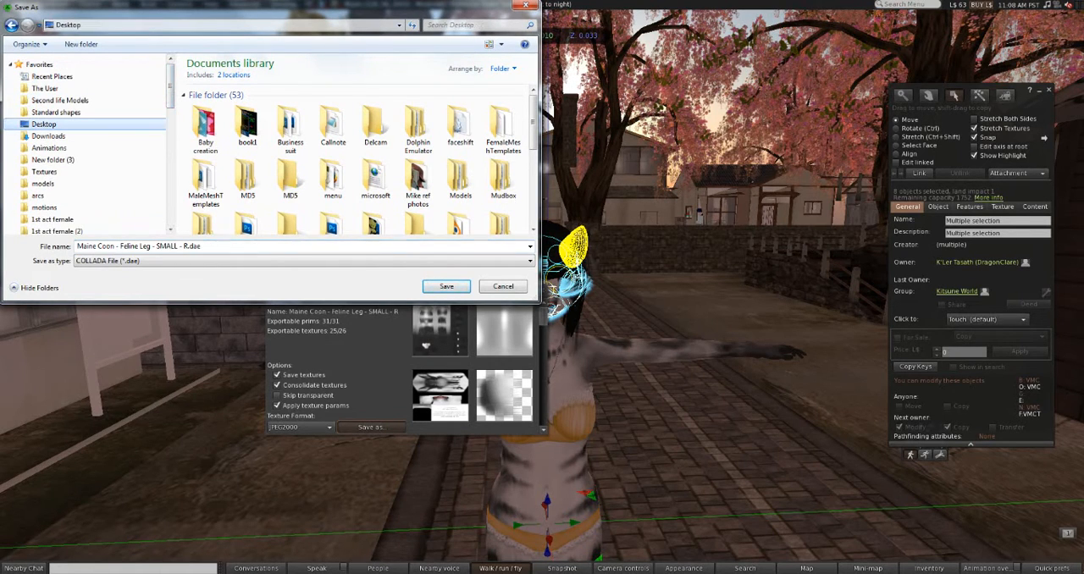
click(226, 122)
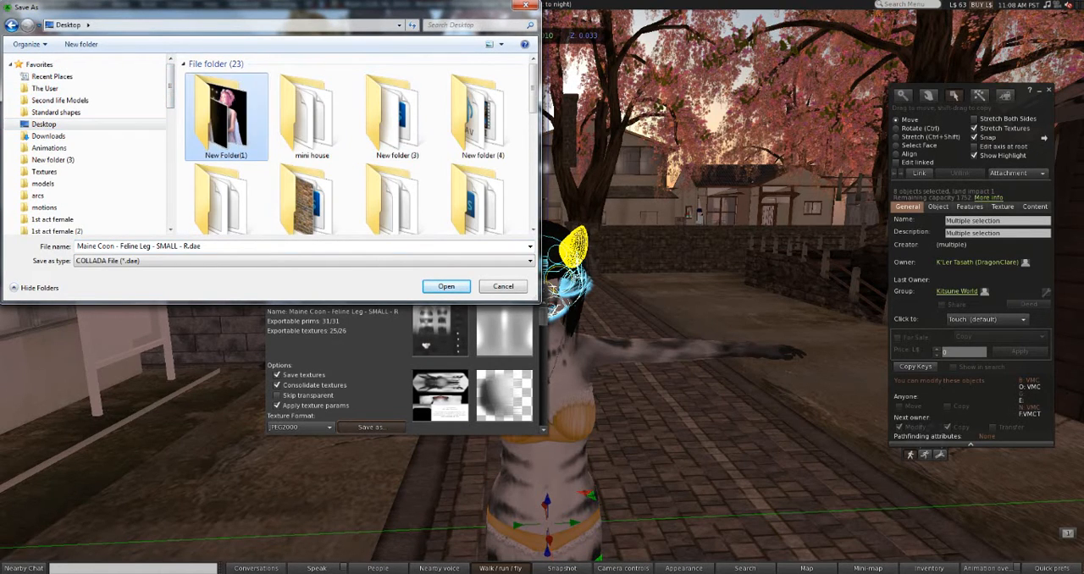
Step: Create a new folder named Clar tutorial on the Desktop and open it as the save location
right_click(186, 157)
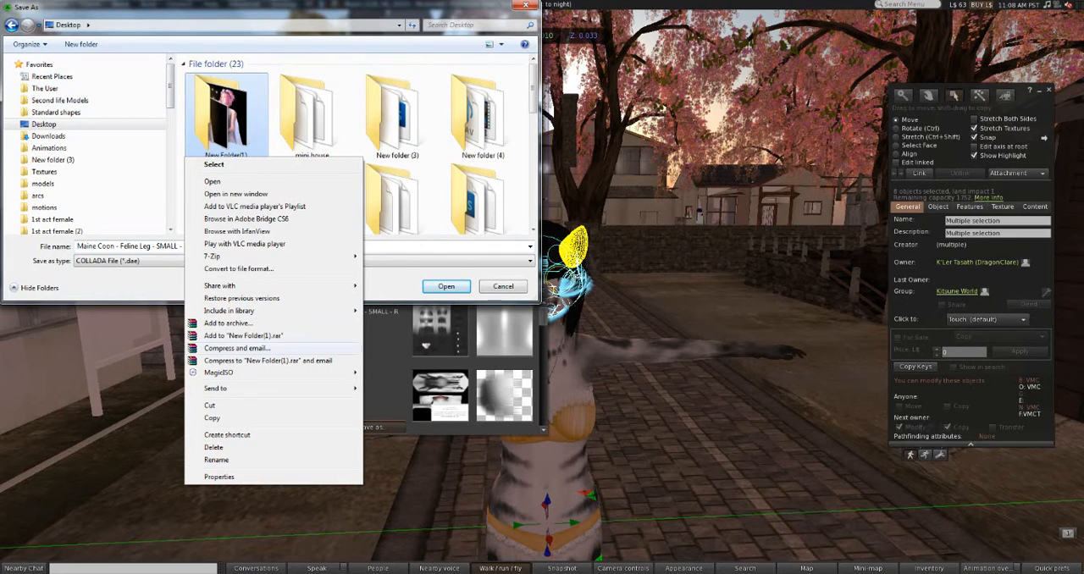
right_click(441, 68)
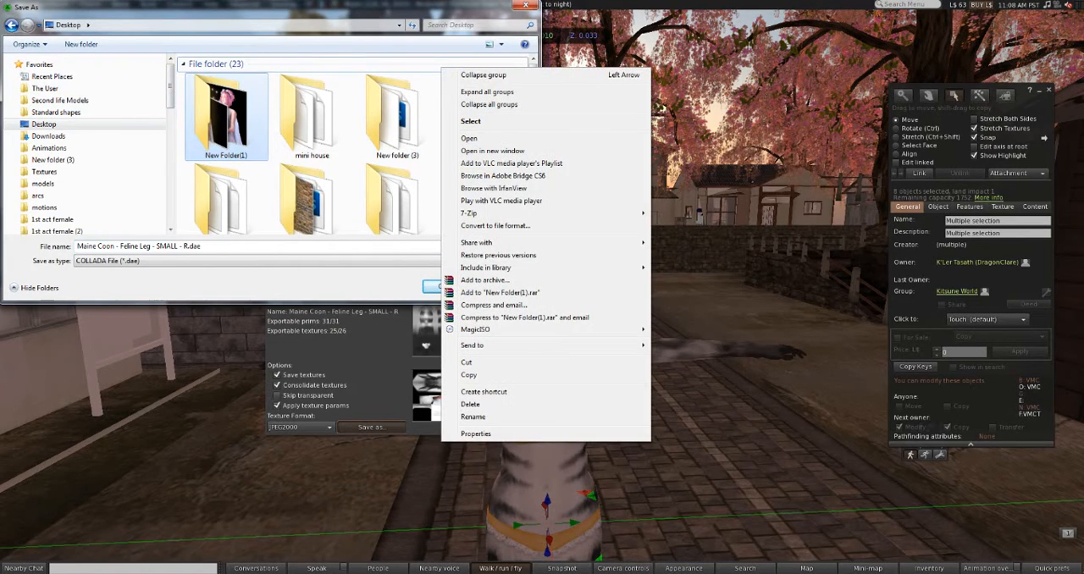
click(184, 163)
right_click(184, 163)
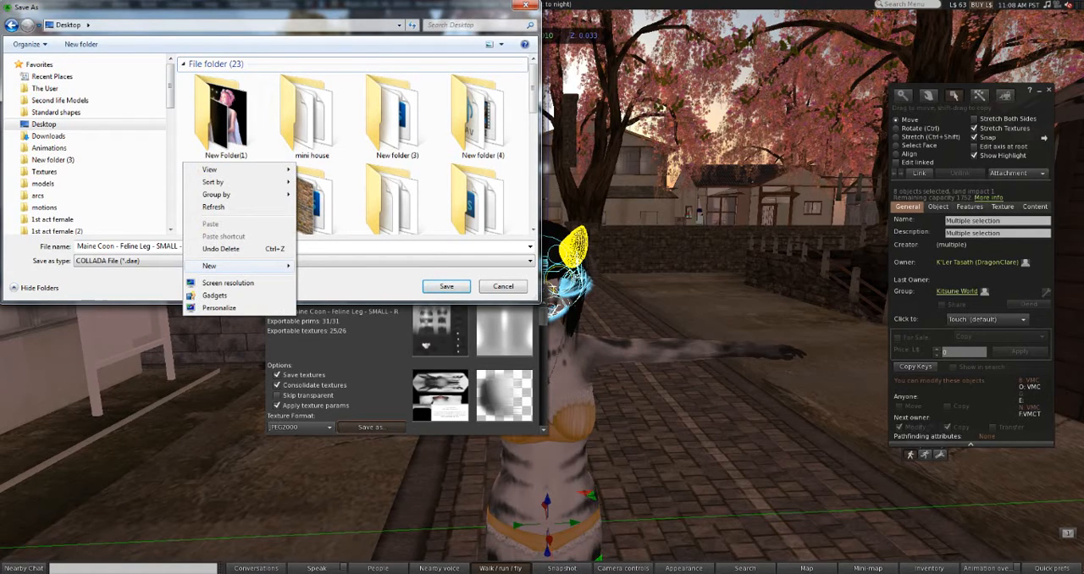
mouse_move(237, 266)
click(339, 270)
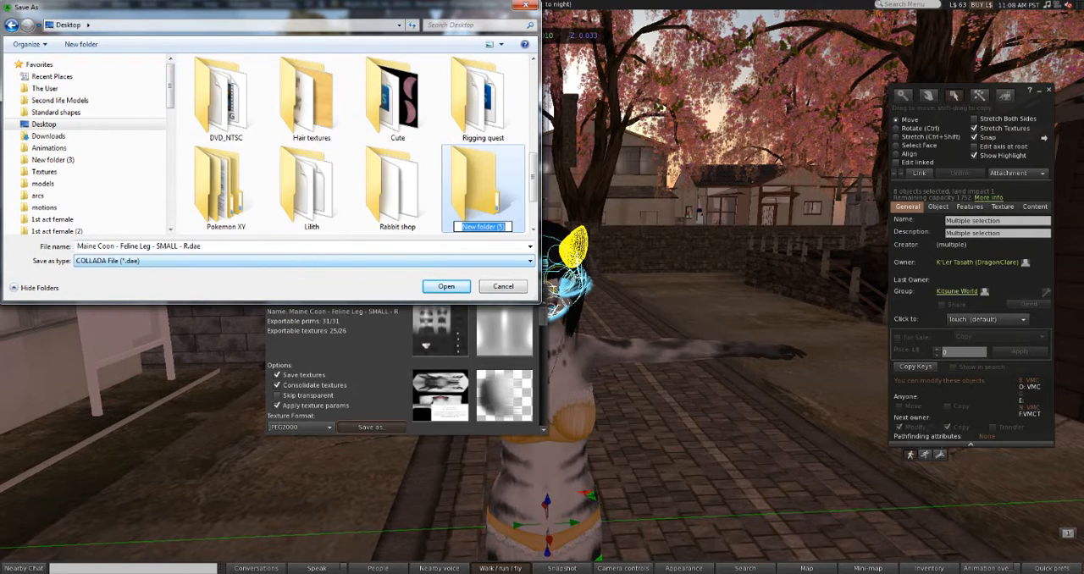
text(Cla)
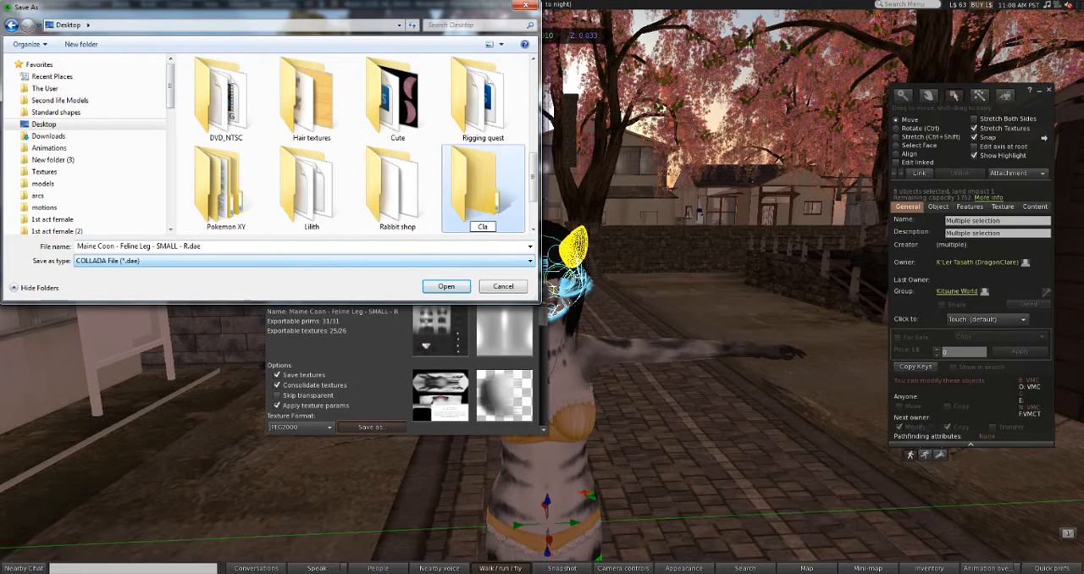
text(rit)
text(utorial)
key(Return)
key(Return)
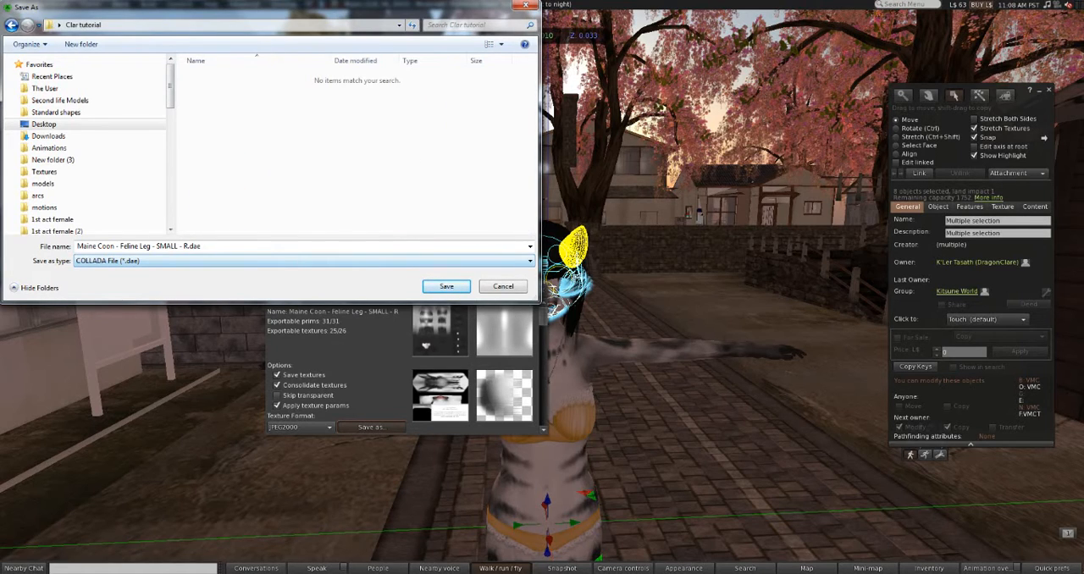
Step: Save the selected avatar parts as a COLLADA file named parts in the Clar tutorial folder
click(254, 246)
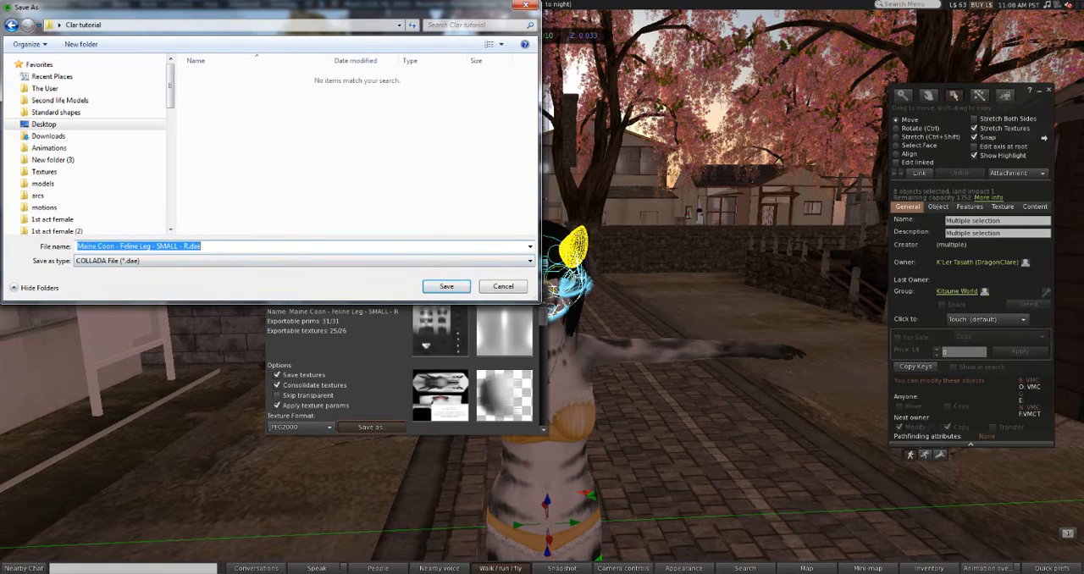
text(parts)
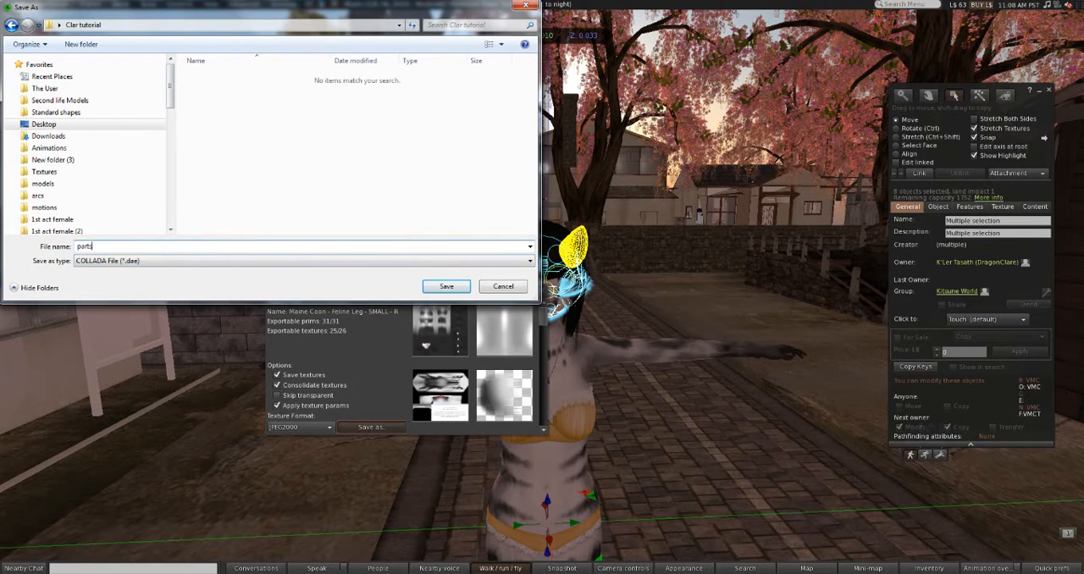
key(Return)
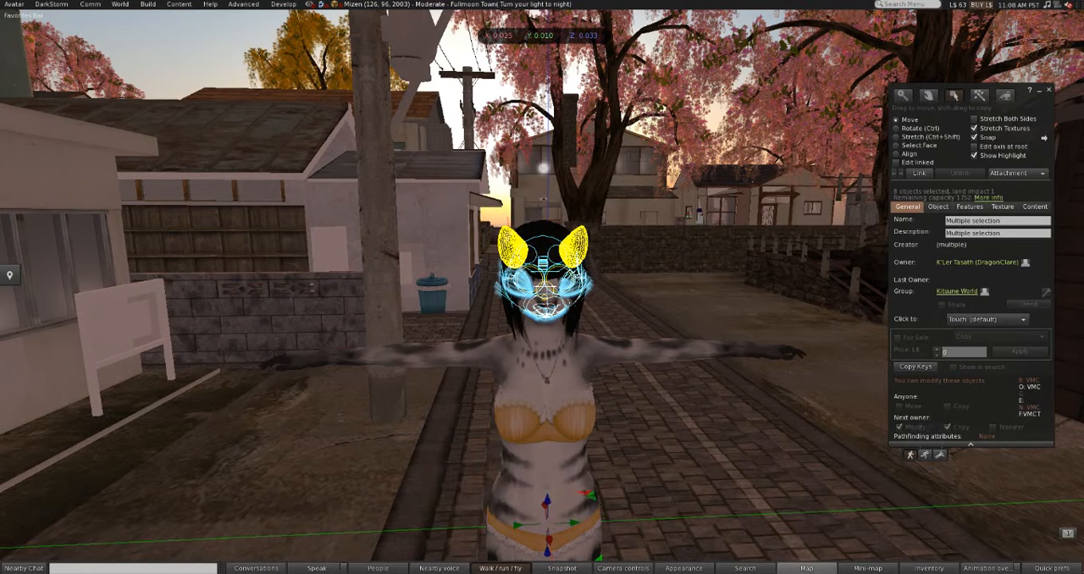
Step: Start another Collada export of the same selected parts and set its texture format to PNG
right_click(544, 294)
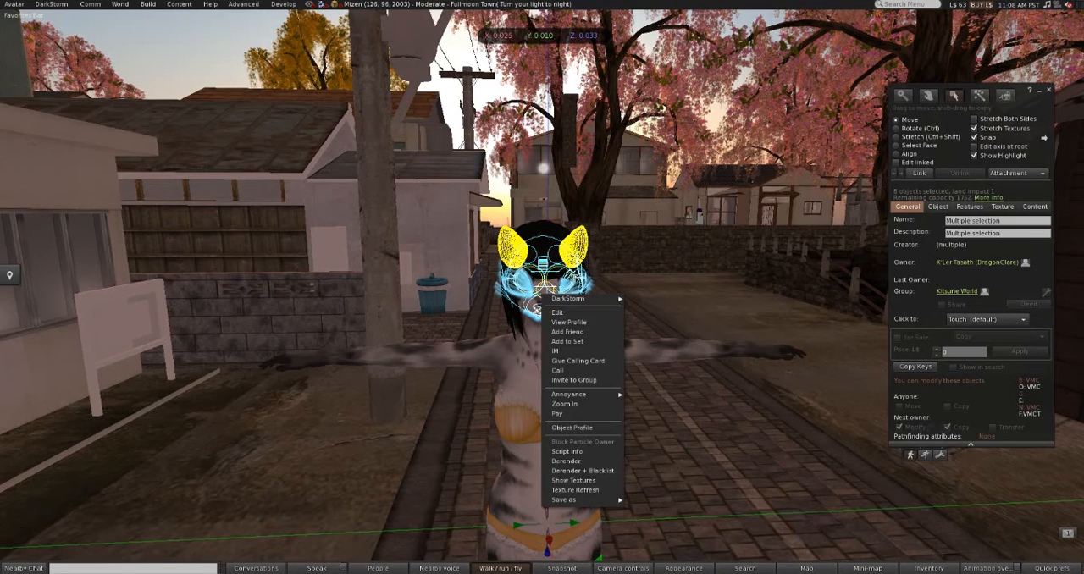
mouse_move(584, 499)
click(645, 509)
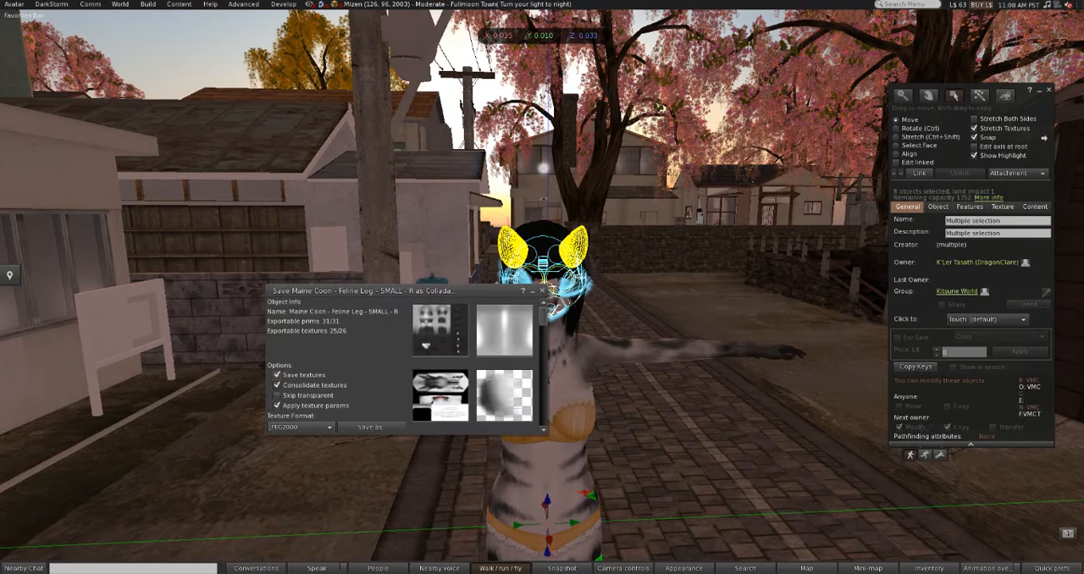
click(300, 426)
click(276, 448)
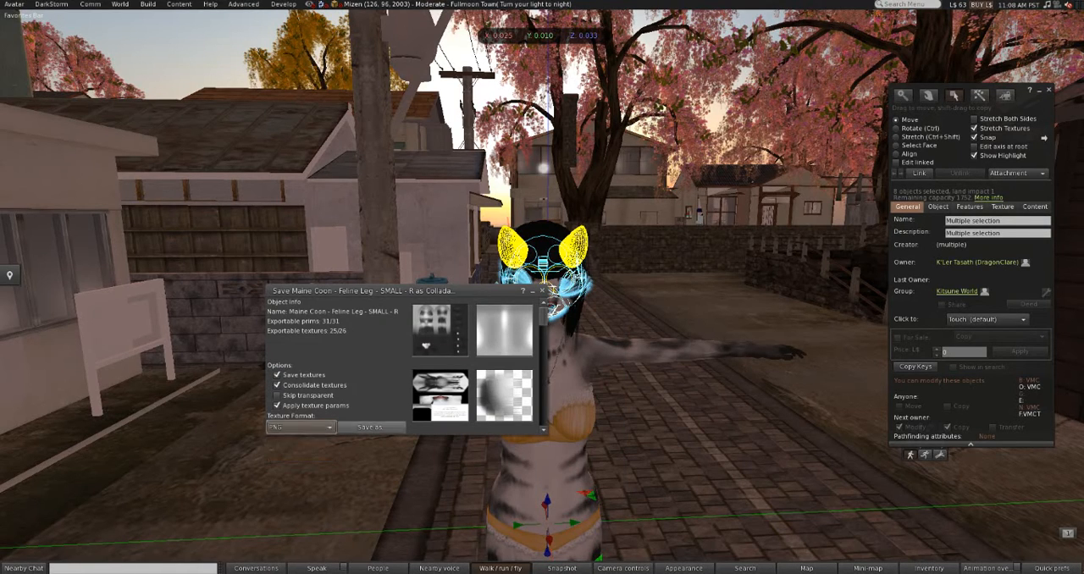
Step: Save the PNG-textured export of the avatar parts as partspng in the Clar tutorial folder
click(370, 427)
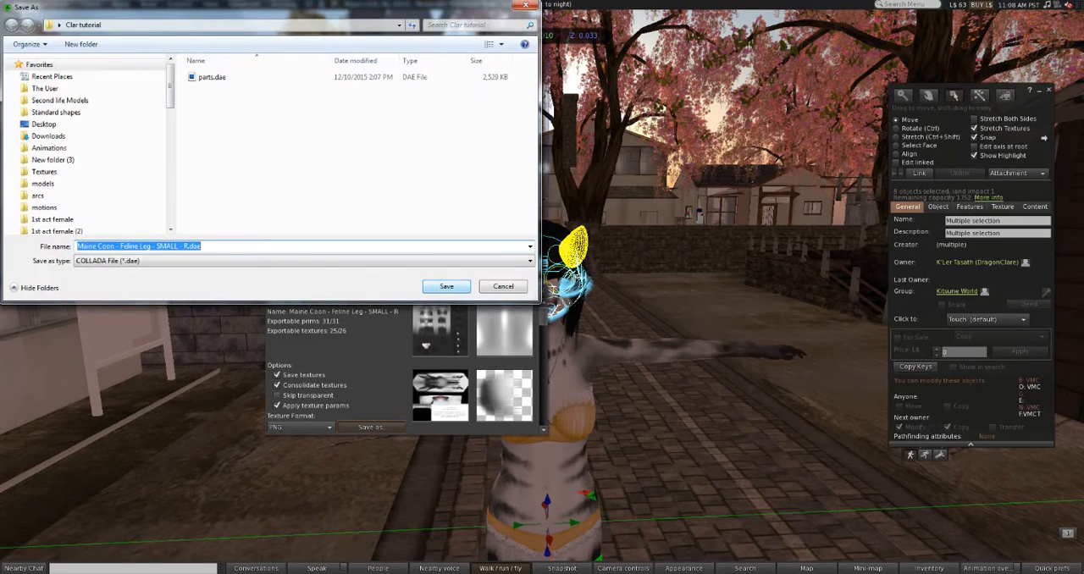
text(par)
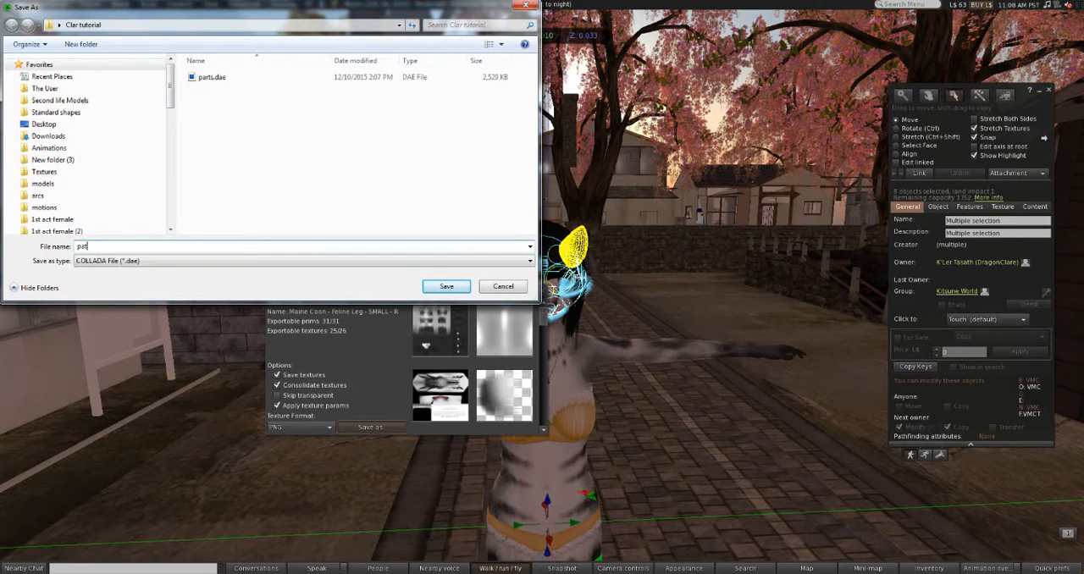
text(tspng)
key(Return)
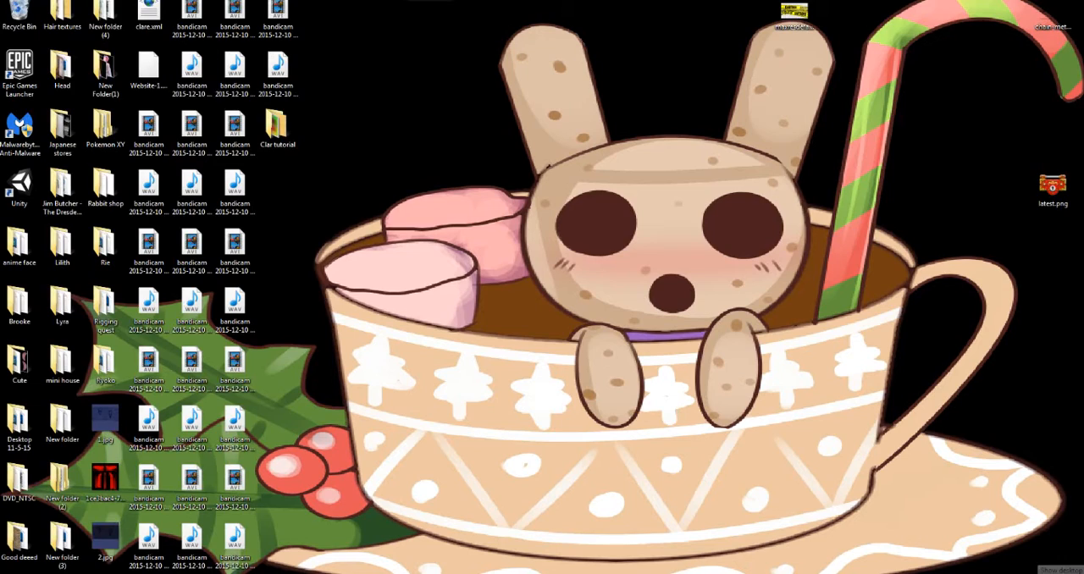
Step: Open the Clar tutorial folder from the desktop and group its files by type, with the J2C group collapsed
double_click(278, 127)
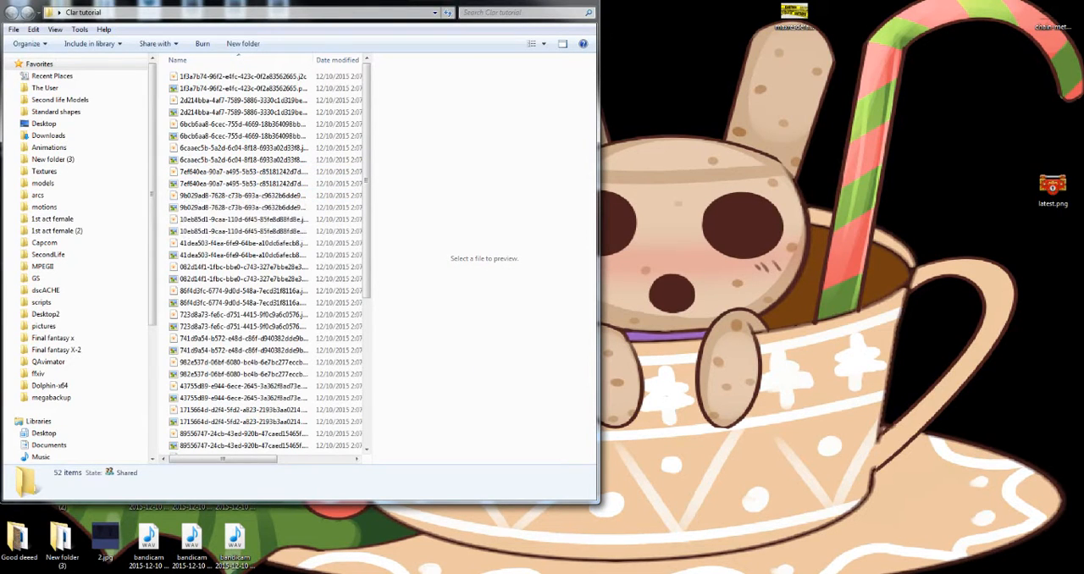
right_click(163, 205)
mouse_move(254, 251)
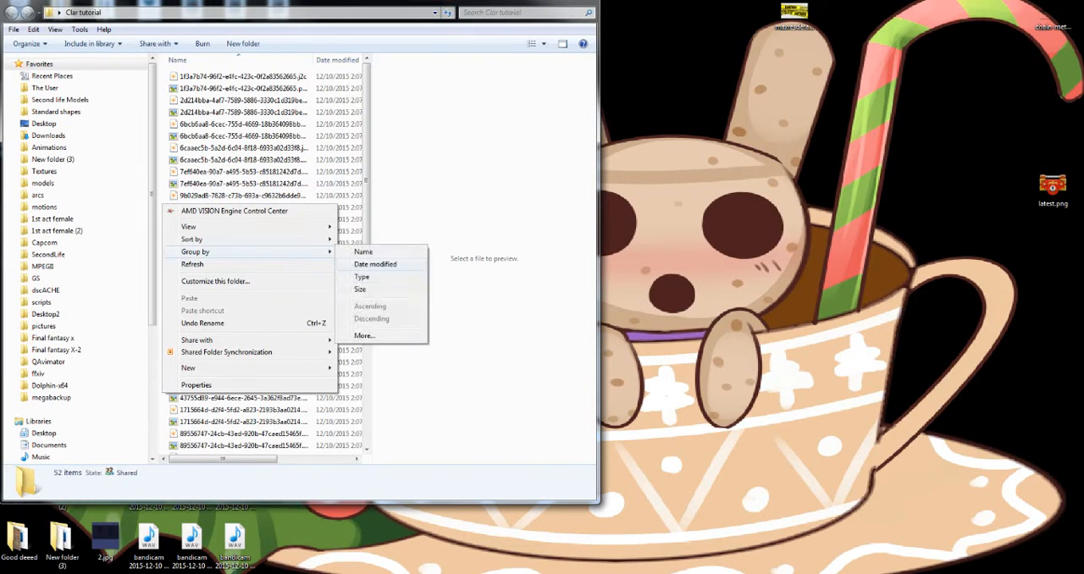
click(362, 277)
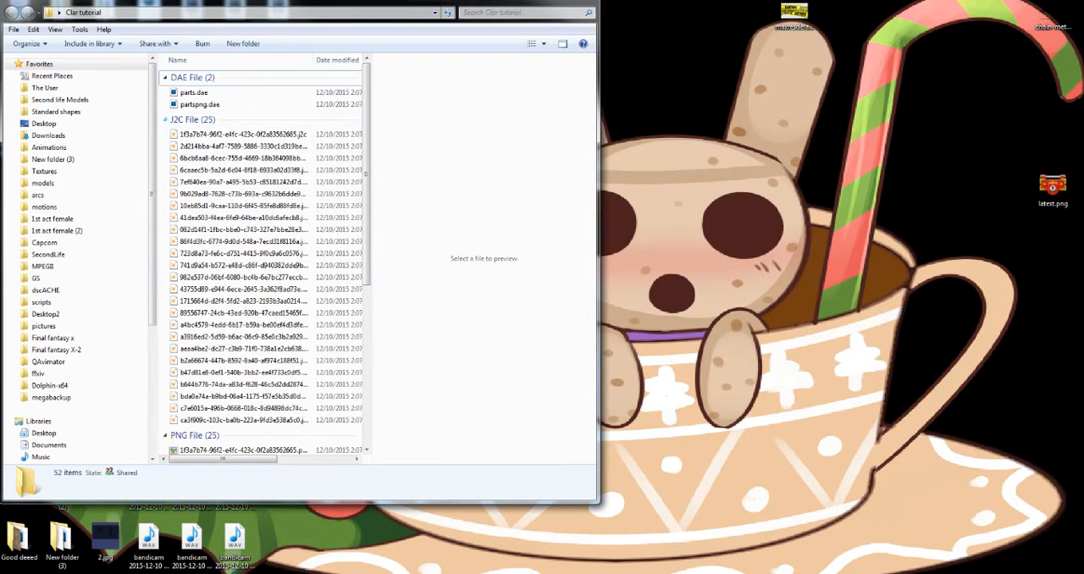
click(165, 119)
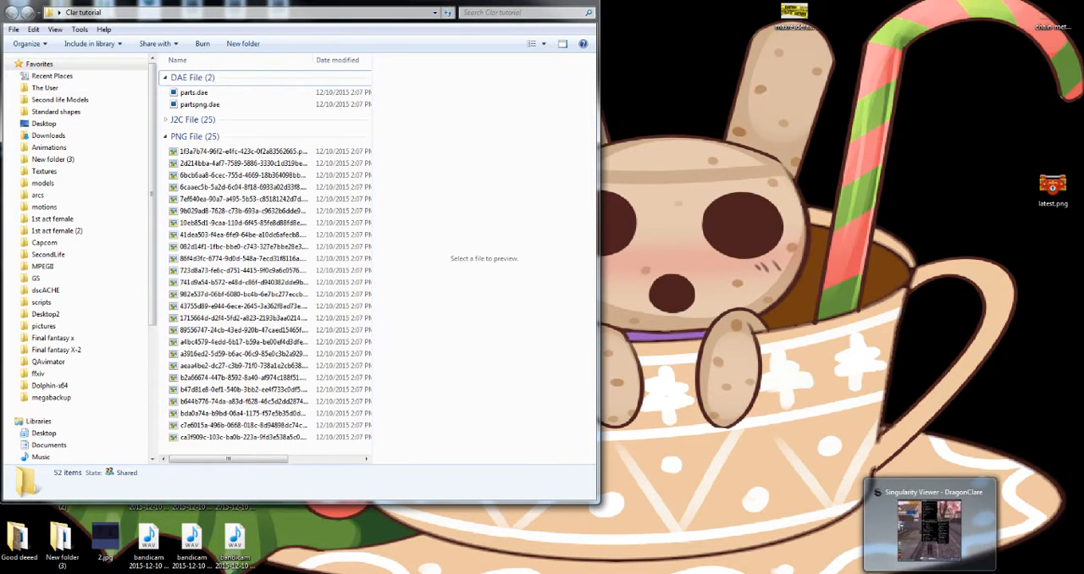
Step: Switch back to Singularity Viewer and select the avatar's hair attachment in place of the multiple selection
click(930, 573)
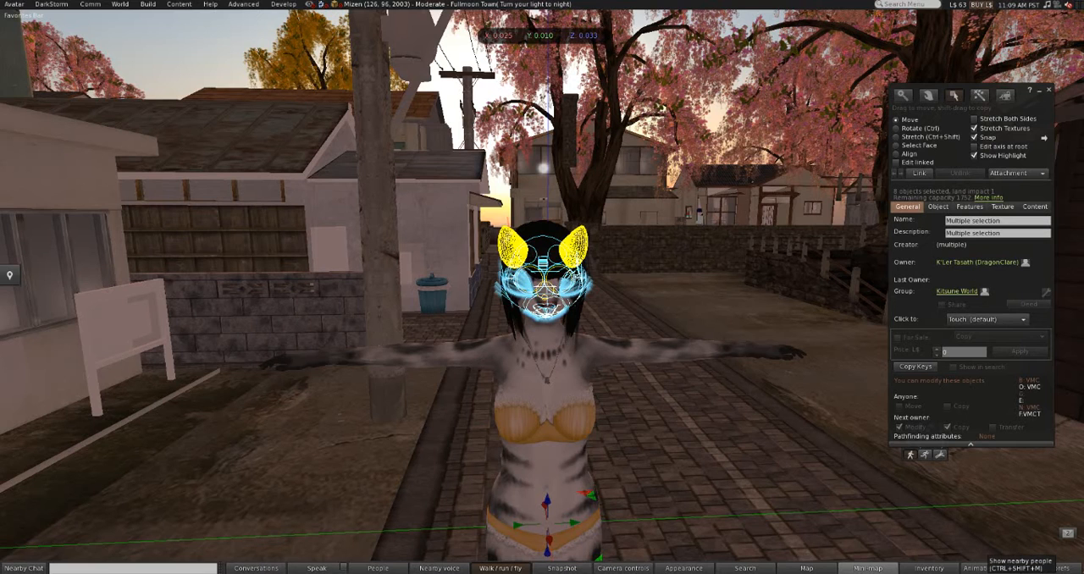
click(779, 500)
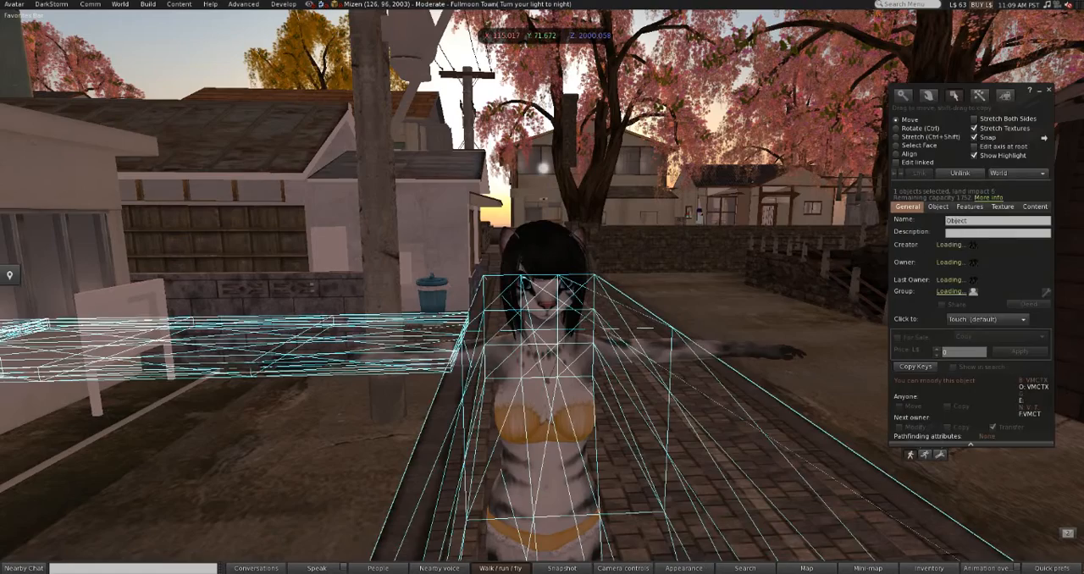
click(552, 254)
alt+drag(552, 318, 550, 259)
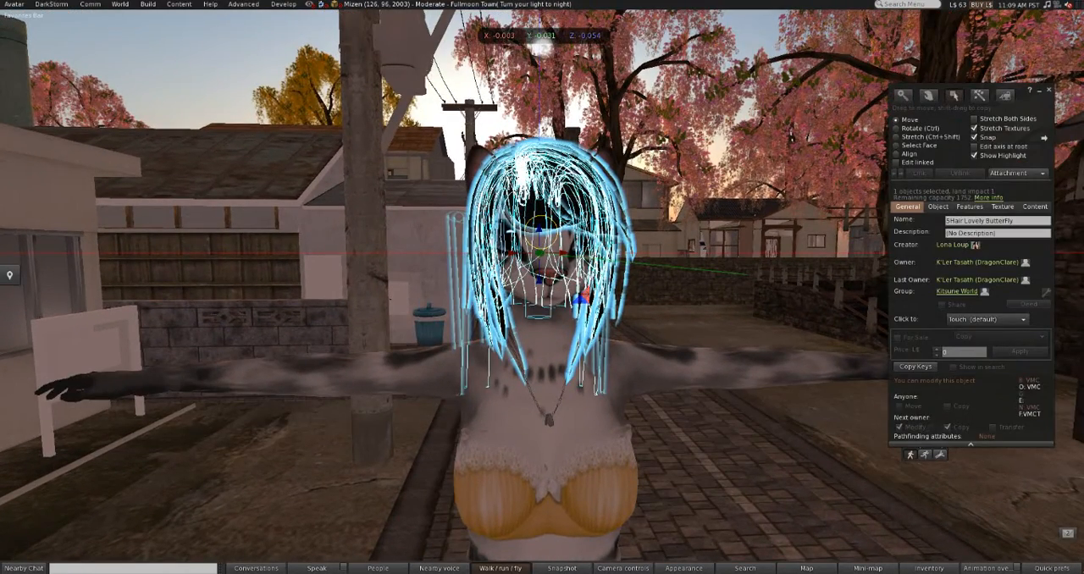
alt+drag(546, 258, 555, 238)
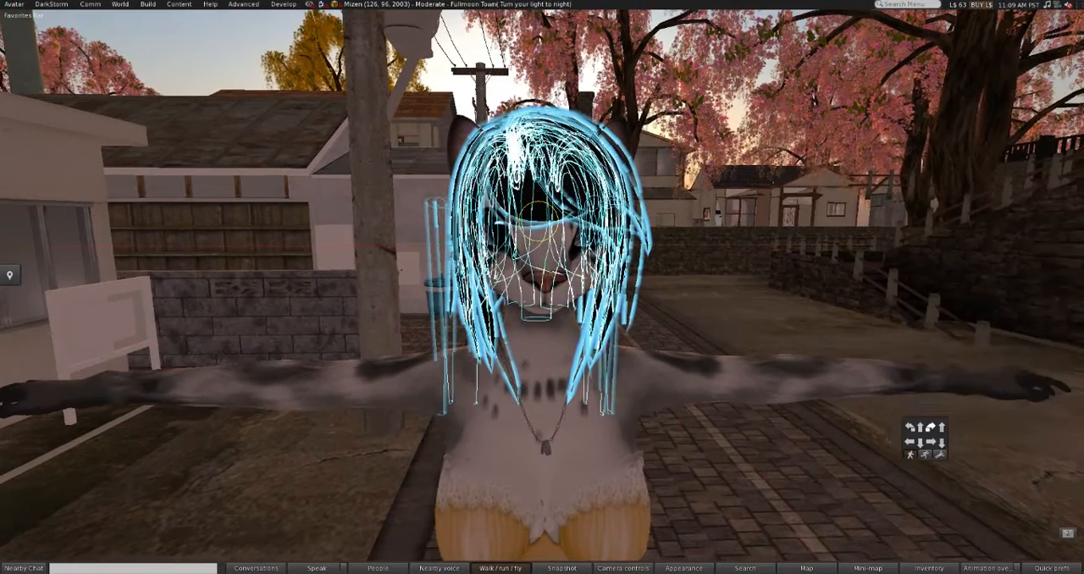
Step: Export the selected hair as Collada with PNG textures, keeping the default file name 5Hair Lovely ButterFly.dae
right_click(522, 142)
mouse_move(550, 349)
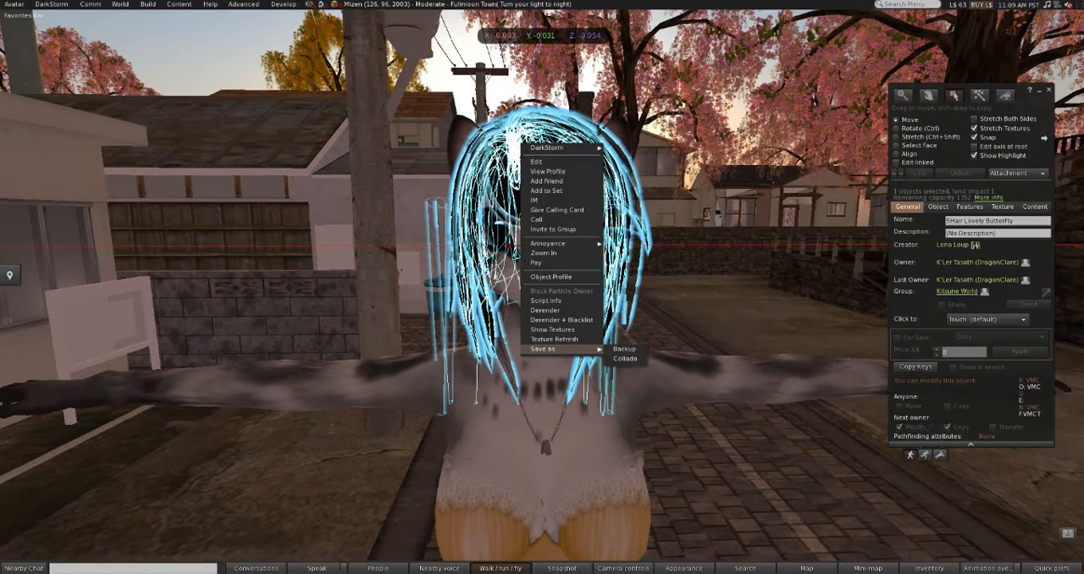
click(627, 358)
click(370, 426)
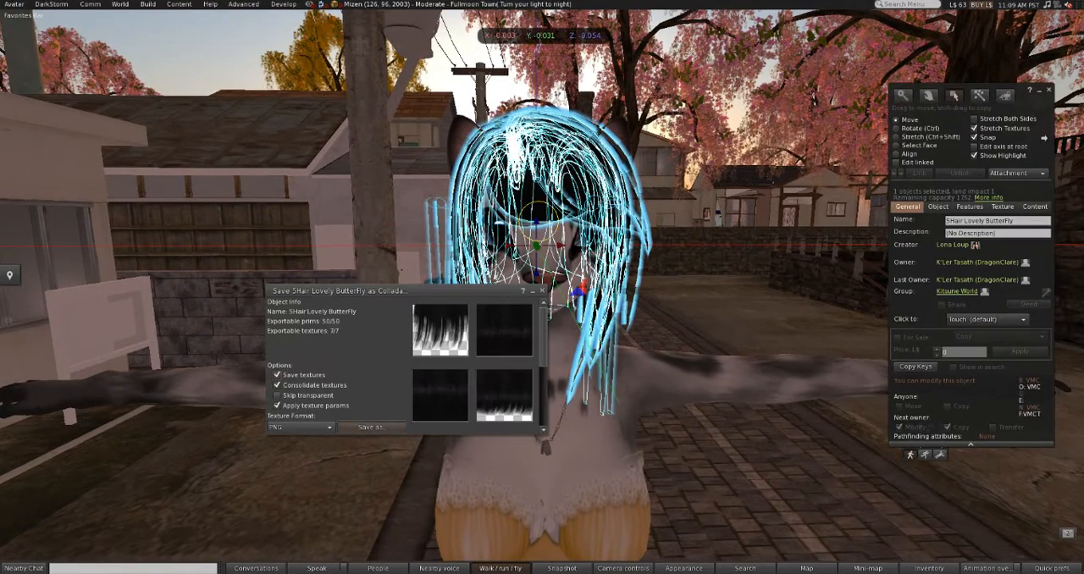
key(Return)
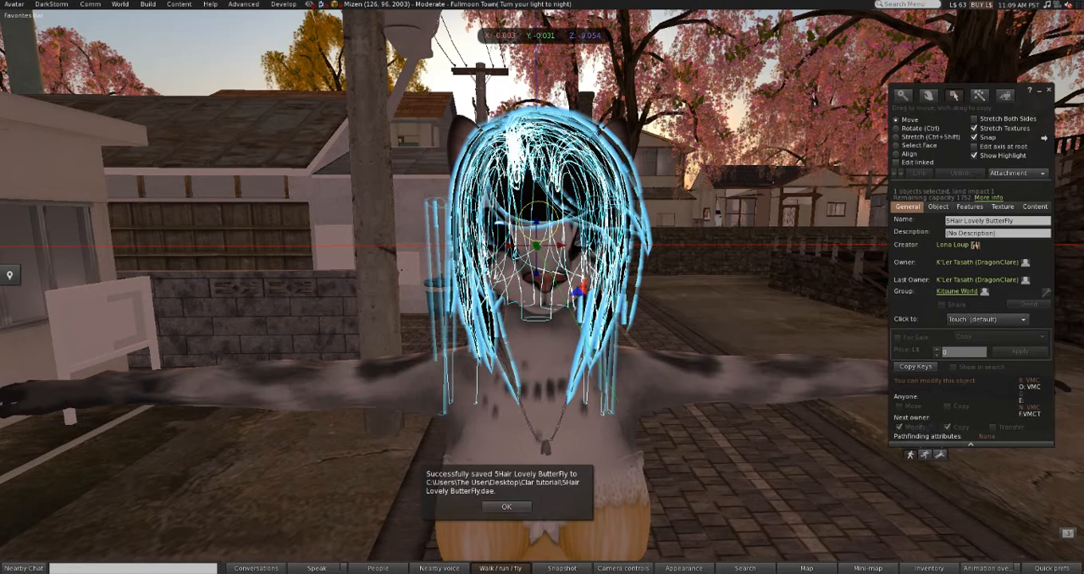
Step: Select both of the avatar's ears and start saving them together as Collada with PNG textures
click(462, 135)
shift+click(616, 135)
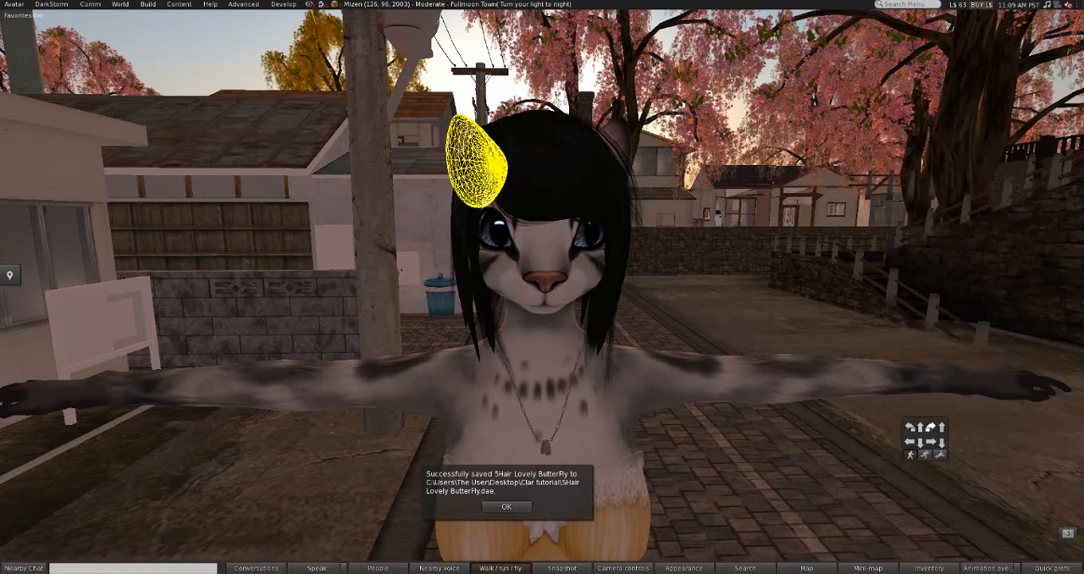
right_click(622, 132)
mouse_move(657, 337)
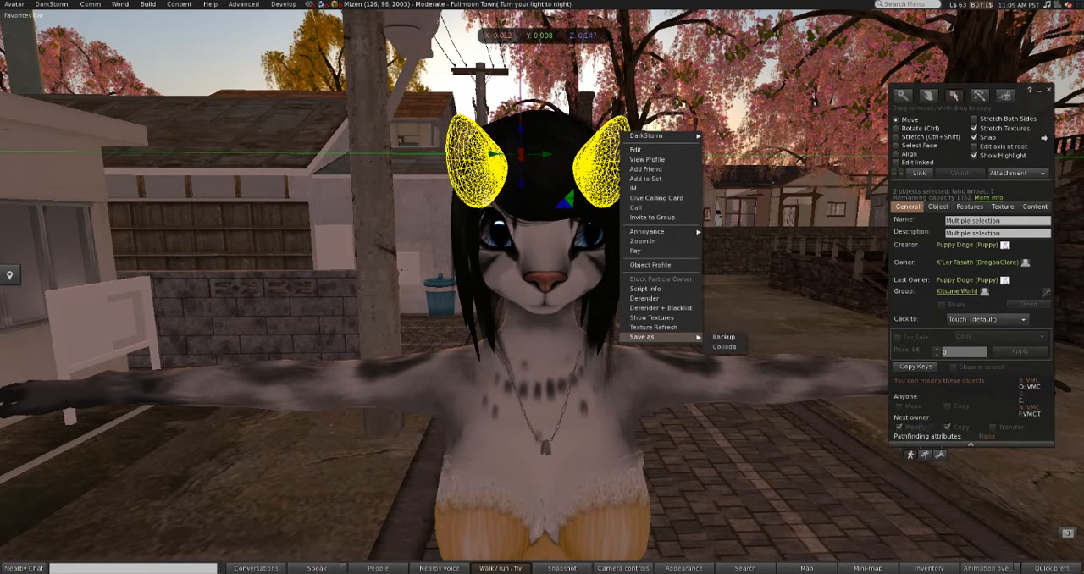
click(724, 346)
click(370, 427)
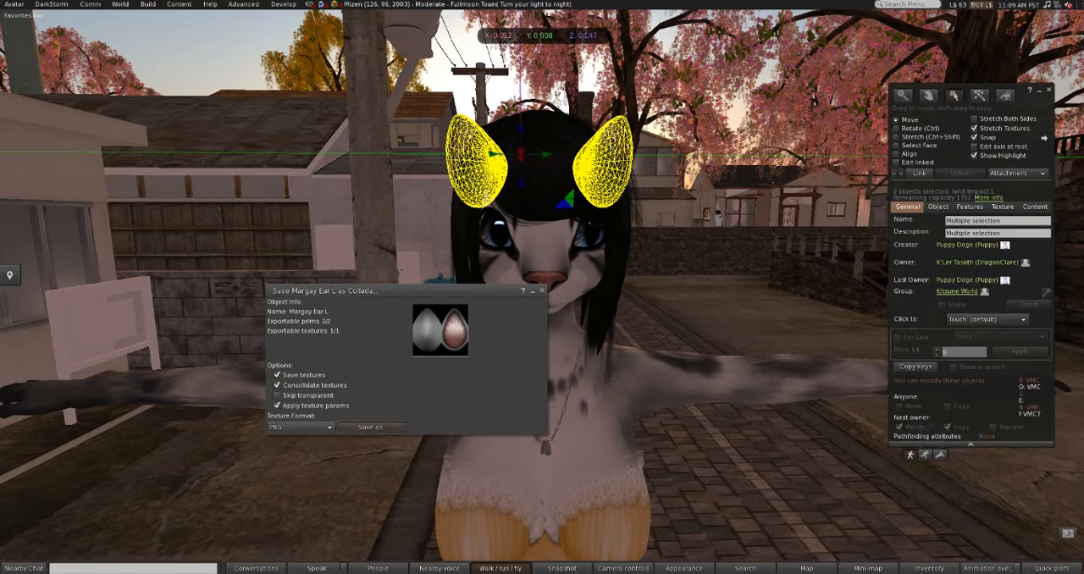
Step: Save the ear export as ears in the Clar tutorial folder and dismiss the save notice
text(ea)
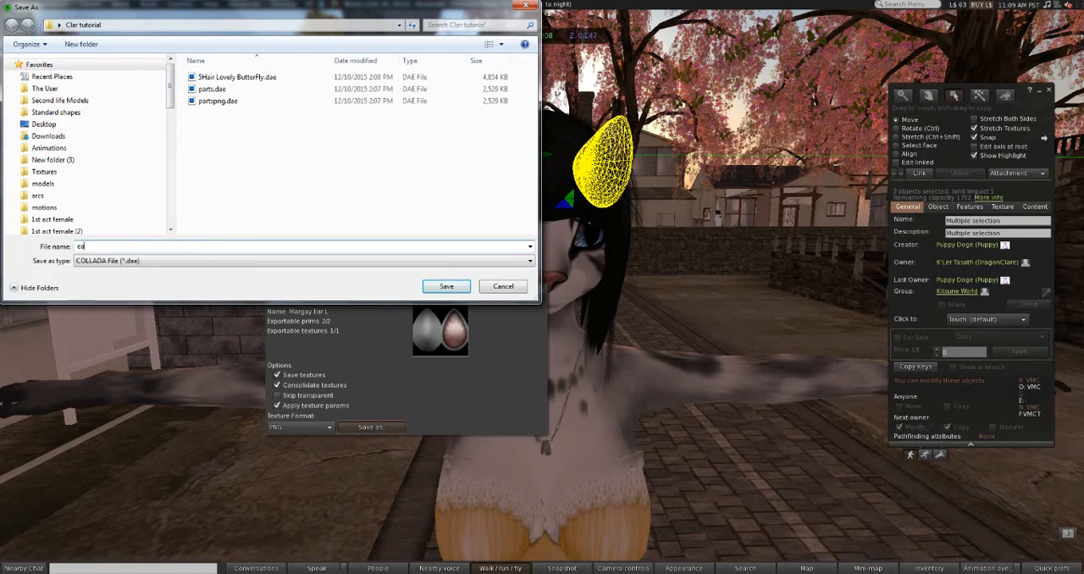
text(rs)
key(Return)
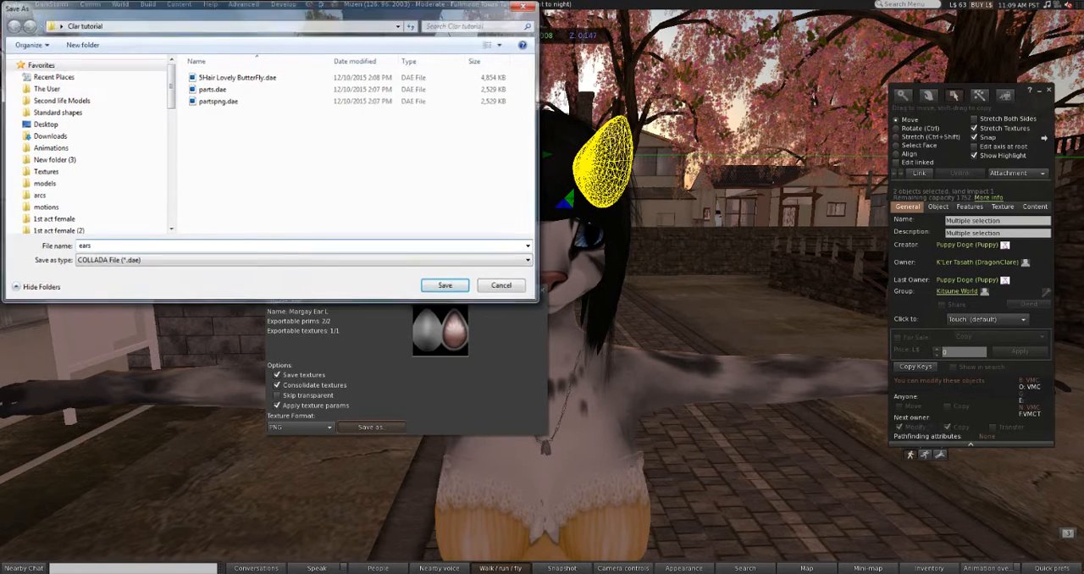
alt+drag(533, 419, 530, 476)
click(506, 506)
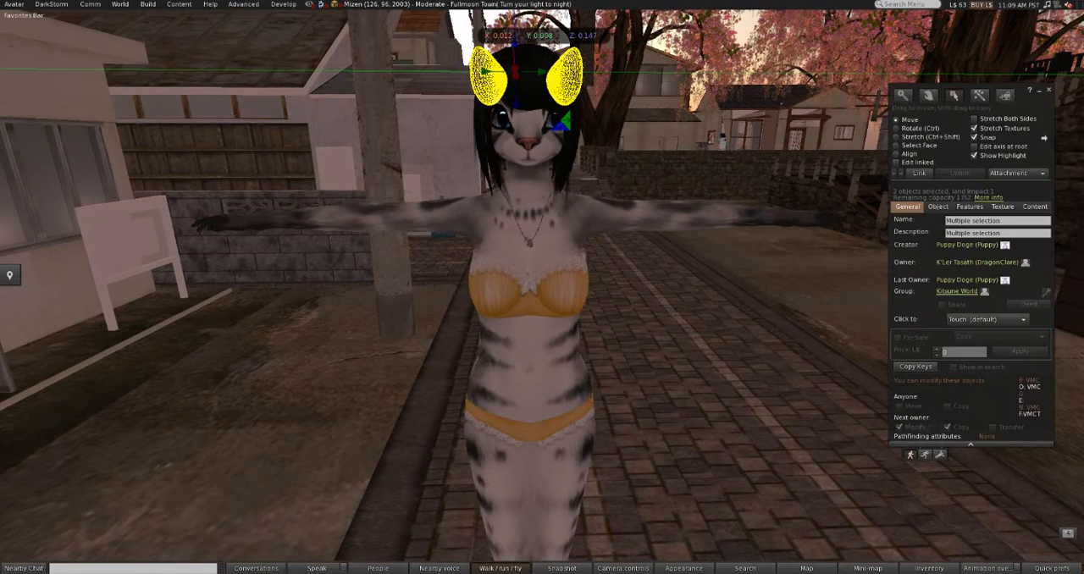
Step: Drop the ear selection and minimize the build tools window
click(532, 467)
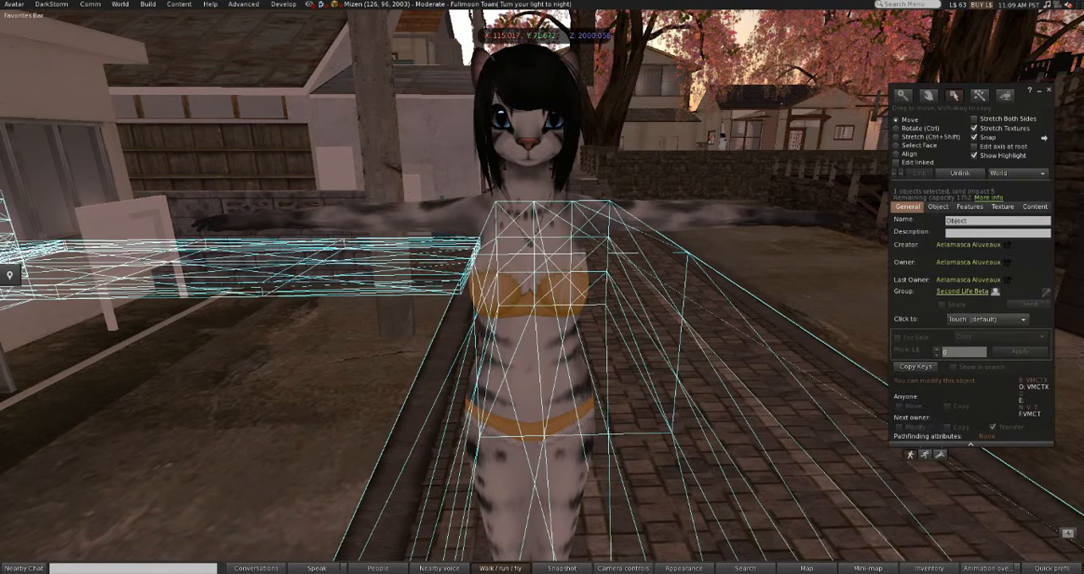
click(1039, 89)
click(1040, 92)
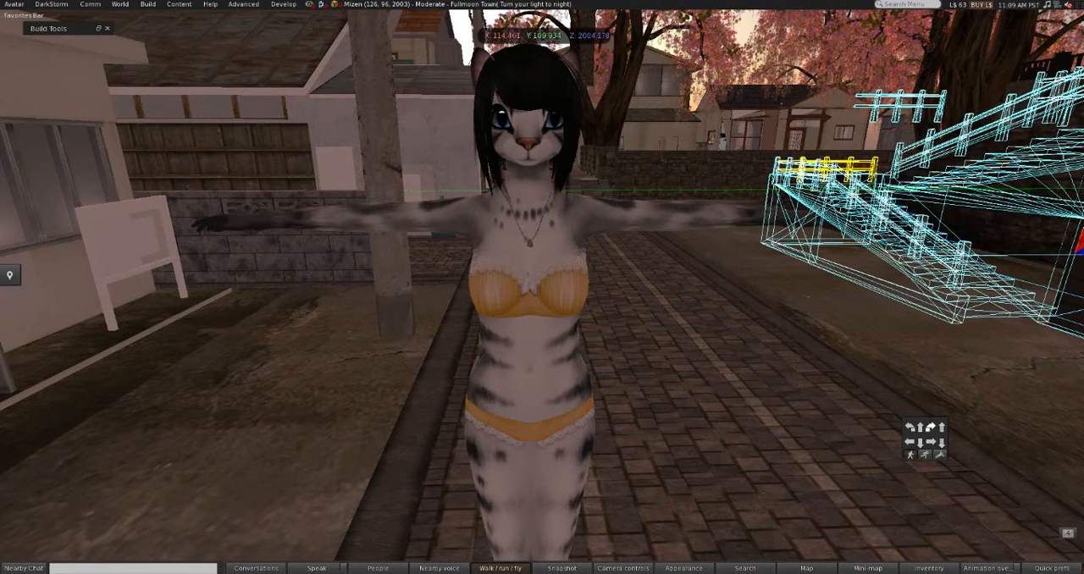
Step: Bring up the avatar's texture overview with the Darkstorm Av Textures command
right_click(830, 288)
mouse_move(542, 312)
ctrl+alt+mouse_down()
mouse_move(542, 340)
mouse_move(549, 296)
ctrl+alt+mouse_up()
click(690, 368)
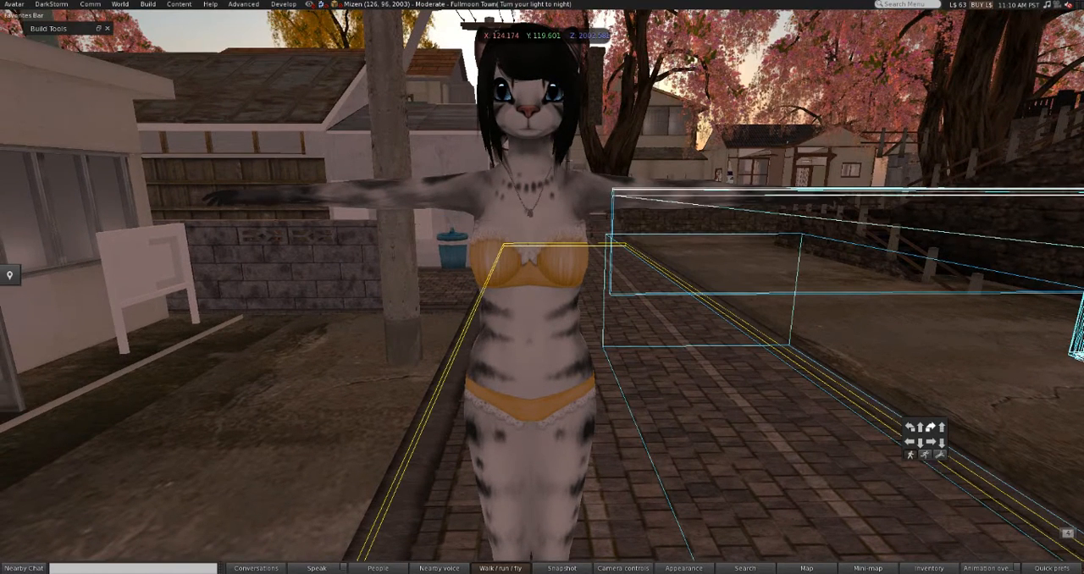
right_click(501, 214)
mouse_move(530, 217)
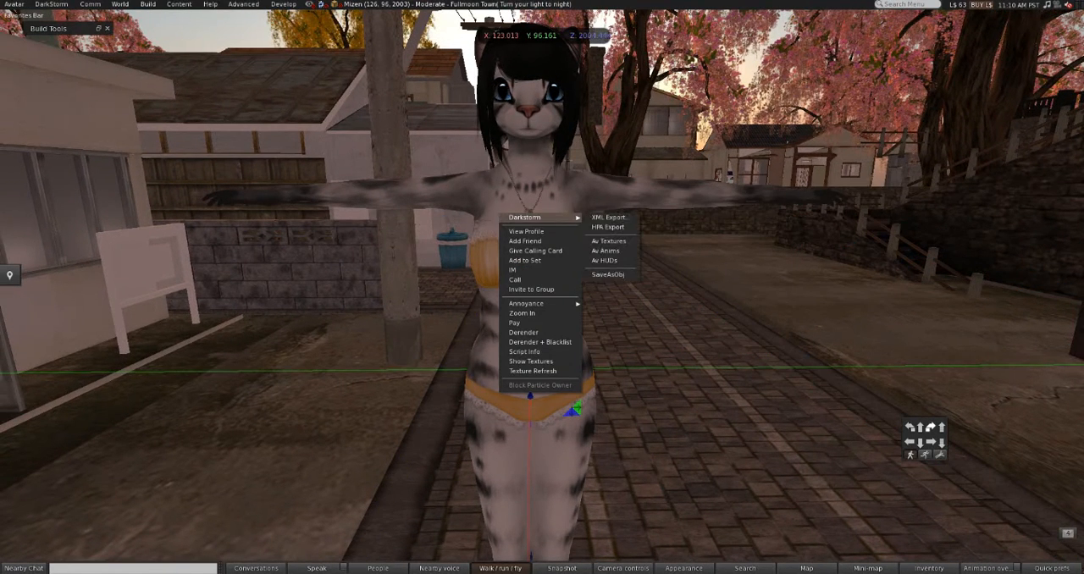
right_click(487, 196)
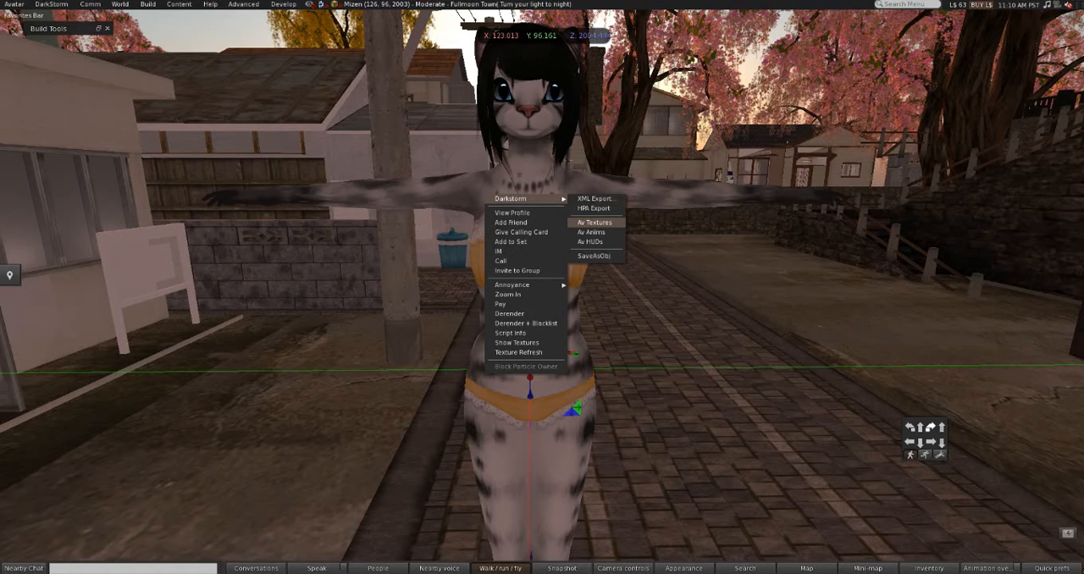
click(593, 222)
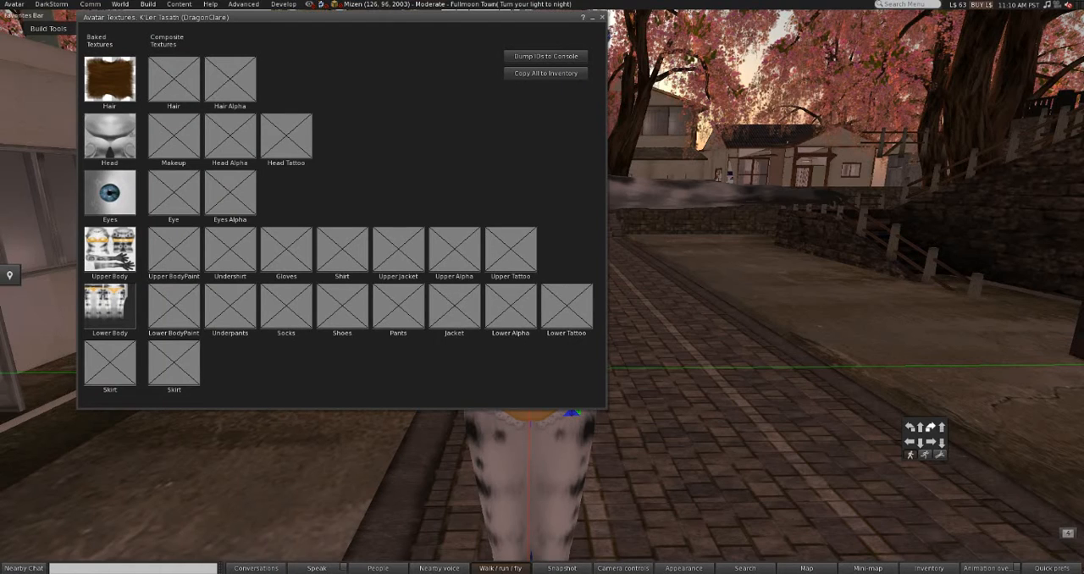
Step: Copy the baked head texture to the inventory and save it as a PNG named headtexture in the Clar tutorial folder
click(110, 136)
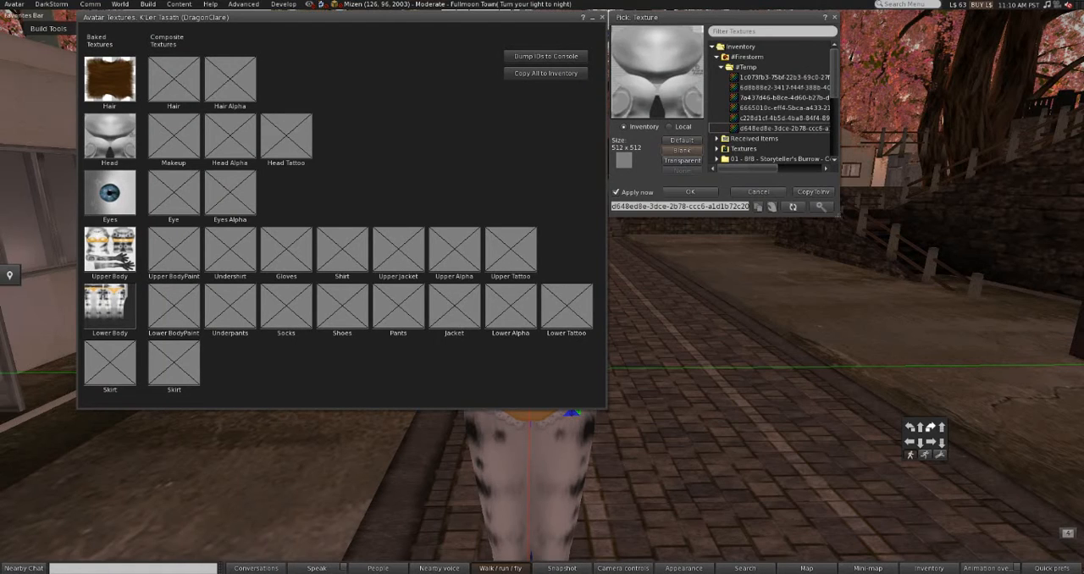
click(813, 191)
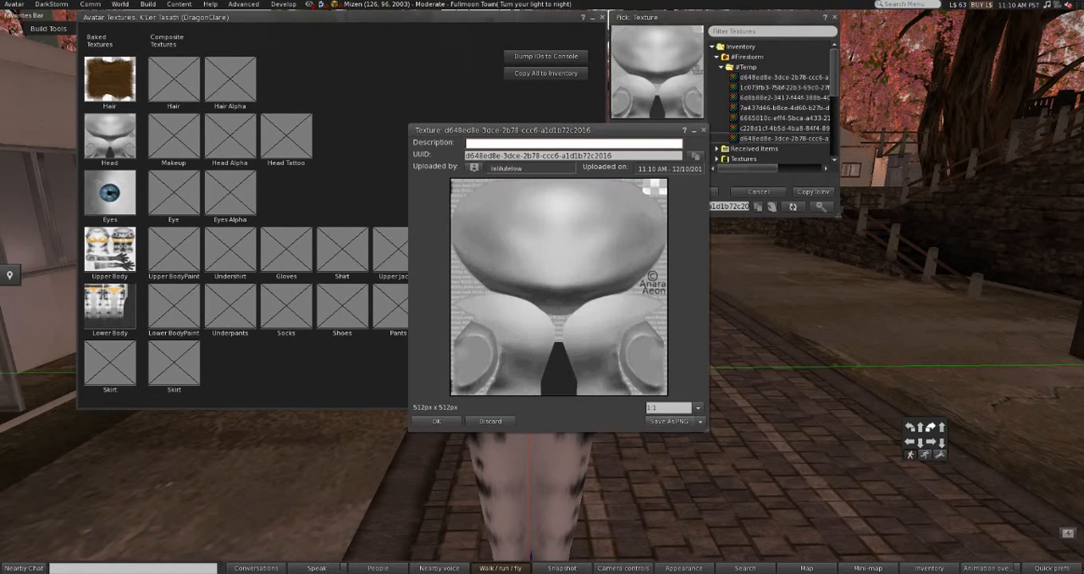
click(669, 420)
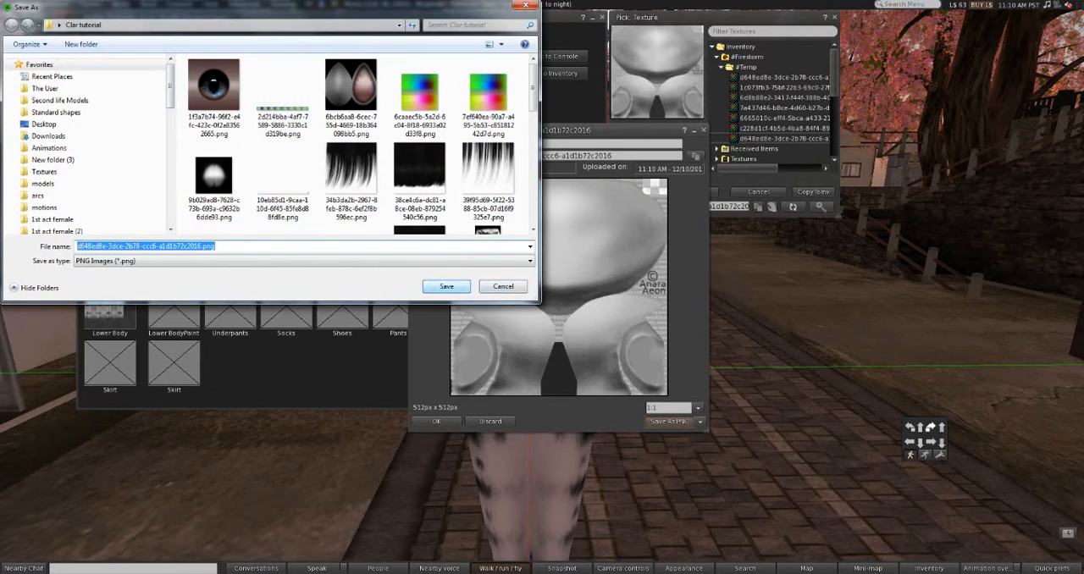
text(headte)
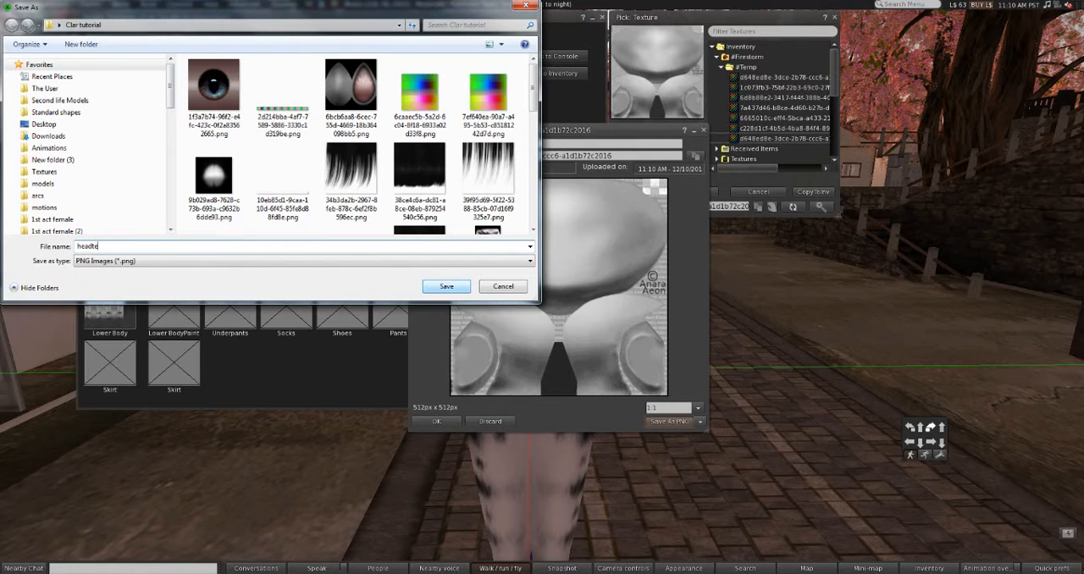
text(xture)
key(Return)
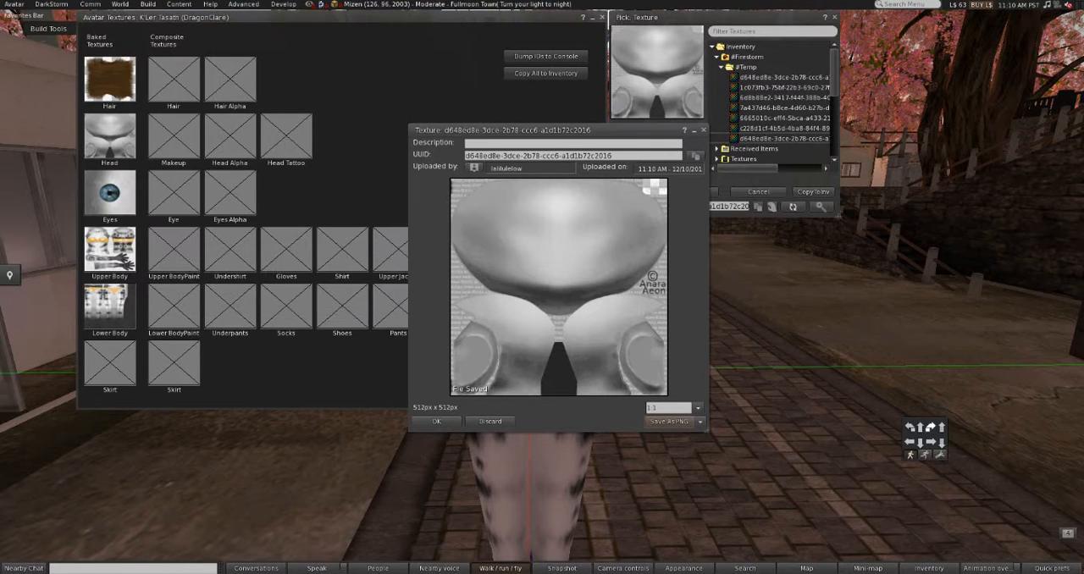
Step: Copy the baked upper body texture to the inventory and save it as a PNG named upperbody
click(110, 249)
click(1047, 192)
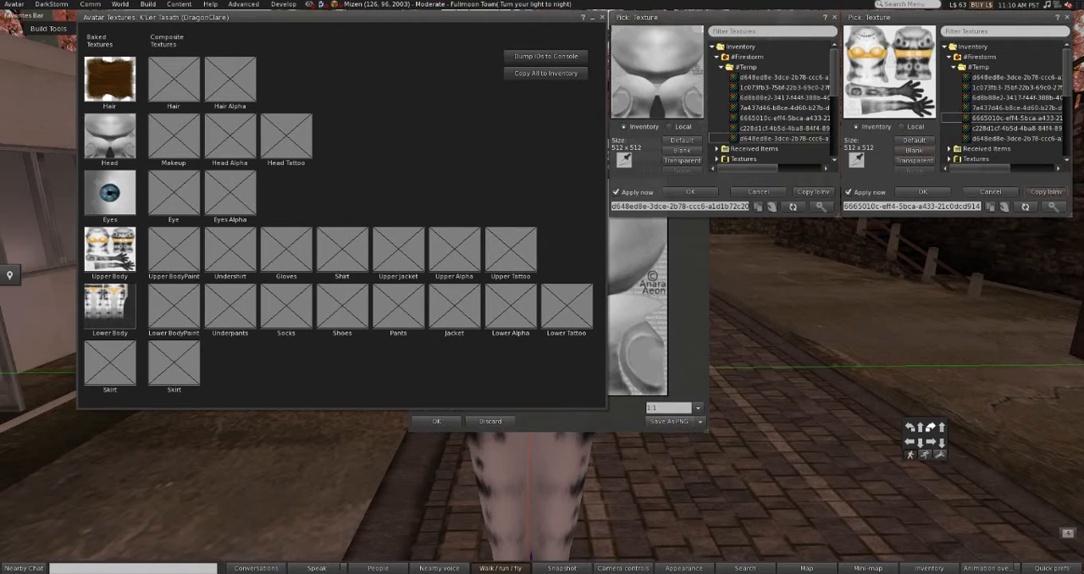
click(677, 398)
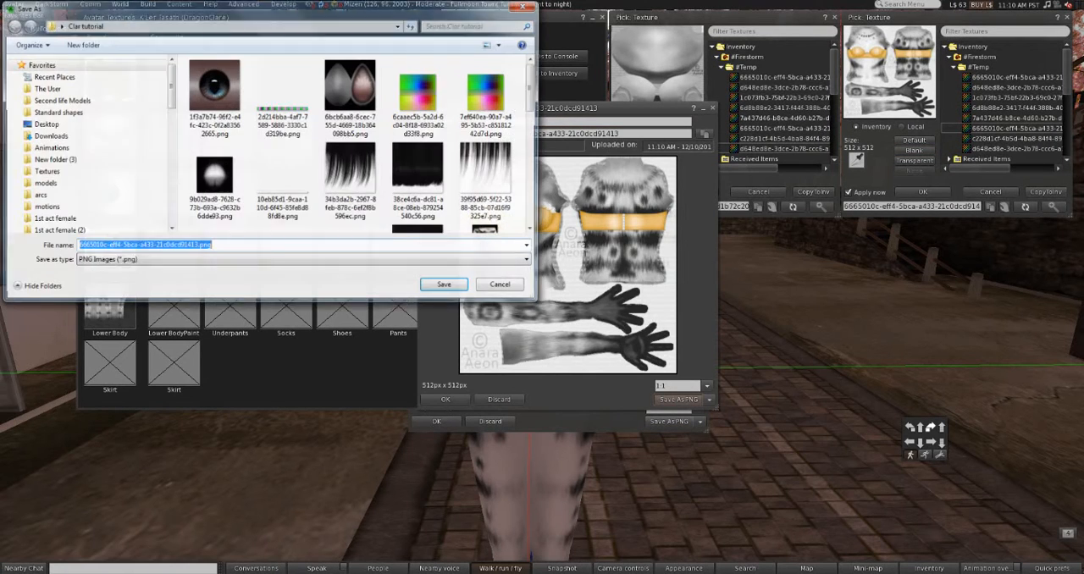
text(upperbody texture)
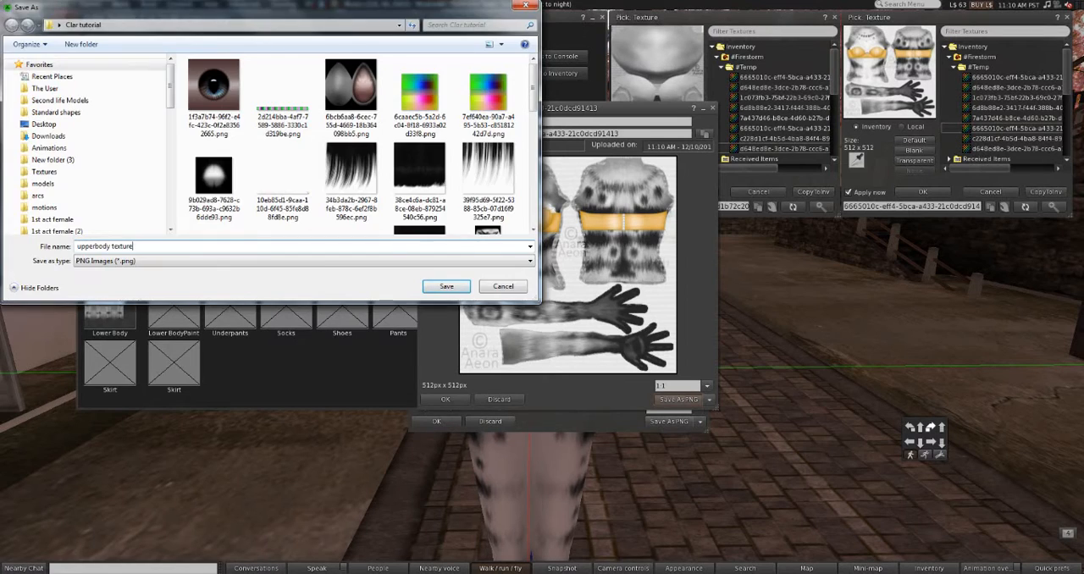
key(Return)
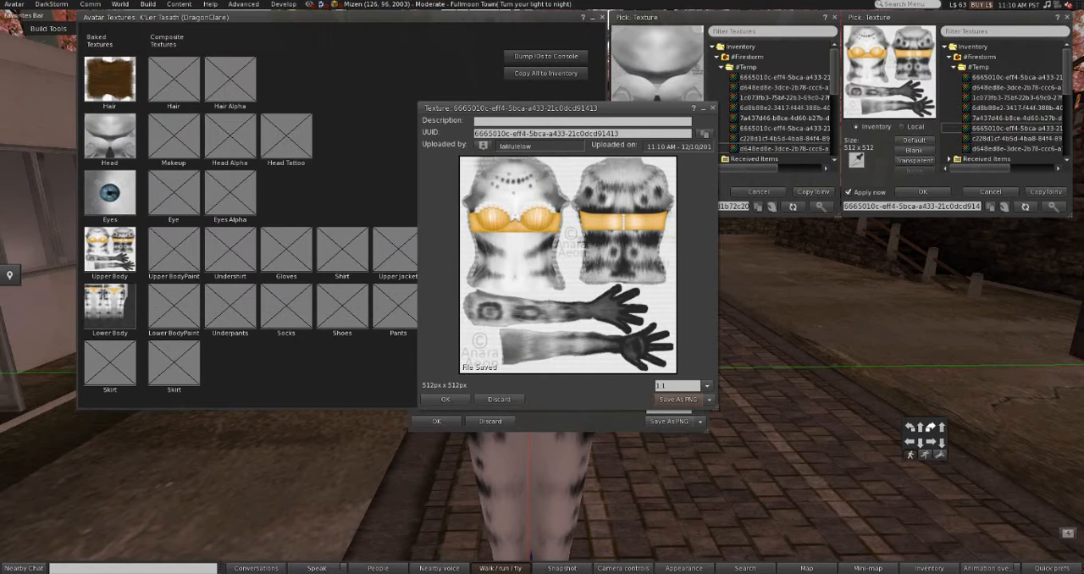
Step: Copy the baked lower body texture to the inventory and save it as a PNG named lowerbody texture
click(110, 306)
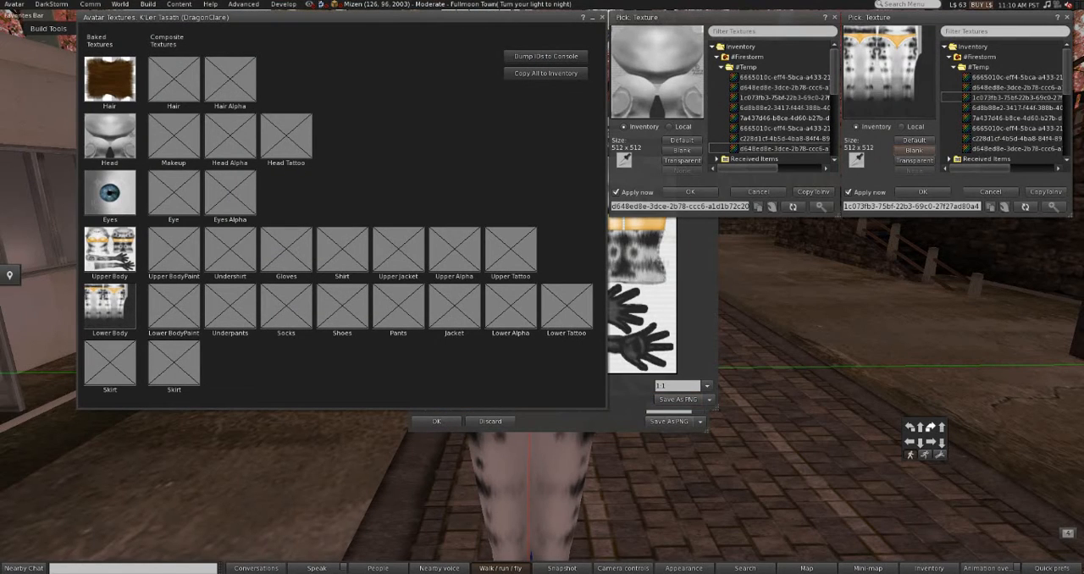
click(1046, 192)
click(689, 377)
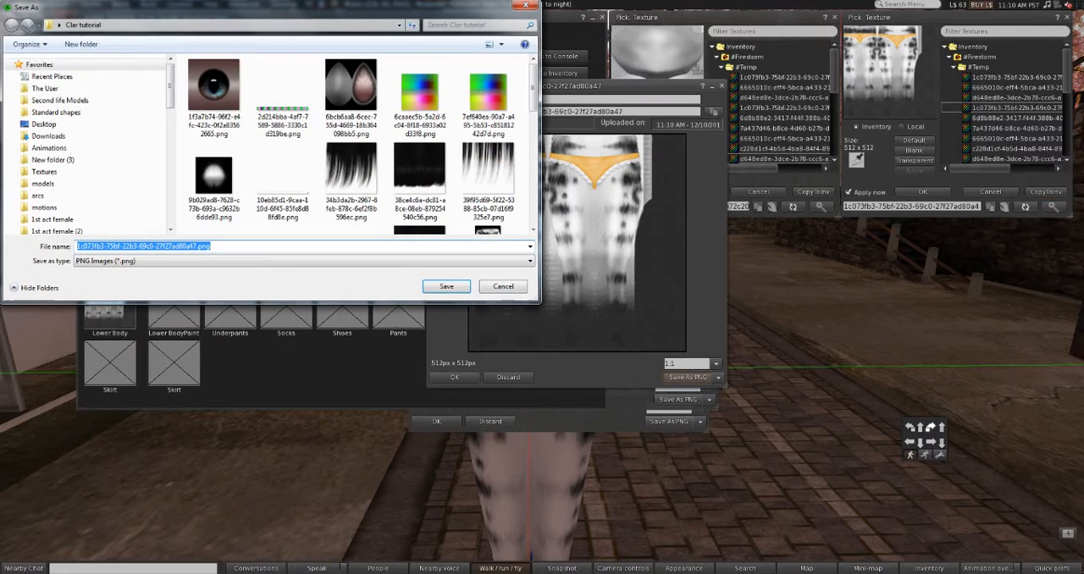
text(lowerbody)
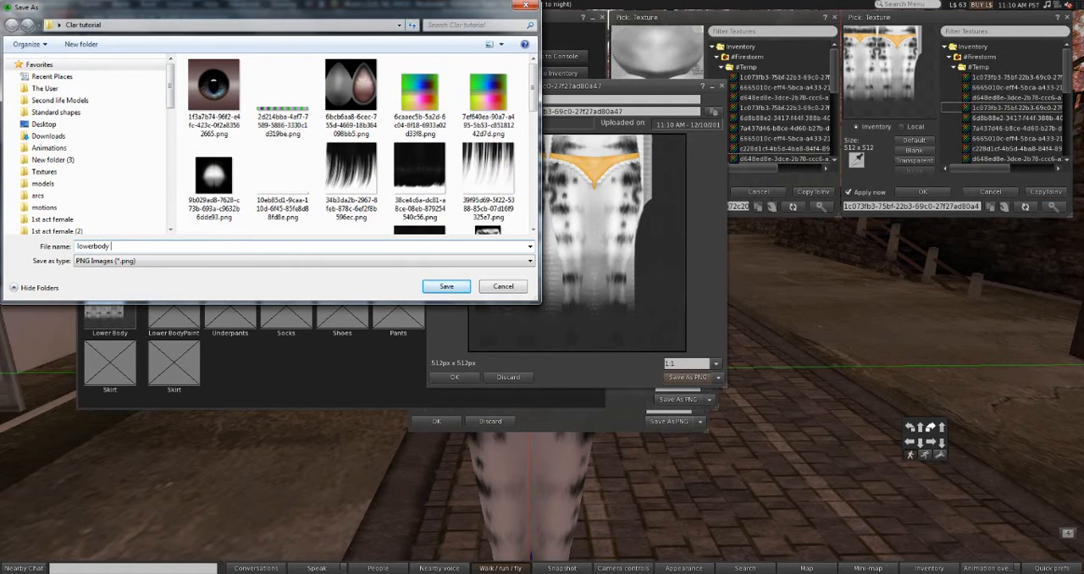
text( texture)
key(Return)
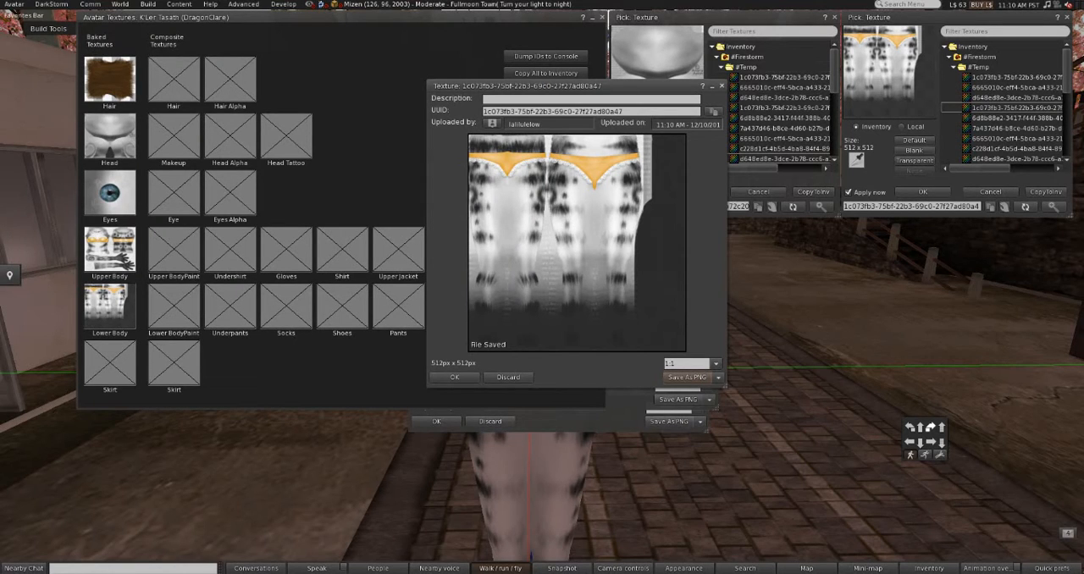
Step: Close the texture previews, the texture pickers and the avatar textures overview
click(721, 86)
click(1067, 16)
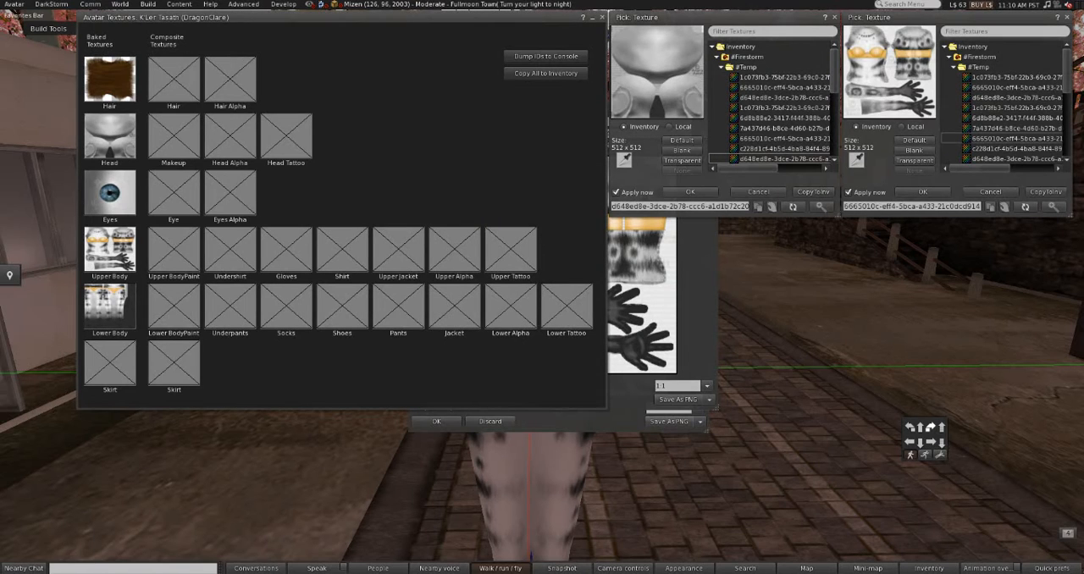
click(602, 17)
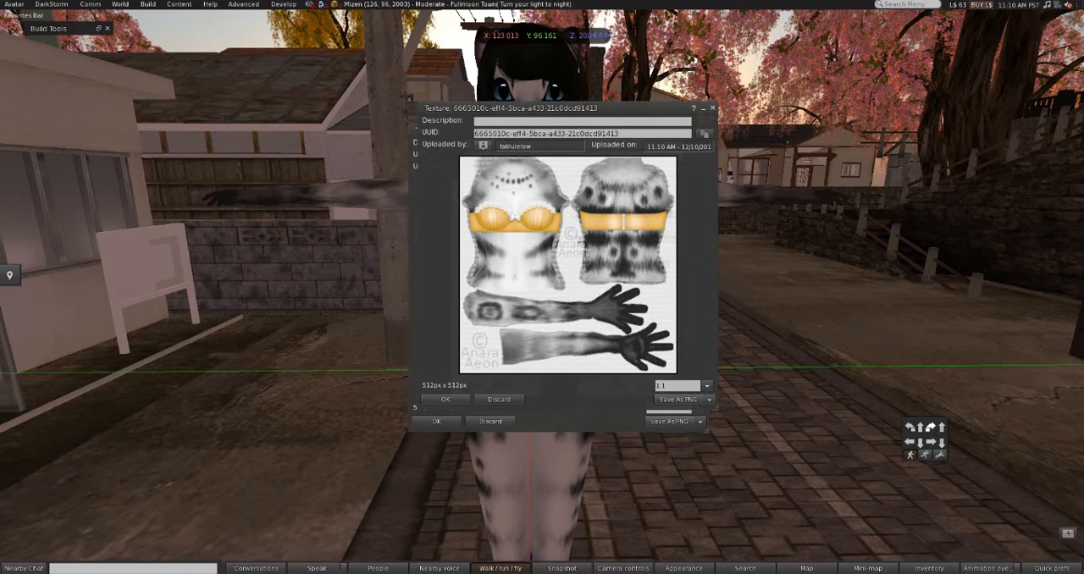
click(713, 108)
click(703, 130)
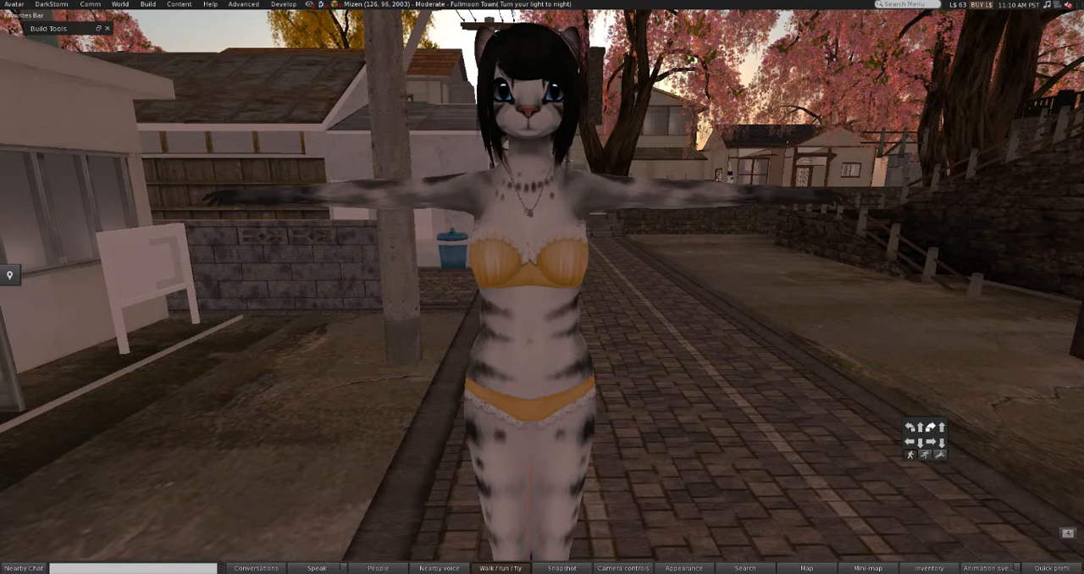
alt+click(534, 226)
alt+click(533, 331)
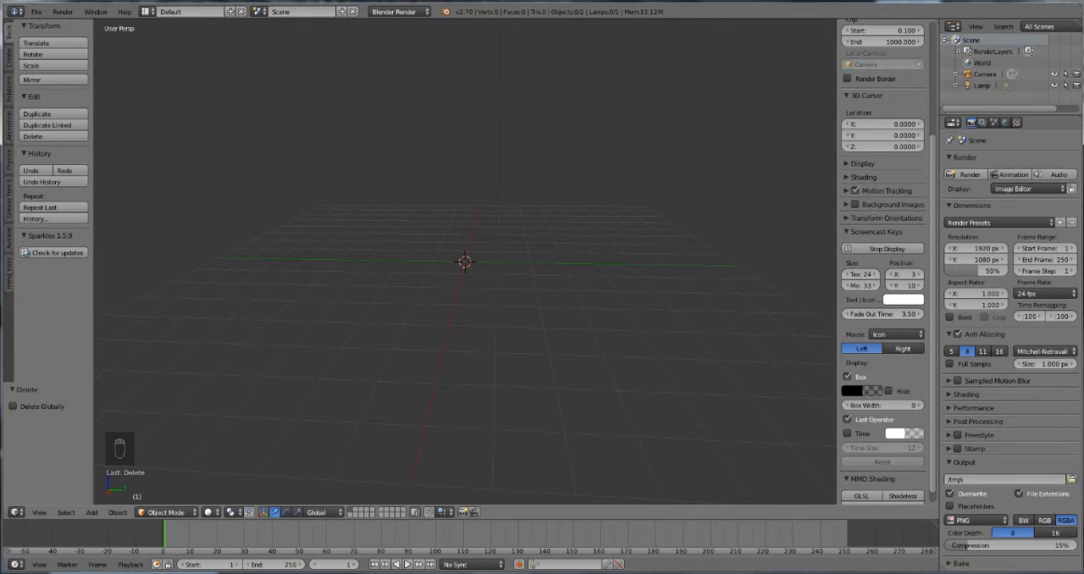
Step: Switch to Blender and import clare.xml from the Desktop as an Avastar shape
scroll(465, 262, up, 1)
middle_drag(465, 261, 439, 288)
scroll(462, 288, up, 2)
click(37, 11)
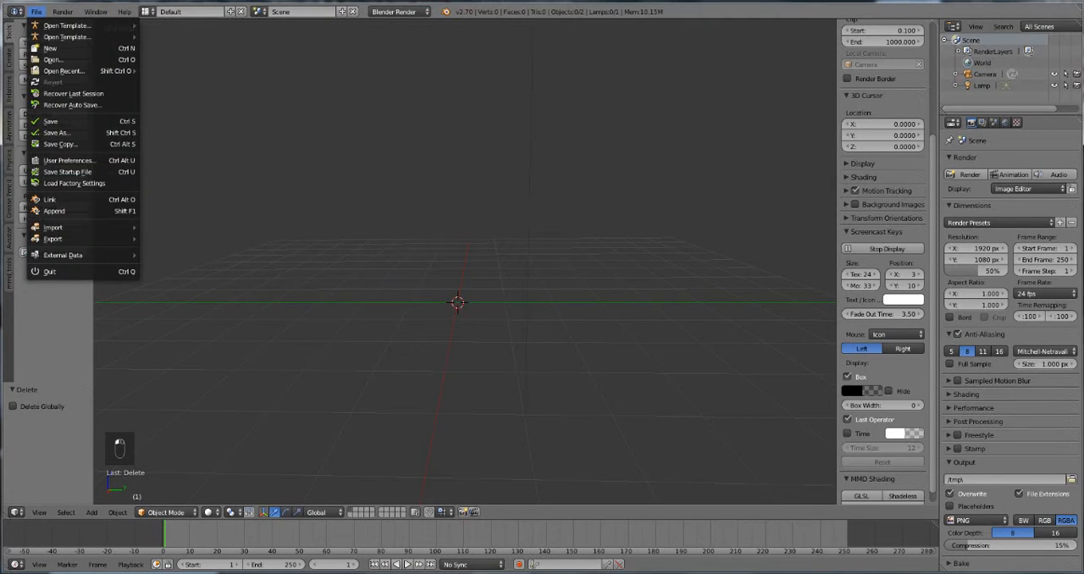
mouse_move(52, 227)
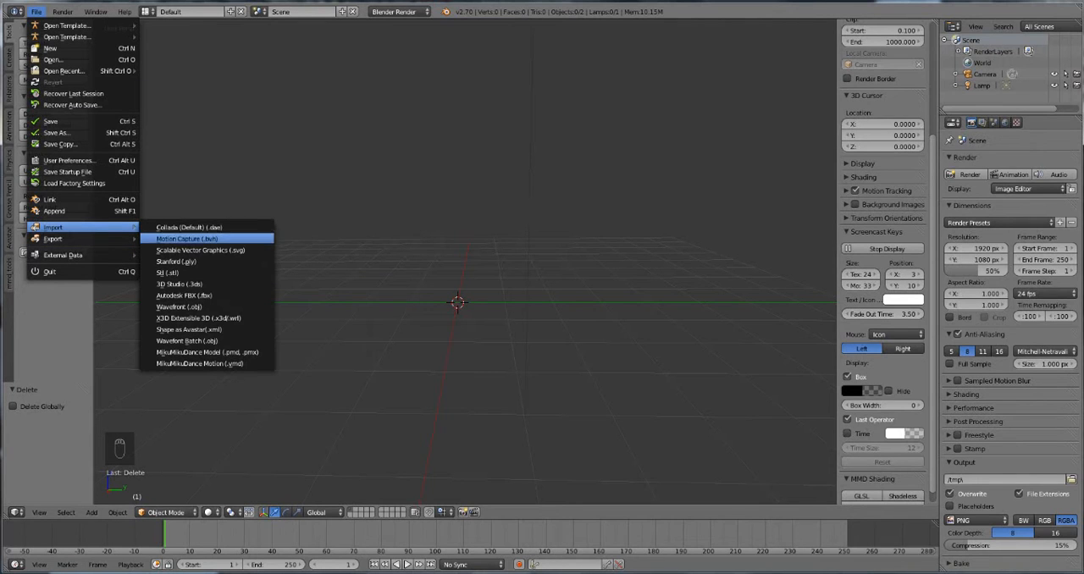
click(188, 329)
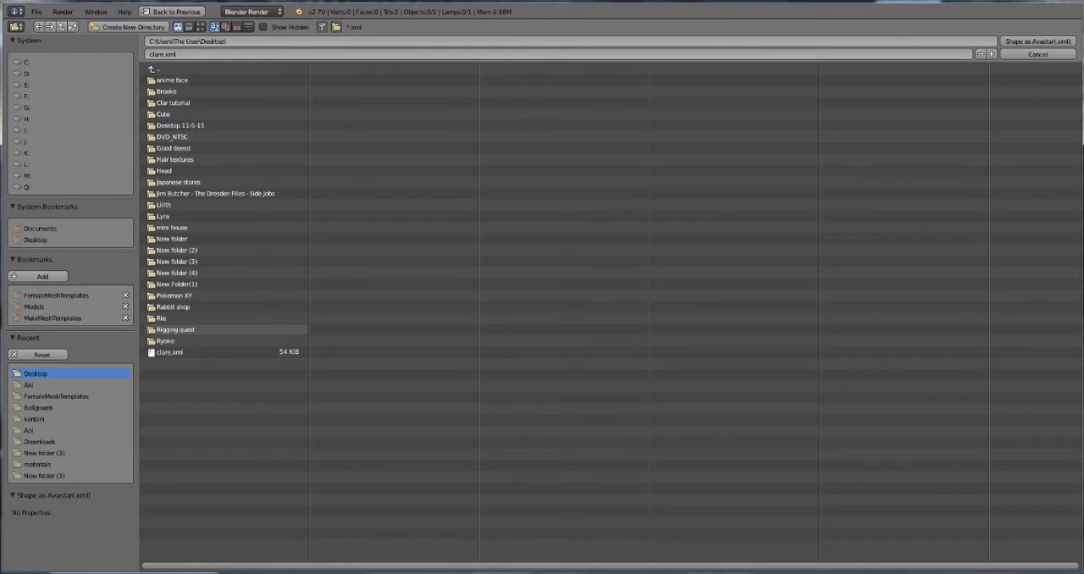
click(188, 353)
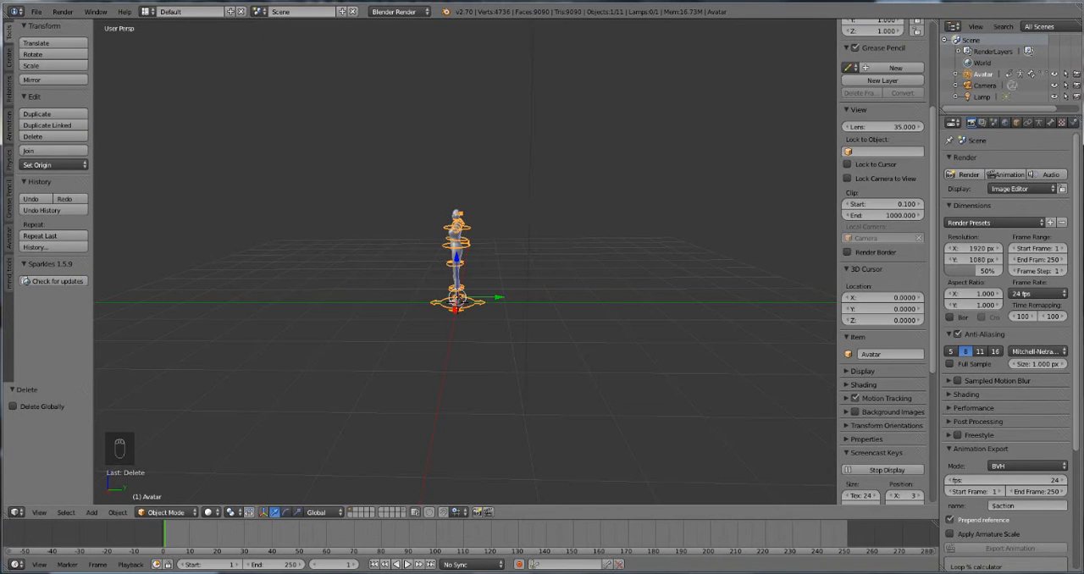
Step: Switch the scene to an empty layer so the imported Avastar figure is hidden
middle_drag(441, 271, 501, 312)
scroll(508, 271, up, 6)
scroll(546, 273, up, 2)
scroll(546, 272, down, 1)
scroll(501, 311, up, 1)
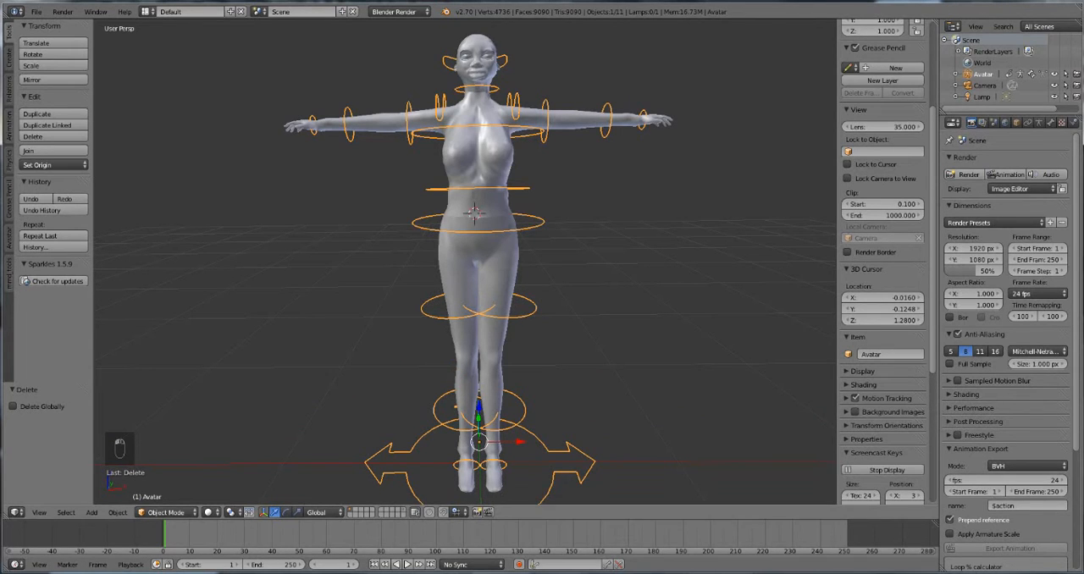
key(Delete)
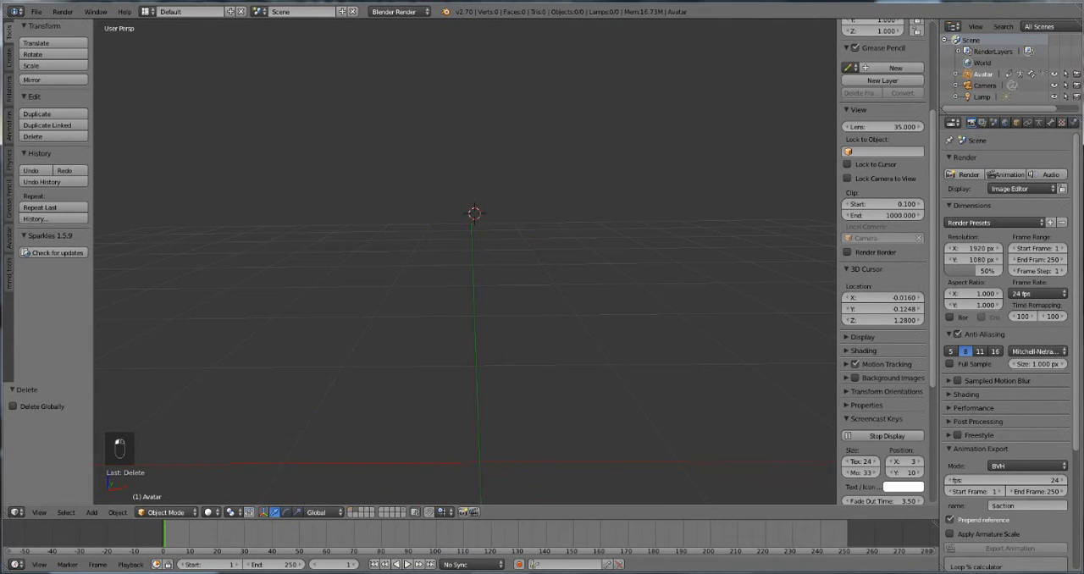
Step: Import the Collada file partspng.dae from the Clar tutorial folder and show the Avastar figure's layer together with the imported parts
click(37, 11)
mouse_move(53, 227)
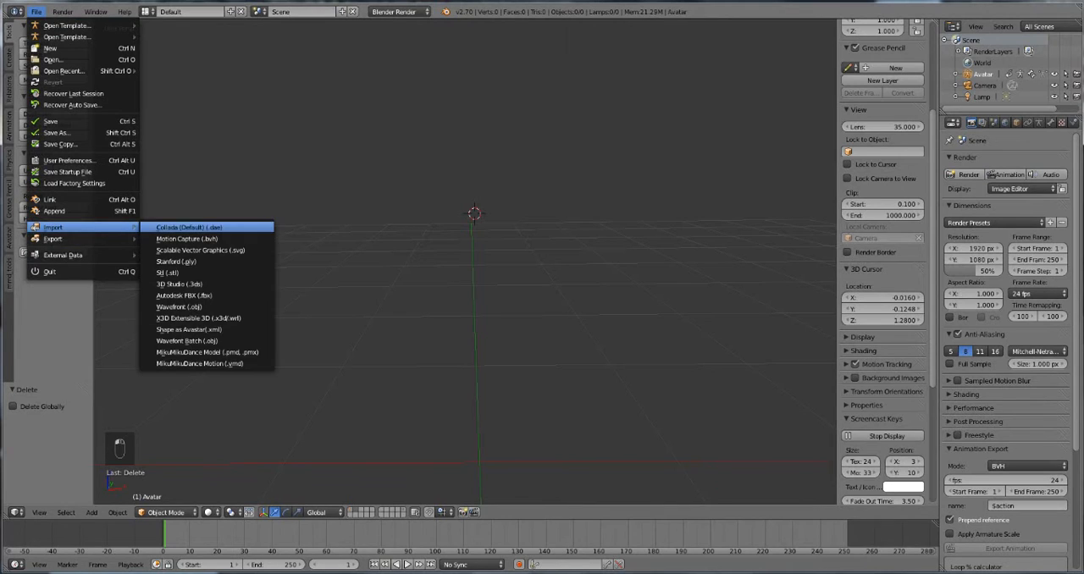
click(186, 225)
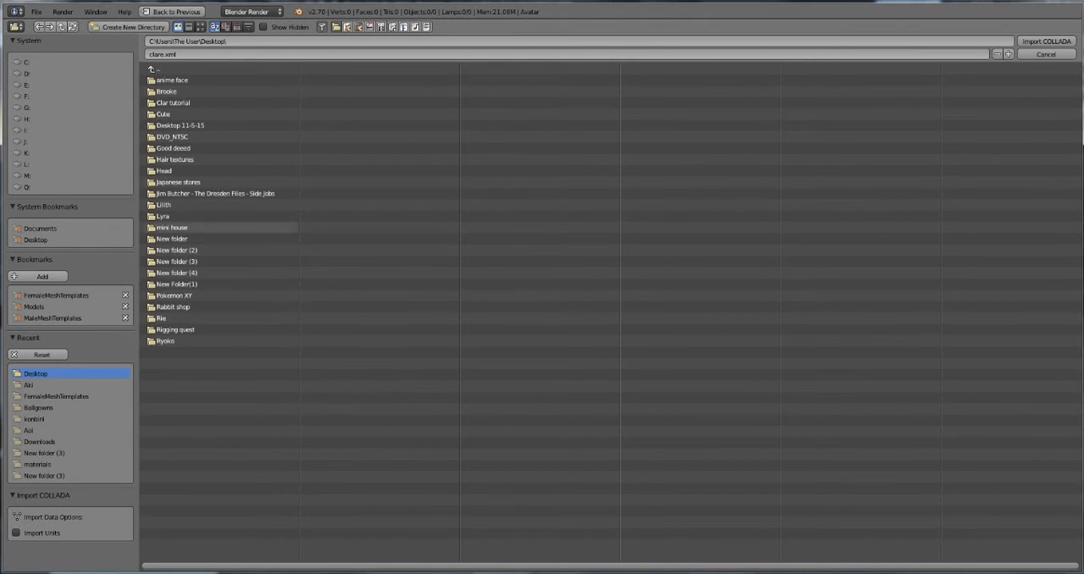
click(173, 102)
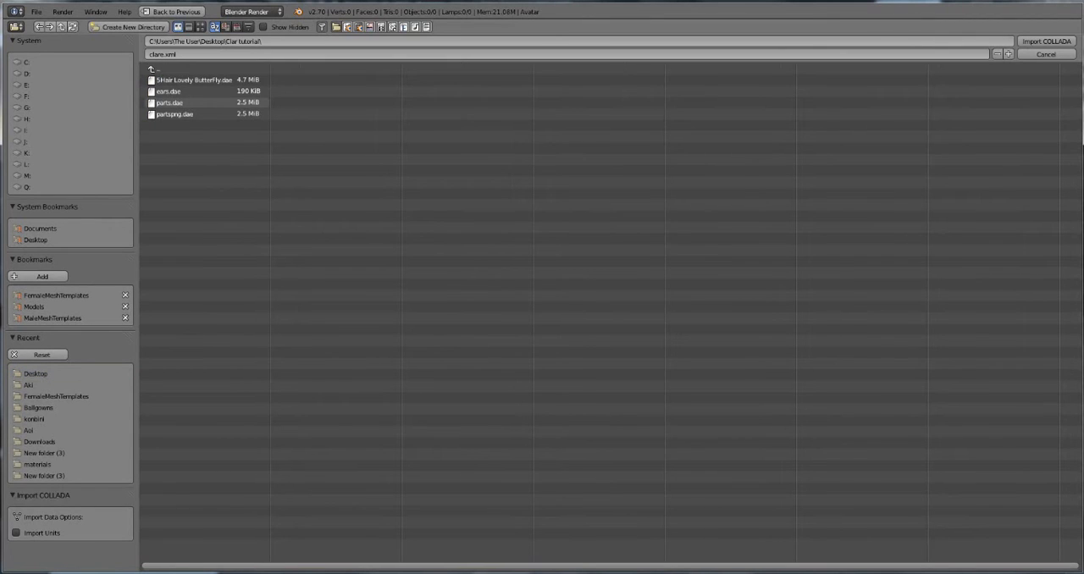
click(175, 115)
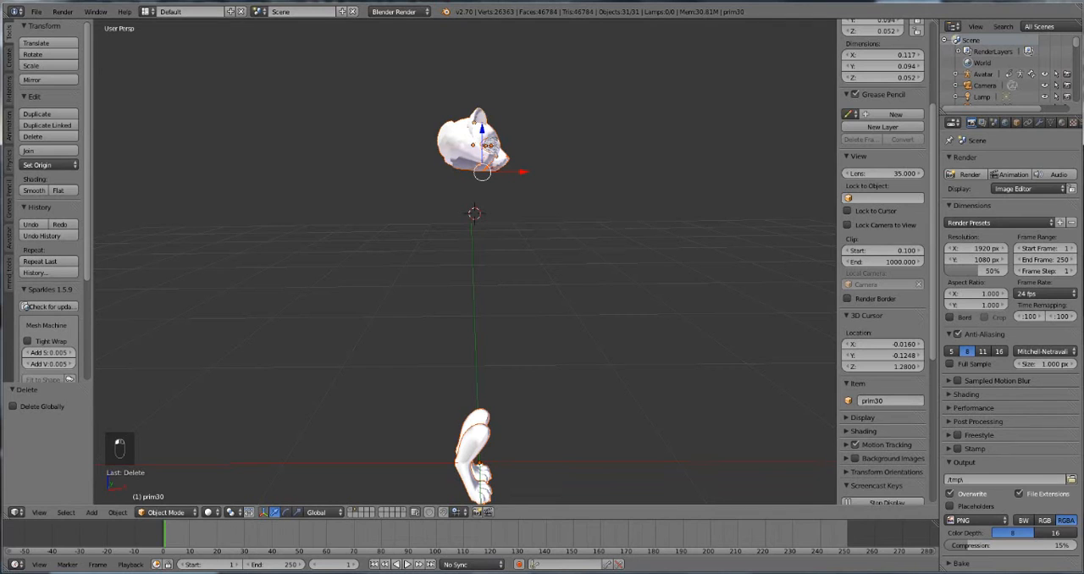
middle_drag(542, 280, 393, 270)
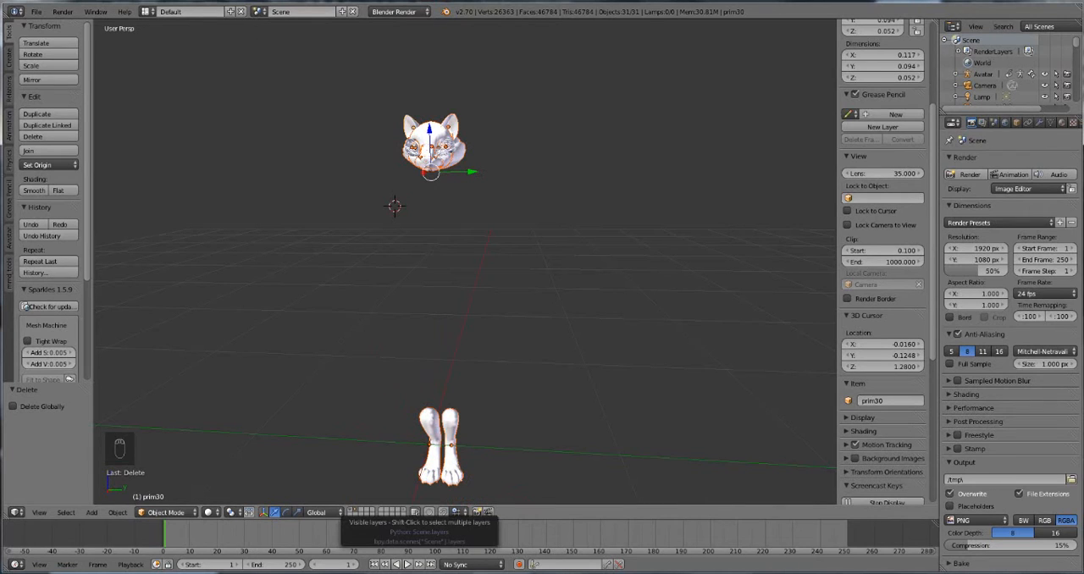
shift+click(351, 510)
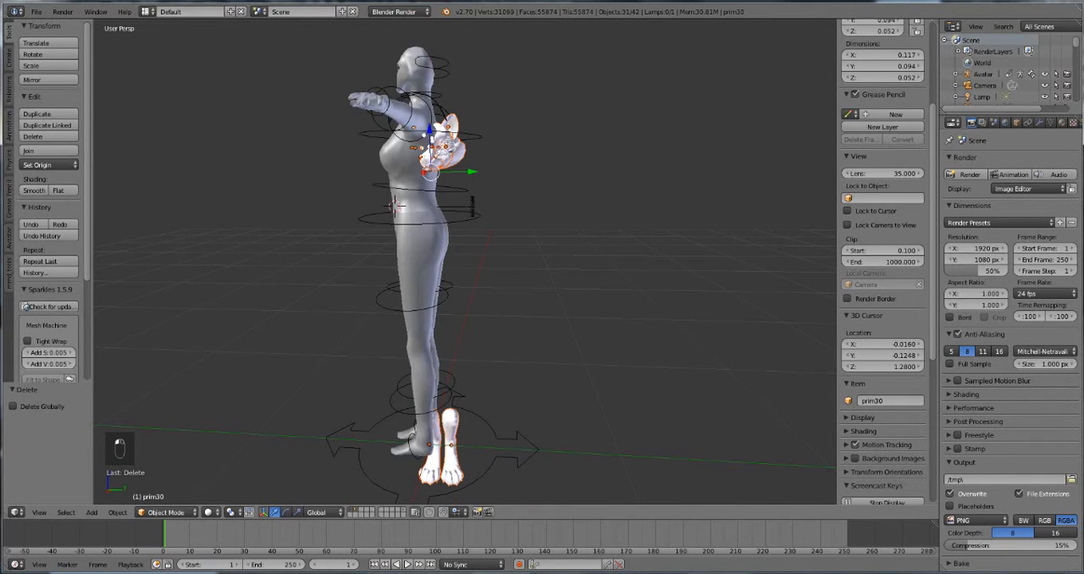
Step: Try to rotate the imported head and leg parts about the global Y axis
middle_drag(440, 271, 560, 286)
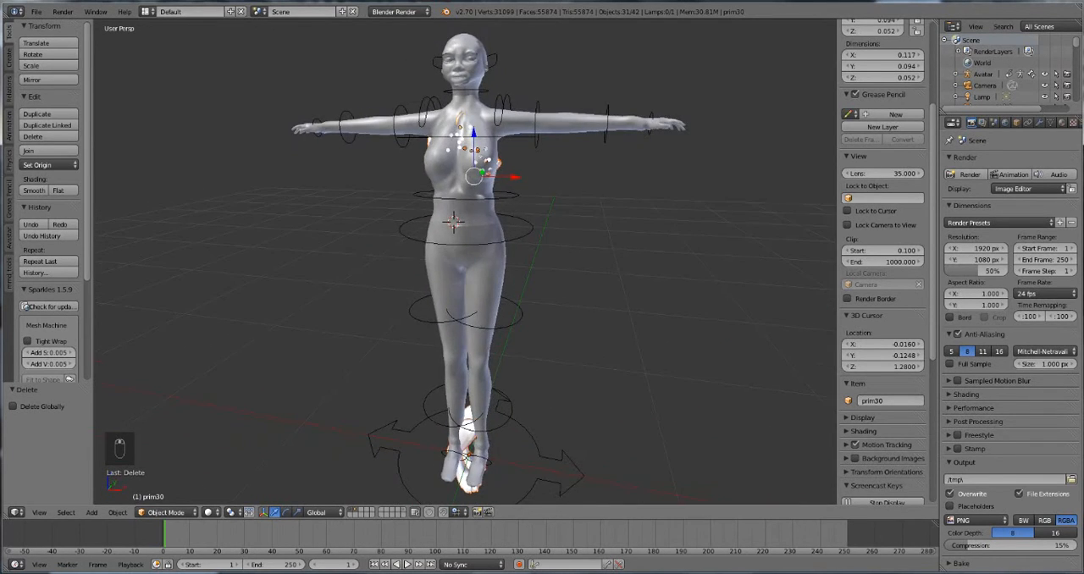
key(r)
key(ctrl+z)
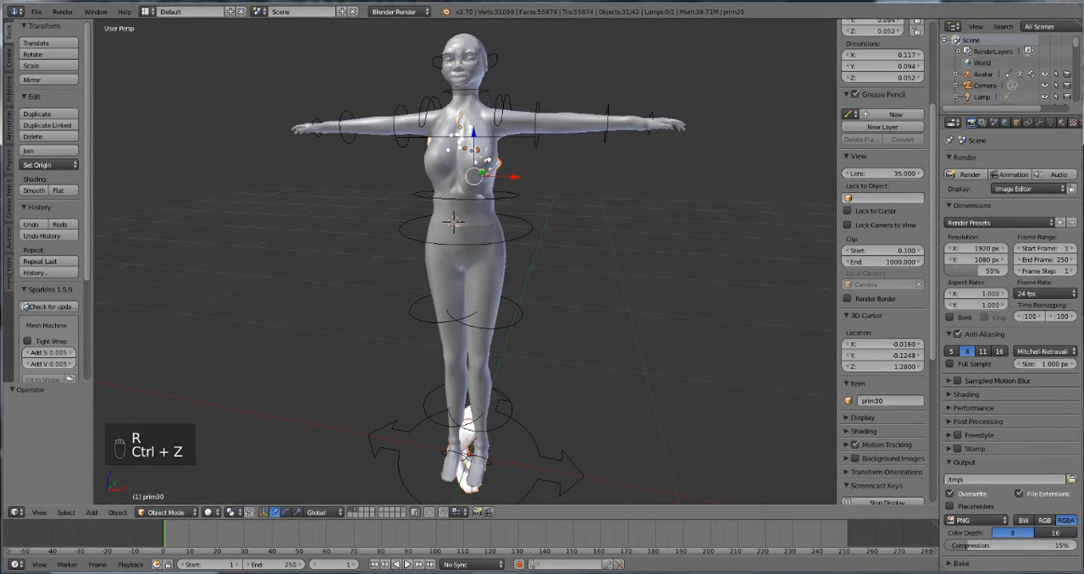
key(r)
key(y)
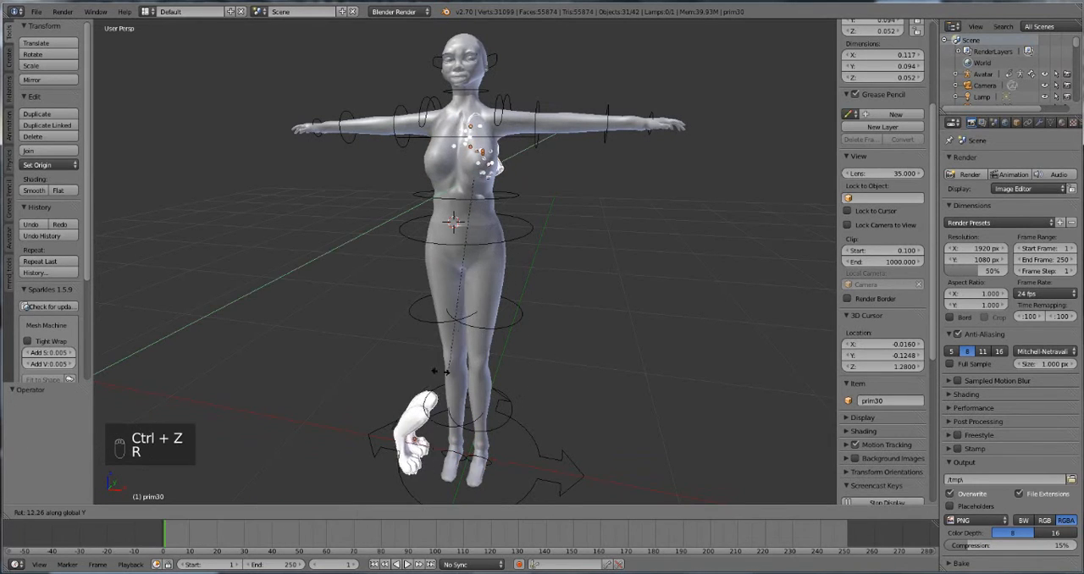
click(413, 372)
key(ctrl+z)
Step: Rotate the imported parts by about -106° around the global Z axis so they face the avatar's front
key(r)
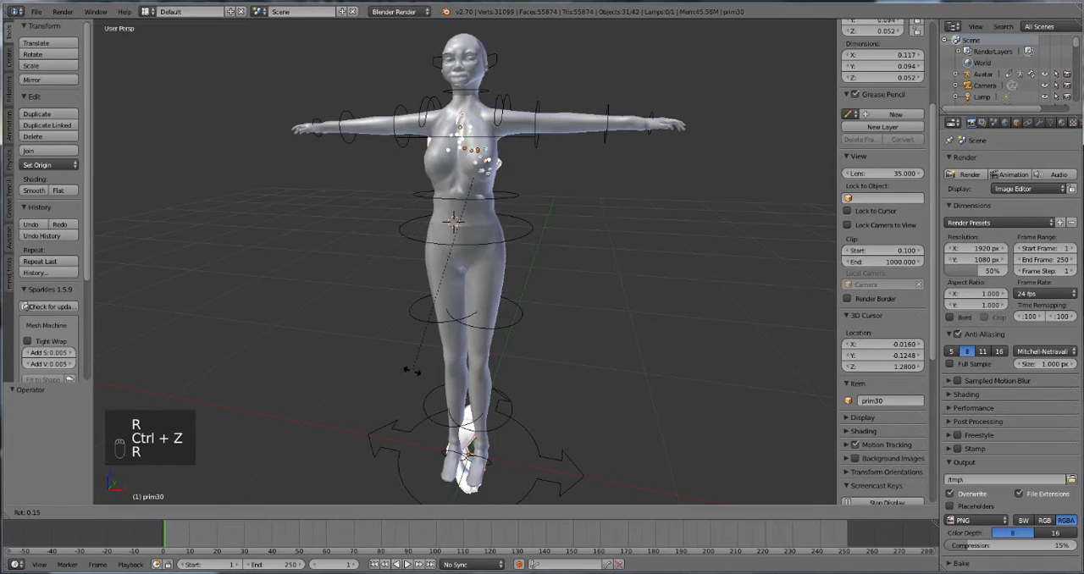
key(z)
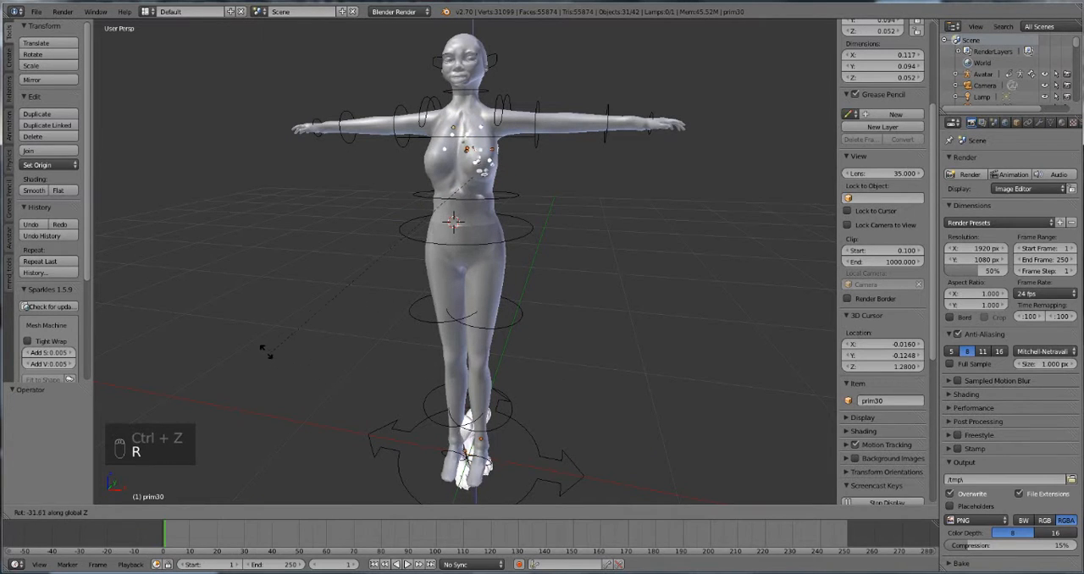
click(379, 112)
Step: Move the imported parts onto the avatar's head and lower legs, shifting them about 0.337 up and finally about 0.076 along X
middle_drag(378, 112, 303, 105)
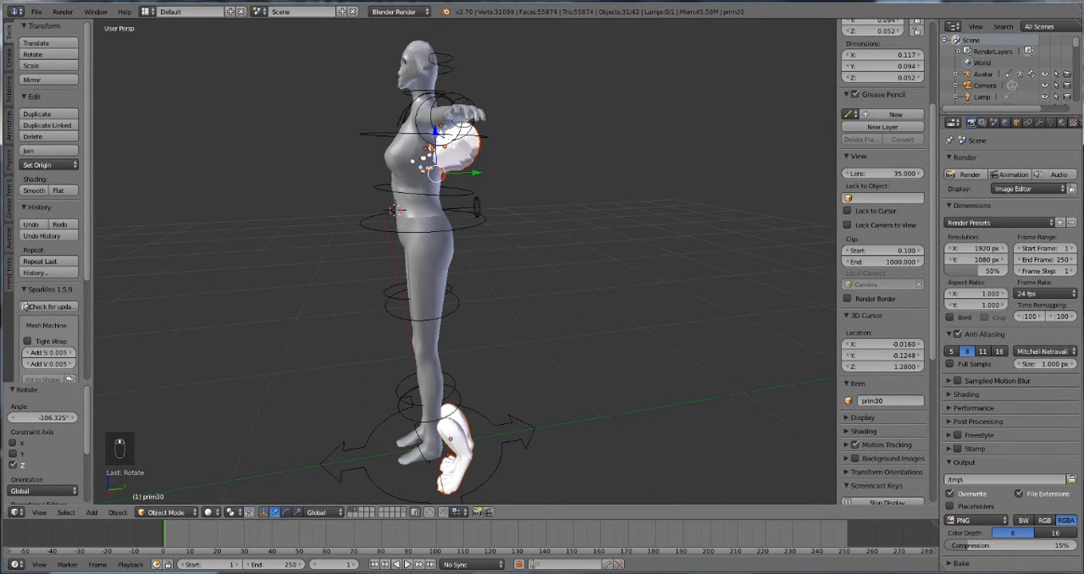
key(g)
click(288, 35)
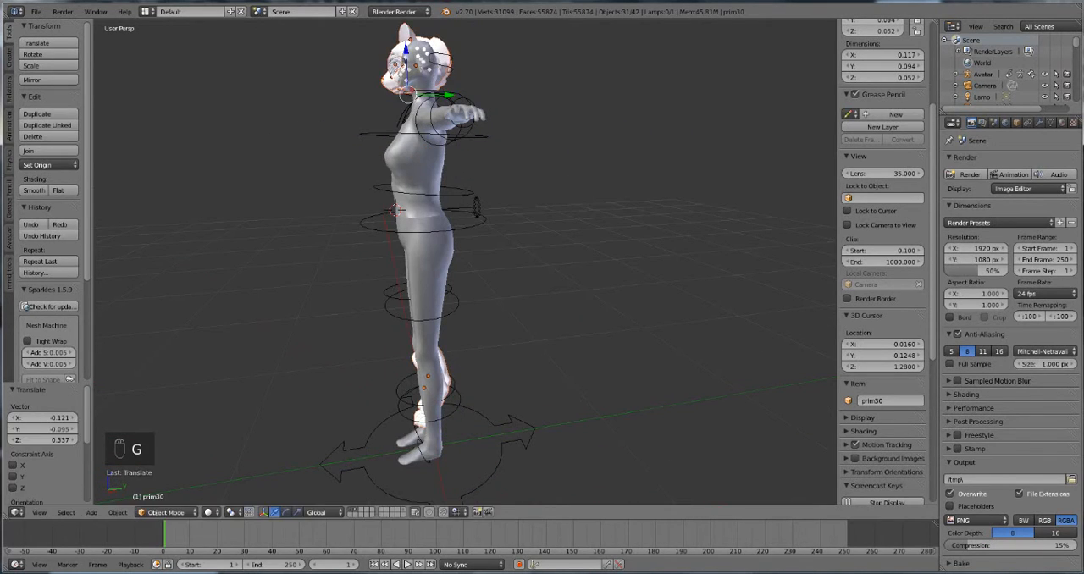
middle_drag(288, 36, 386, 39)
drag(493, 95, 515, 96)
Step: Rotate the parts about 9° more around Z and shift them about 0.014 along X to centre the head
key(r)
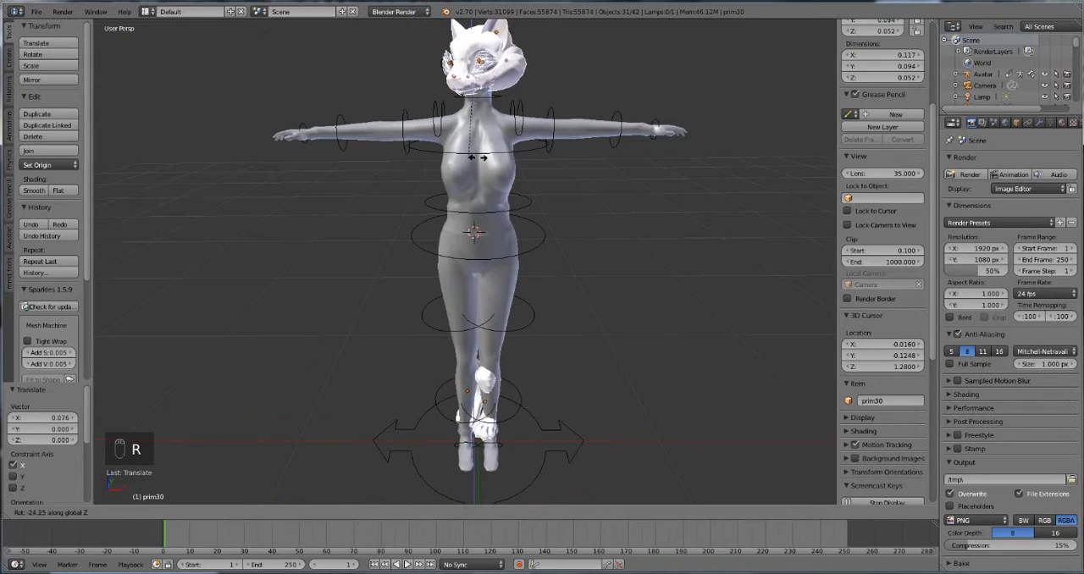
click(499, 153)
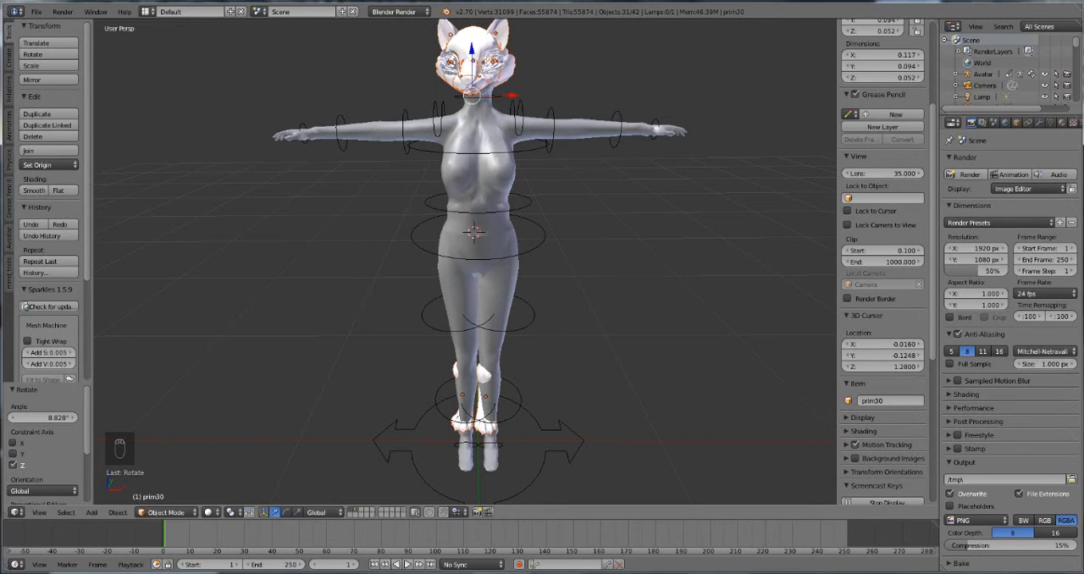
key(g)
key(x)
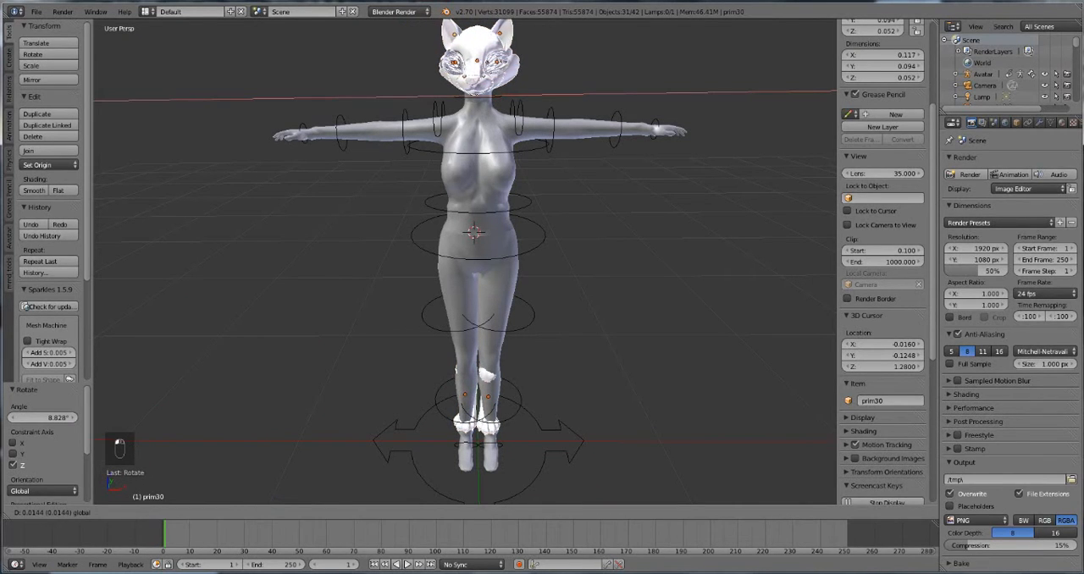
drag(523, 95, 524, 95)
Step: Lower the imported parts about 0.016 along Z so the cat head sits closer to the neck
middle_drag(523, 114, 639, 106)
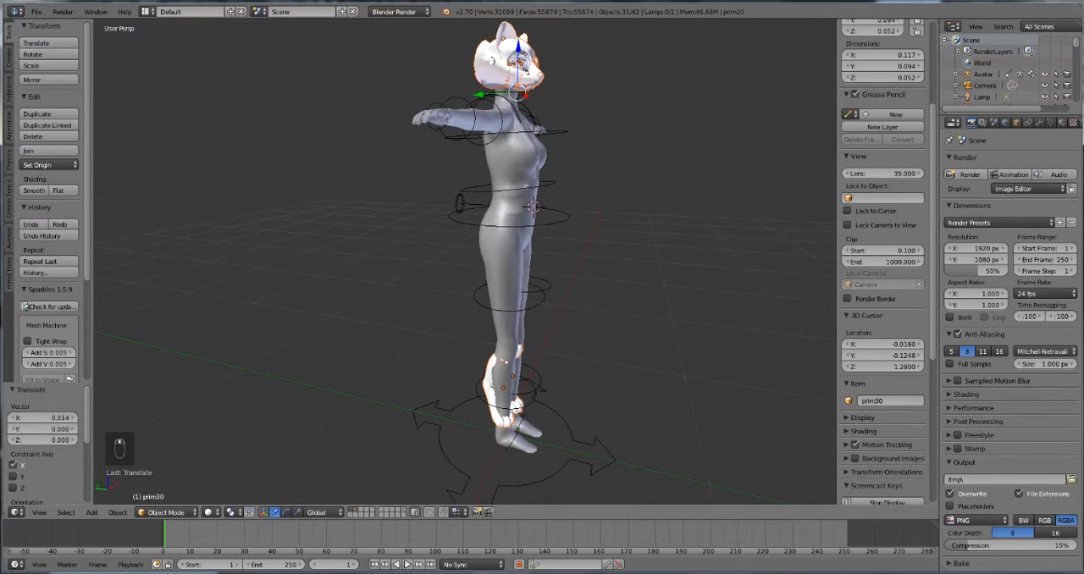
key(g)
key(z)
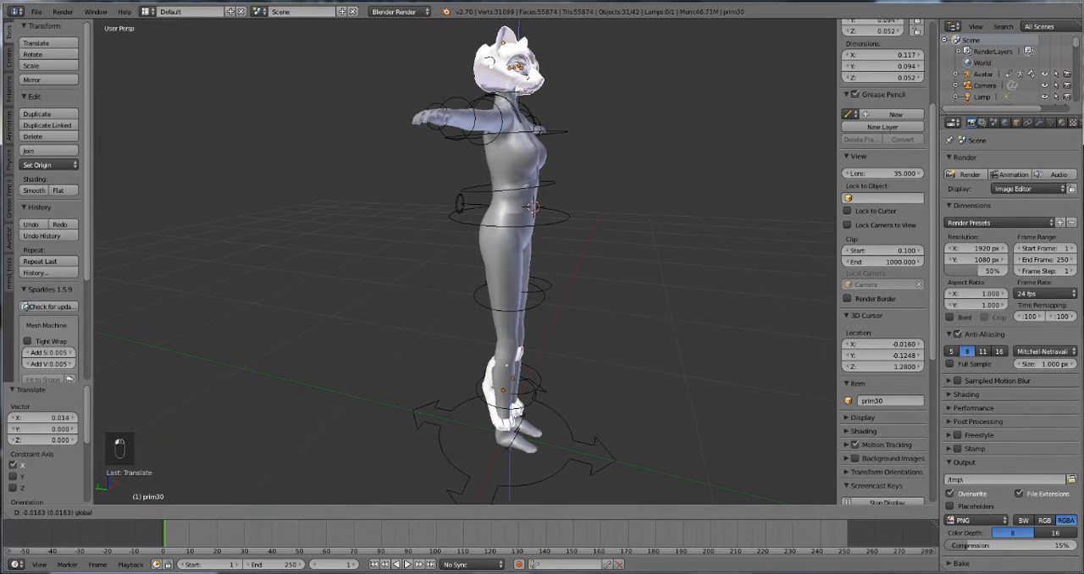
drag(519, 60, 519, 59)
Step: Try to rotate the imported parts freely by about -18°
middle_drag(519, 72, 421, 80)
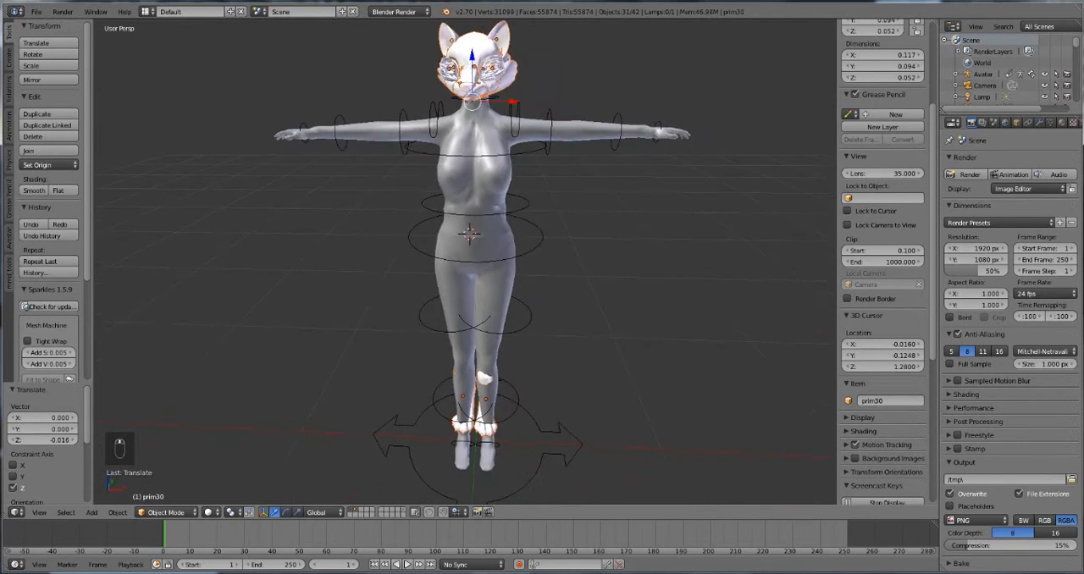
key(r)
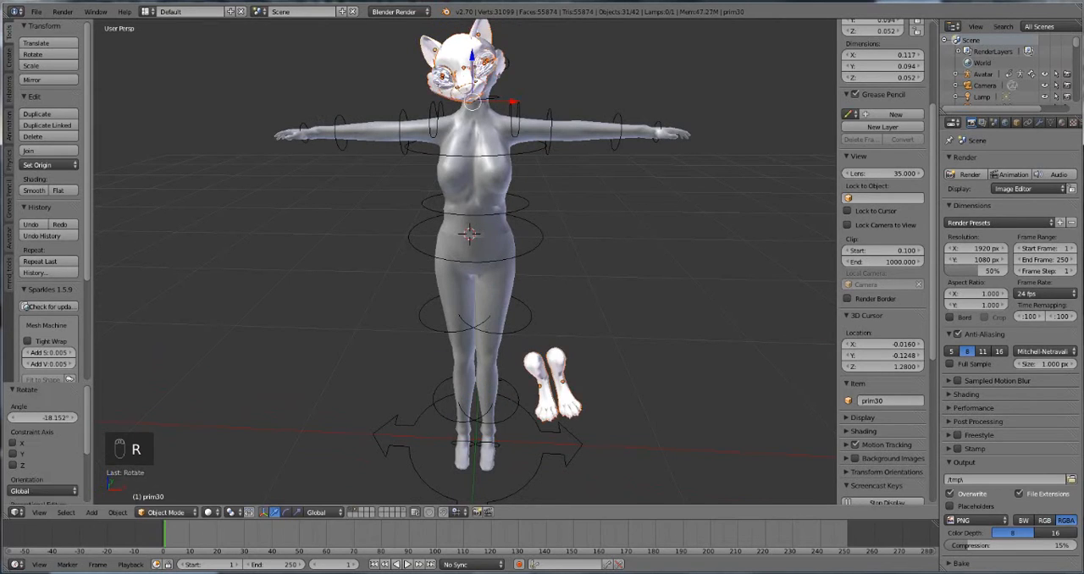
key(ctrl+z)
Step: Rotate the parts about 5° around Z and shift them about 0.005 along Y
key(r)
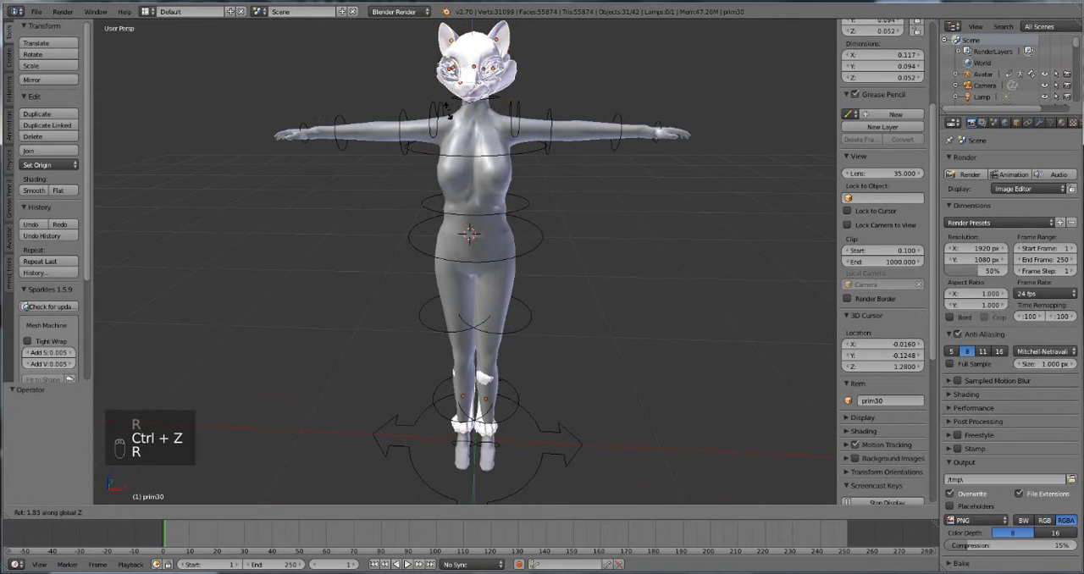
click(441, 113)
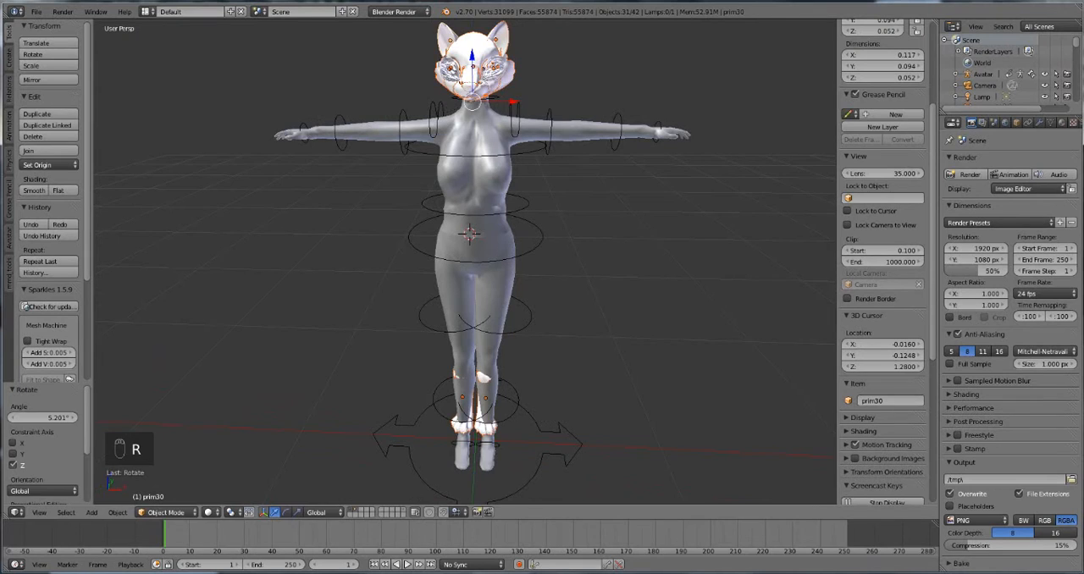
middle_drag(534, 93, 398, 97)
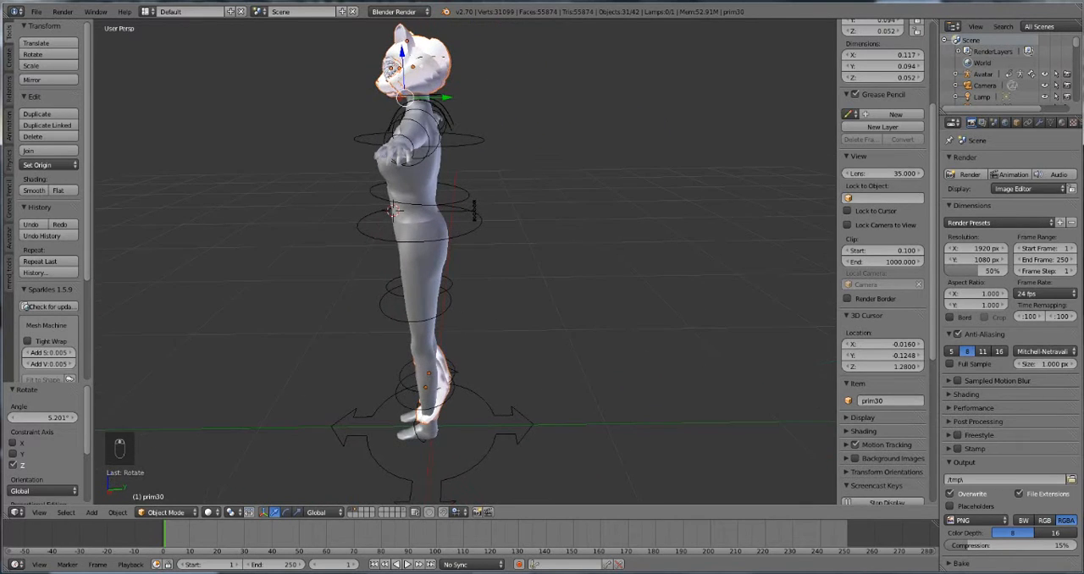
key(g)
key(y)
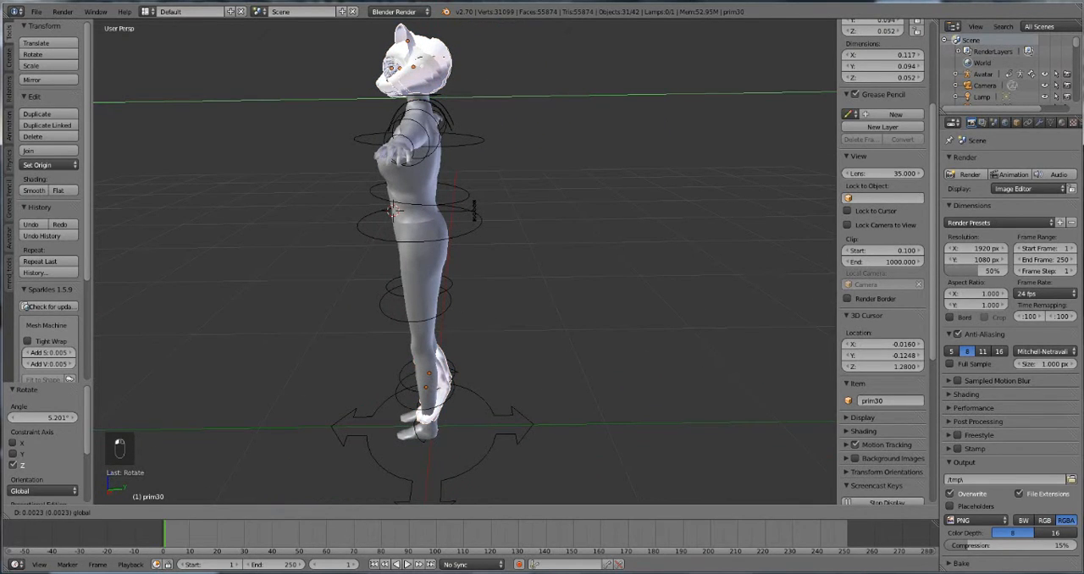
click(415, 97)
Step: Shift the imported parts about 0.009 along X to centre them on the avatar's neck
middle_drag(415, 98, 547, 98)
key(g)
key(x)
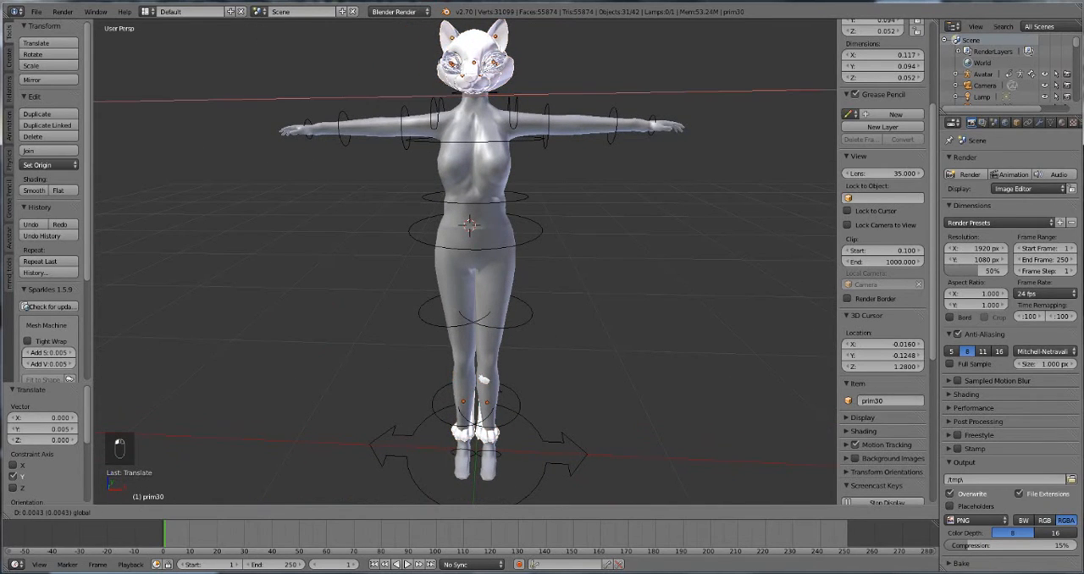
drag(511, 92, 514, 92)
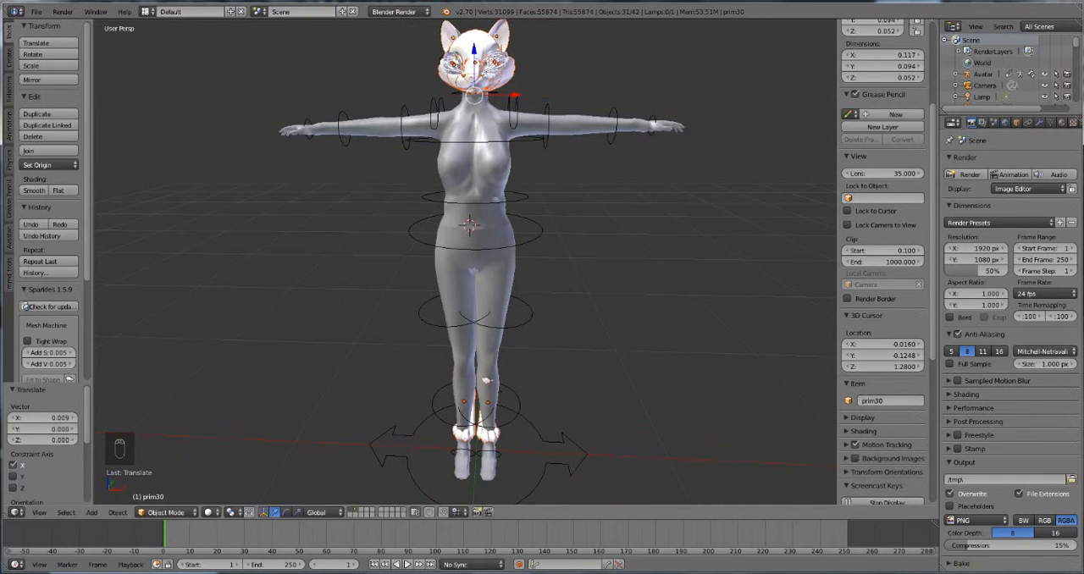
Step: Nudge the imported parts slightly along Z and check how the cat head meets the neck
middle_drag(514, 93, 489, 227)
scroll(559, 114, up, 2)
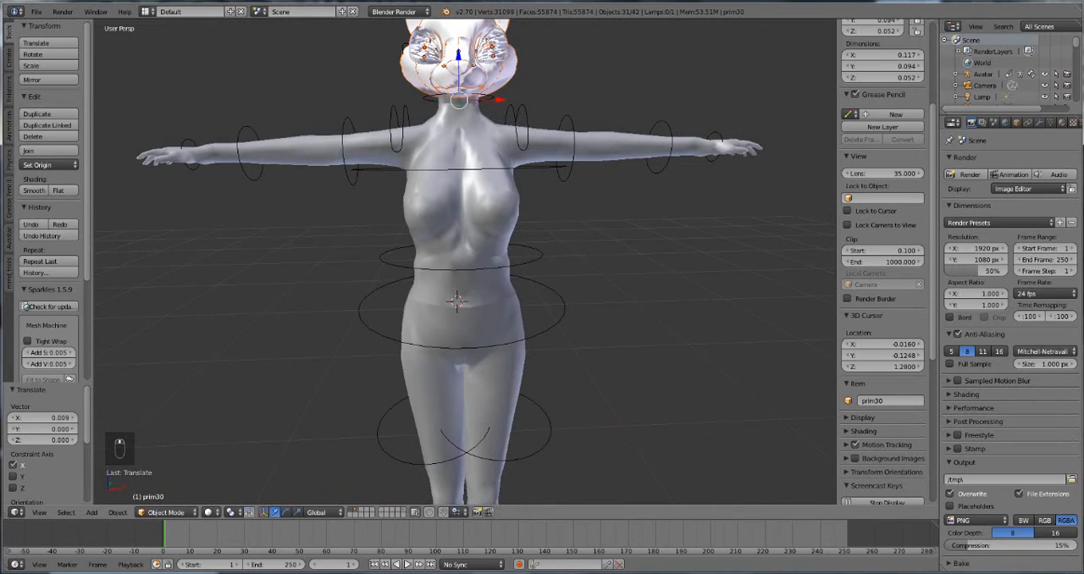
drag(458, 56, 458, 50)
middle_drag(462, 72, 532, 48)
scroll(532, 47, down, 3)
middle_drag(500, 84, 443, 94)
scroll(444, 94, up, 4)
key(Tab)
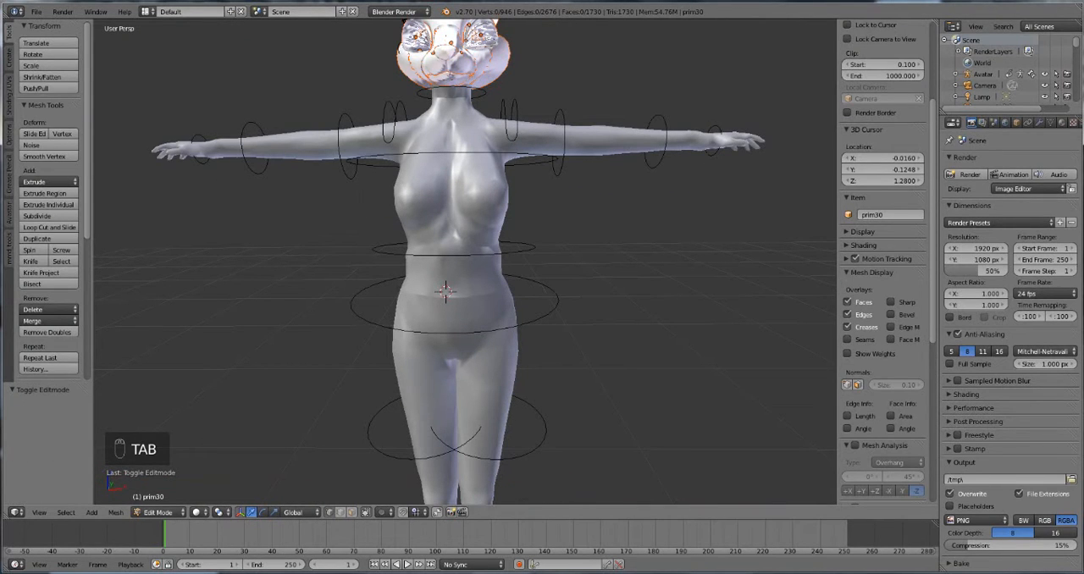
shift+middle_drag(444, 94, 459, 201)
click(158, 512)
click(161, 499)
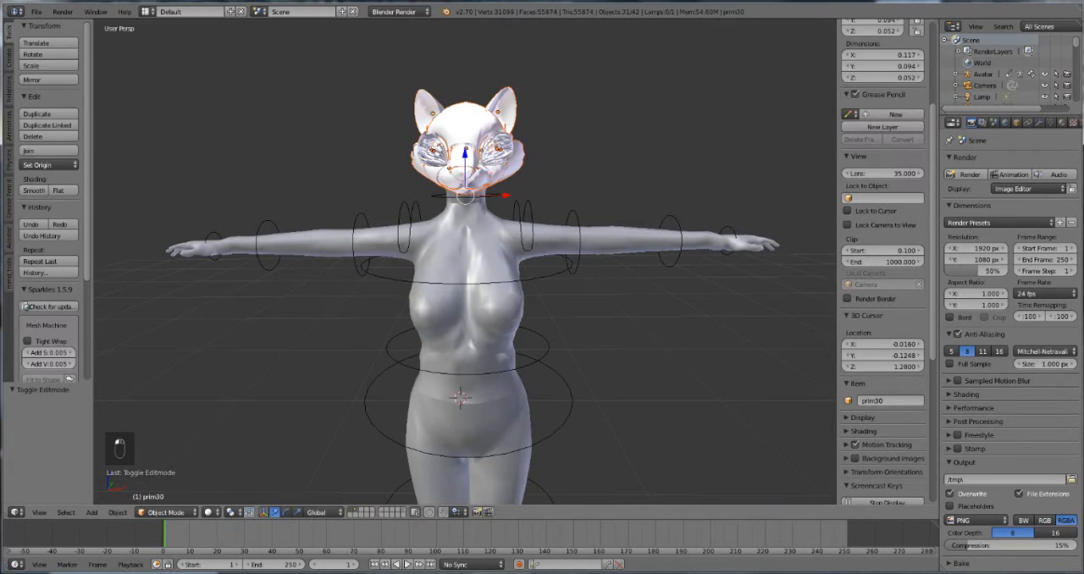
Step: Delete the two extra meshes that cover the cat head's eyes
right_click(433, 149)
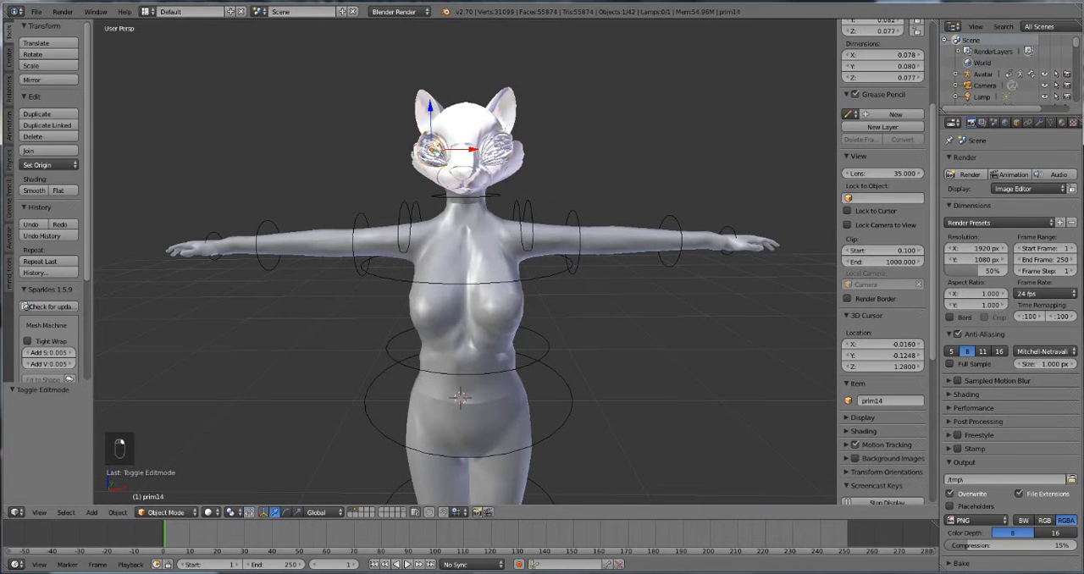
key(Delete)
click(415, 140)
right_click(497, 150)
key(Delete)
click(496, 149)
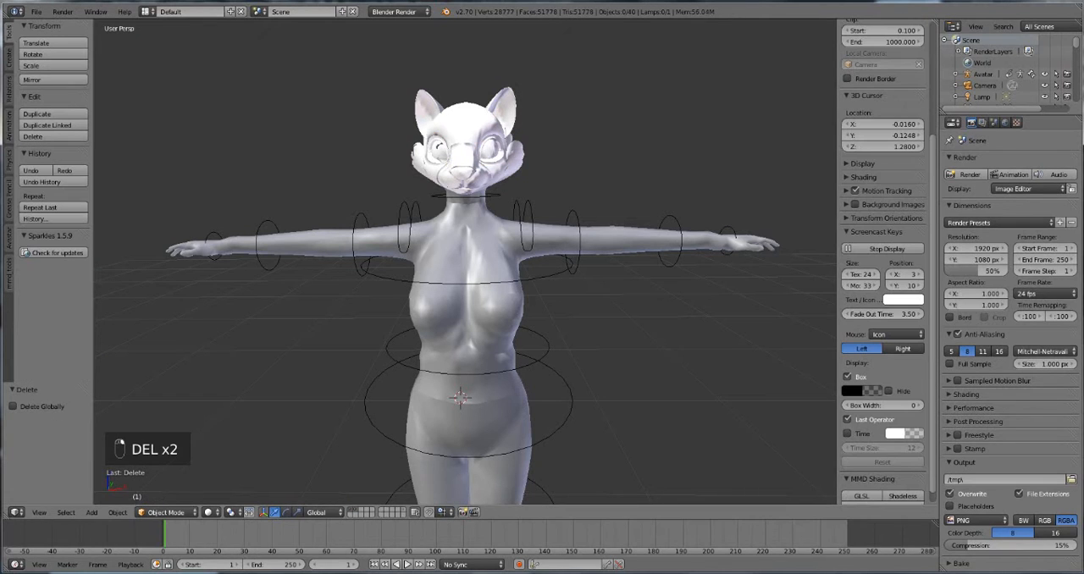
Step: Try to move the mesh around the cat head's eyes away from the face
middle_drag(495, 149, 417, 158)
scroll(417, 158, up, 1)
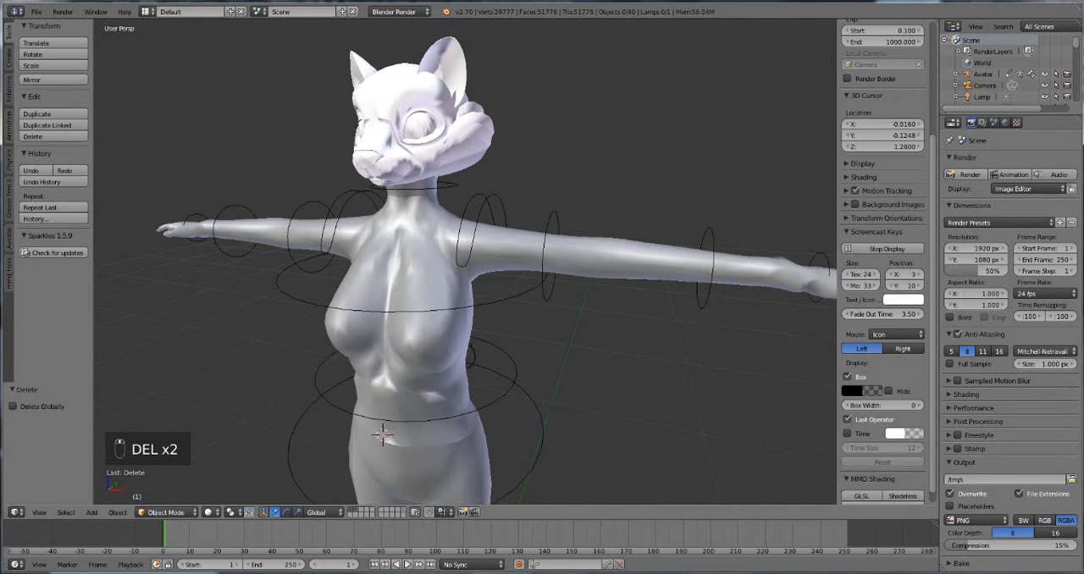
right_click(422, 130)
drag(428, 124, 307, 129)
key(ctrl+z)
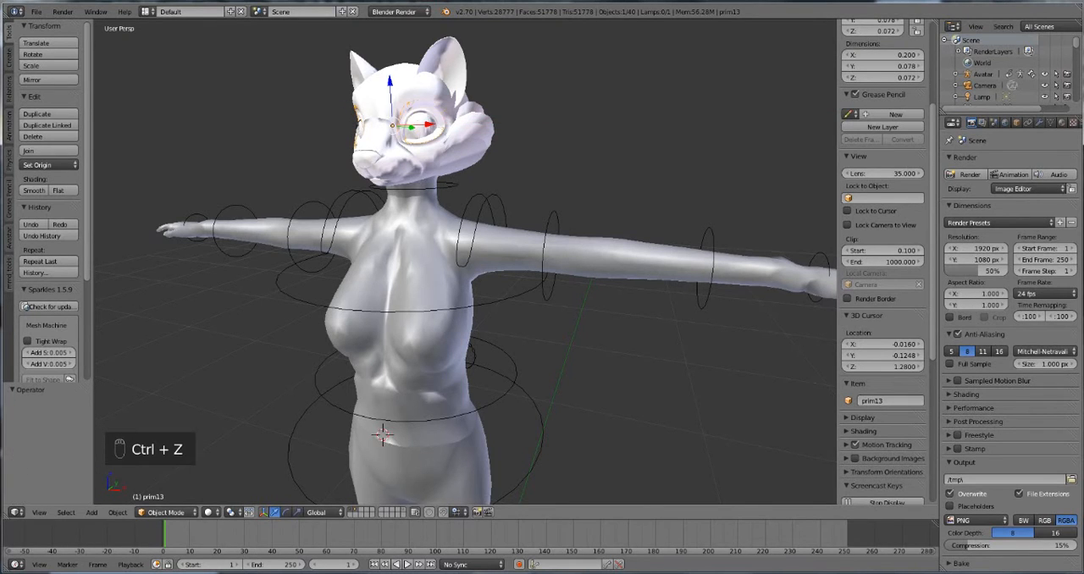
Step: Delete the two fur tuft meshes on the cheeks of the cat head
middle_drag(364, 129, 408, 127)
right_drag(515, 134, 520, 134)
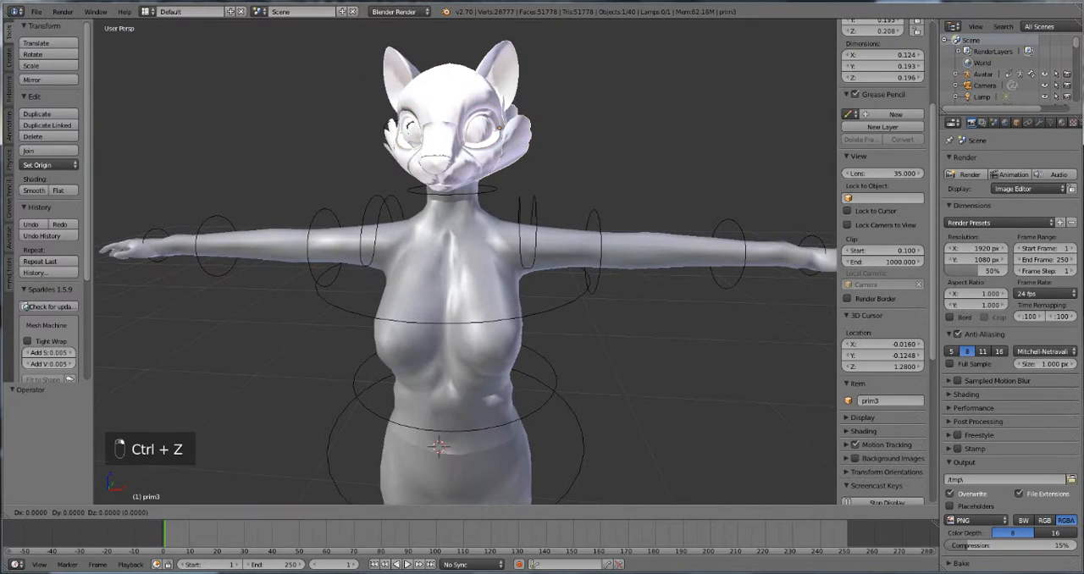
key(Delete)
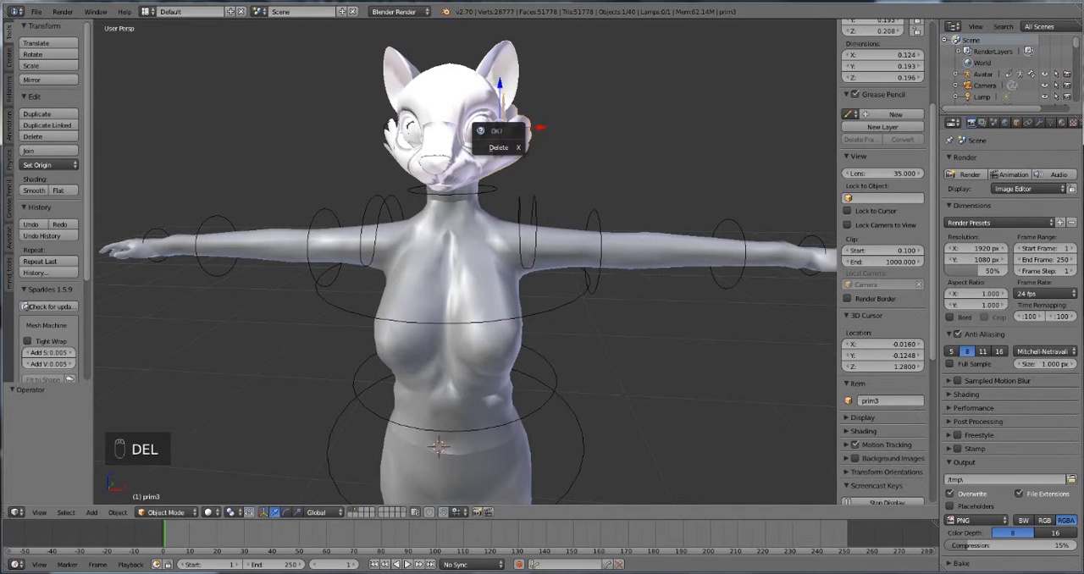
click(504, 138)
right_click(390, 138)
right_click(390, 138)
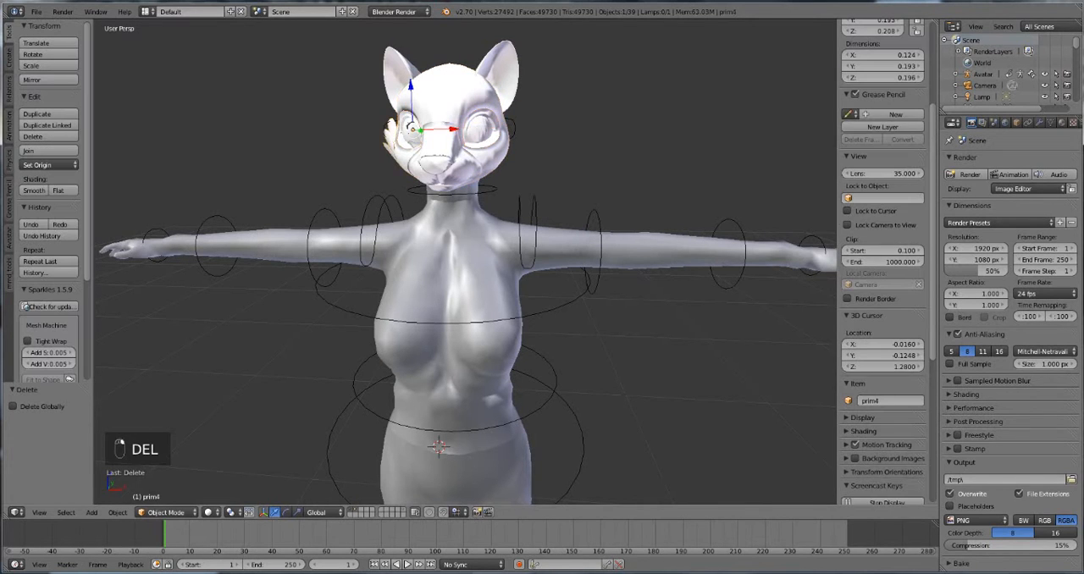
key(Delete)
click(389, 140)
Step: Examine how the cleaned-up cat head and leg parts fit the avatar's neck and body
middle_drag(402, 136, 360, 131)
middle_drag(331, 177, 449, 174)
scroll(458, 204, down, 3)
scroll(453, 171, down, 2)
scroll(449, 173, up, 5)
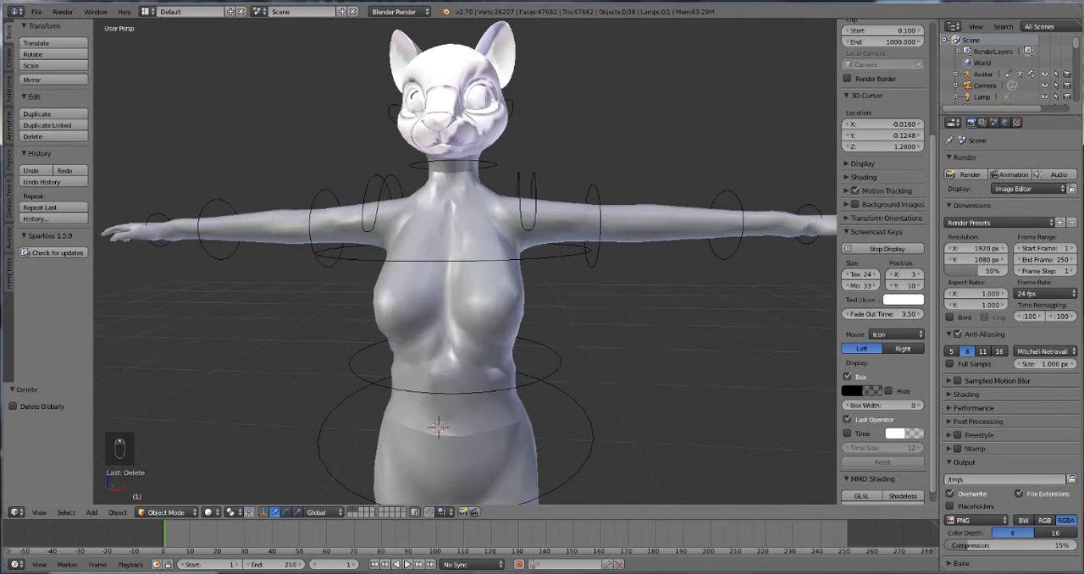
scroll(462, 194, up, 2)
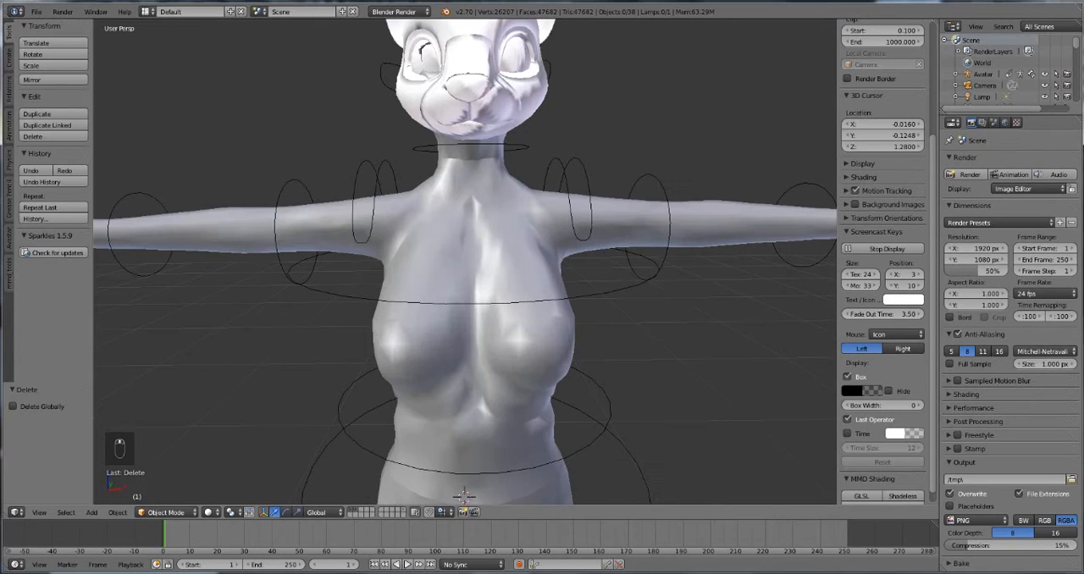
scroll(434, 175, up, 2)
click(434, 175)
scroll(433, 175, down, 5)
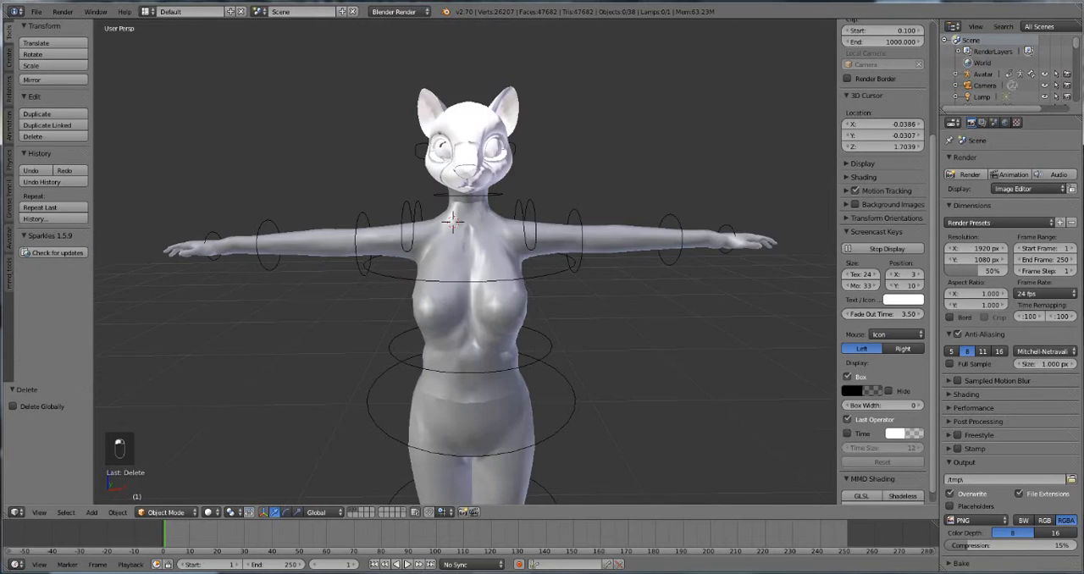
scroll(465, 262, down, 4)
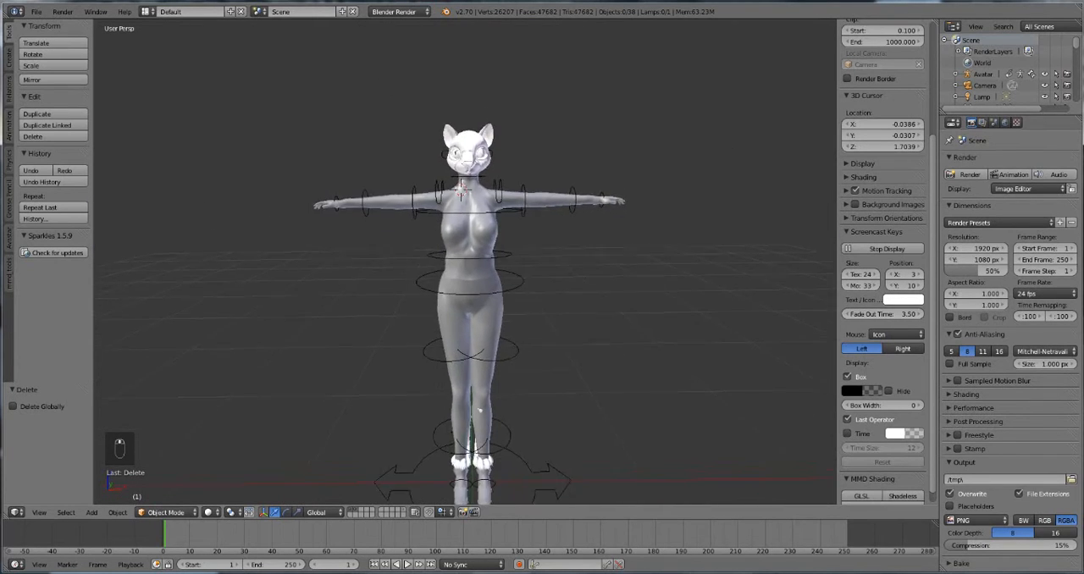
scroll(464, 242, up, 4)
middle_drag(464, 242, 487, 188)
scroll(476, 242, down, 2)
scroll(476, 185, down, 2)
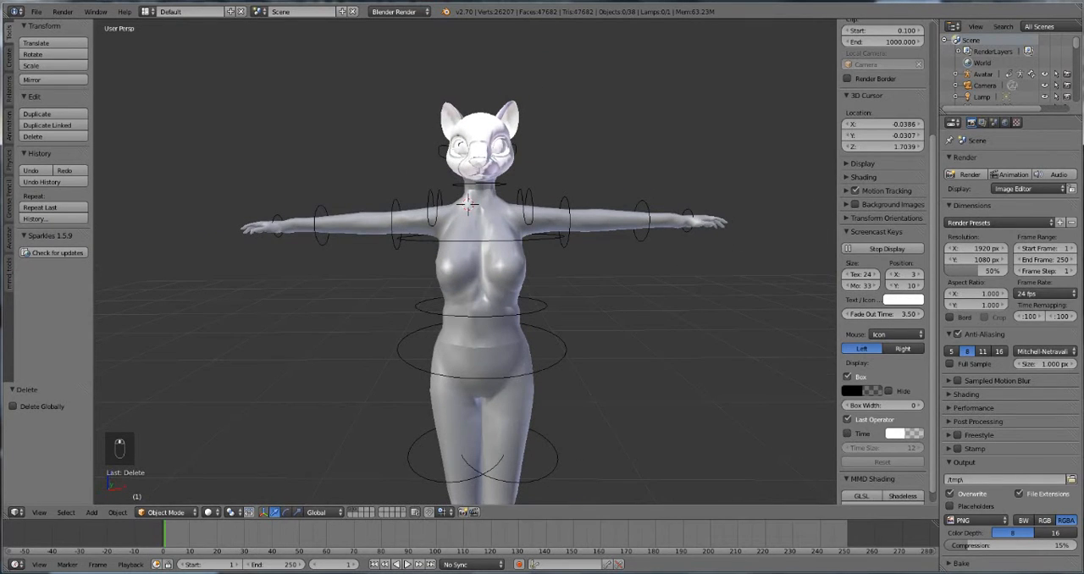
Step: Split the 3D view vertically and turn the new area into a UV/Image Editor
drag(935, 23, 633, 26)
click(650, 513)
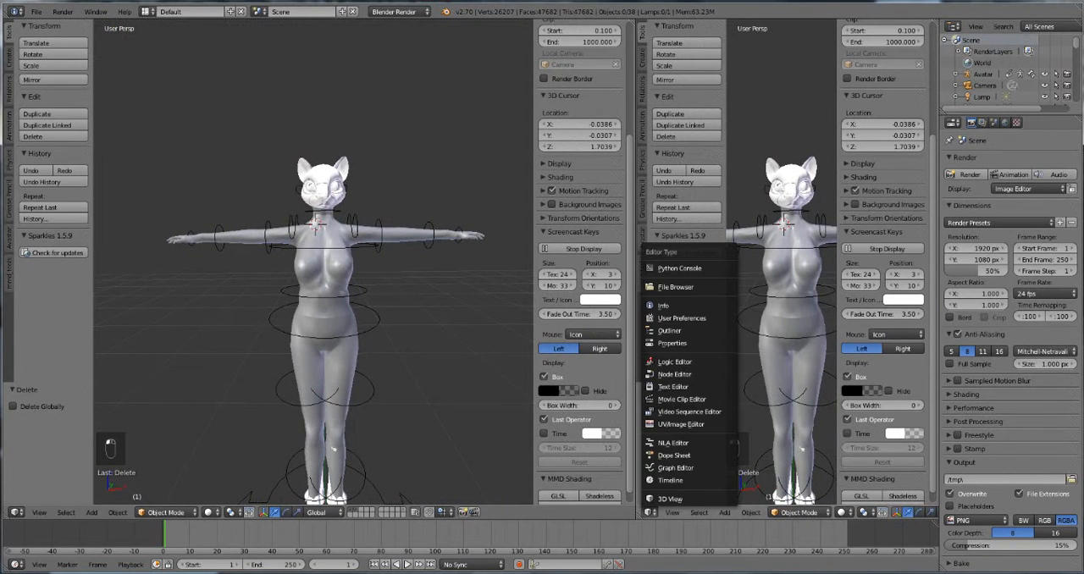
click(682, 424)
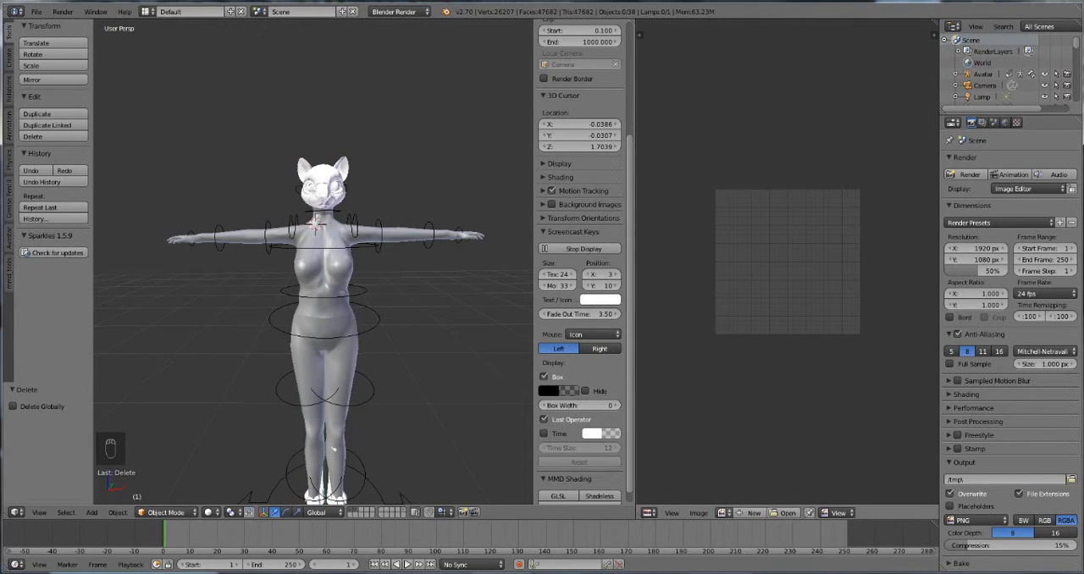
Step: Remove the upper body mesh's shared material and give the mesh a new material named Upperbody
right_click(329, 275)
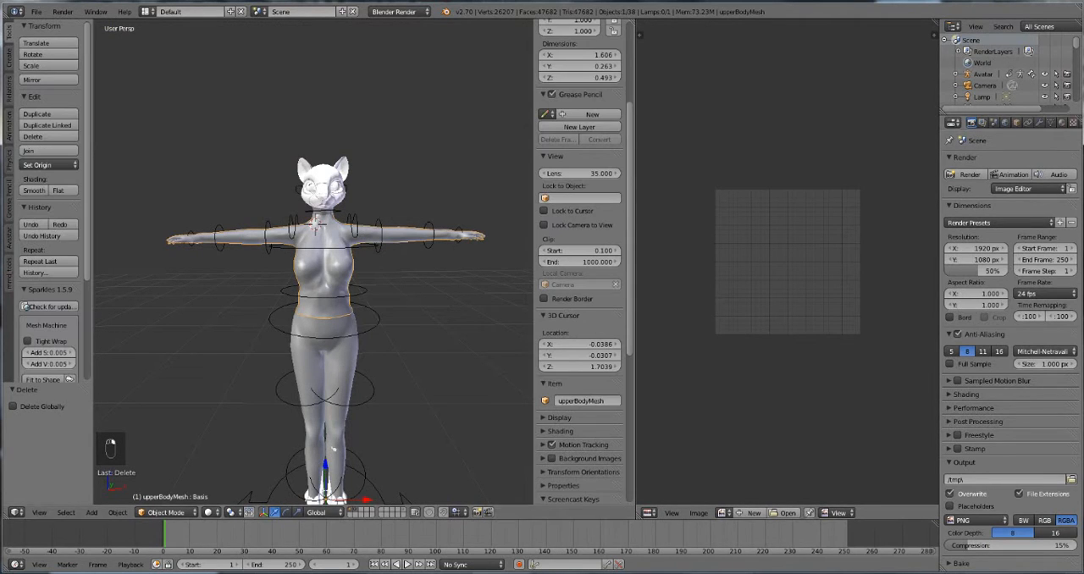
click(1061, 122)
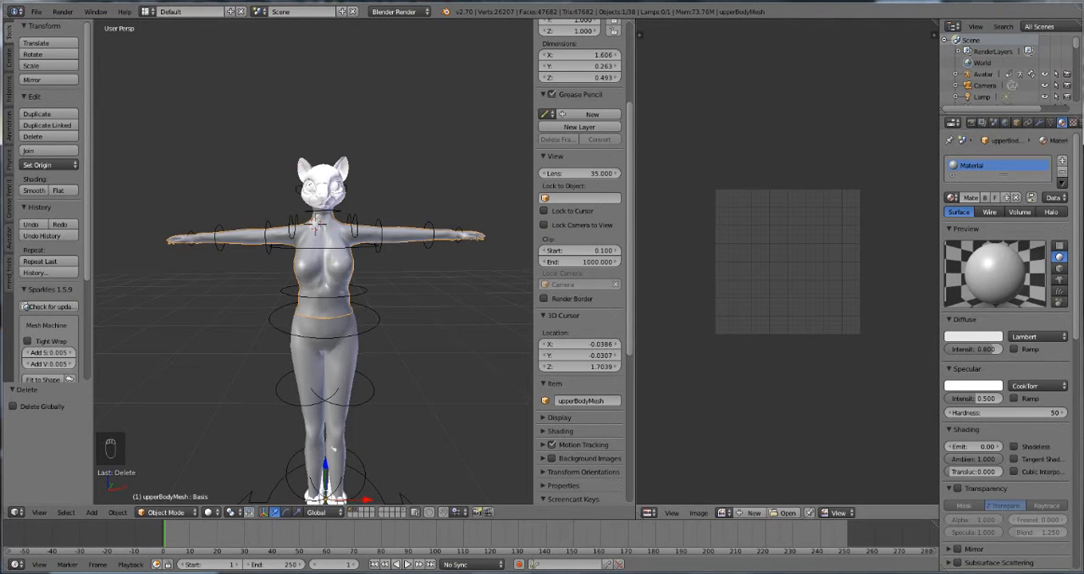
click(1062, 172)
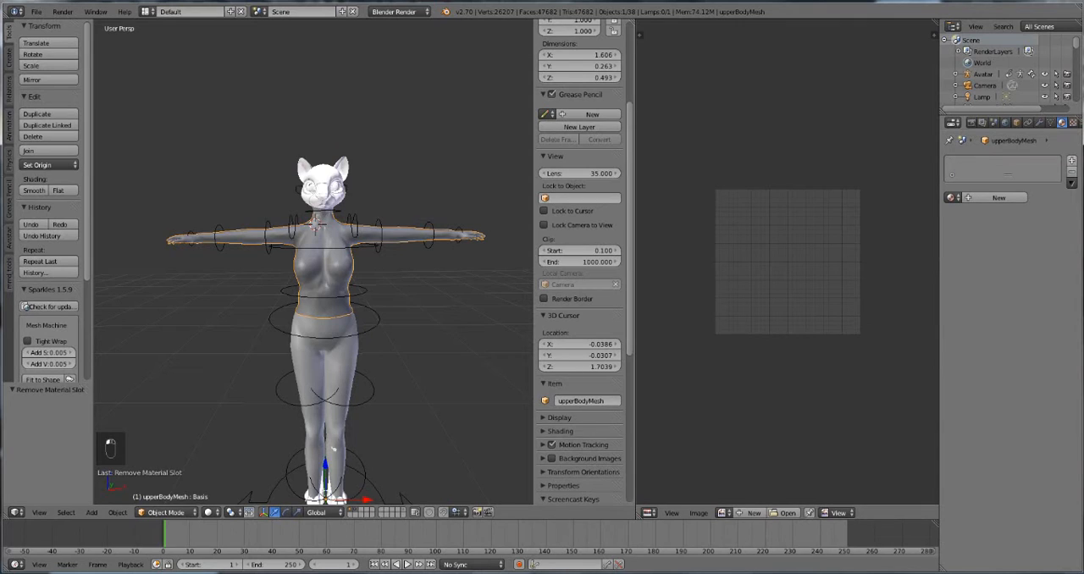
click(999, 197)
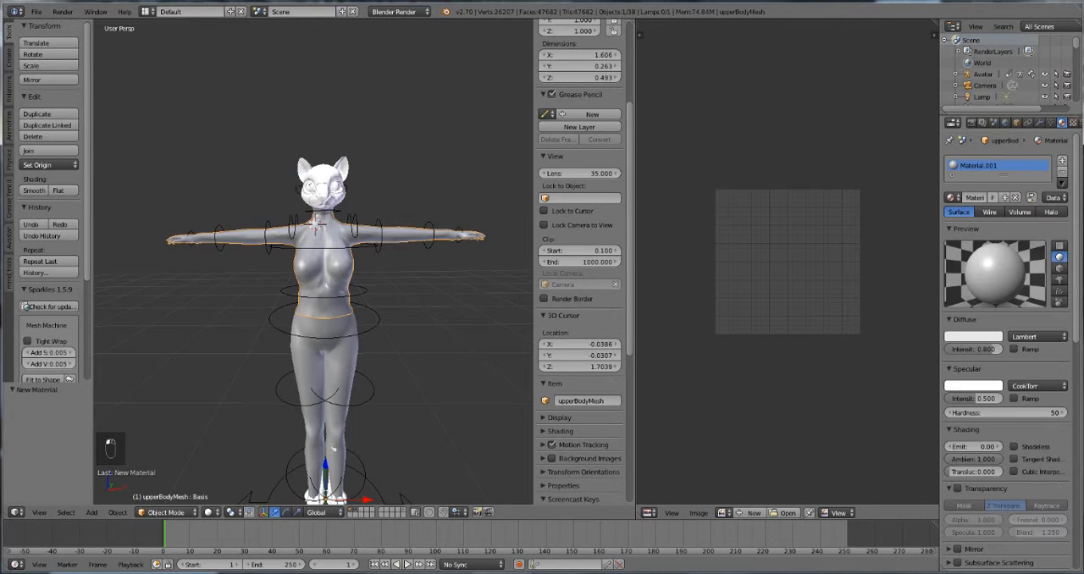
double_click(982, 165)
text(Upperb)
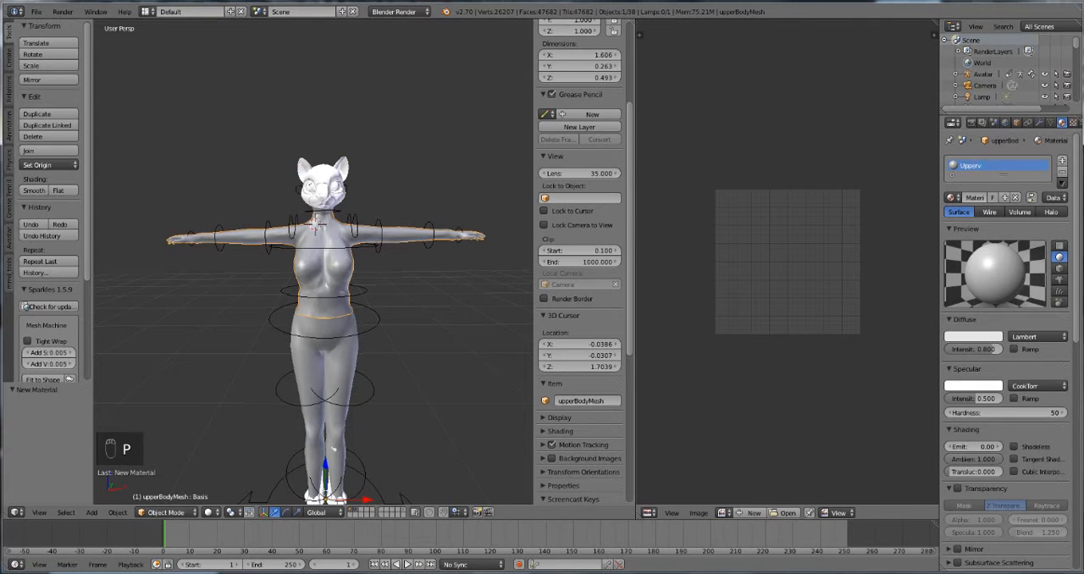
key(BackSpace)
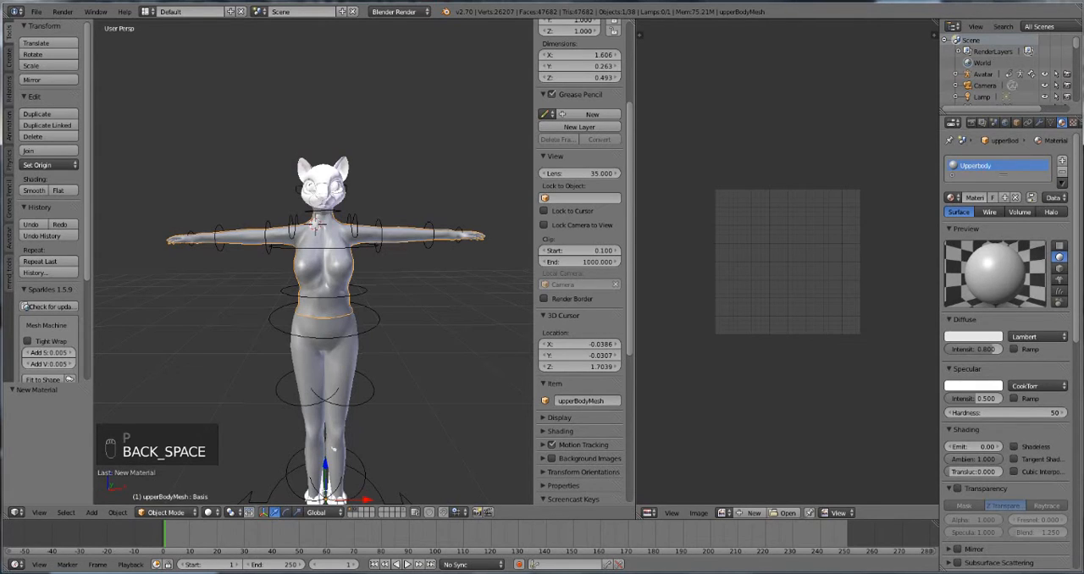
key(Return)
Step: Remove the lower body mesh's shared material and give the mesh a new material named lowerbody
right_click(334, 449)
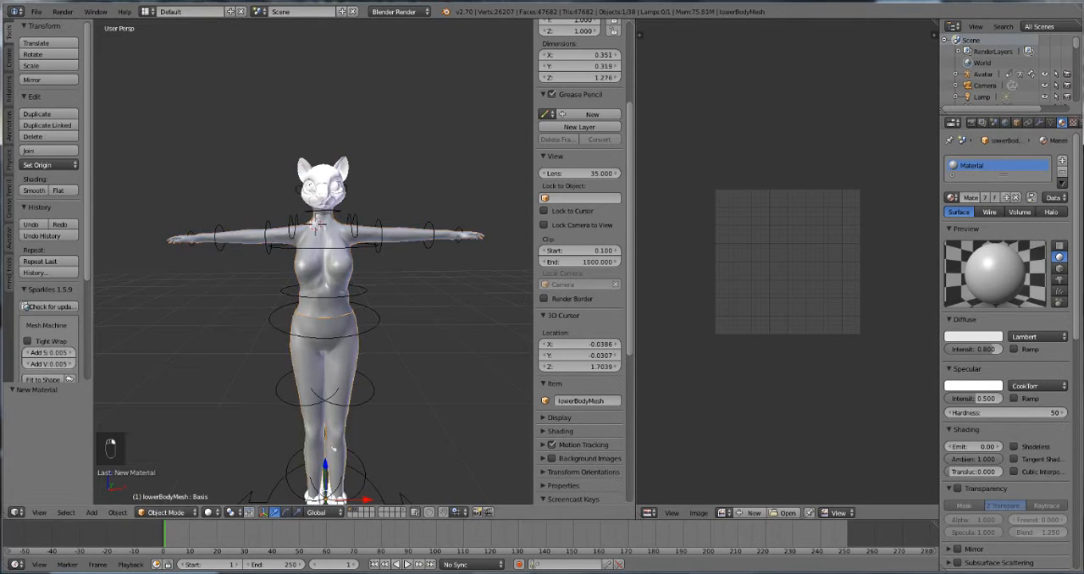
click(1062, 172)
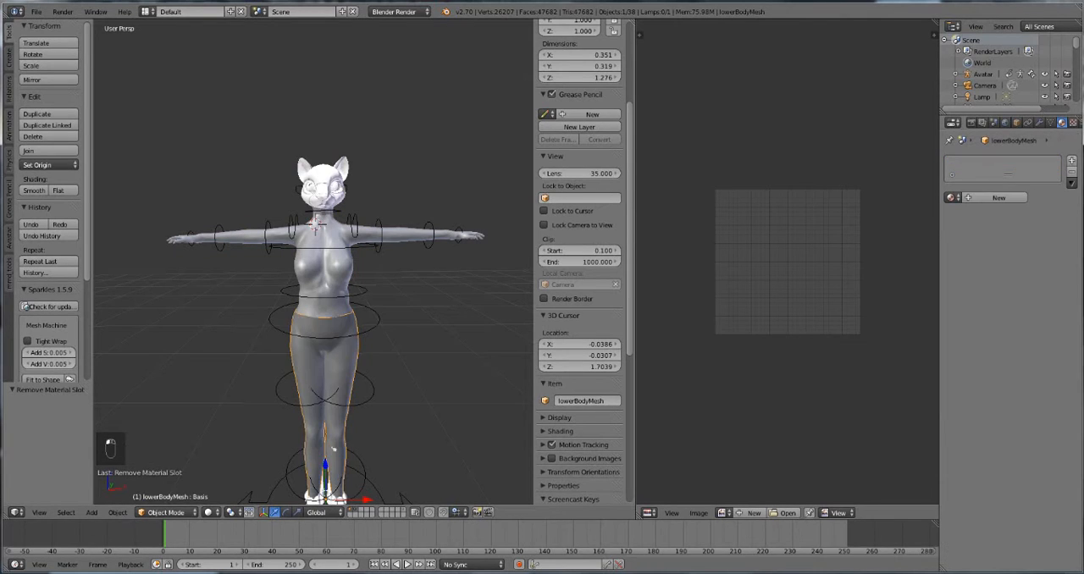
click(1071, 160)
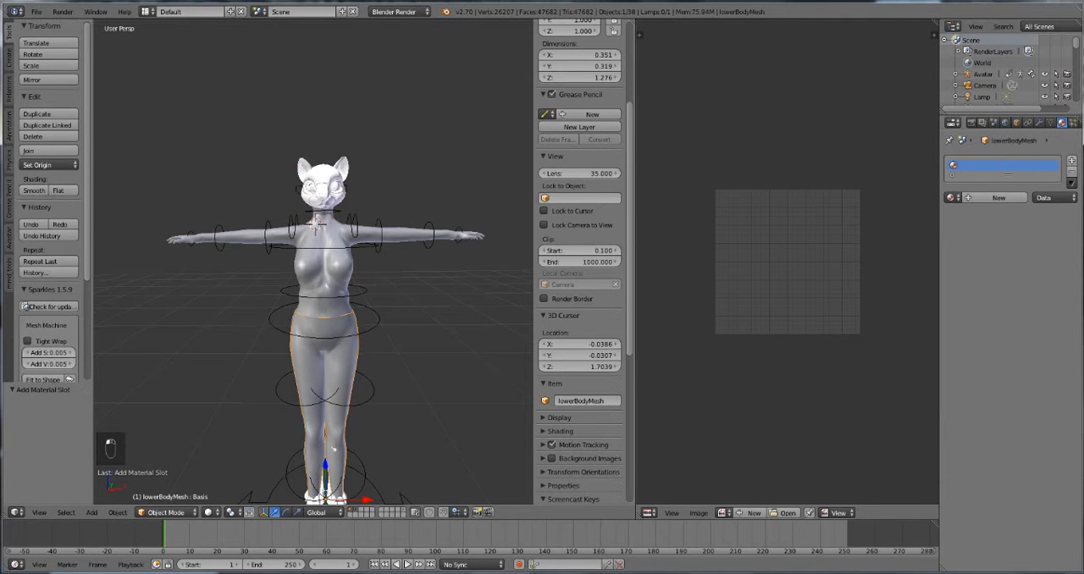
text(Lowerbody)
key(Return)
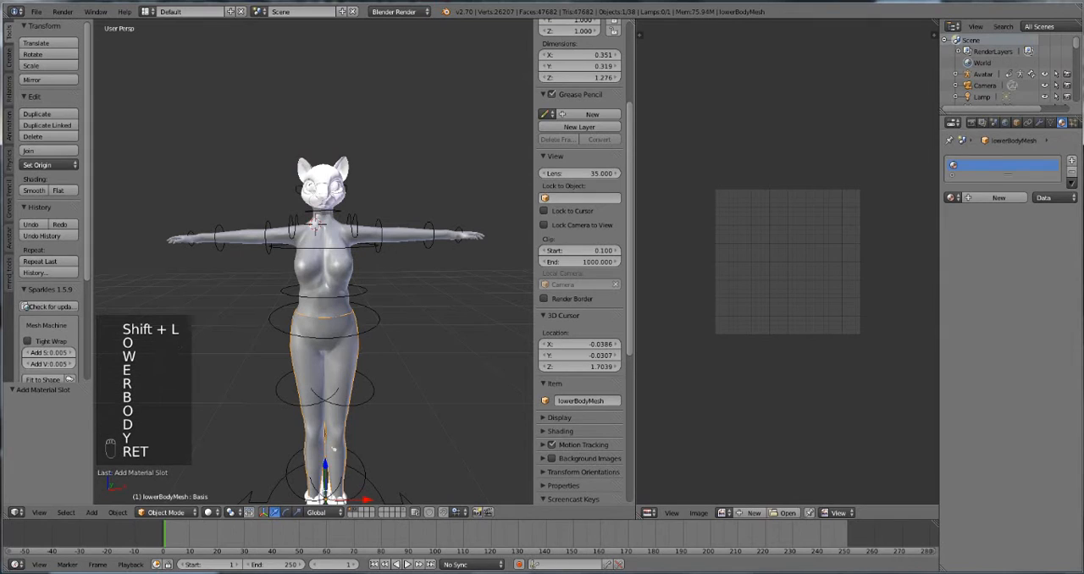
click(999, 197)
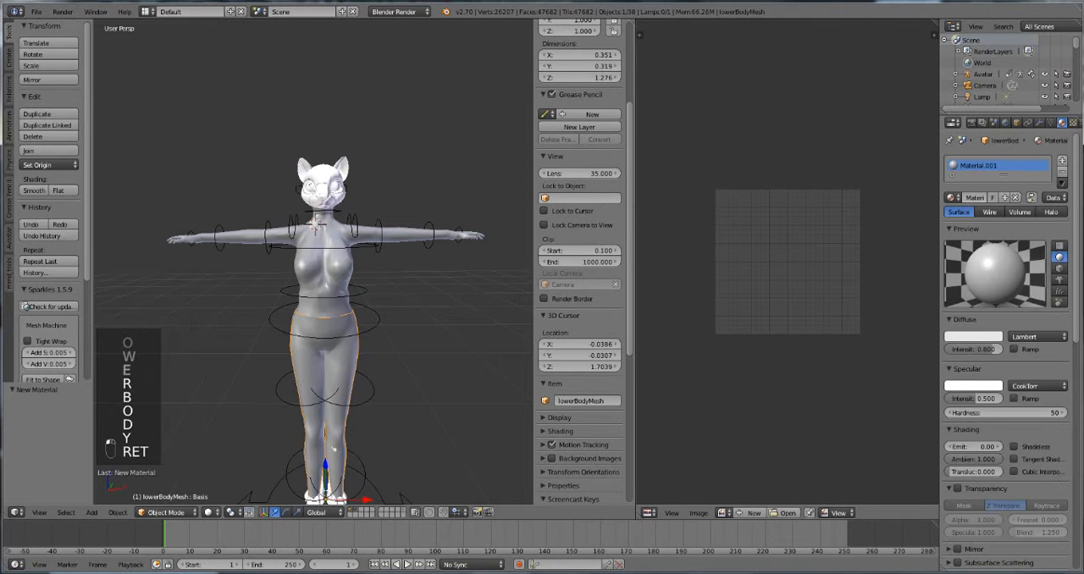
double_click(1003, 166)
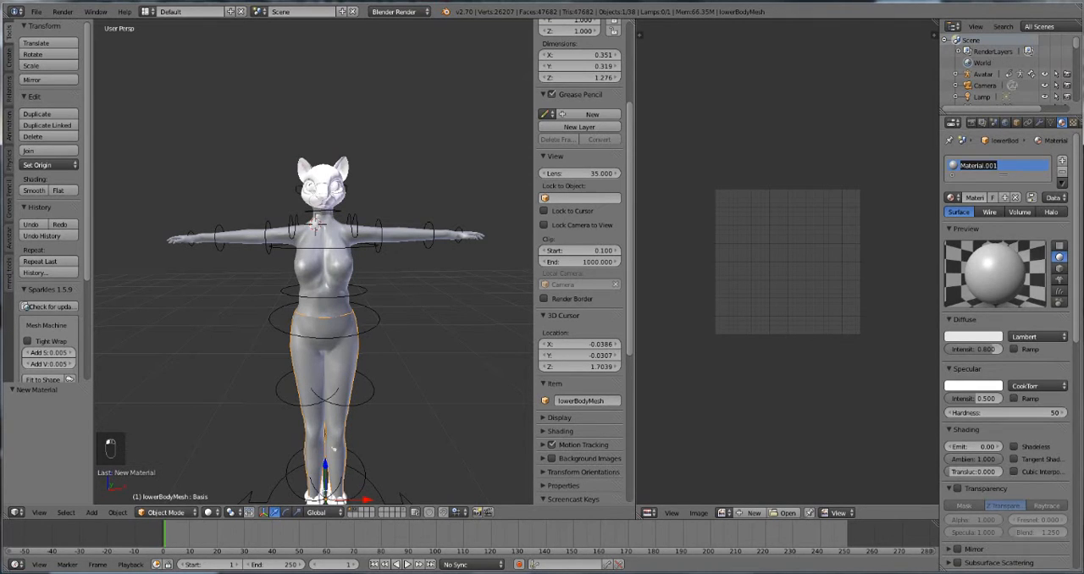
key(BackSpace)
key(Return)
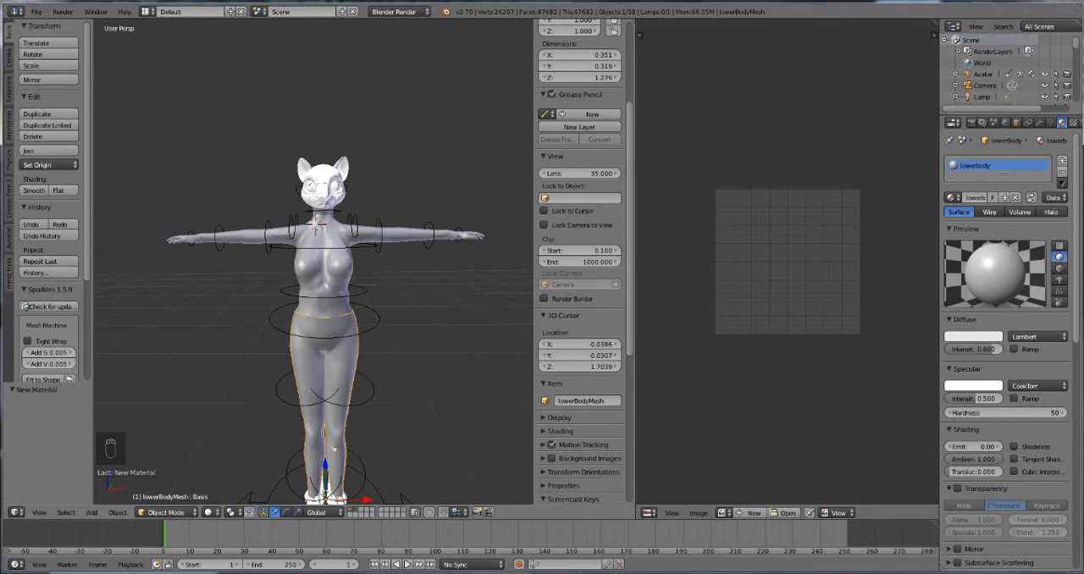
Step: In object mode, remove the original head mesh's shared material and give the mesh a new material named head
right_click(329, 280)
right_click(329, 280)
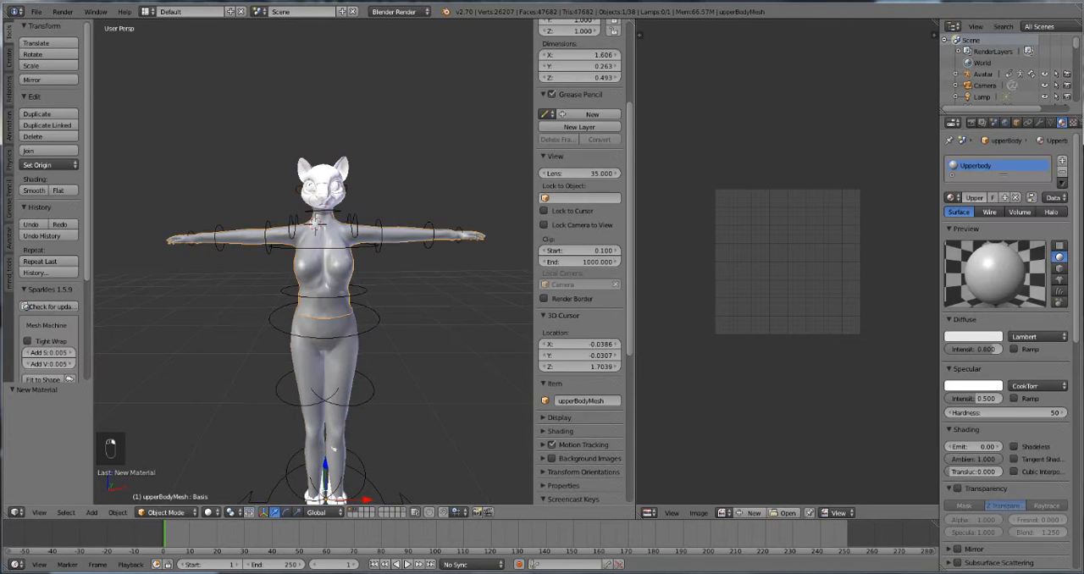
scroll(314, 254, up, 6)
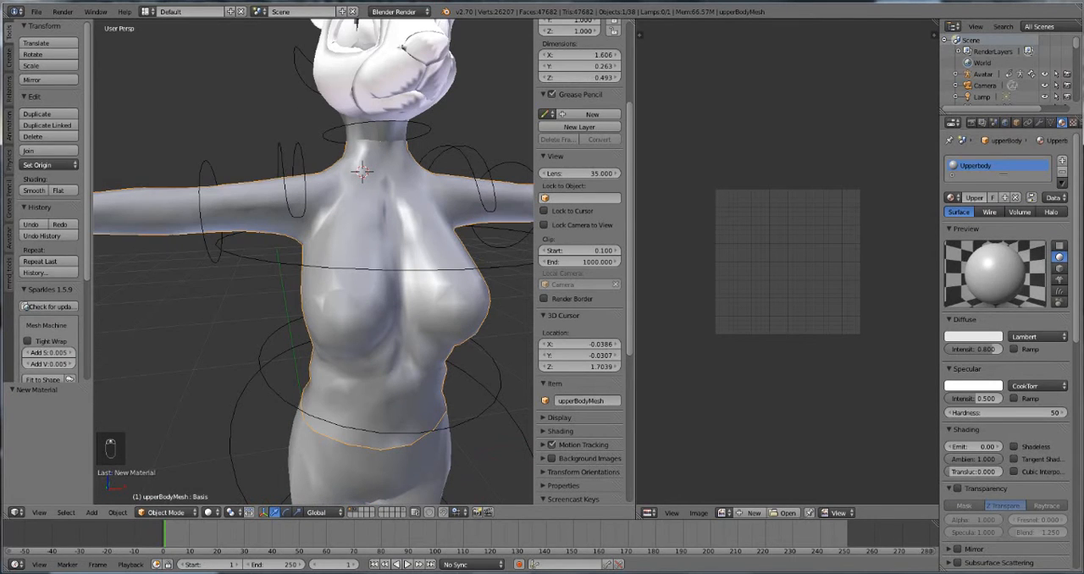
right_click(377, 129)
key(Tab)
key(Tab)
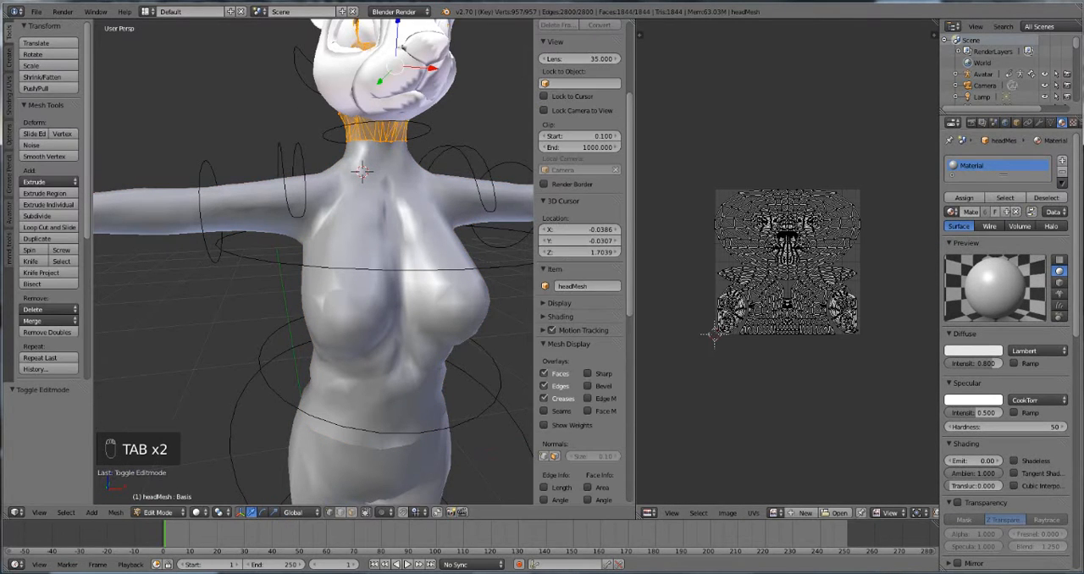
key(a)
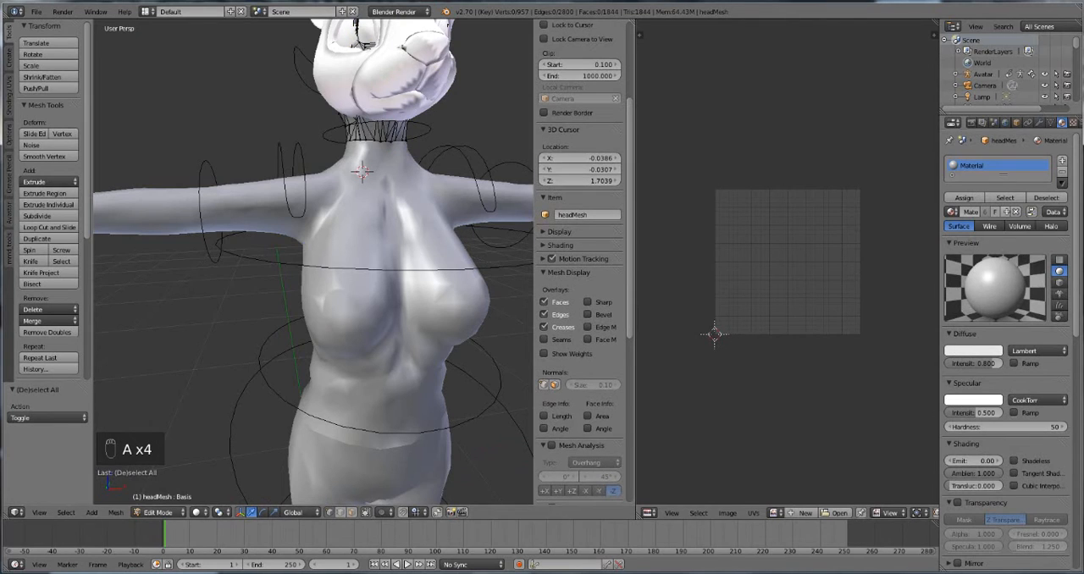
click(1062, 172)
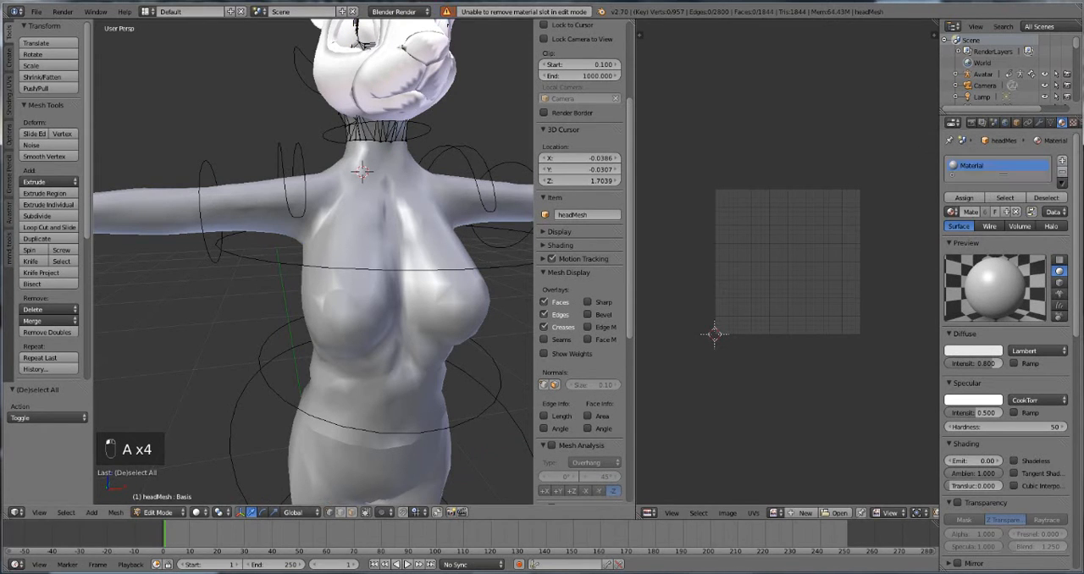
key(Tab)
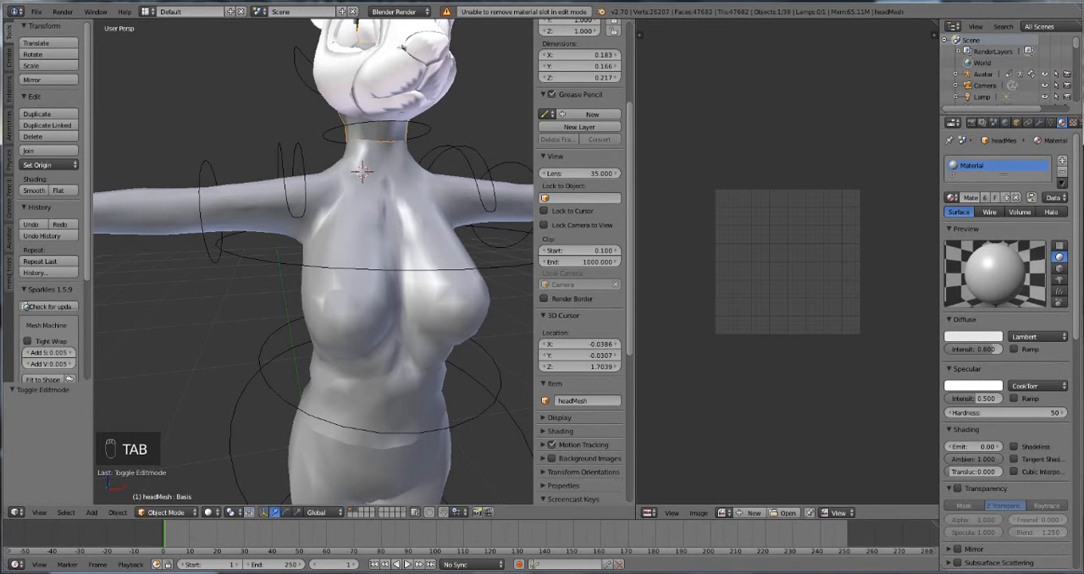
click(1062, 172)
click(996, 198)
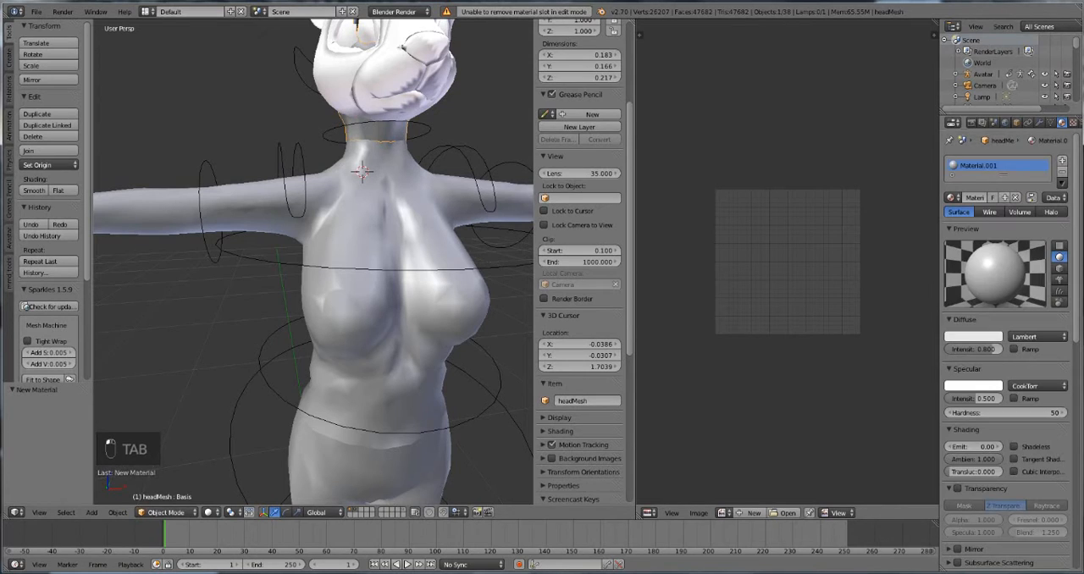
double_click(979, 166)
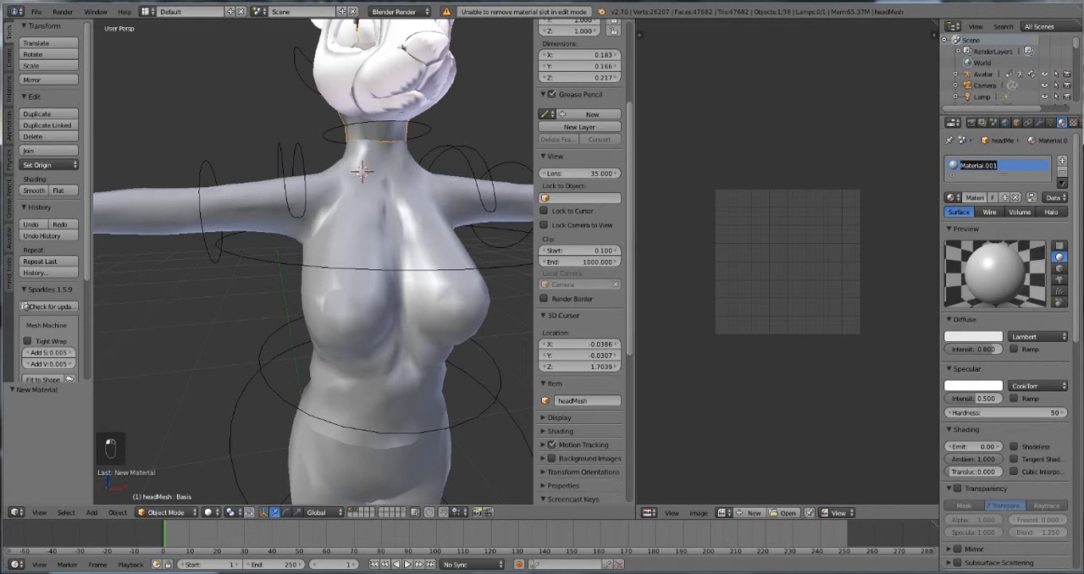
text(head)
key(Return)
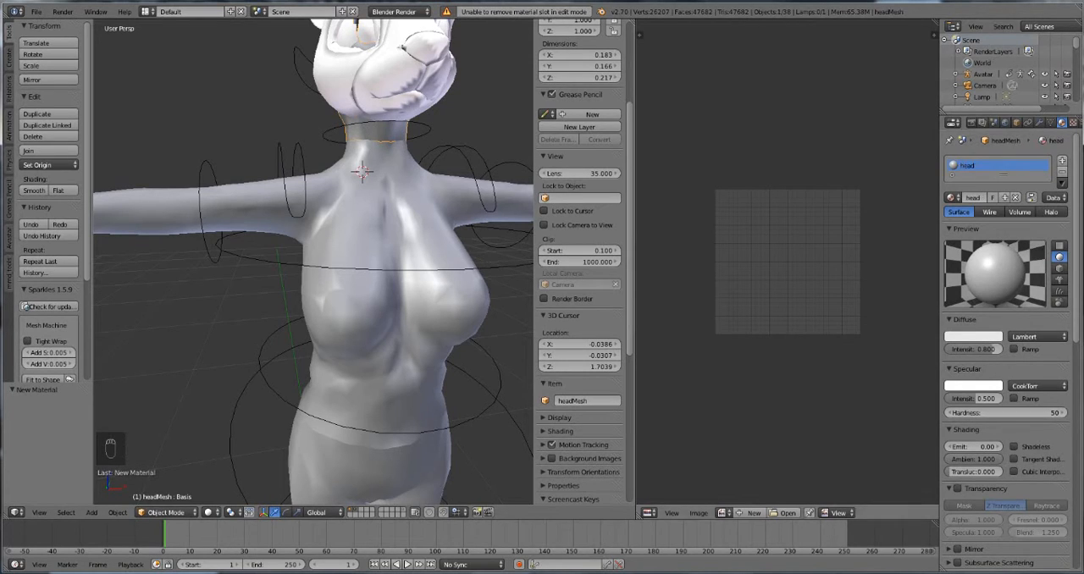
Step: Set the 3D view's viewport shading to Texture with the avatar's head and torso in view
middle_drag(356, 271, 297, 292)
scroll(313, 263, down, 3)
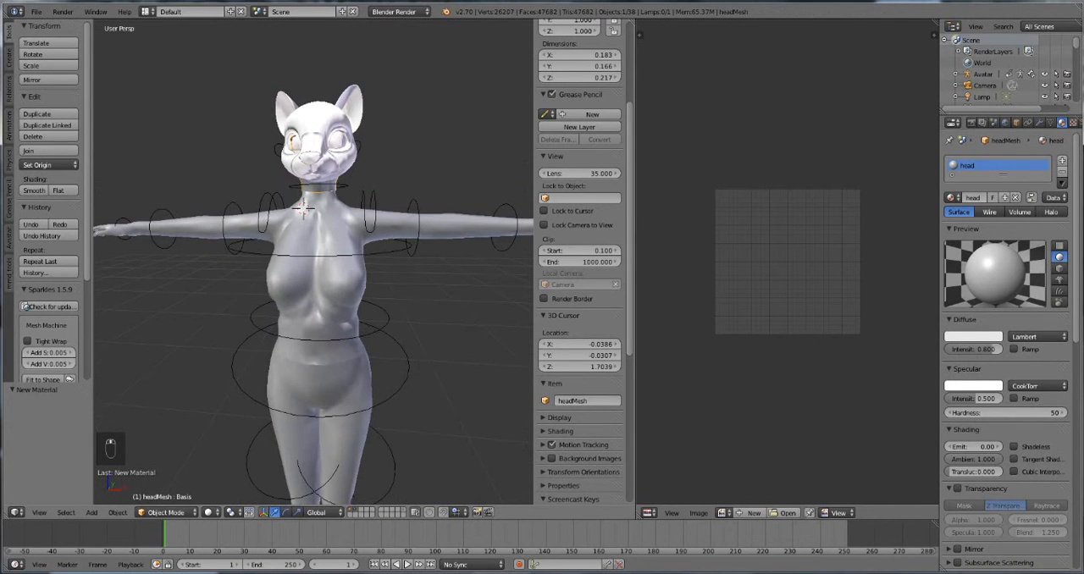
click(208, 513)
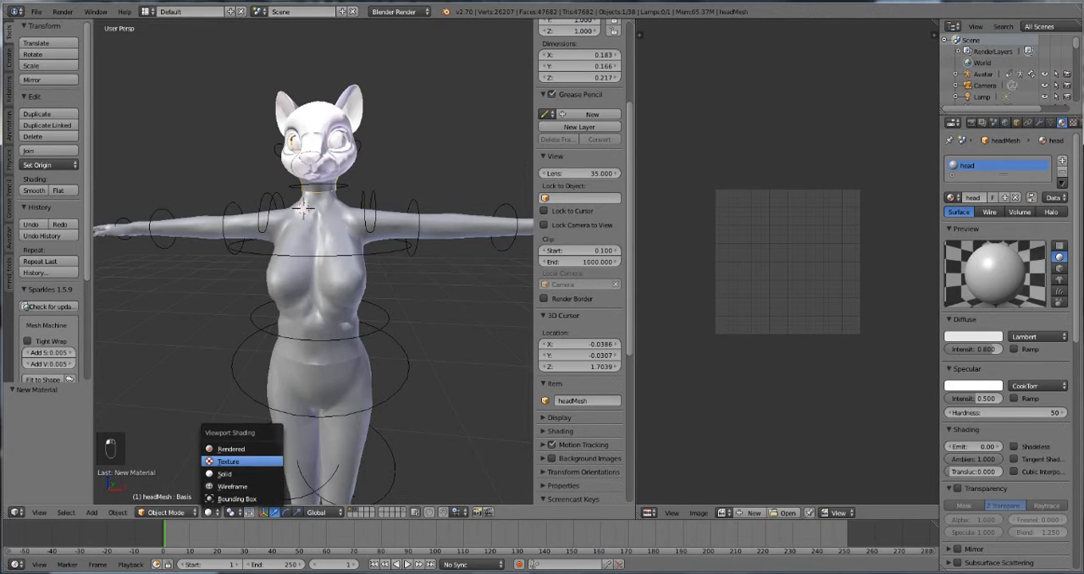
click(229, 461)
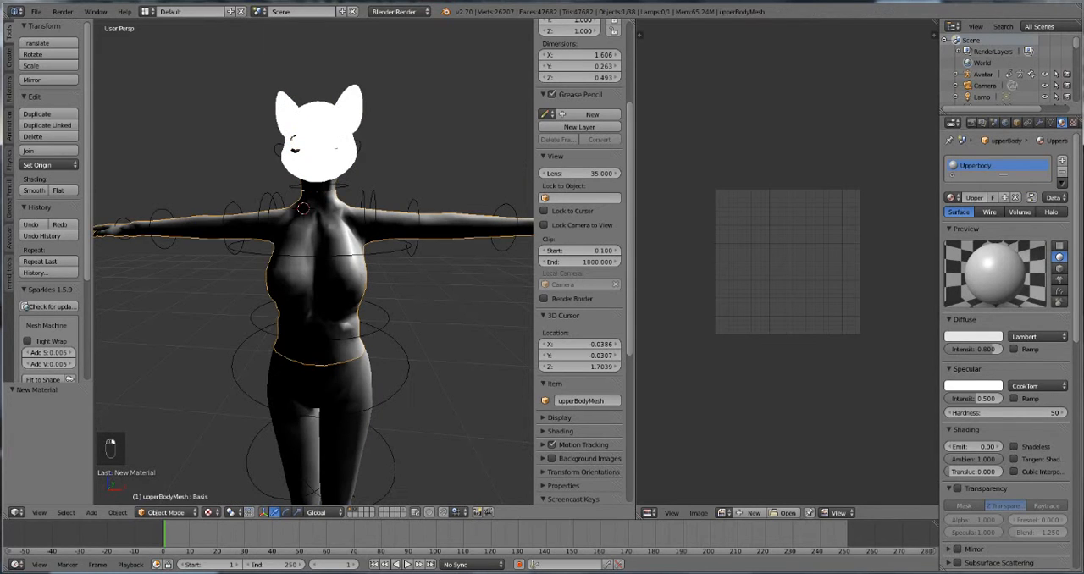
Step: Select all of the original head mesh's geometry in edit mode to display its complete UV layout
key(Tab)
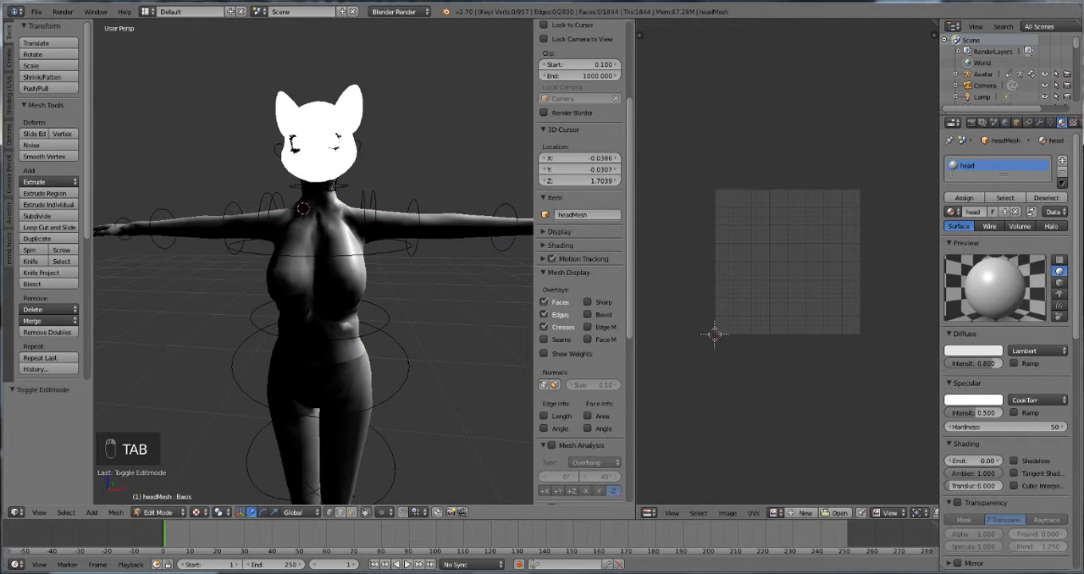
key(a)
key(a)
key(Tab)
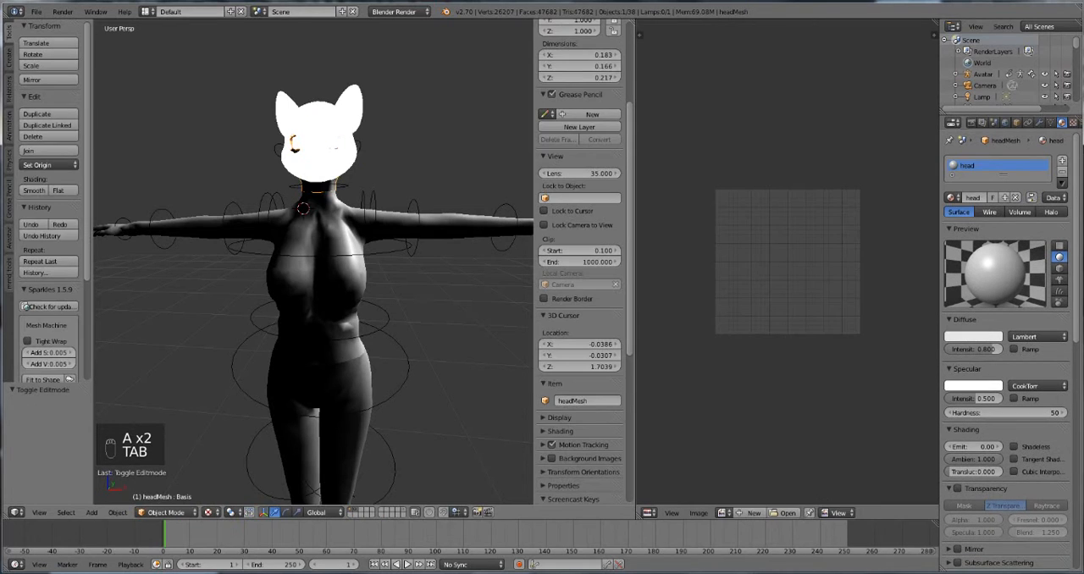
key(Tab)
key(a)
key(a)
key(a)
key(a)
key(a)
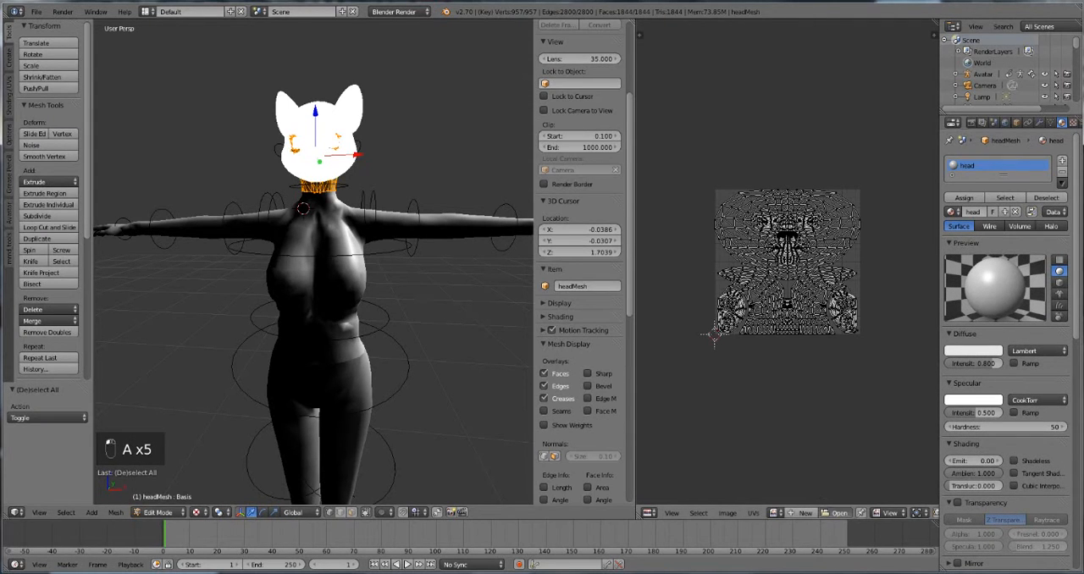
Step: Load headtexture.png from the Clar tutorial folder onto the head mesh's UV layout, using thumbnail previews to find it, and leave edit mode
click(838, 513)
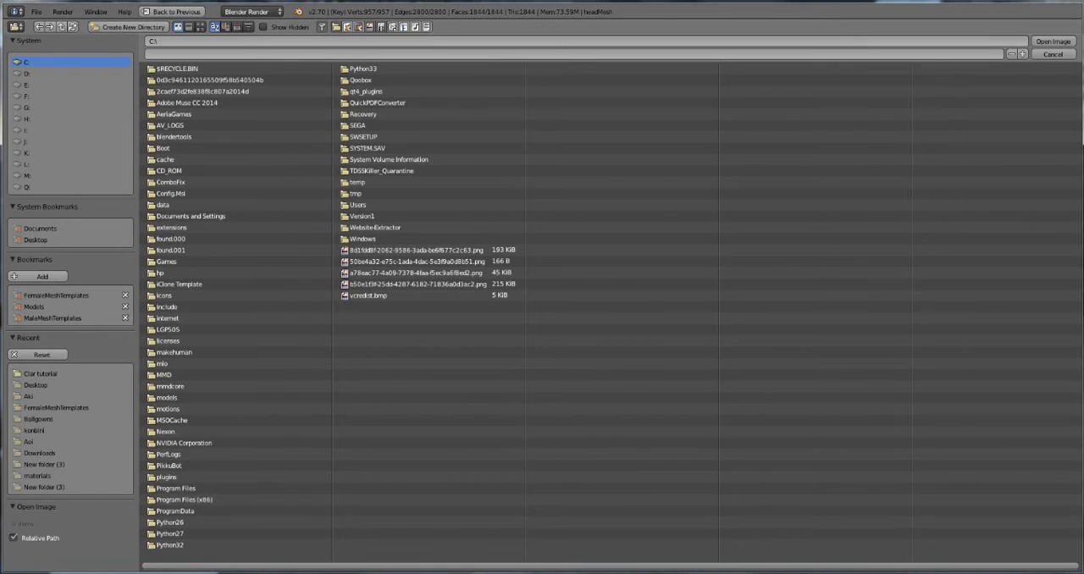
click(40, 373)
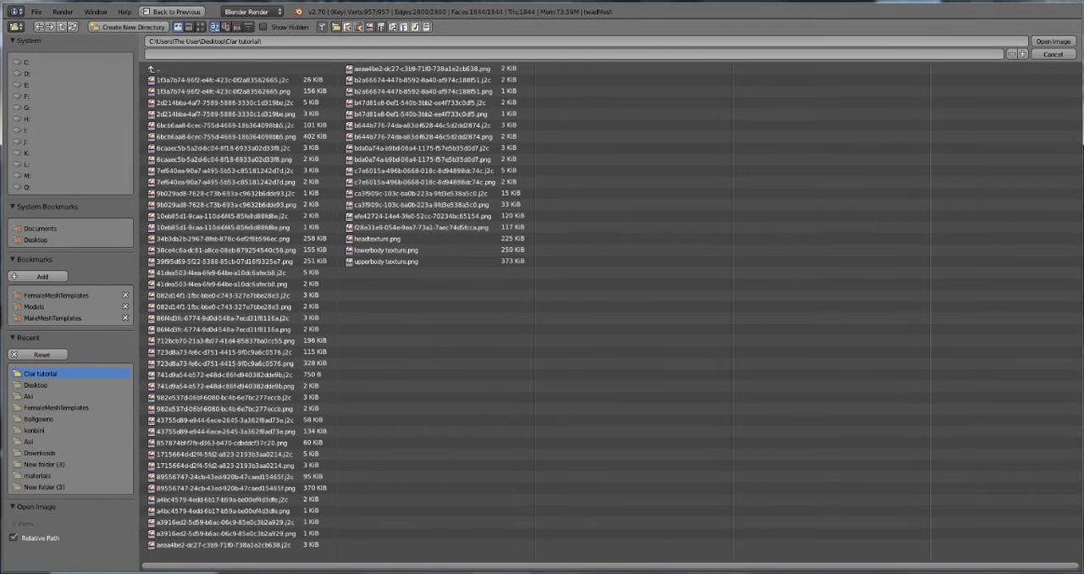
click(201, 27)
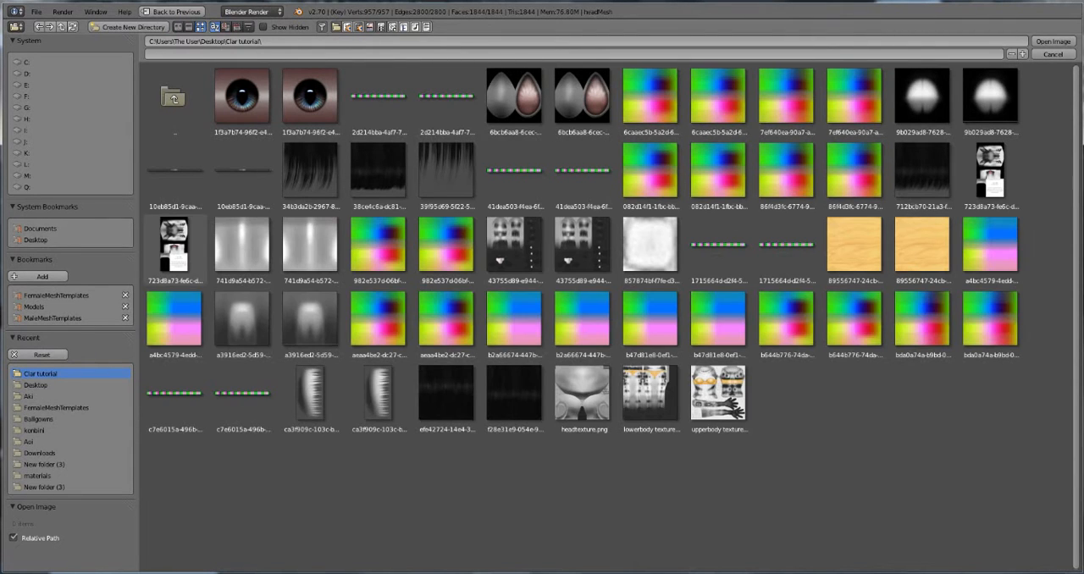
double_click(582, 396)
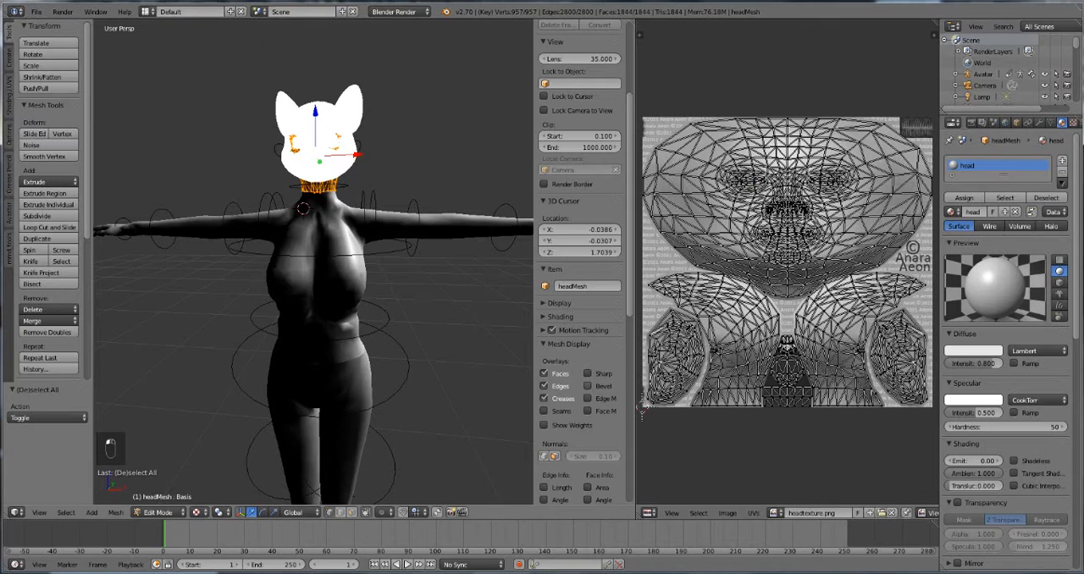
key(Tab)
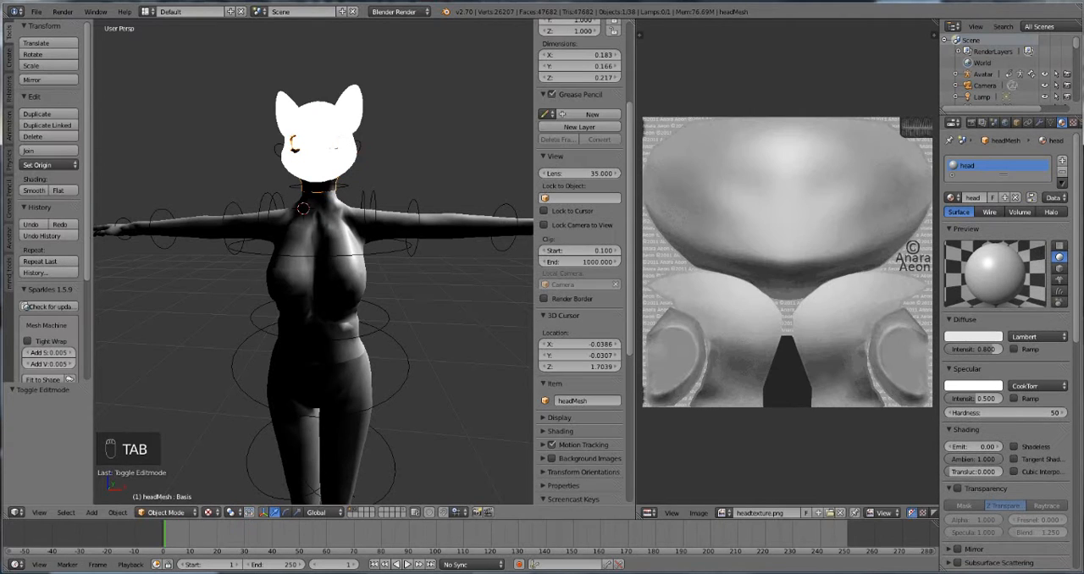
Step: Select all of the upper body mesh's geometry in edit mode to display its complete UV layout
key(Tab)
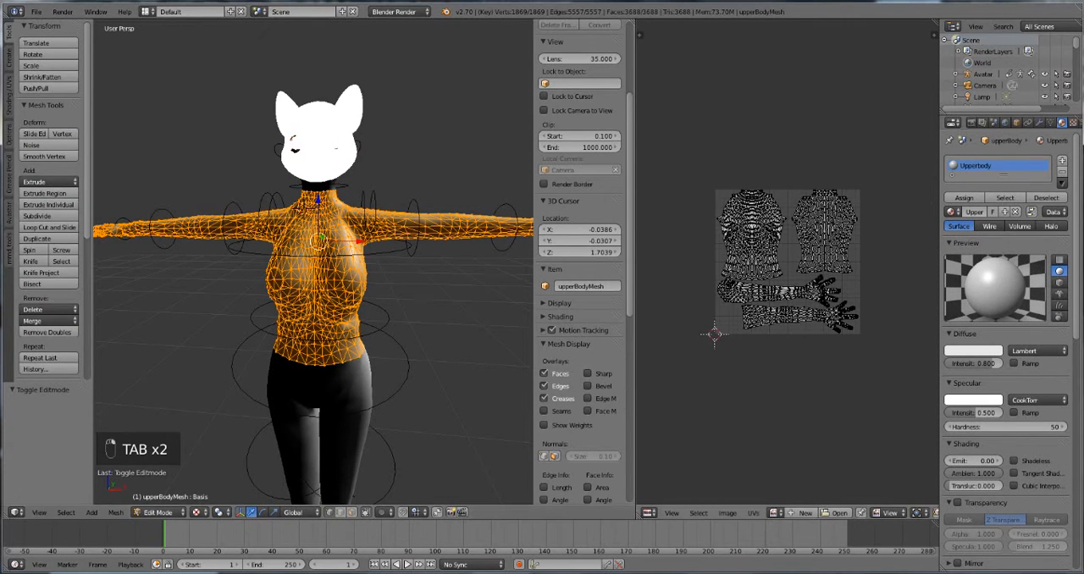
key(a)
key(a)
key(a)
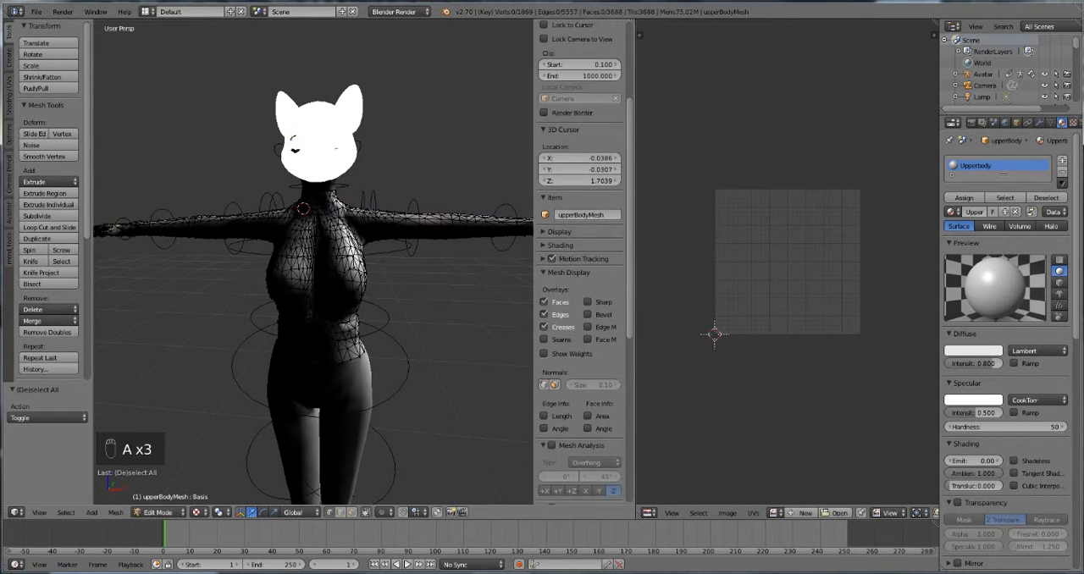
key(Tab)
key(Tab)
key(a)
key(a)
key(a)
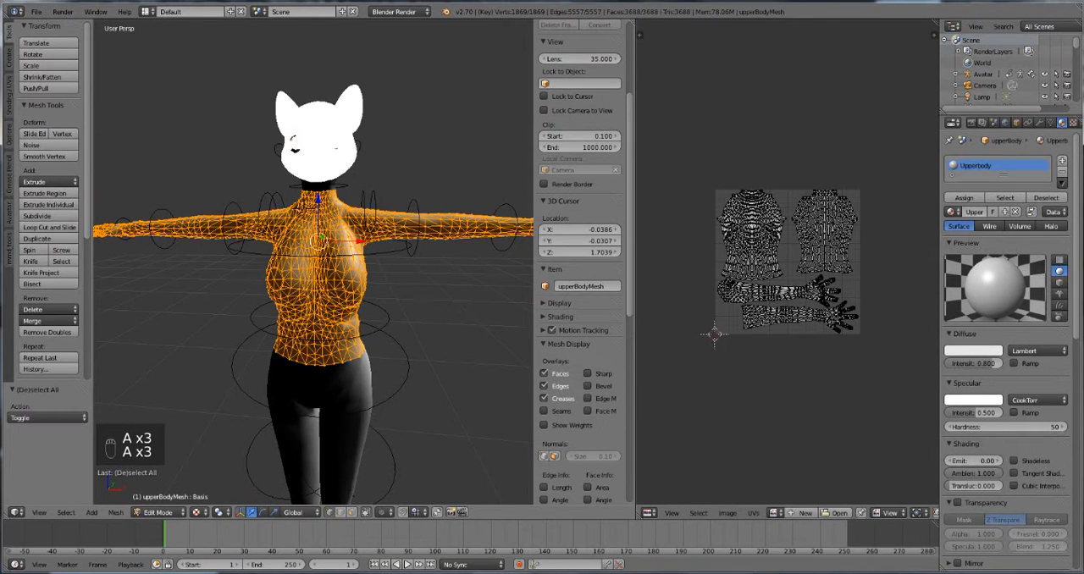
Step: Load upperbody texture.png from the Clar tutorial folder onto the upper body's UV layout, using thumbnail previews, and leave edit mode
click(838, 514)
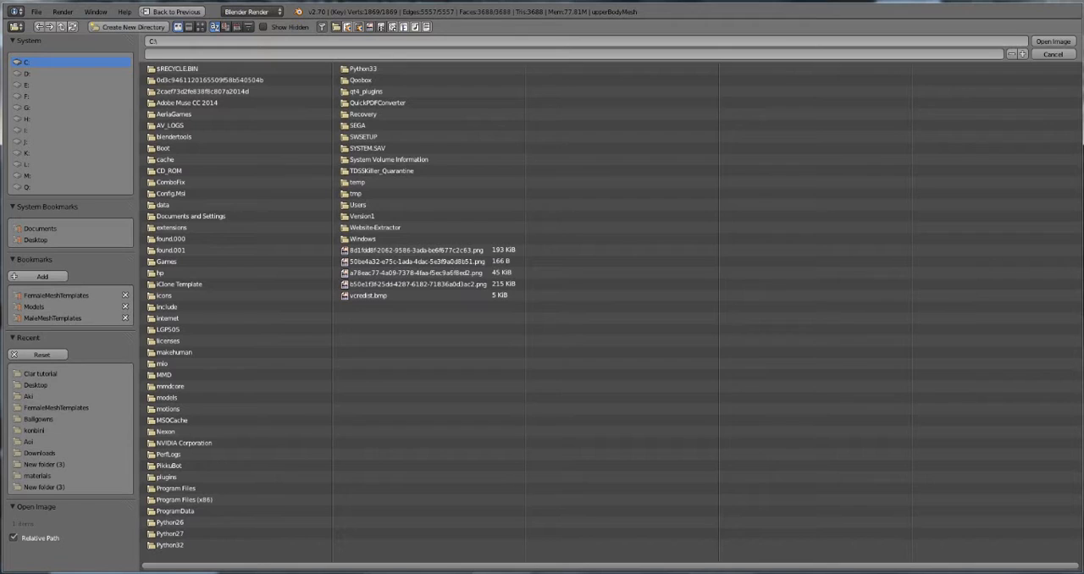
click(41, 374)
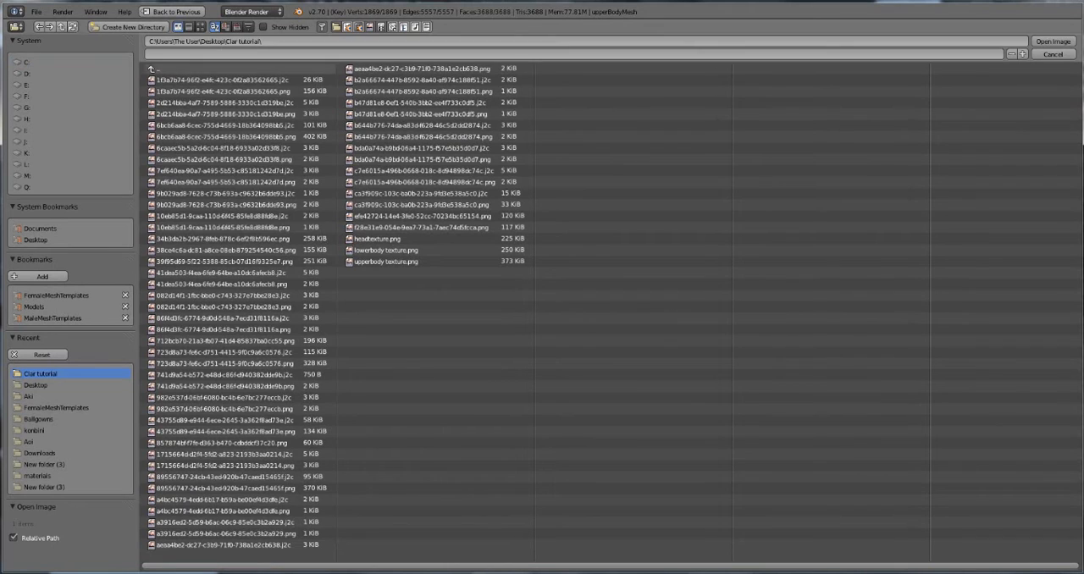
click(200, 28)
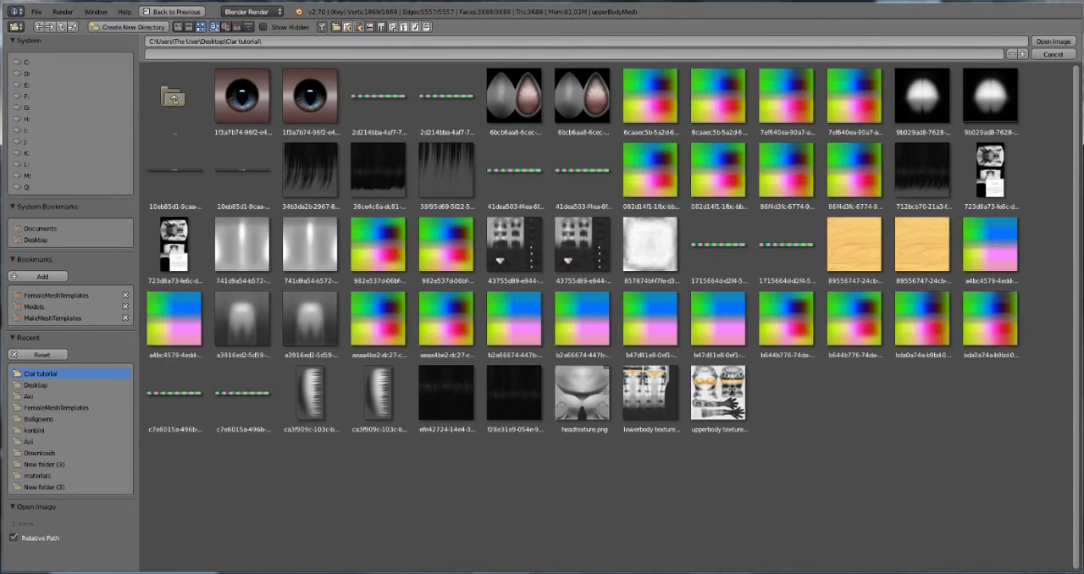
double_click(718, 395)
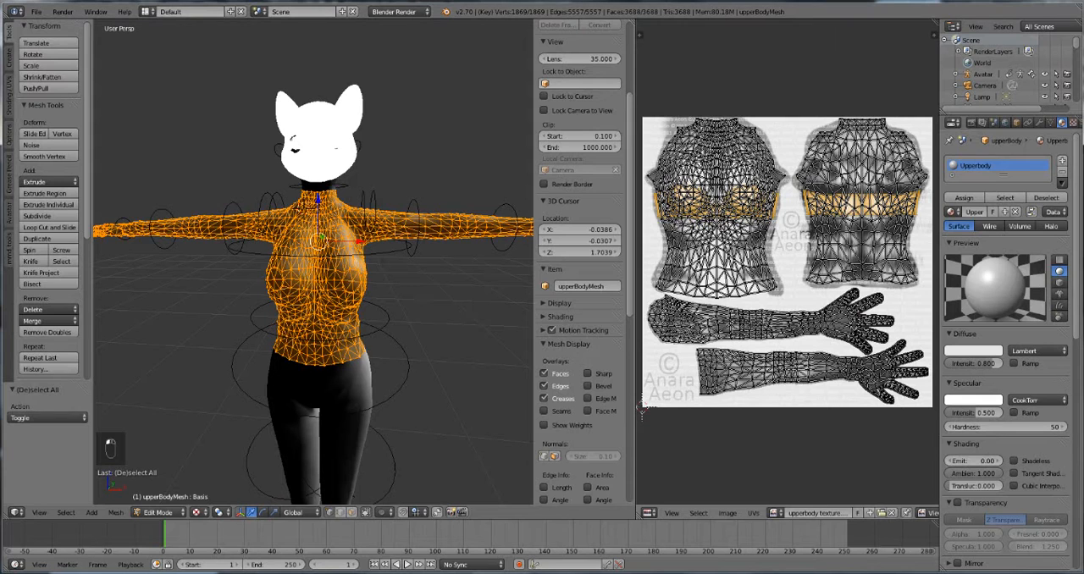
key(Tab)
Step: Load lowerbody texture.png from the Clar tutorial folder onto the lower body mesh's full UV layout, undoing any accidental move, and leave edit mode
shift+middle_drag(326, 457, 329, 265)
mouse_move(331, 383)
right_down()
mouse_move(359, 380)
mouse_move(333, 390)
right_up()
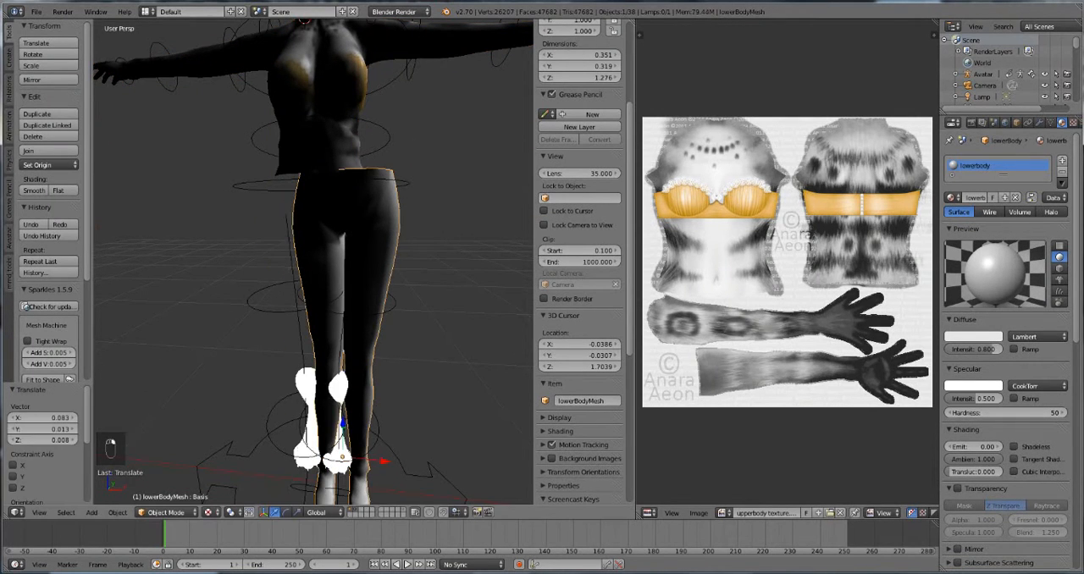
key(ctrl+z)
key(Tab)
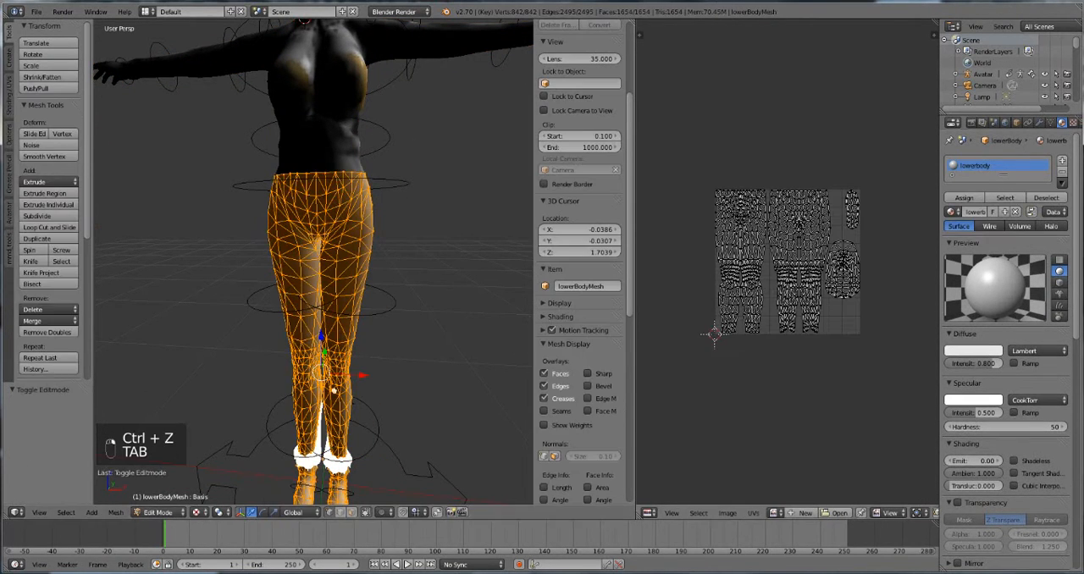
key(alt+o)
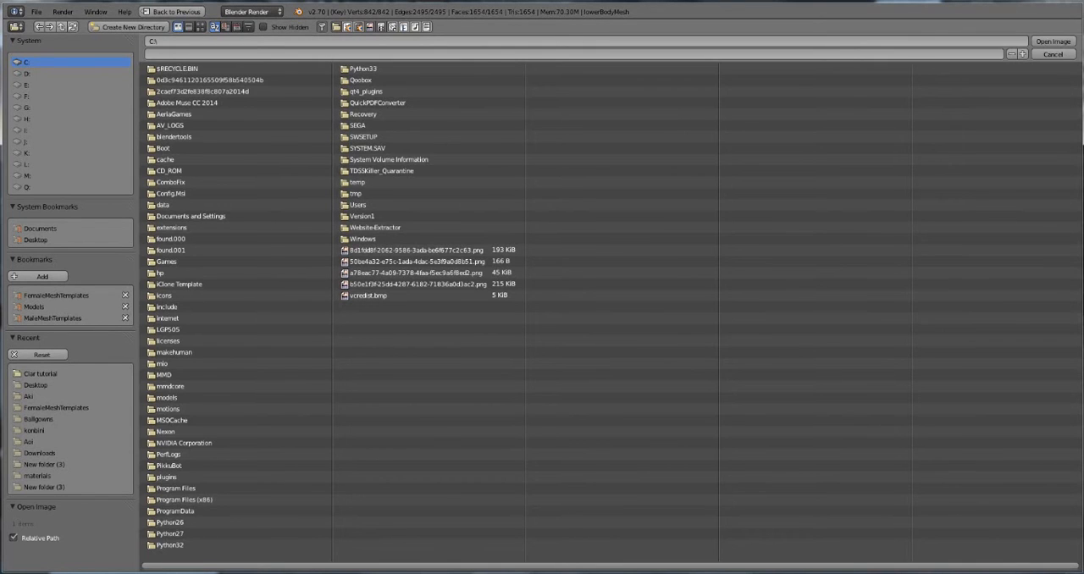
click(40, 374)
click(200, 26)
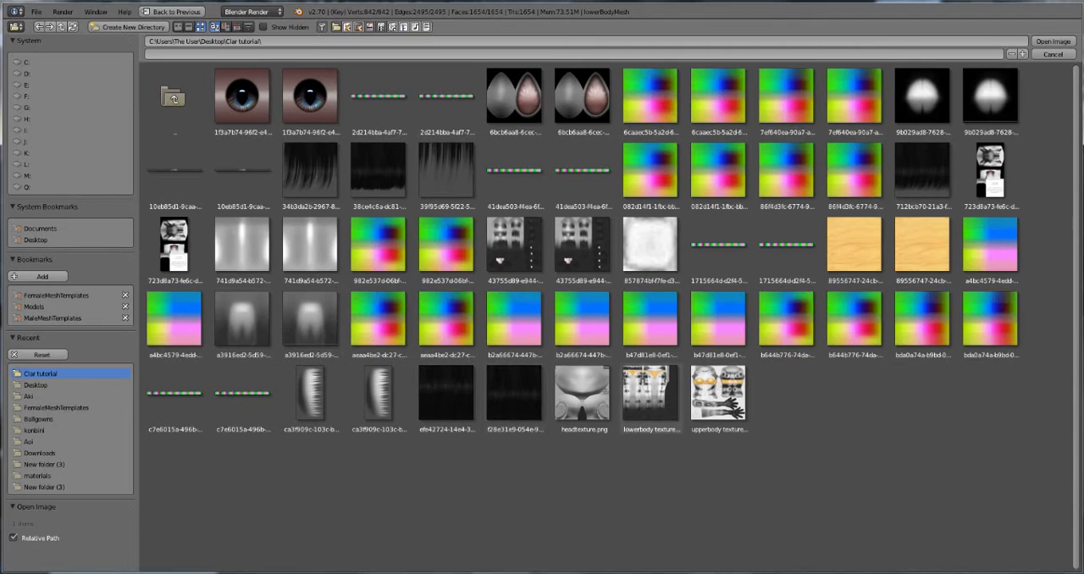
double_click(651, 398)
key(Tab)
Step: Delete the scene's lamp and bring the avatar's body back into close view
middle_drag(331, 388, 457, 193)
scroll(469, 178, down, 12)
right_click(427, 135)
key(Delete)
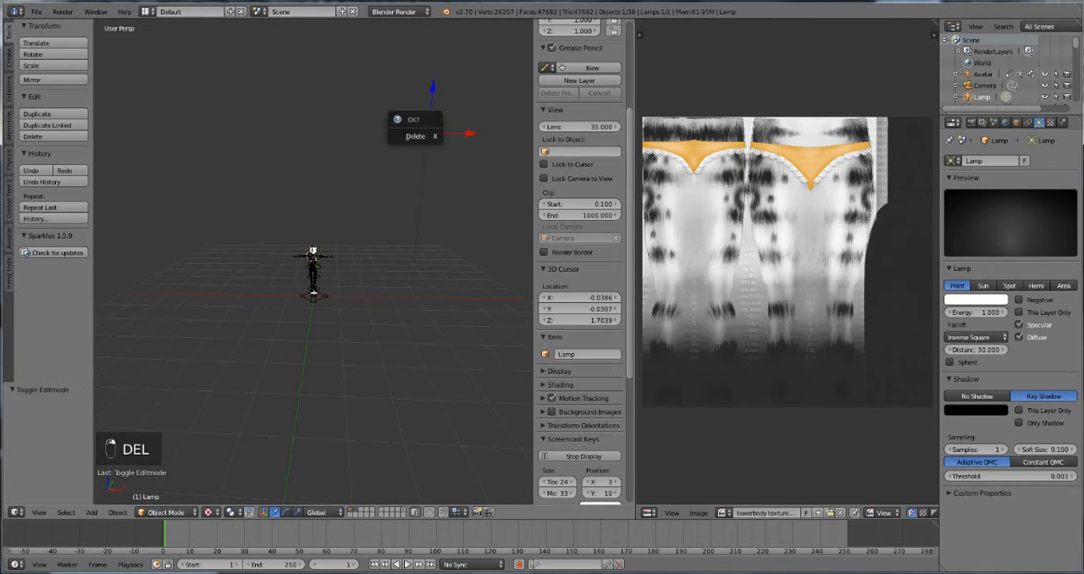
click(416, 136)
scroll(313, 280, up, 12)
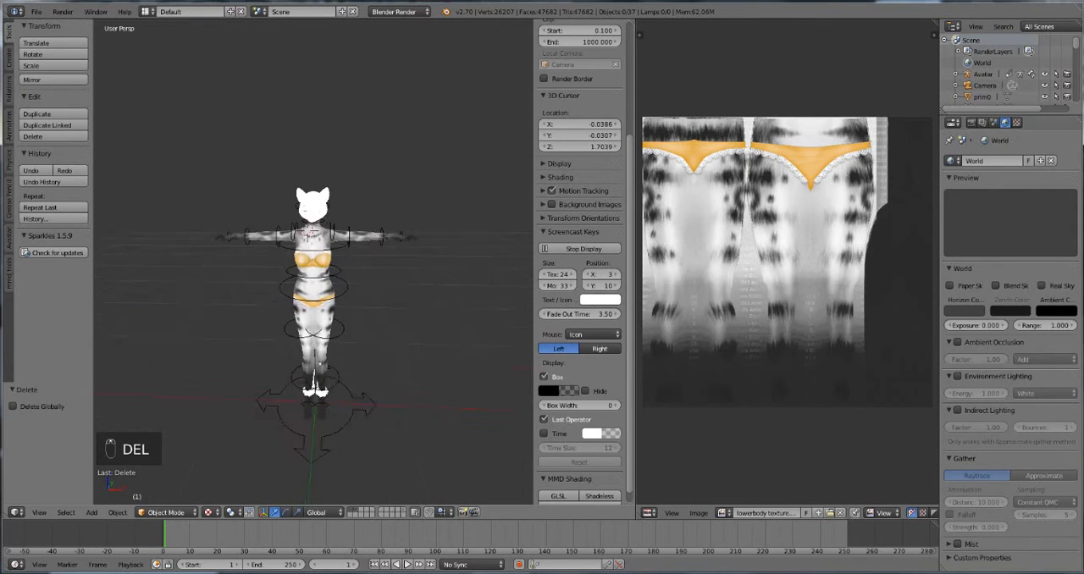
middle_drag(343, 502, 331, 469)
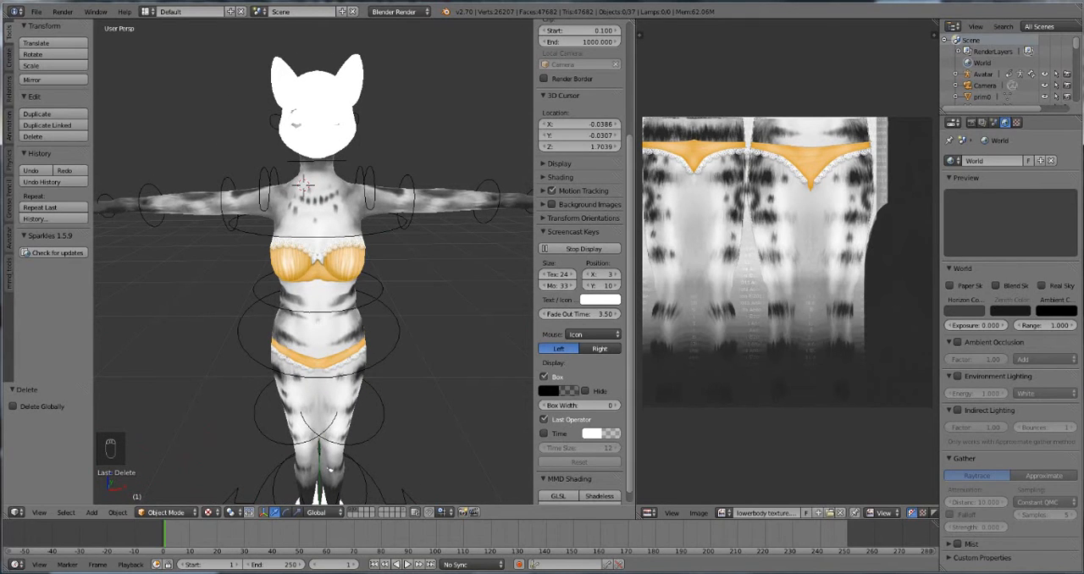
Step: Select all geometry of the upper face piece, prim2, in edit mode to display its UV layout
right_click(320, 112)
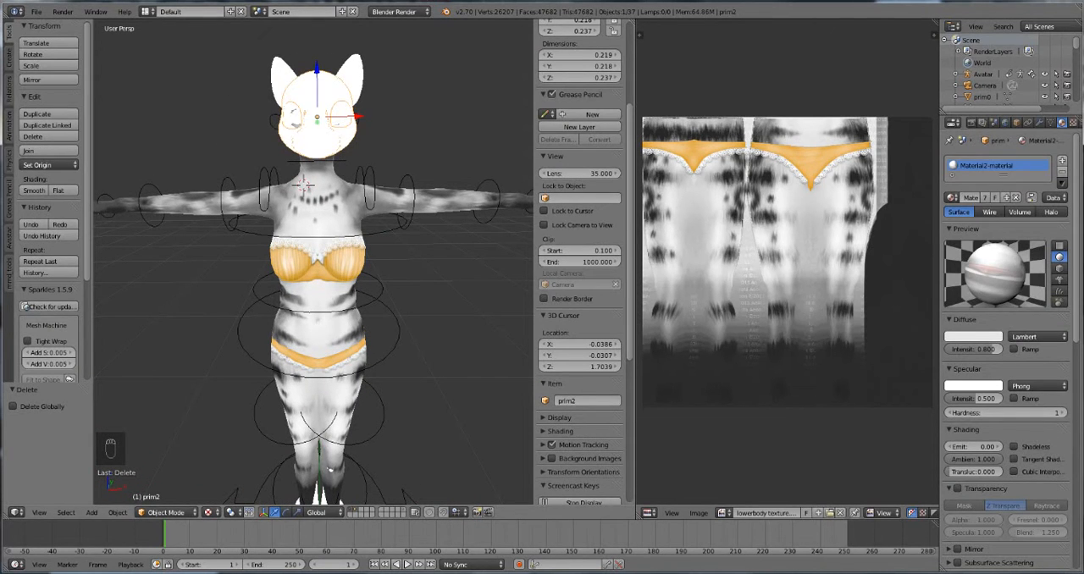
key(Tab)
key(Tab)
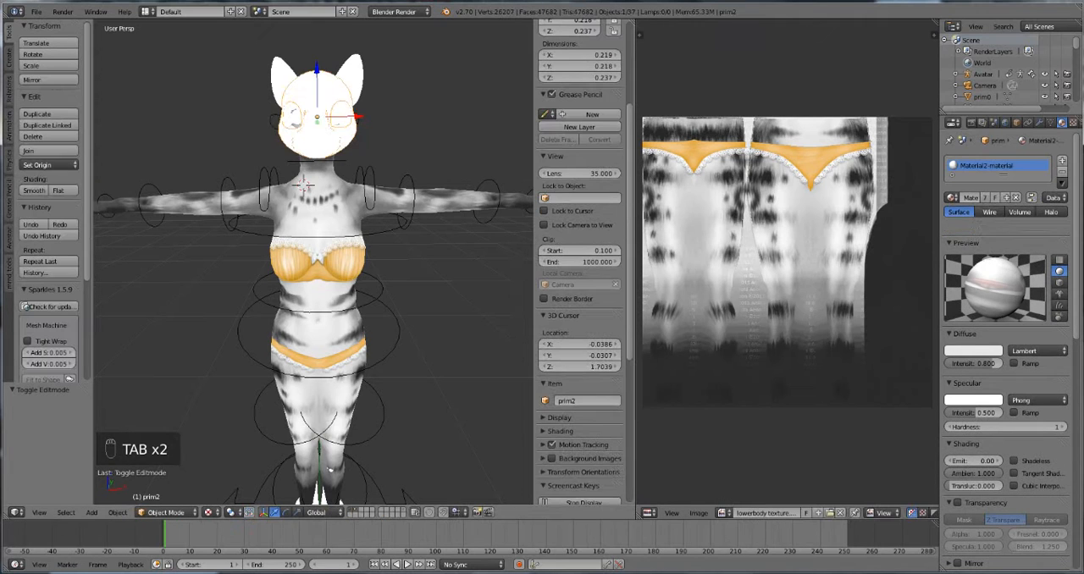
scroll(331, 469, down, 1)
middle_drag(330, 469, 322, 573)
scroll(334, 493, up, 3)
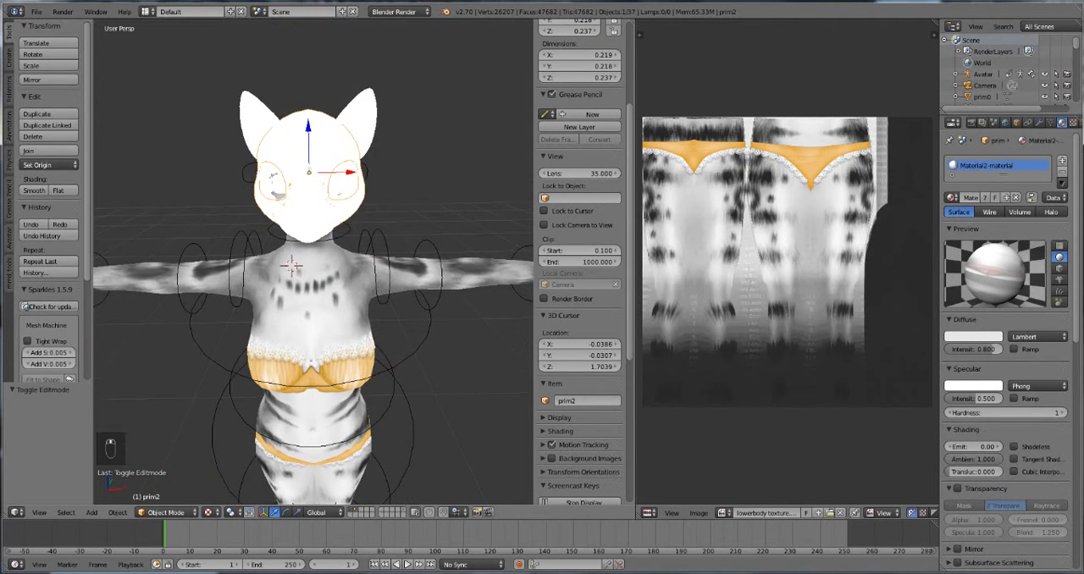
key(Tab)
key(a)
key(a)
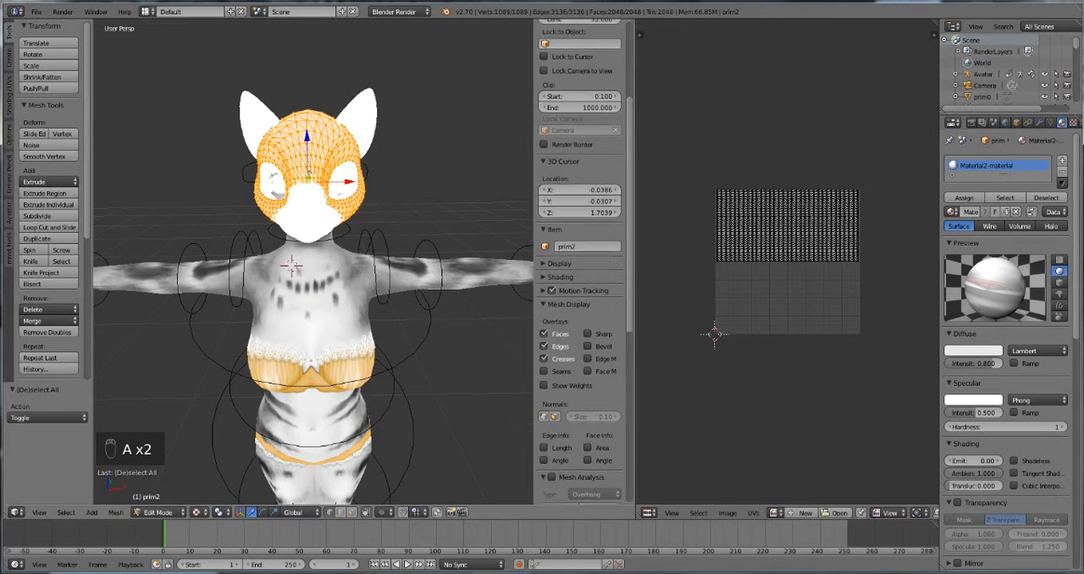
click(837, 513)
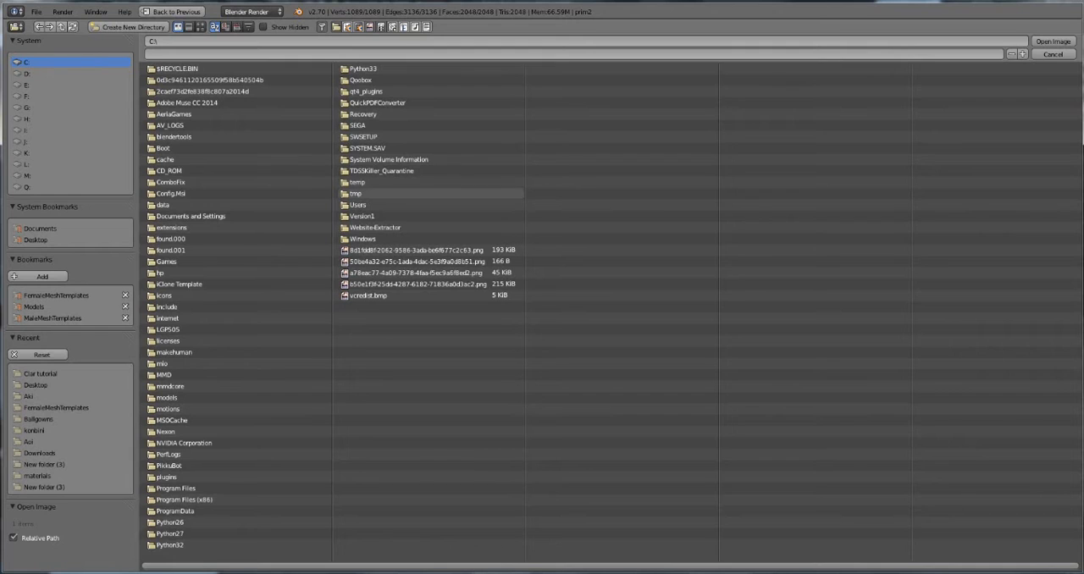
click(41, 374)
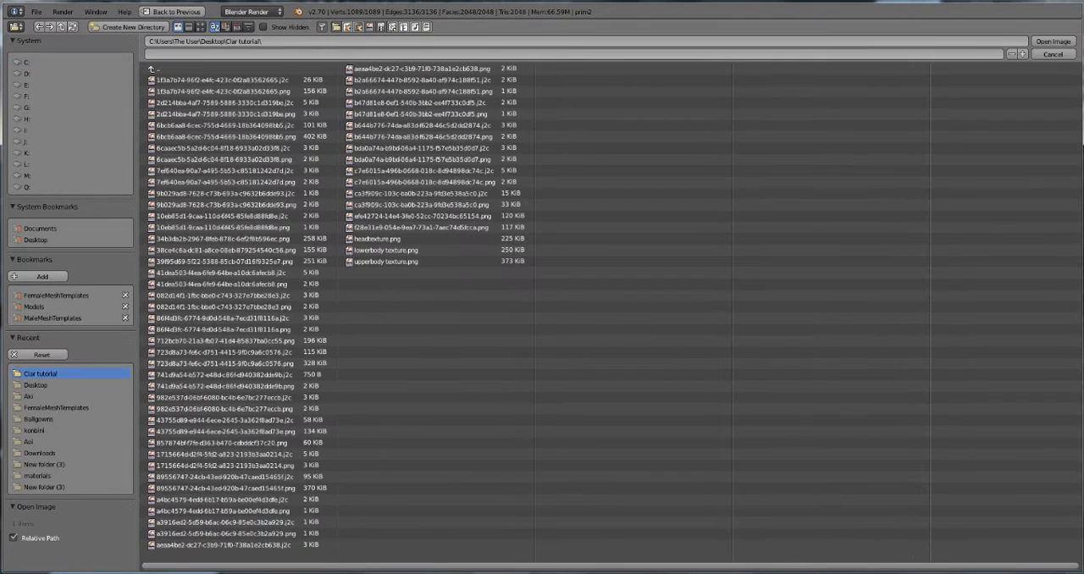
click(1053, 41)
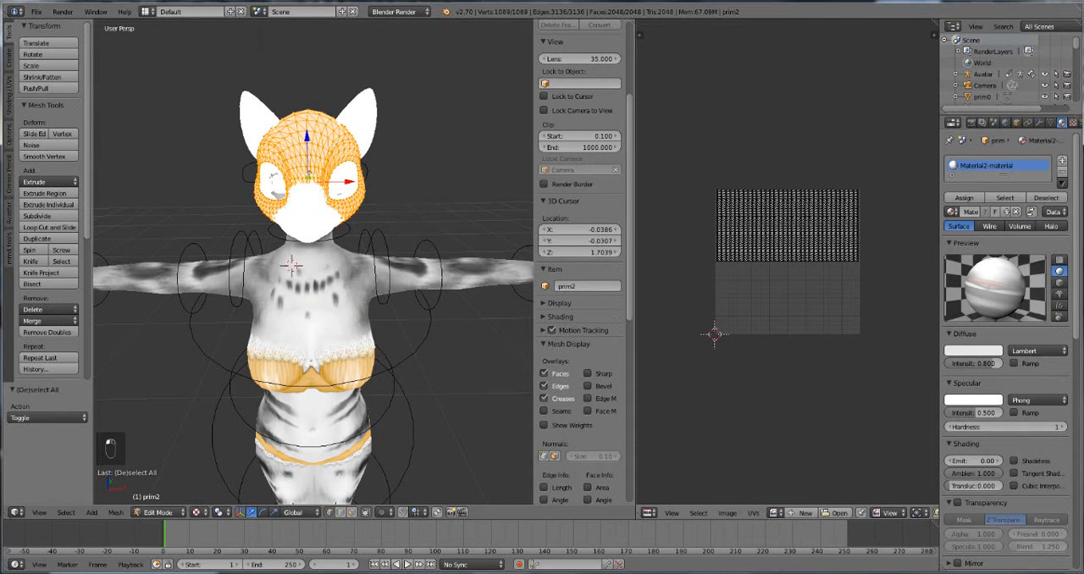
click(778, 149)
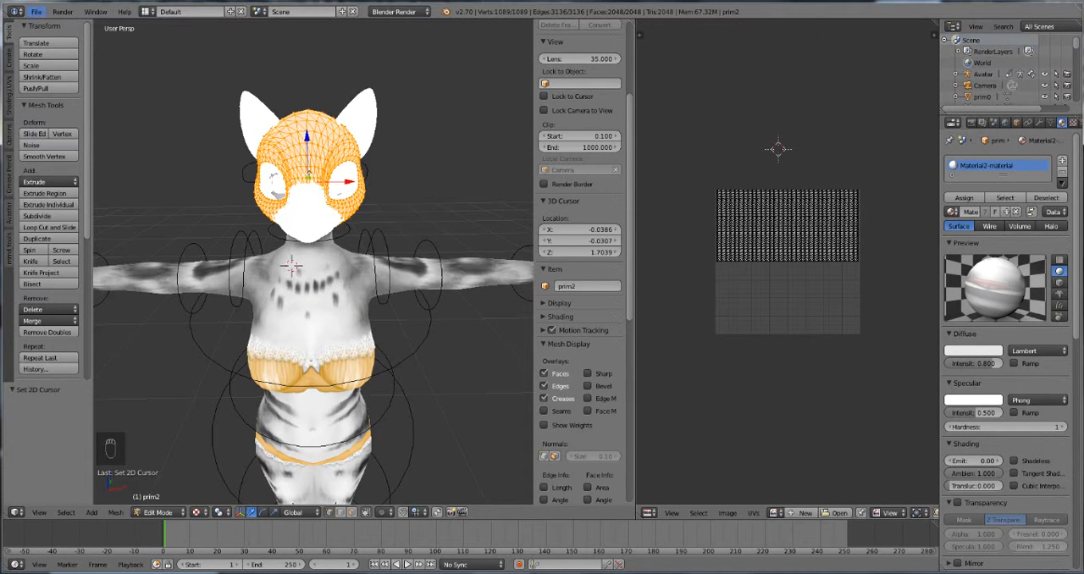
Step: Save the scene as untitled.blend in the Clar tutorial folder
click(36, 11)
click(51, 135)
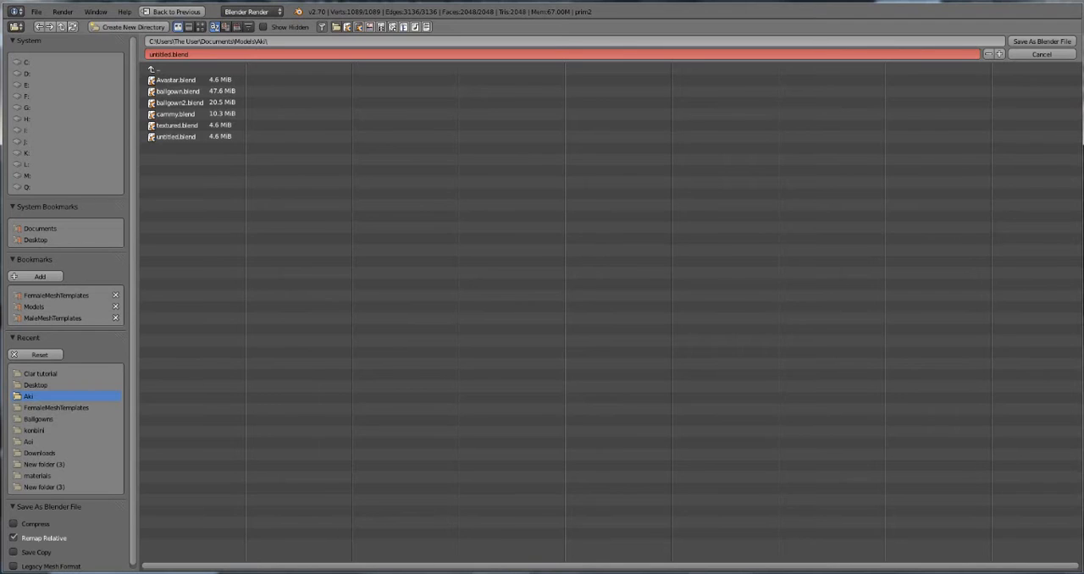
click(40, 374)
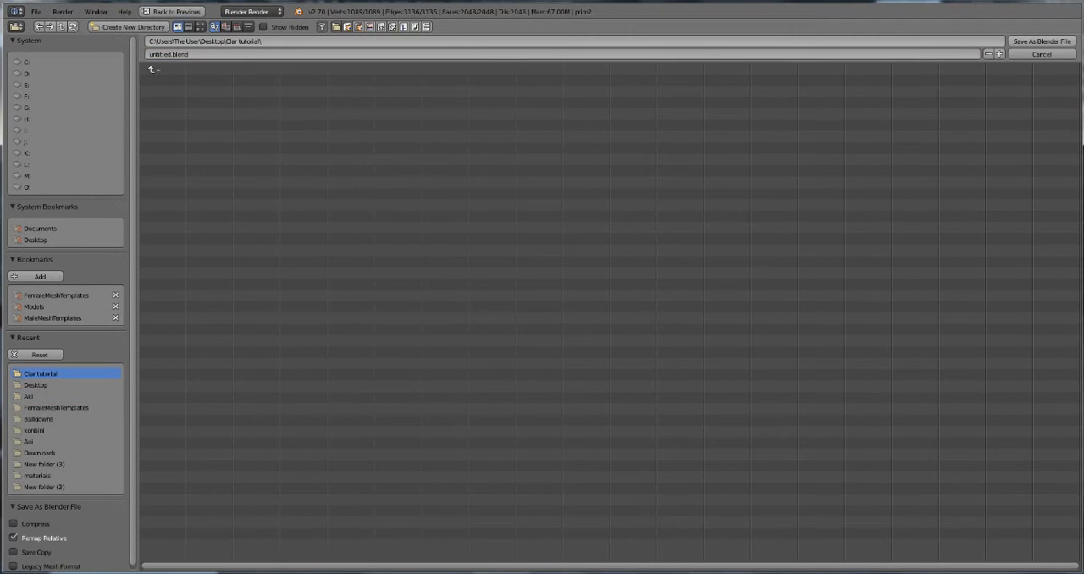
click(1041, 41)
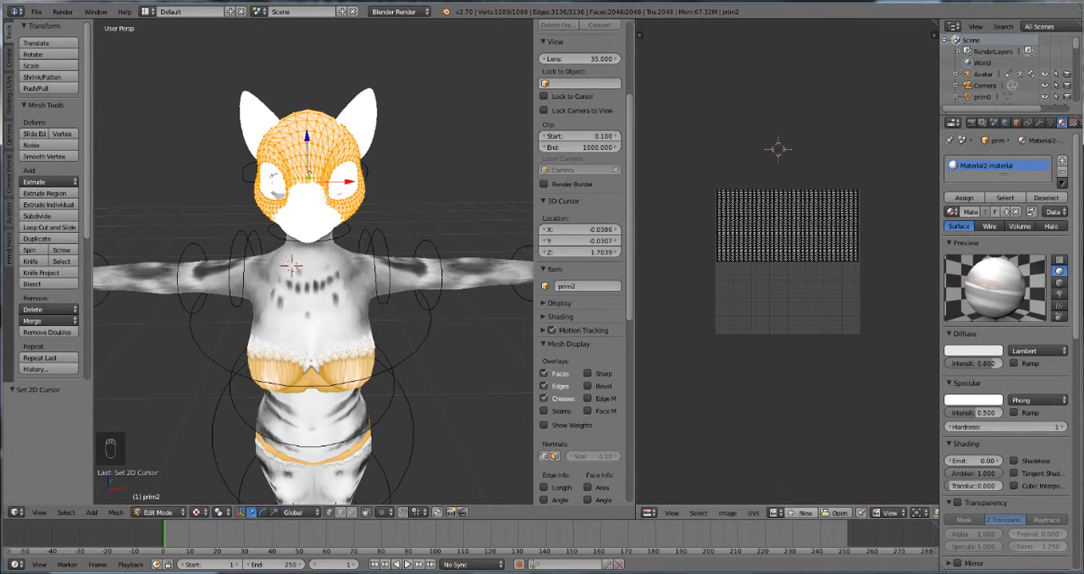
Step: Load the striped face texture 723d8a73-fe6c-d751-4415-9f0c9a6c0576.j2c onto prim2's UV layout, using thumbnail previews, and leave edit mode
click(836, 513)
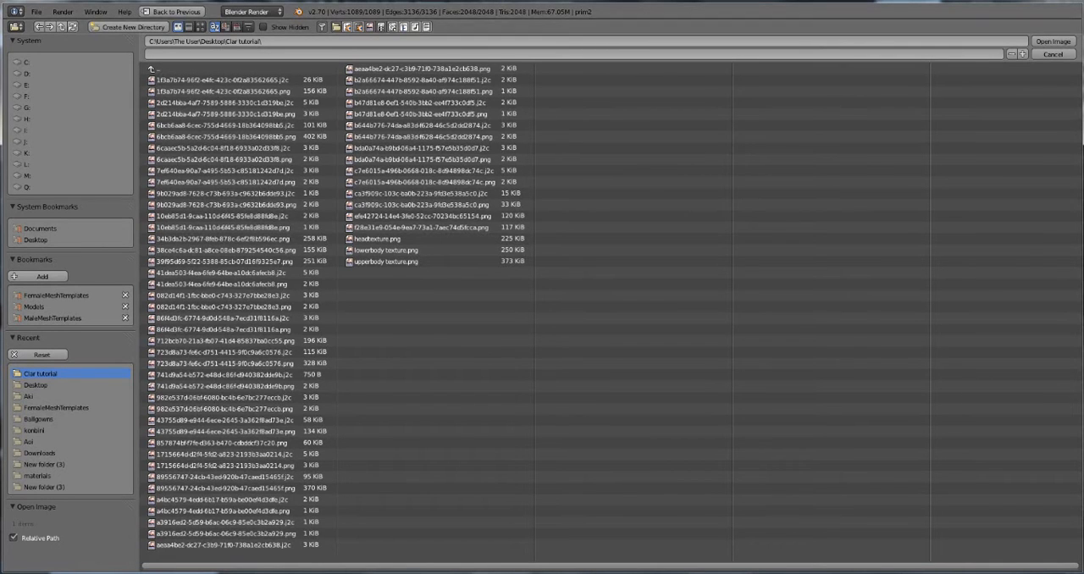
click(201, 27)
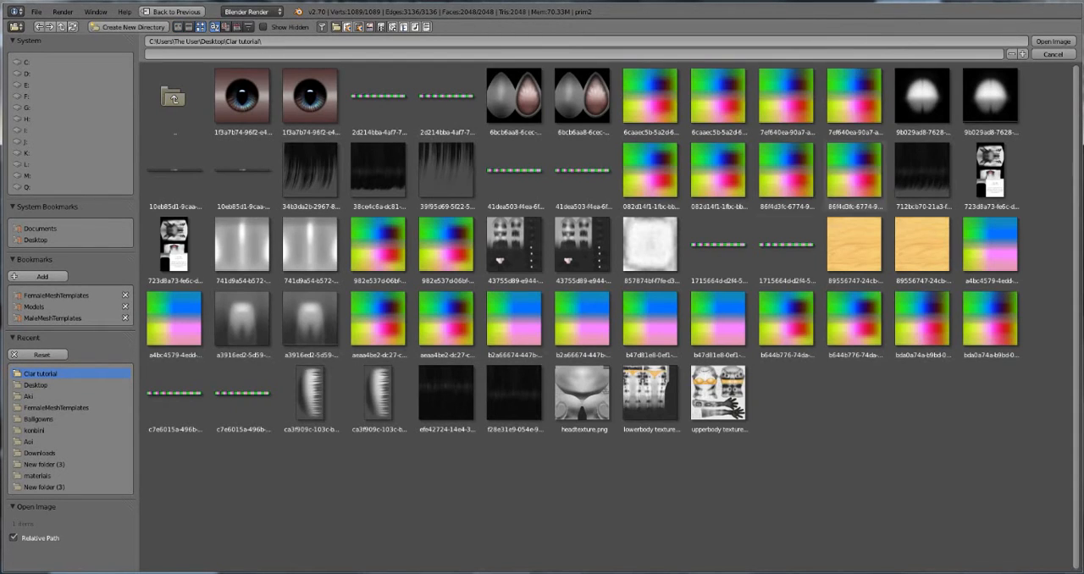
click(990, 175)
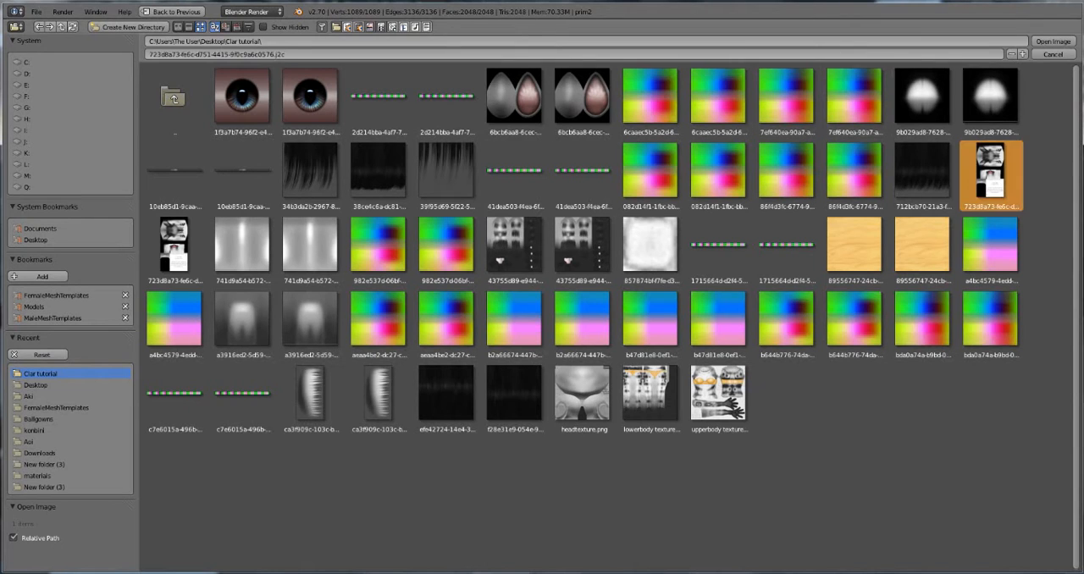
click(1052, 41)
key(Tab)
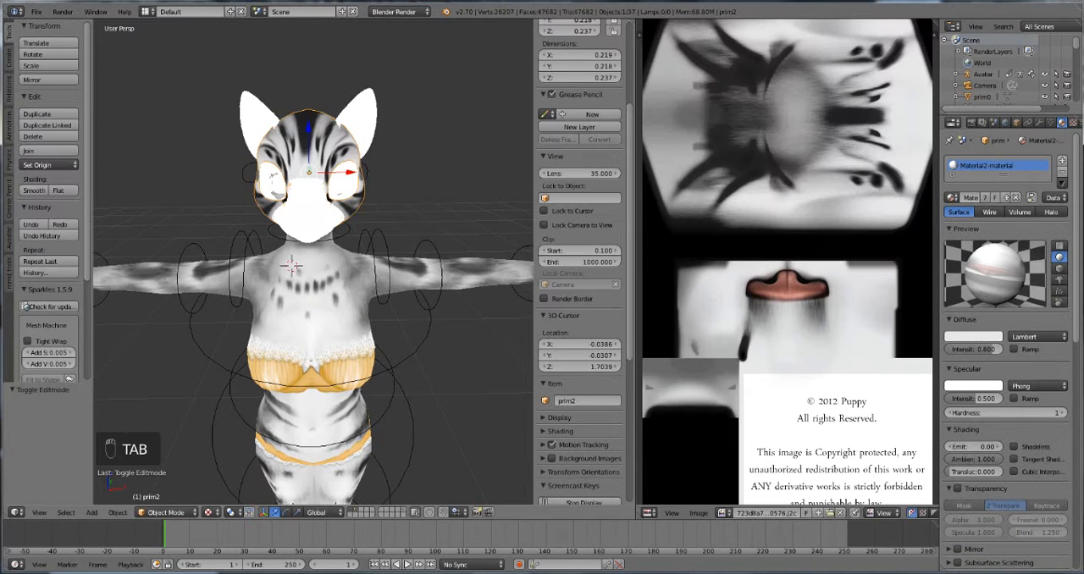
Step: Select all geometry of the muzzle half, prim9, in edit mode to display its UV layout
key(Tab)
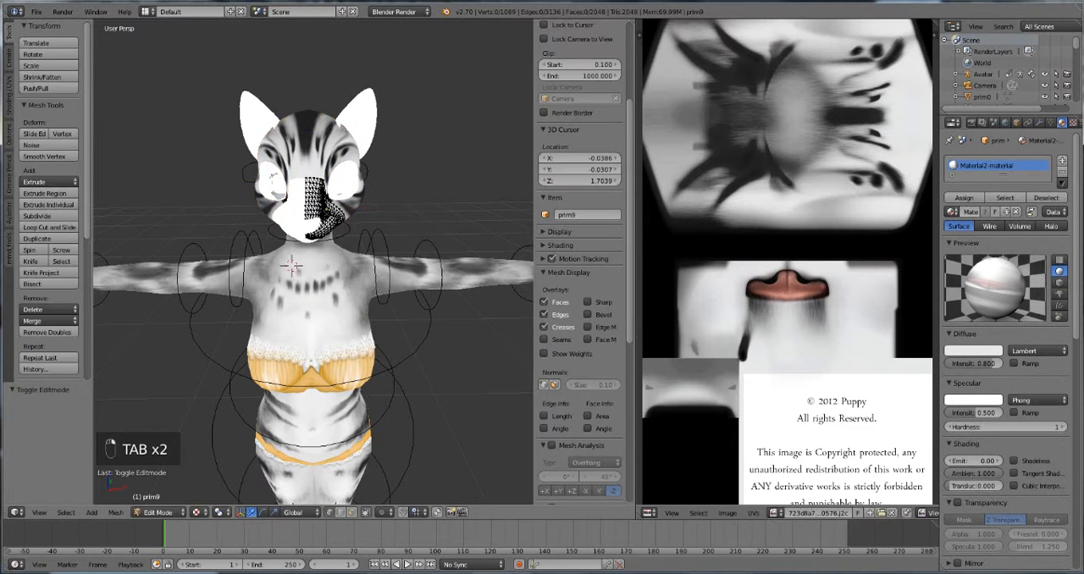
key(a)
key(a)
key(a)
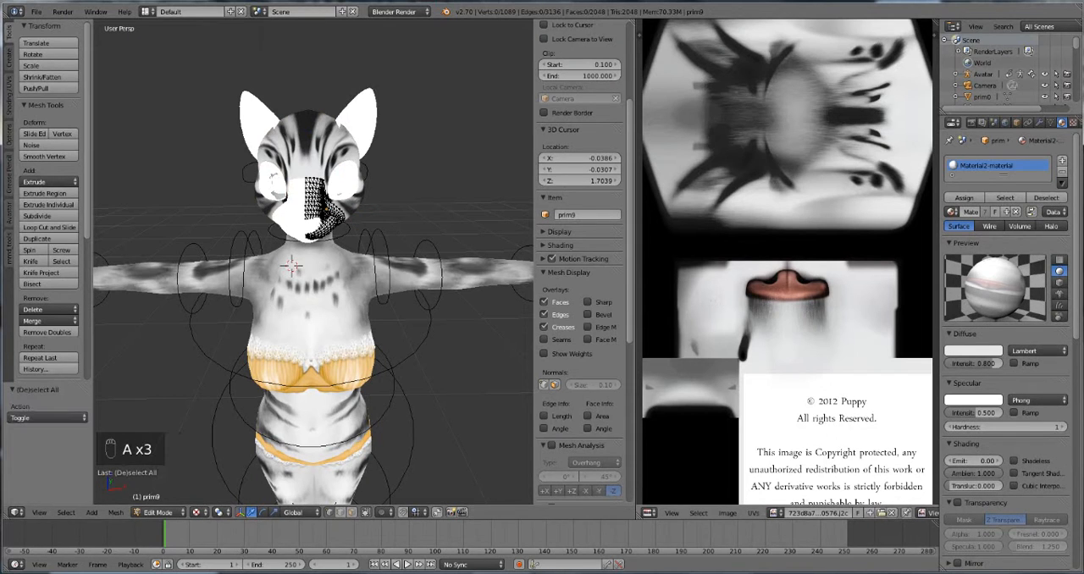
key(a)
scroll(583, 254, up, 2)
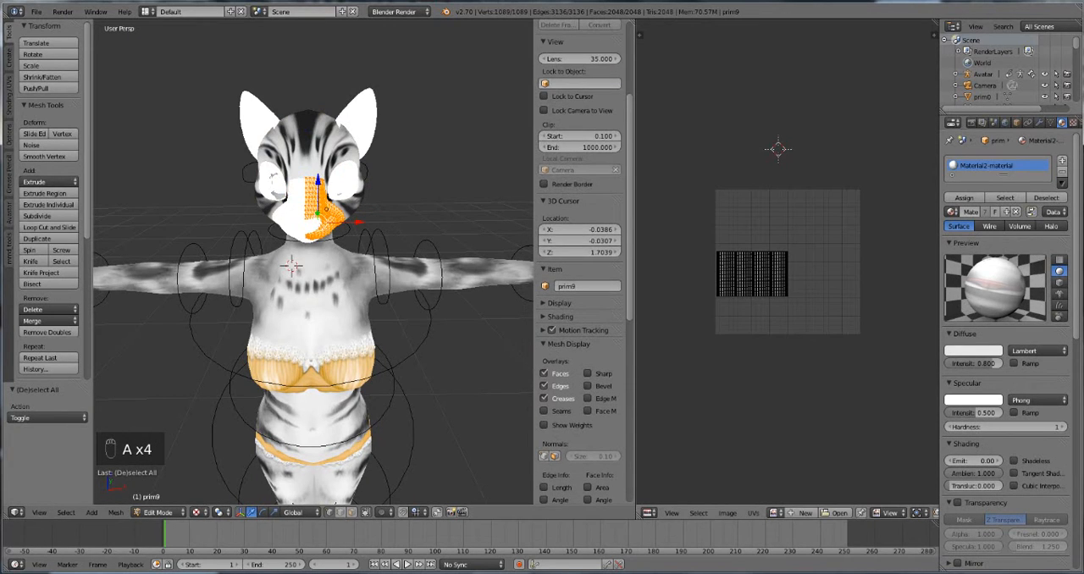
Step: Assign the already loaded face texture, the 723d8a73 .j2c image, to the muzzle half's UV layout
click(778, 512)
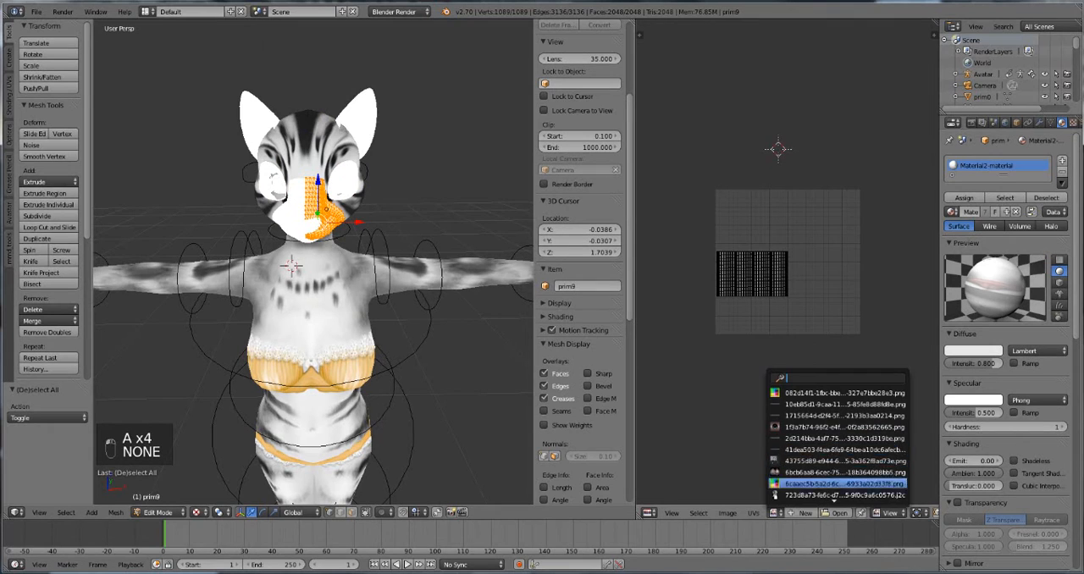
scroll(834, 484, down, 6)
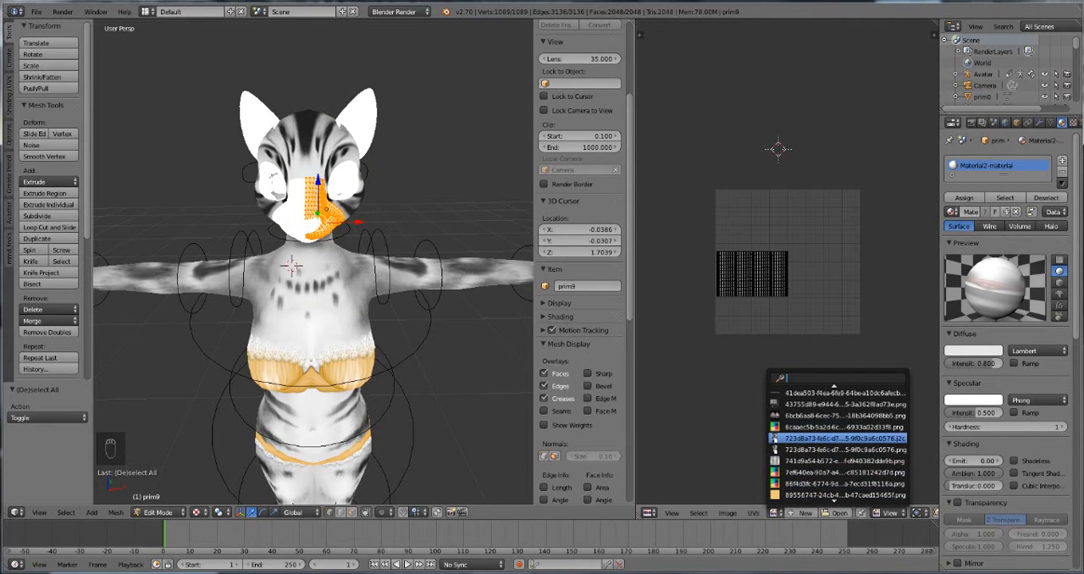
click(839, 437)
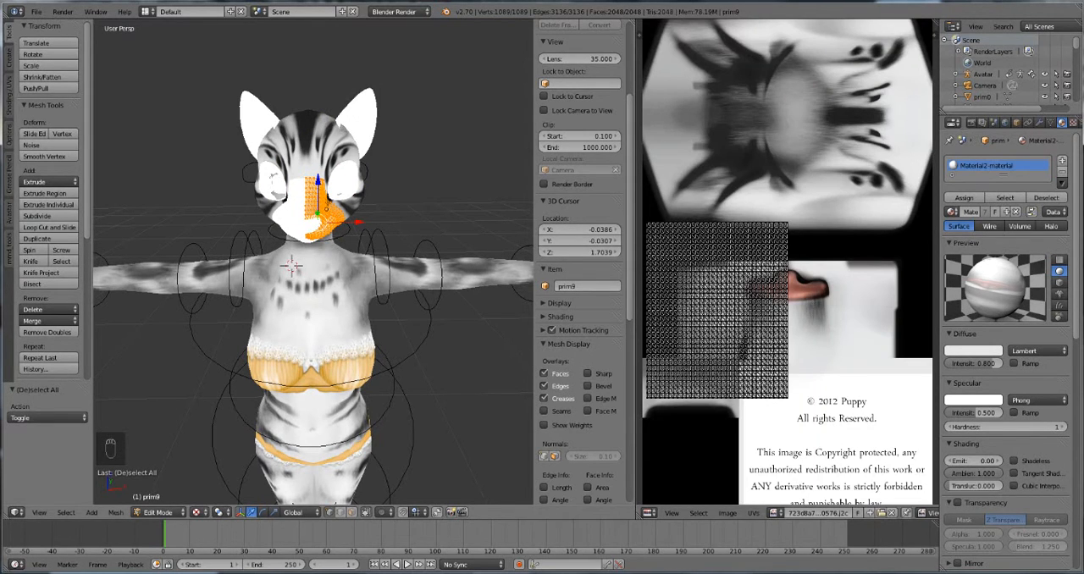
Step: Assign the already loaded face texture, the 723d8a73 .j2c image, to the other muzzle half, prim8, in edit mode, and return to object mode
key(Tab)
key(Tab)
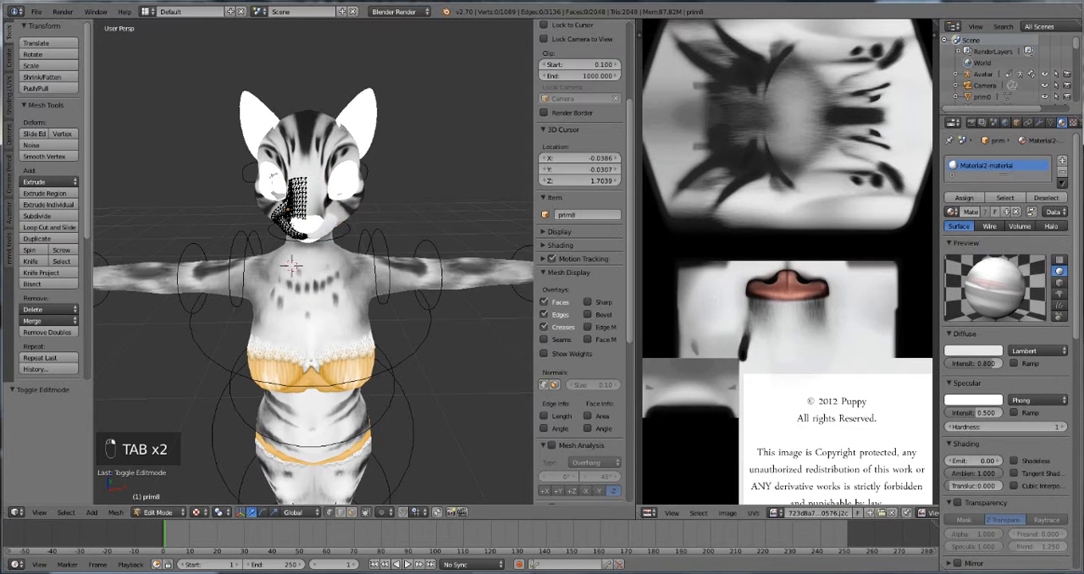
click(776, 513)
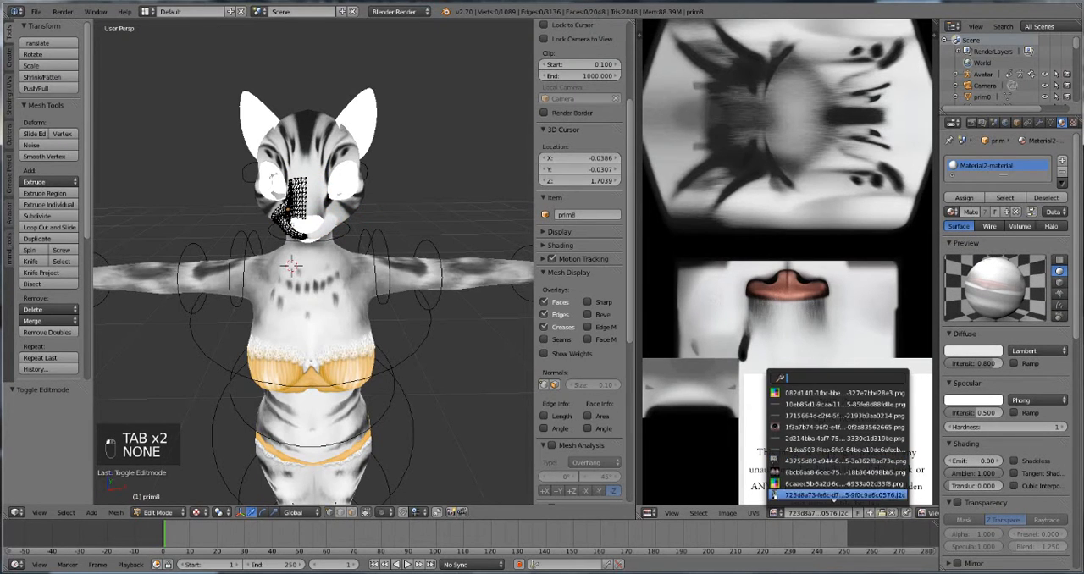
scroll(775, 495, down, 6)
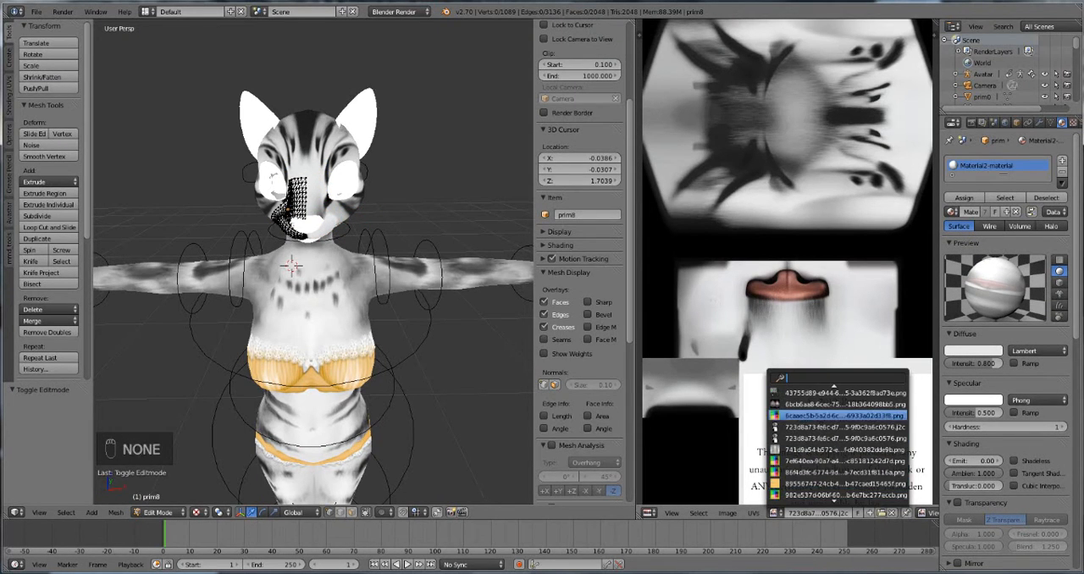
click(838, 427)
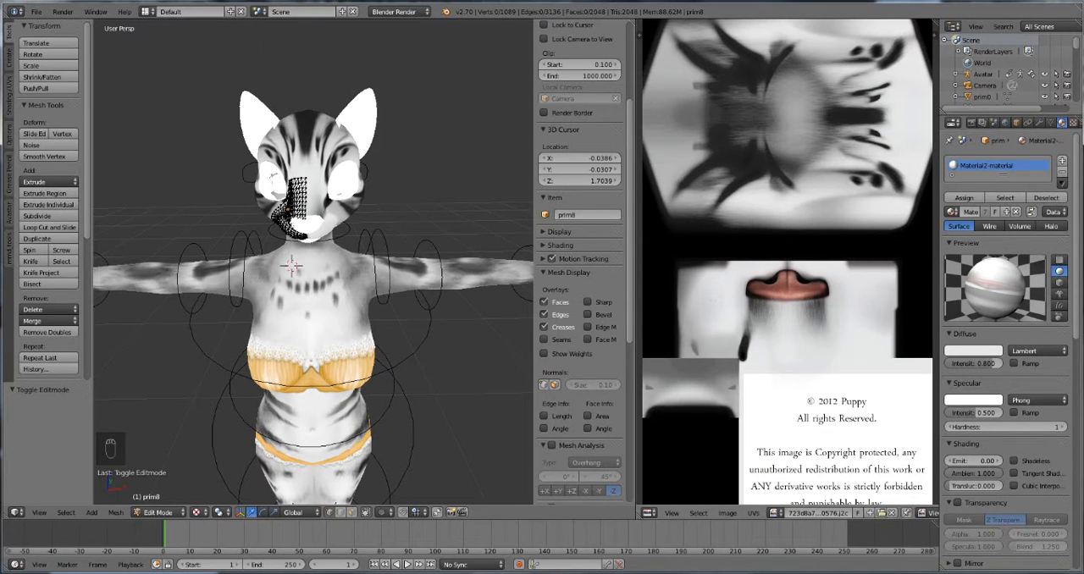
key(Tab)
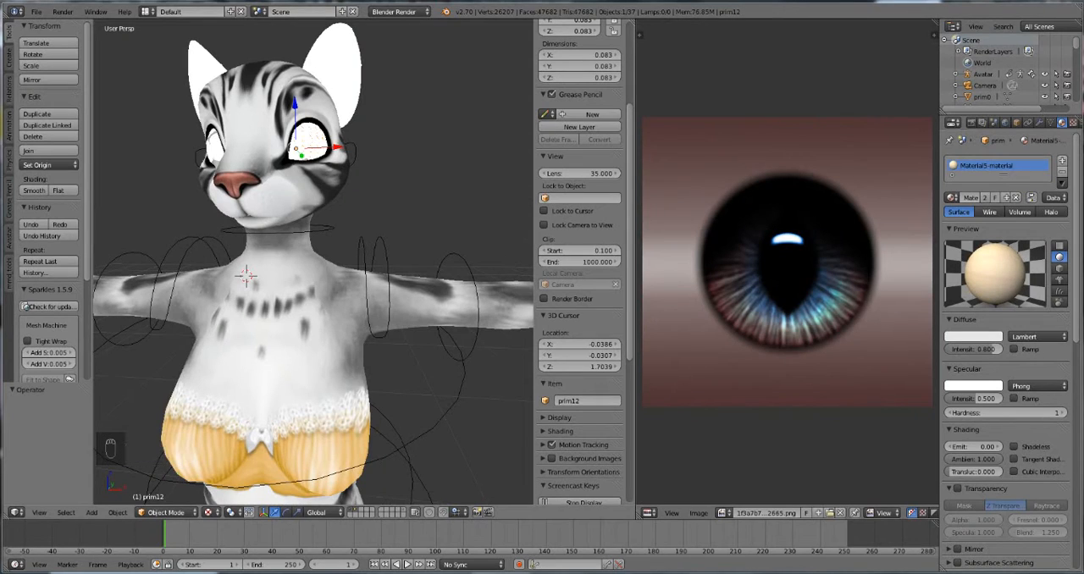
Step: Try to move the white eye mesh prim12 along the X axis, and undo the move
middle_drag(314, 263, 353, 272)
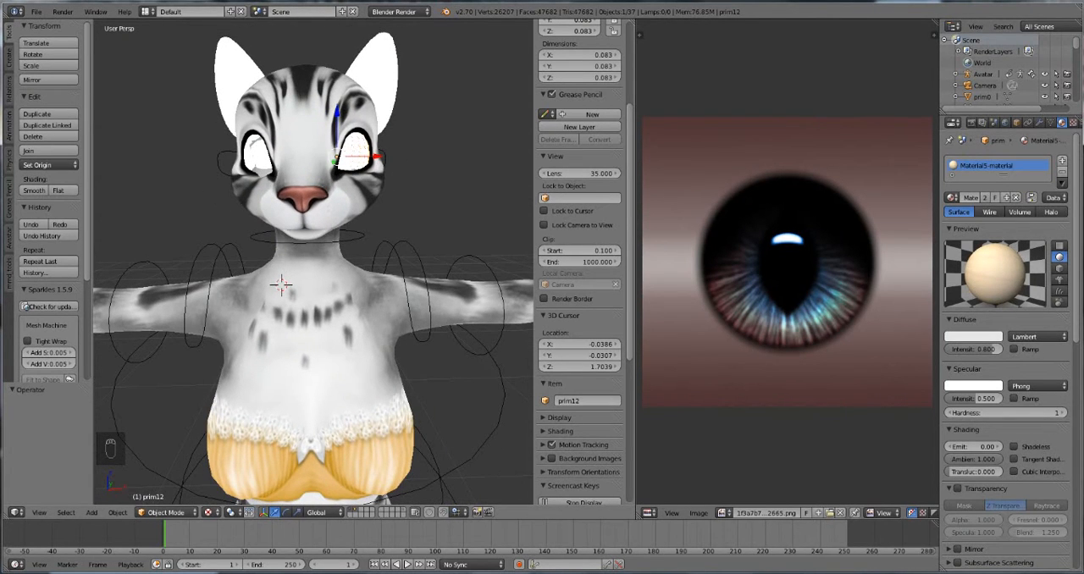
right_click(281, 285)
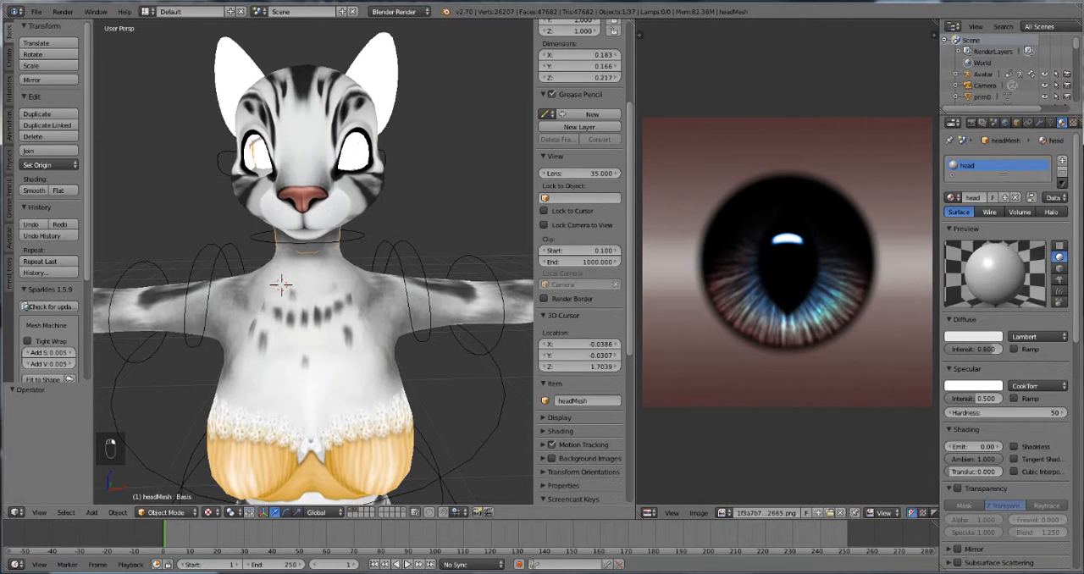
mouse_move(297, 254)
middle_down()
mouse_move(364, 259)
mouse_move(303, 273)
middle_up()
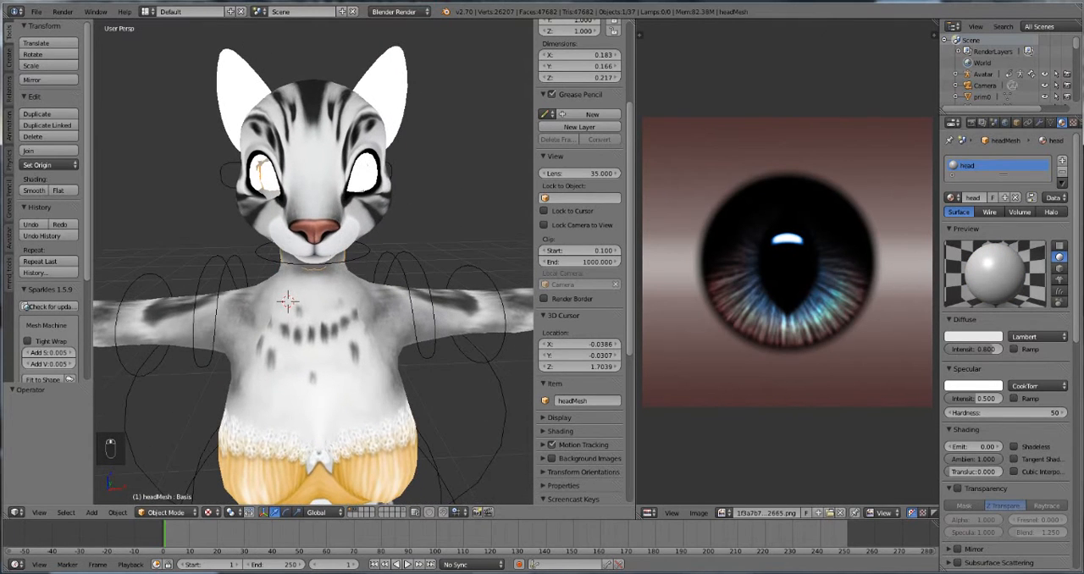
middle_drag(362, 173, 338, 184)
right_click(345, 180)
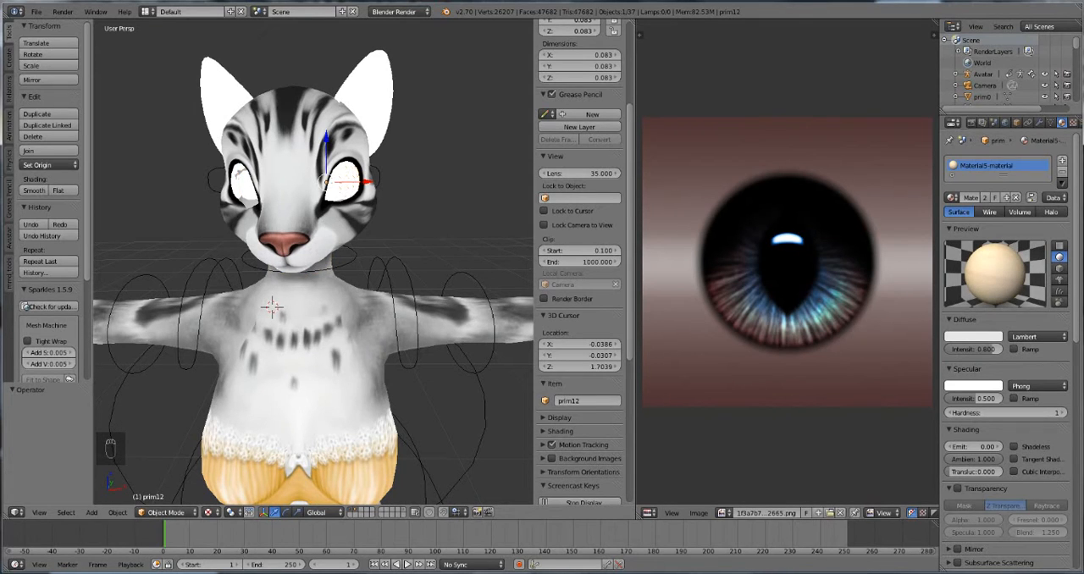
key(g)
key(x)
drag(365, 182, 440, 180)
key(ctrl+z)
Step: Assign the loaded eye texture, the 1f3a7b74 .png image, to all of prim12's UV layout, and leave edit mode
key(Tab)
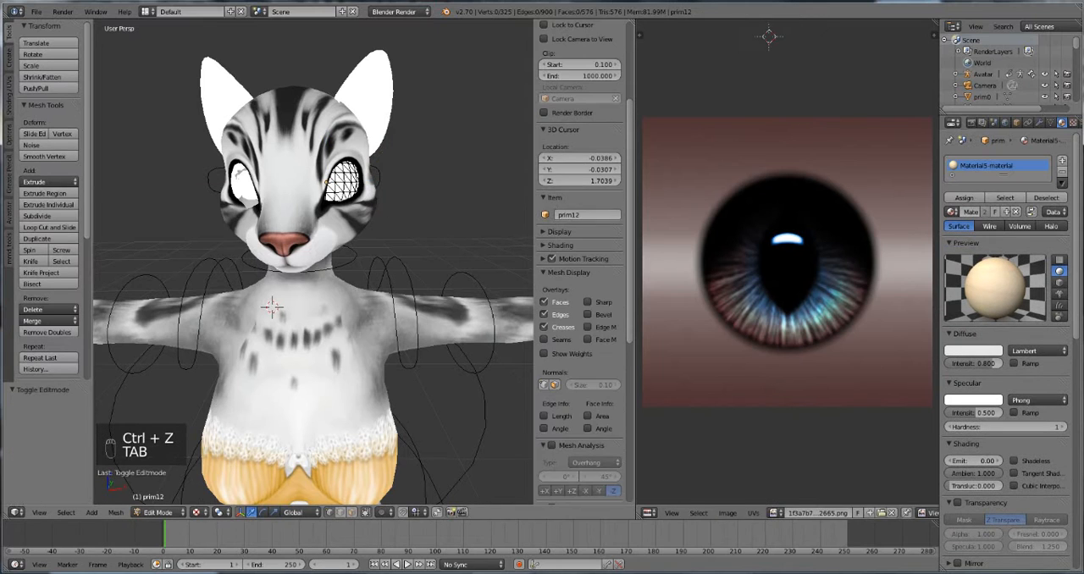
key(a)
key(a)
click(775, 512)
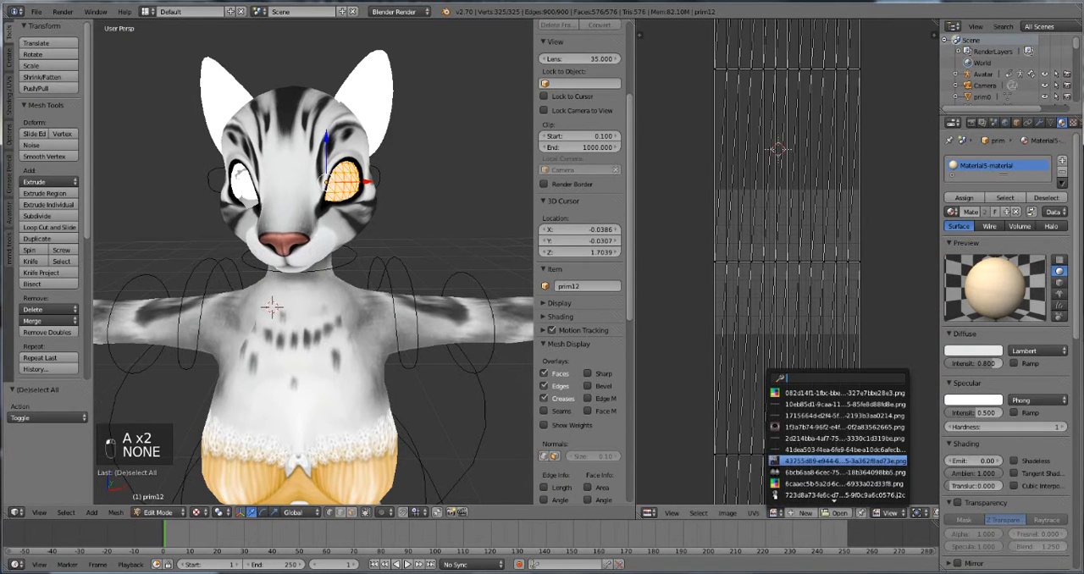
click(830, 431)
key(Tab)
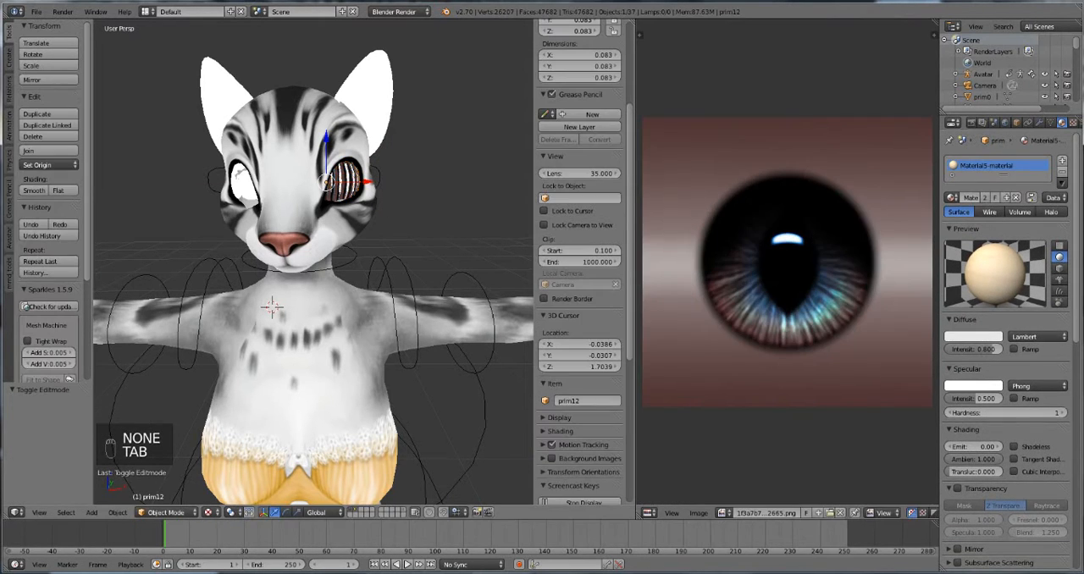
Step: Delete the outer eyeball mesh prim12, which covers another eyeball
scroll(313, 262, up, 2)
mouse_move(313, 262)
middle_down()
mouse_move(269, 269)
mouse_move(326, 276)
middle_up()
scroll(314, 263, down, 3)
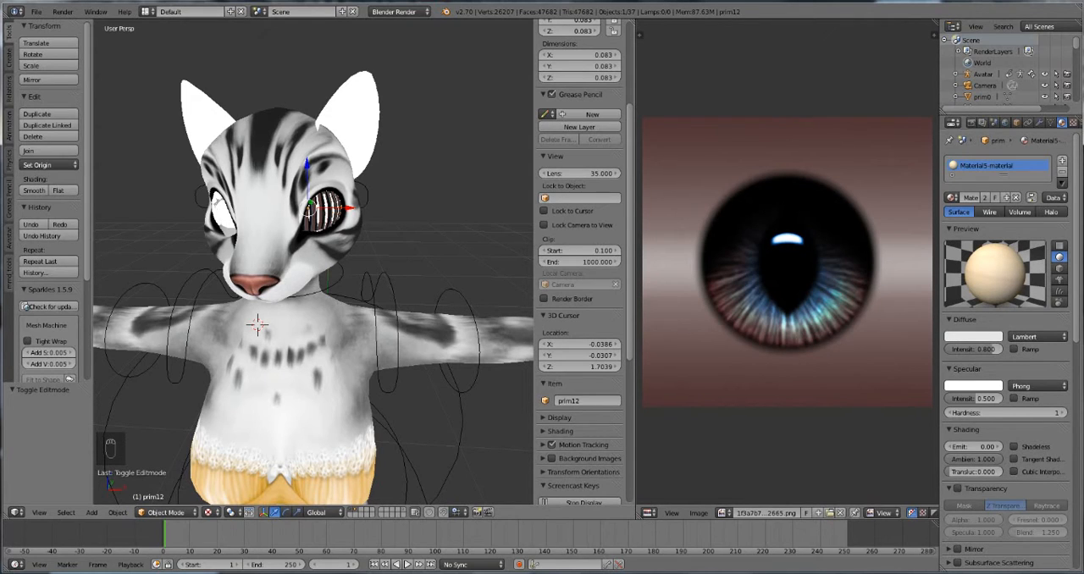
key(Delete)
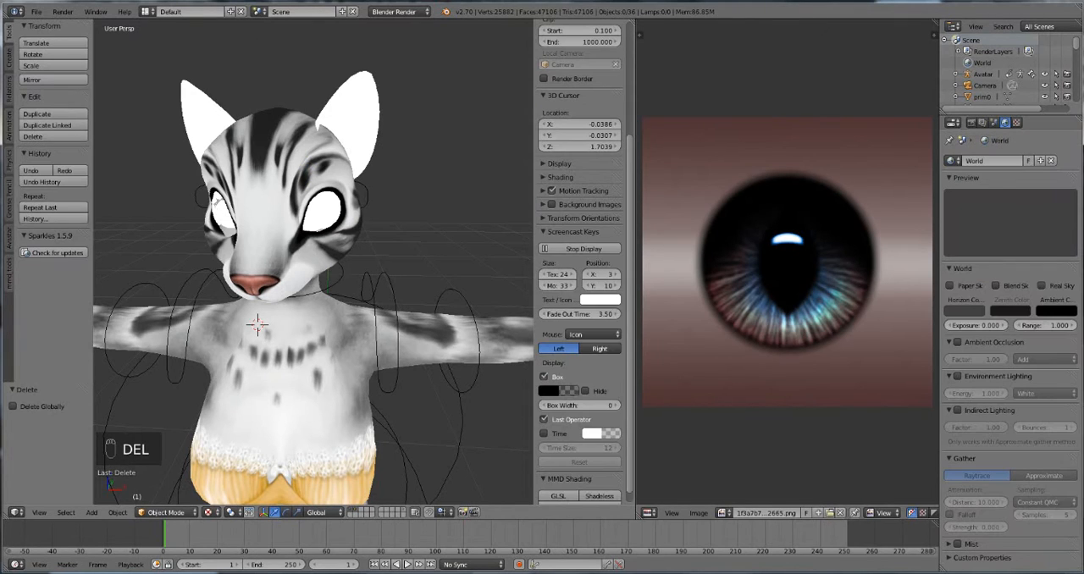
Step: Assign the 1f3a7b74 .png eye texture to all geometry of the remaining eyeball, prim22, in edit mode, and return to object mode
right_click(322, 212)
key(Tab)
key(a)
key(a)
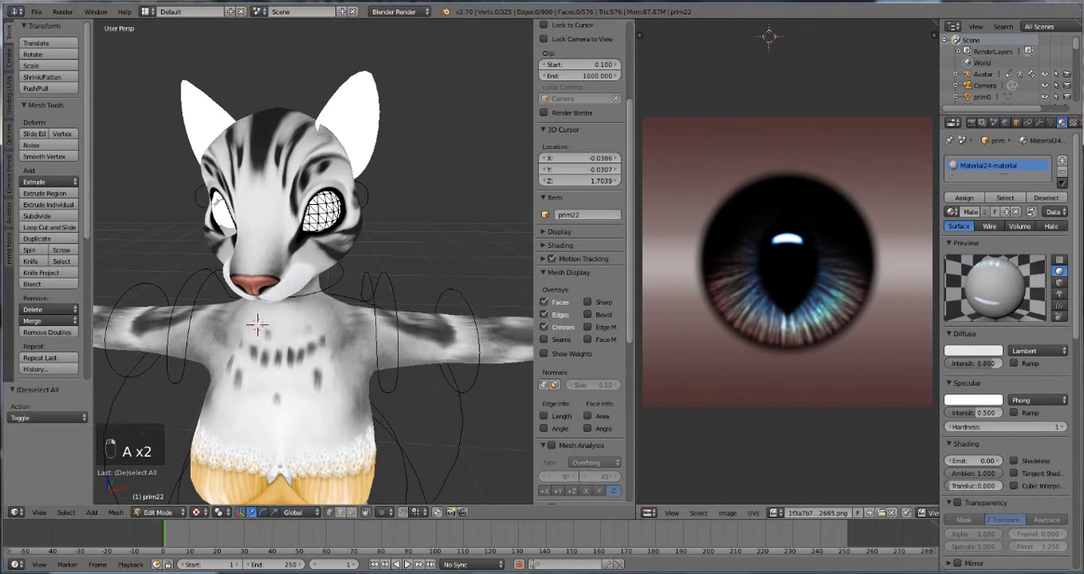
key(a)
click(777, 513)
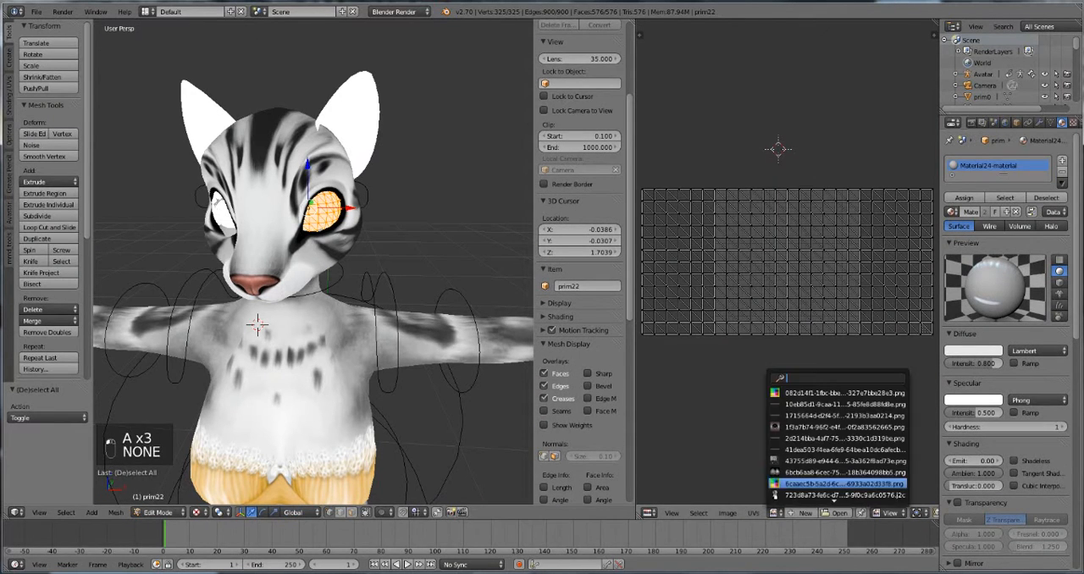
click(838, 427)
key(Tab)
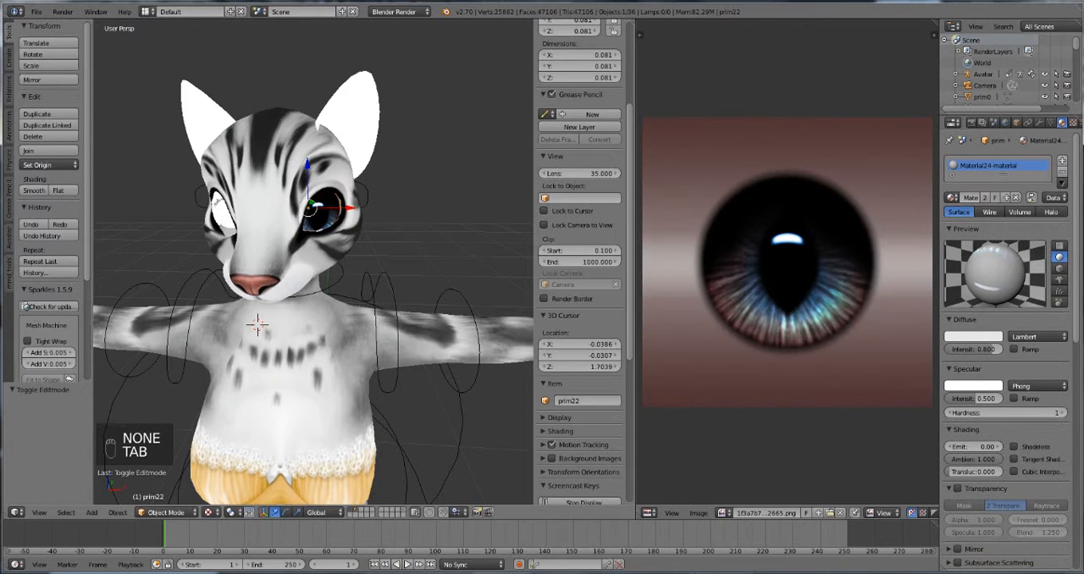
Step: Delete the overlapping outer eyeball mesh prim11 from the eye that is still white
middle_drag(355, 313, 413, 297)
right_click(272, 180)
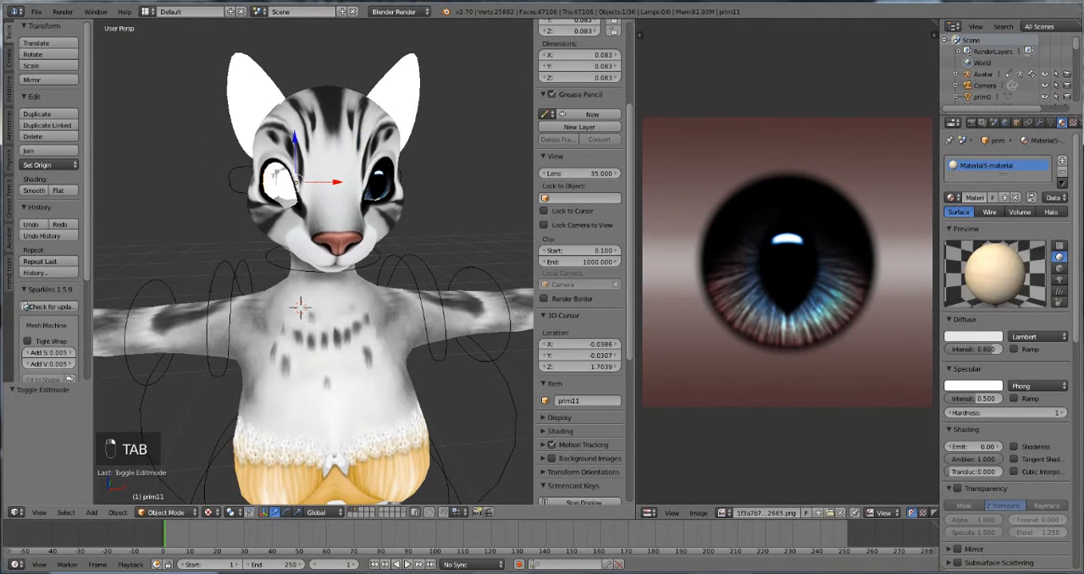
key(Delete)
click(262, 196)
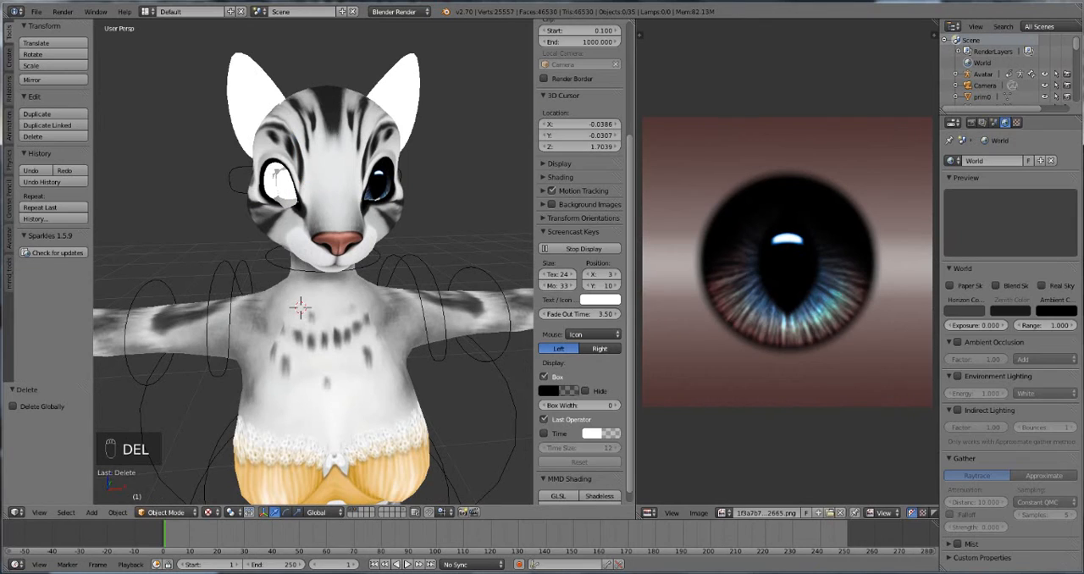
key(ctrl+z)
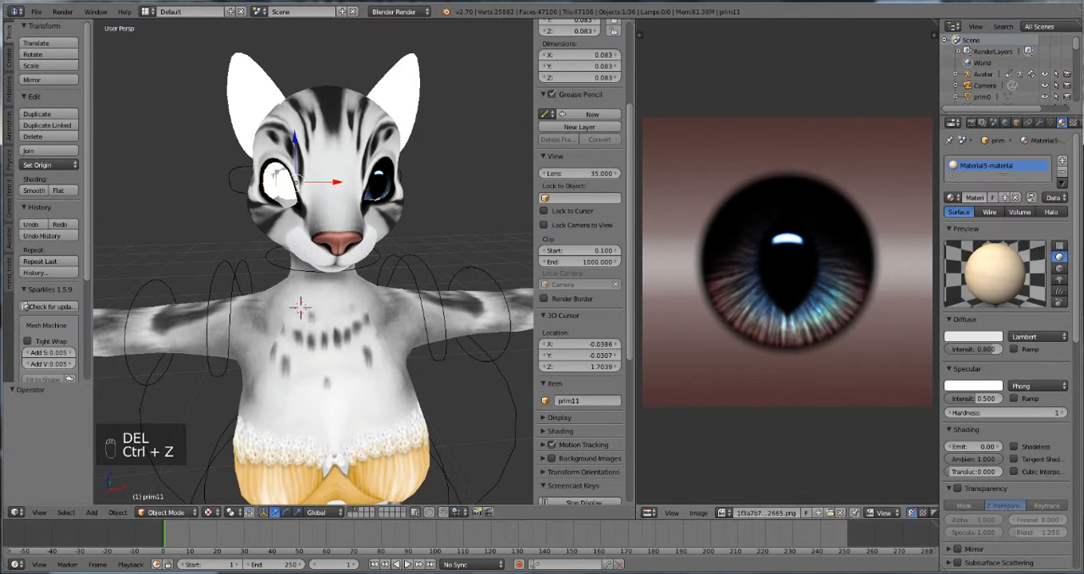
click(722, 514)
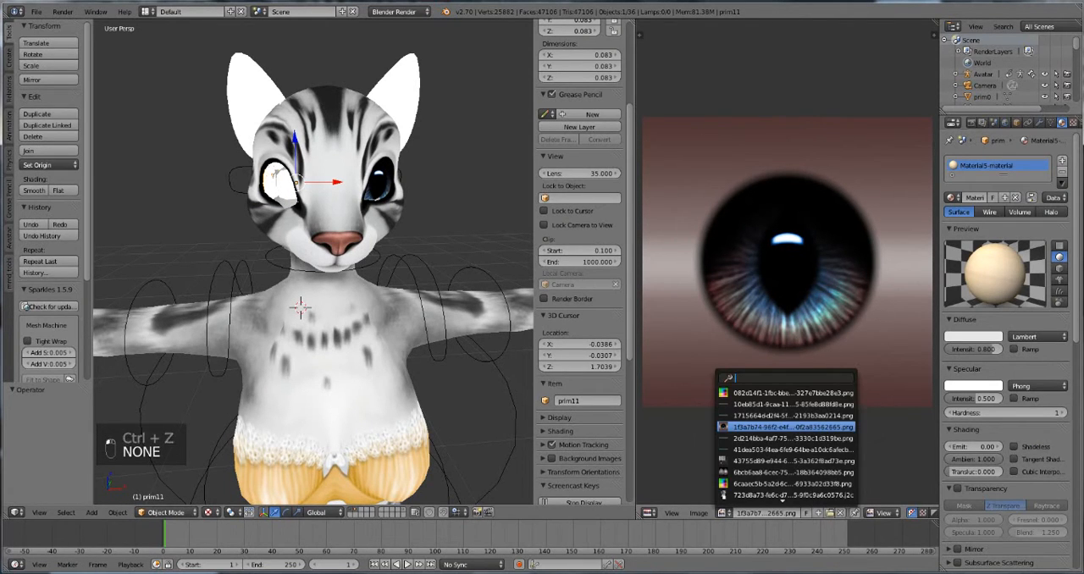
key(Delete)
click(259, 189)
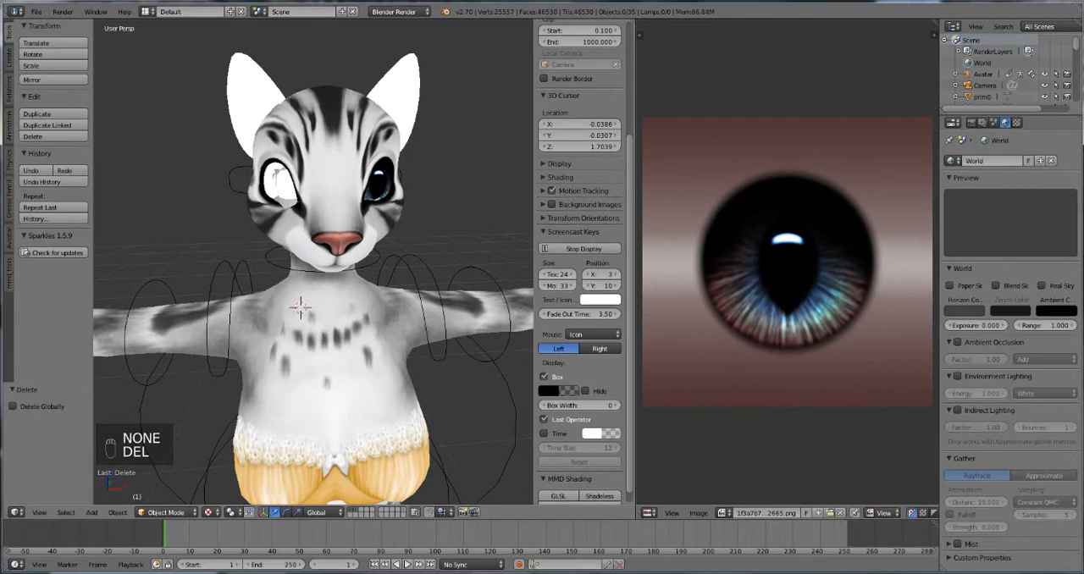
Step: Find the image 1f3a7b74-96f2-e4fc-423c-0f2a83562665.png by its copied name and assign it to all of eyeball prim20's UV layout, leaving edit mode
click(762, 513)
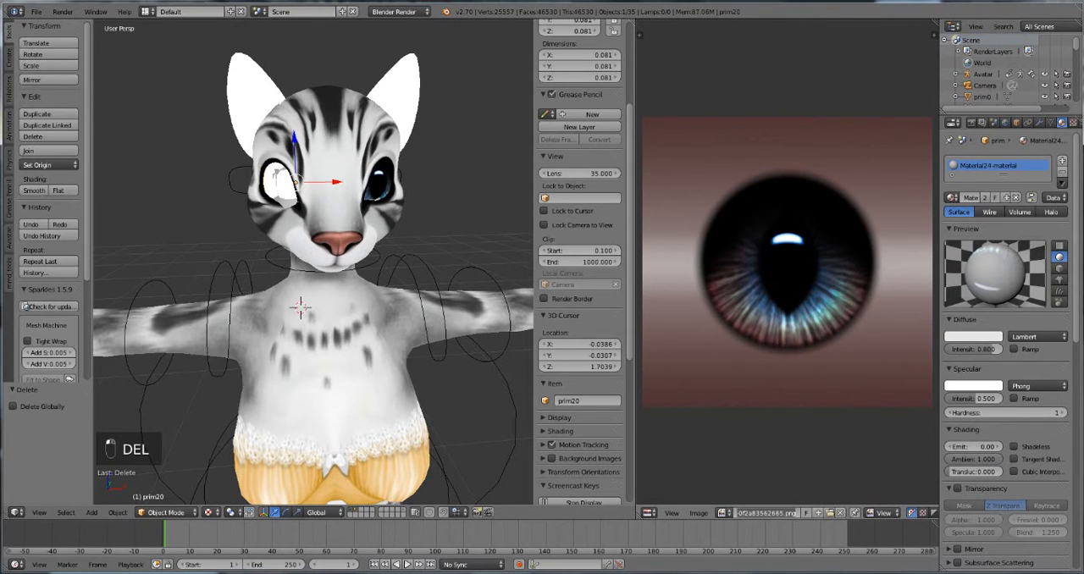
click(722, 513)
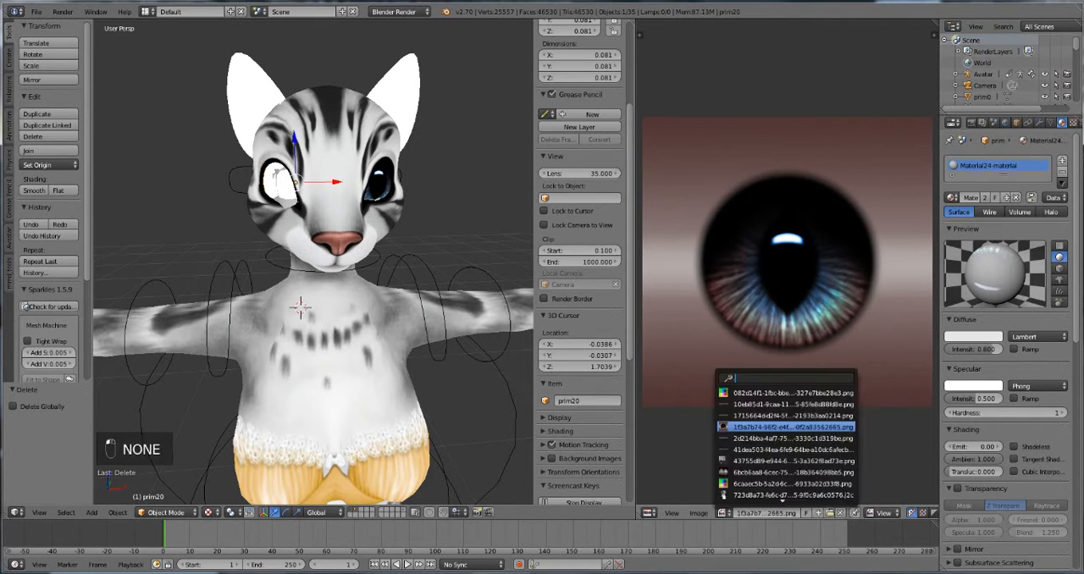
key(Tab)
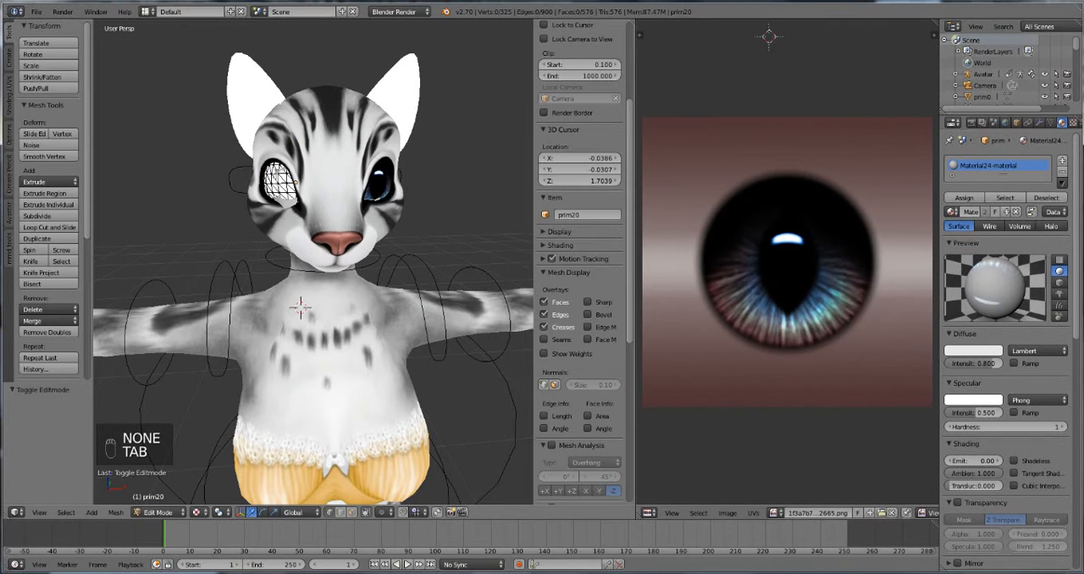
key(a)
key(a)
click(775, 514)
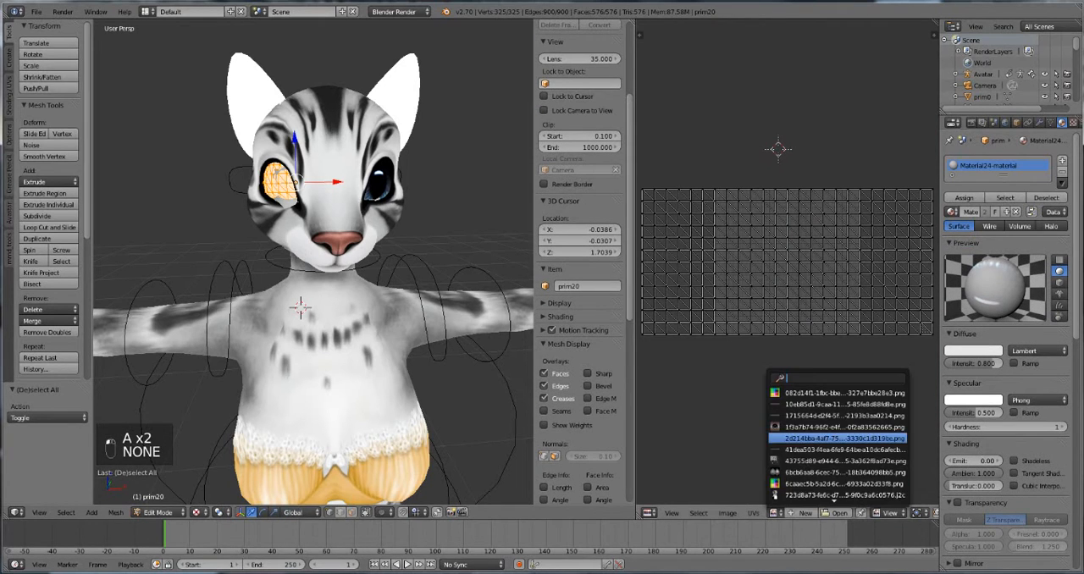
text(1f3a7b74-96f2-e4fc-423c-0f2a83562665.png)
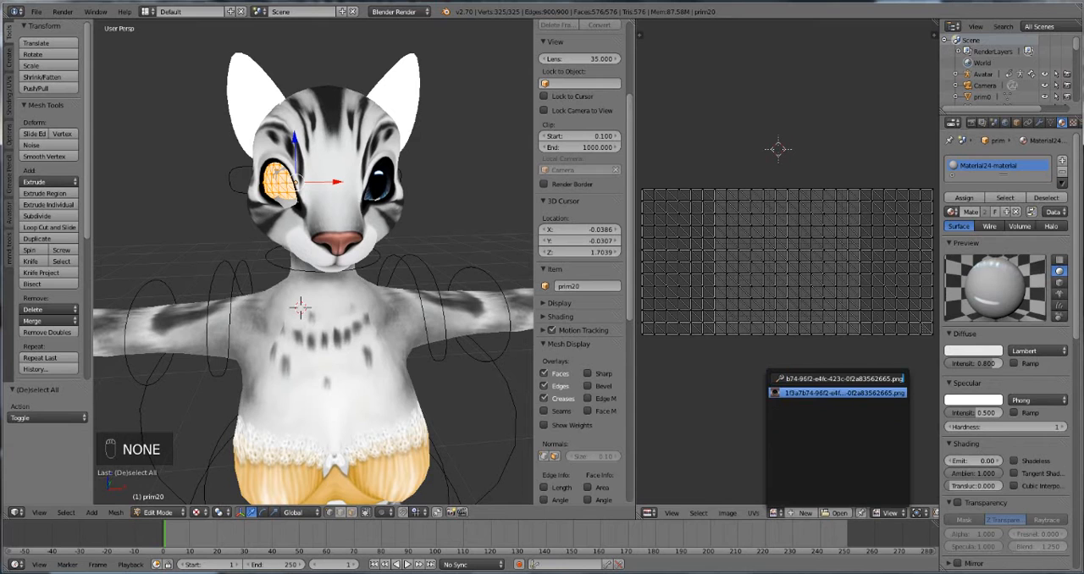
key(Return)
key(Tab)
middle_drag(313, 297, 280, 279)
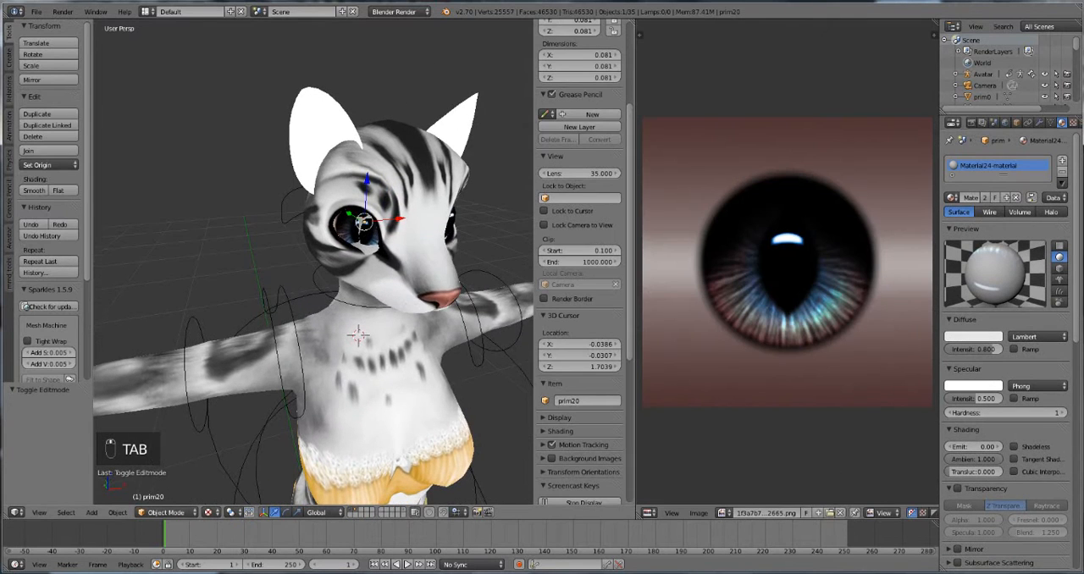
Step: Check which mesh lies at the newly textured eye
right_click(369, 244)
right_click(370, 244)
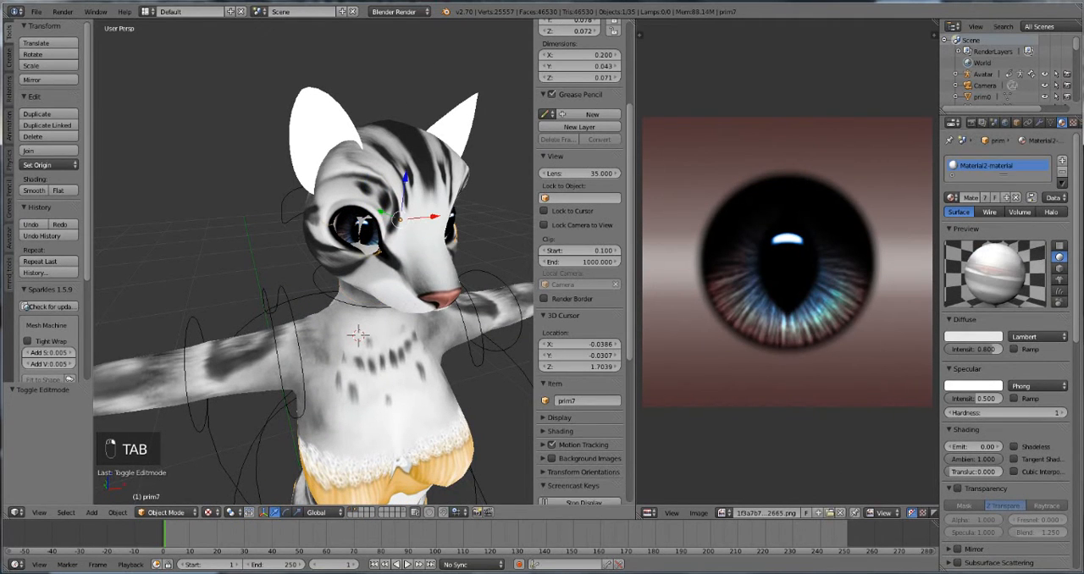
middle_drag(370, 244, 316, 185)
scroll(313, 203, down, 2)
Step: Select all geometry of the ear mesh prim29 in edit mode and assign the loaded ear texture, the 6bcb6aa8 .png image, to its UV layout
right_click(359, 136)
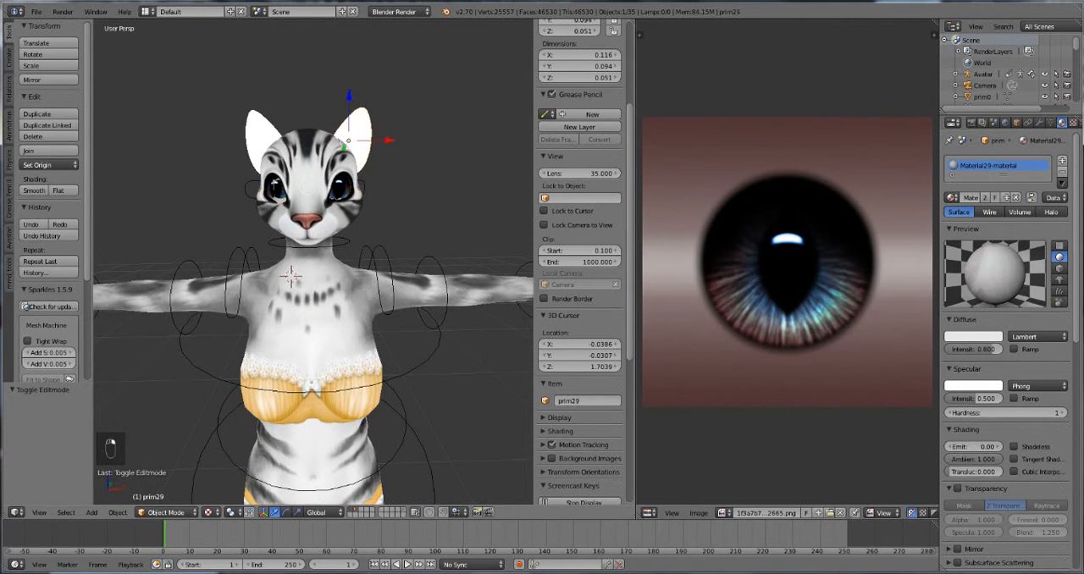
key(Tab)
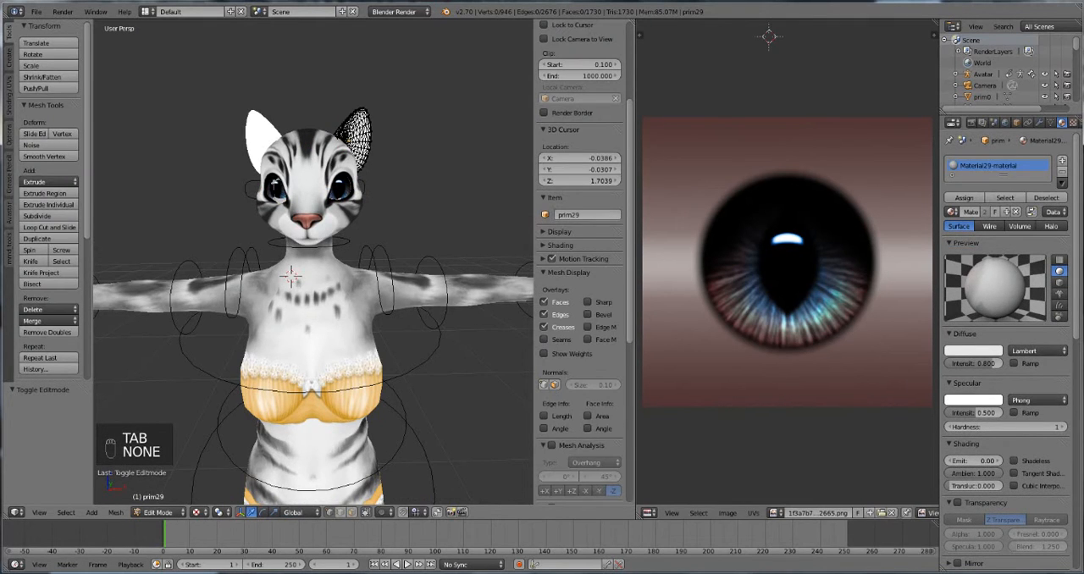
key(Tab)
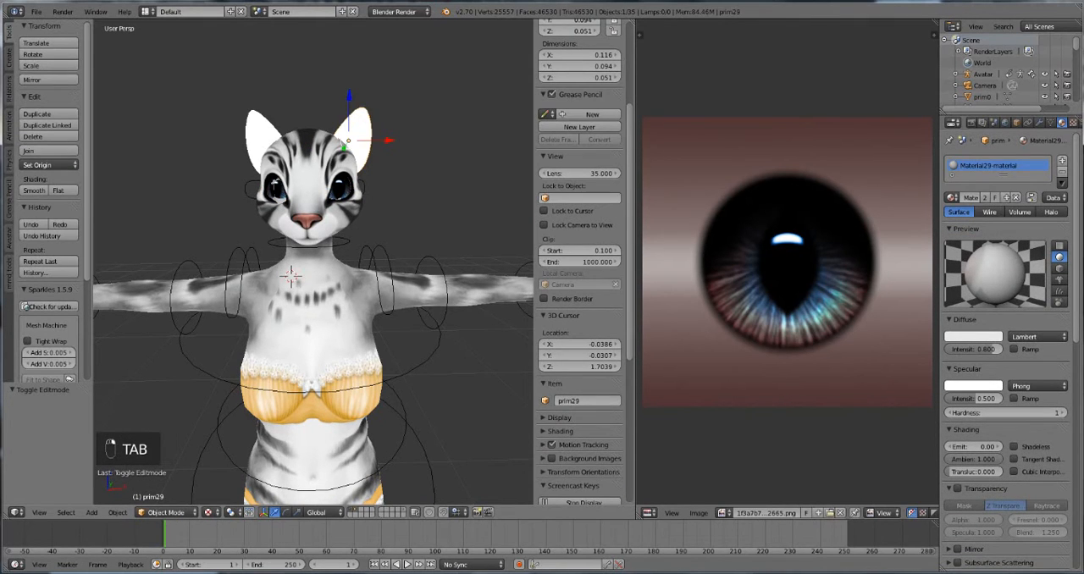
key(Tab)
key(a)
key(a)
key(a)
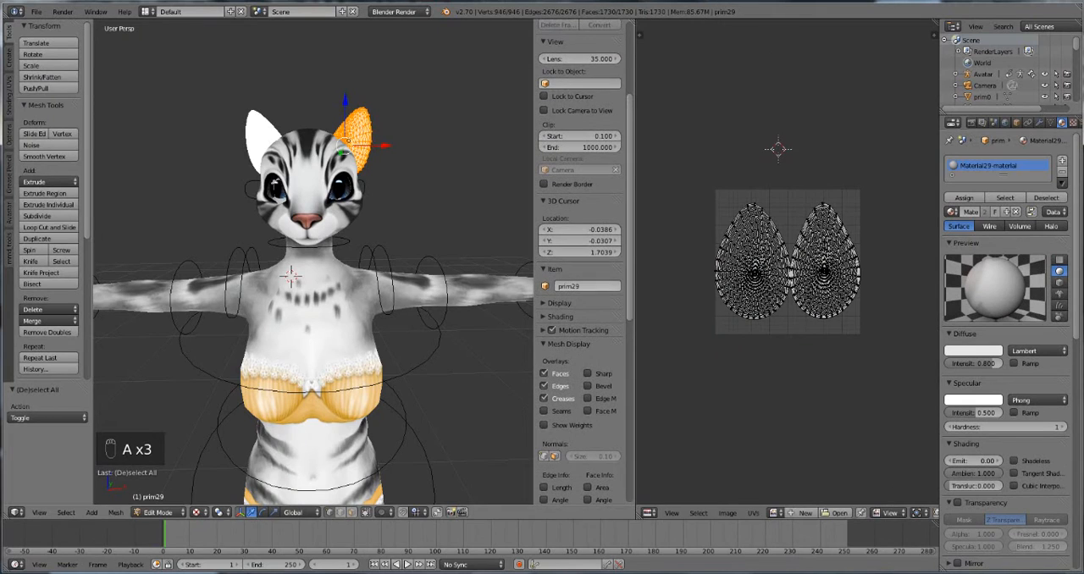
click(777, 514)
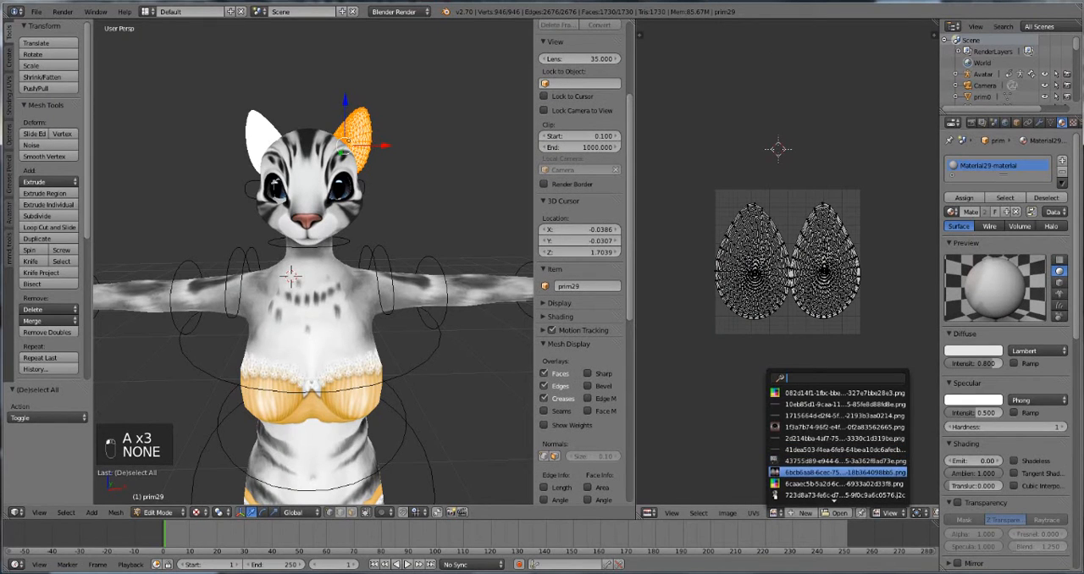
click(838, 471)
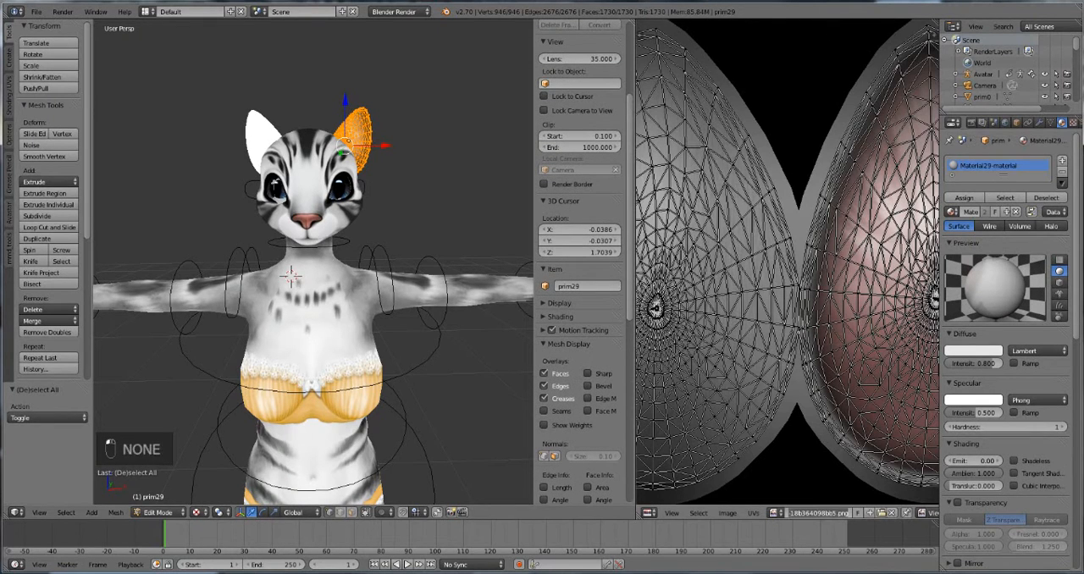
Step: Copy the ear image's name from prim29 and assign the same 6bcb6aa8 .png texture to all of the other ear mesh prim30's UV layout
key(ctrl+c)
key(Return)
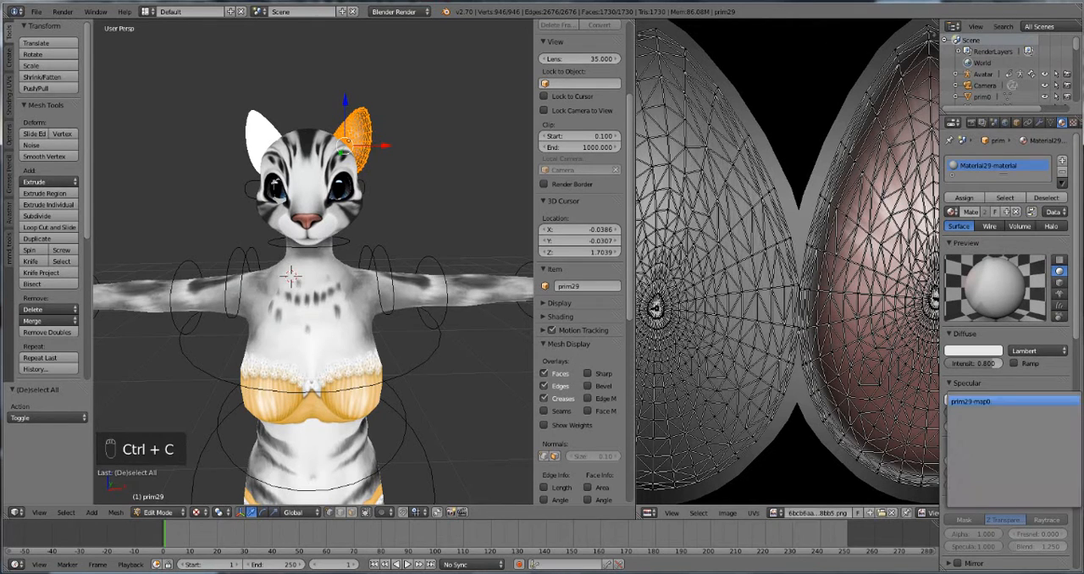
key(Tab)
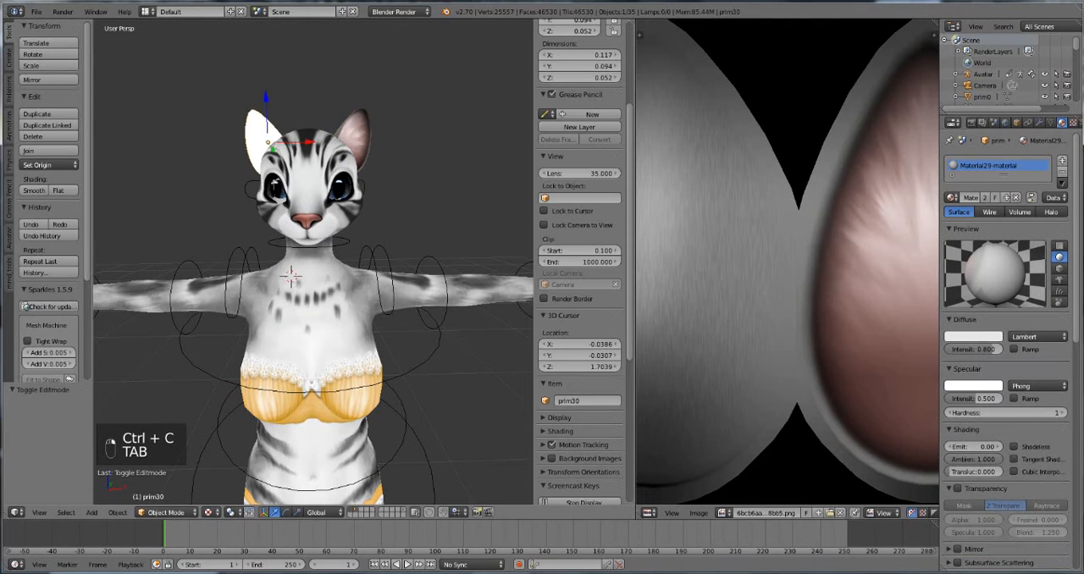
key(Tab)
key(a)
key(a)
key(a)
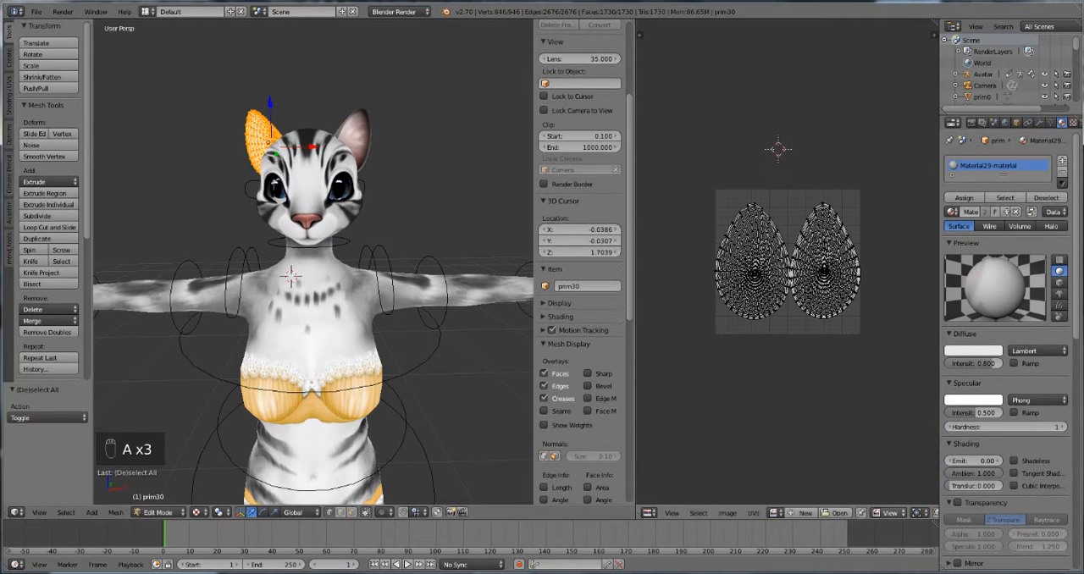
click(776, 512)
key(ctrl+v)
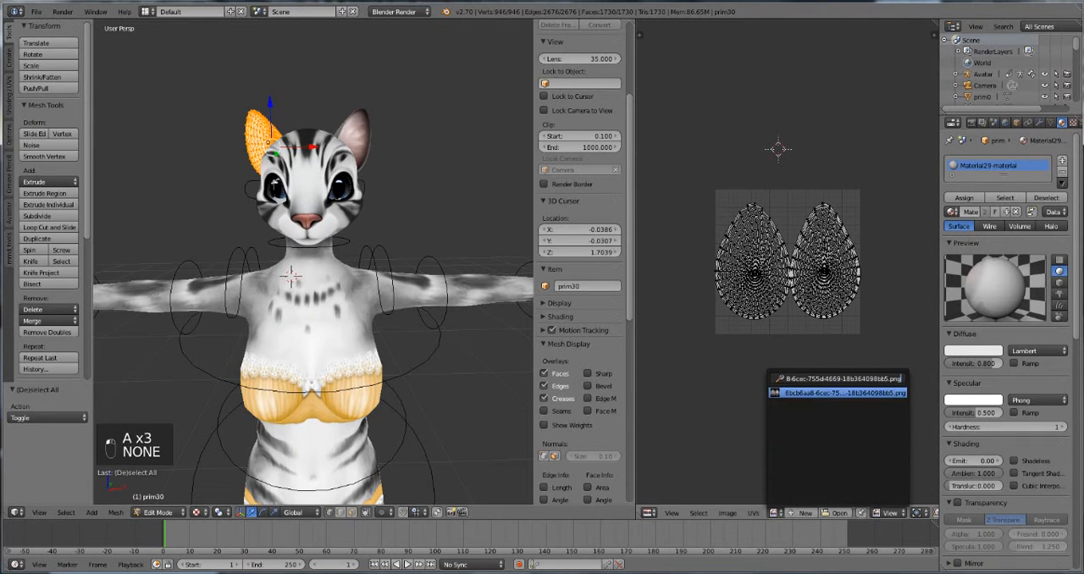
key(Return)
key(Tab)
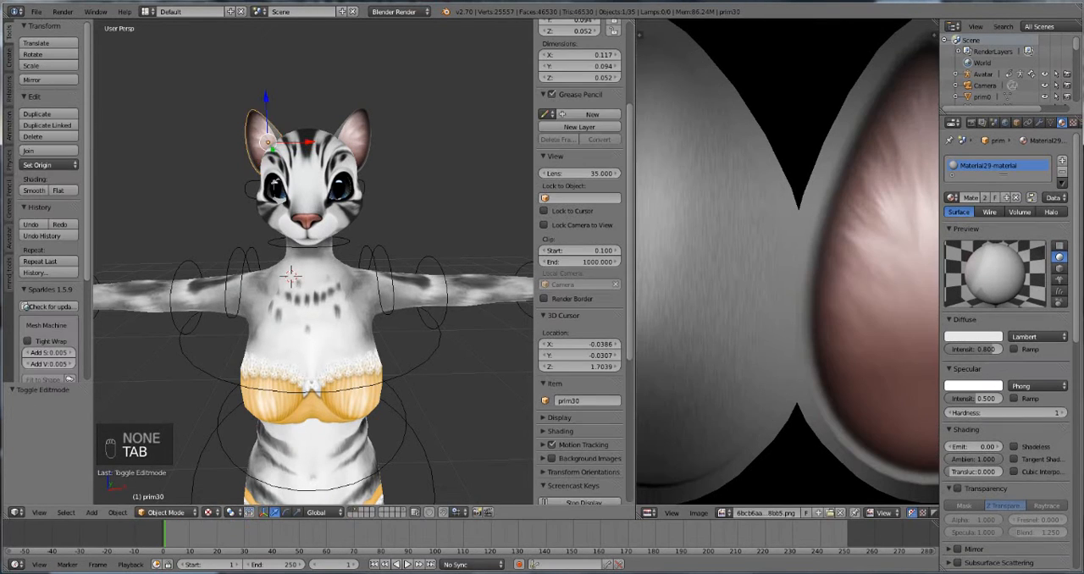
Step: Select the foot mesh prim1 and all of its geometry in edit mode
scroll(323, 479, down, 4)
middle_drag(323, 479, 326, 410)
right_click(324, 409)
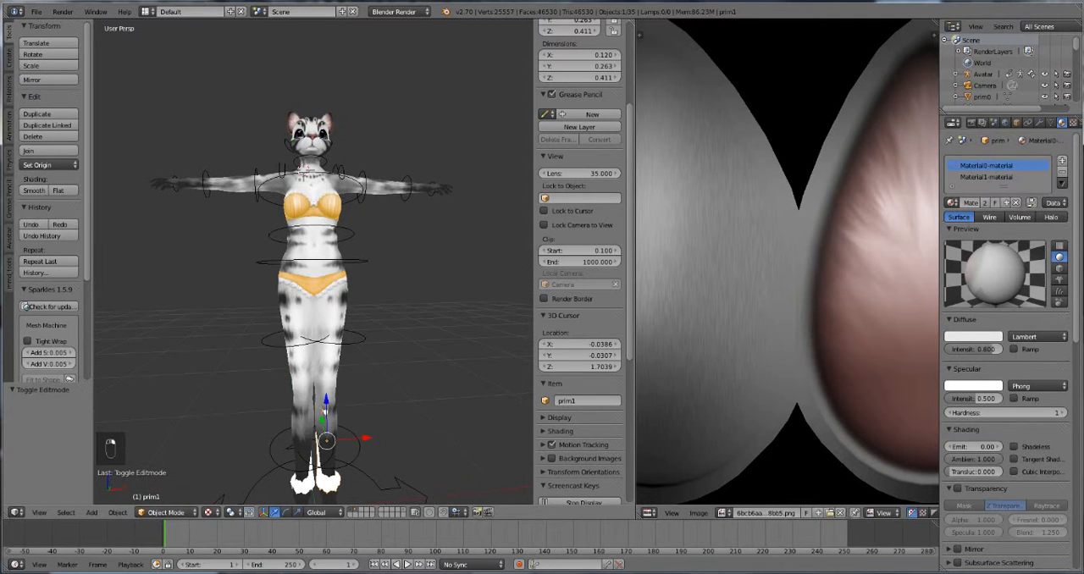
key(Tab)
key(a)
key(a)
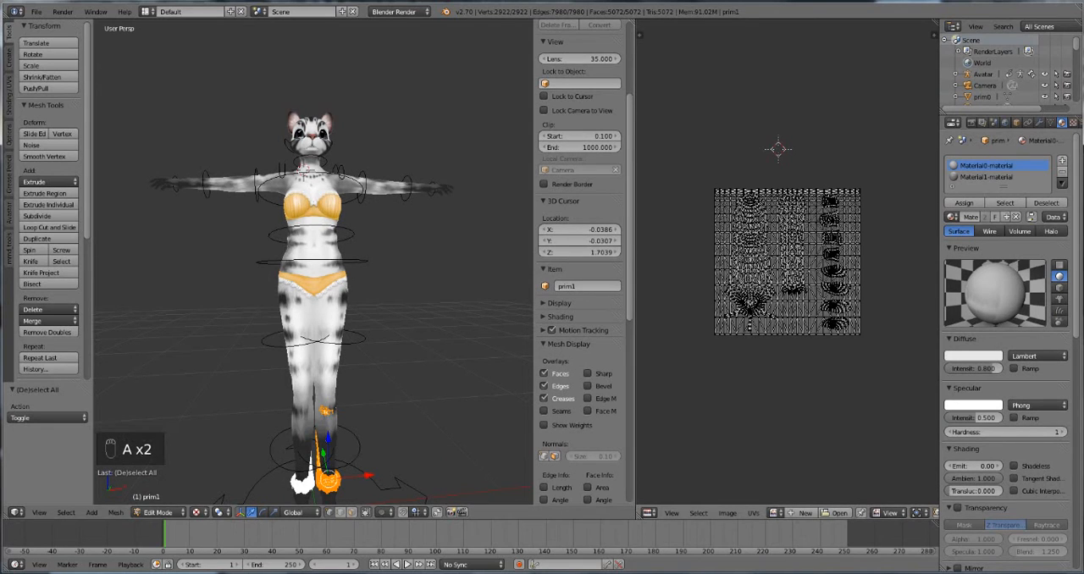
Step: Load 43755d89-e944-6ece-2645-3a362f8ad73e.j2c from the Clar tutorial folder as prim1's UV image, identifying it among the thumbnails, and leave edit mode
click(777, 513)
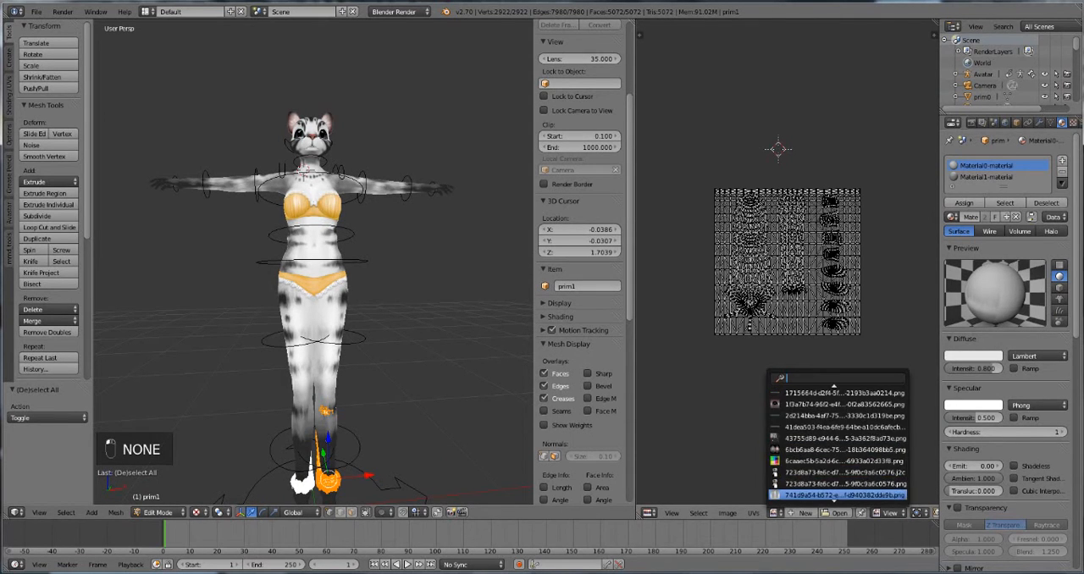
scroll(839, 440, down, 10)
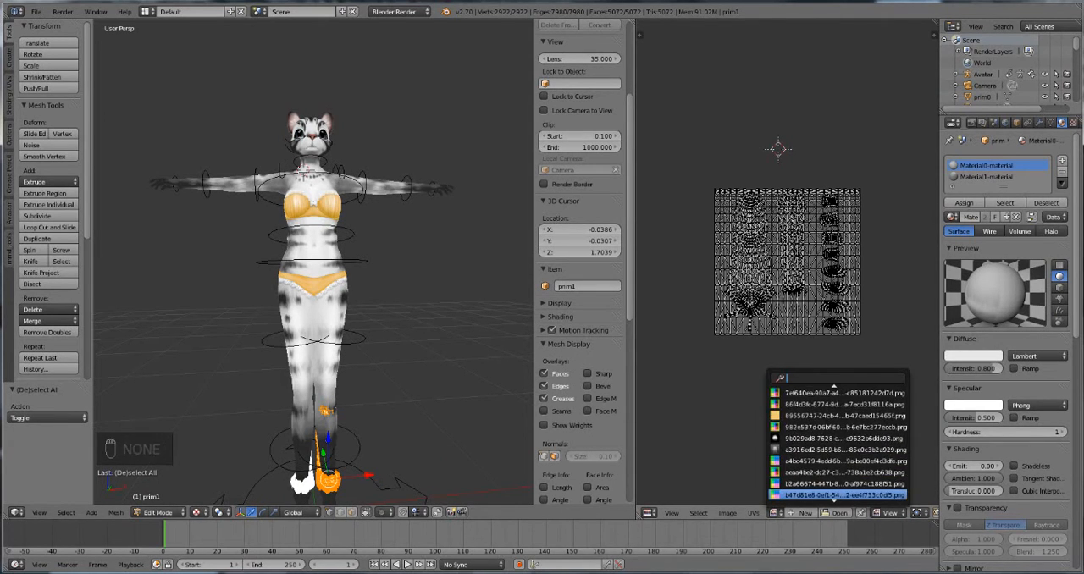
scroll(838, 490, down, 1)
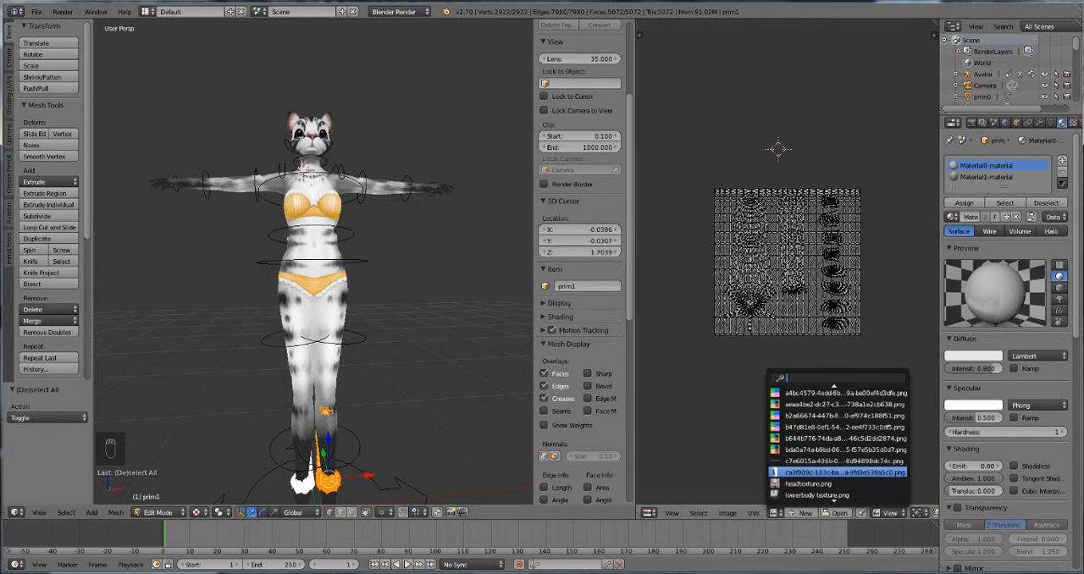
scroll(839, 495, down, 3)
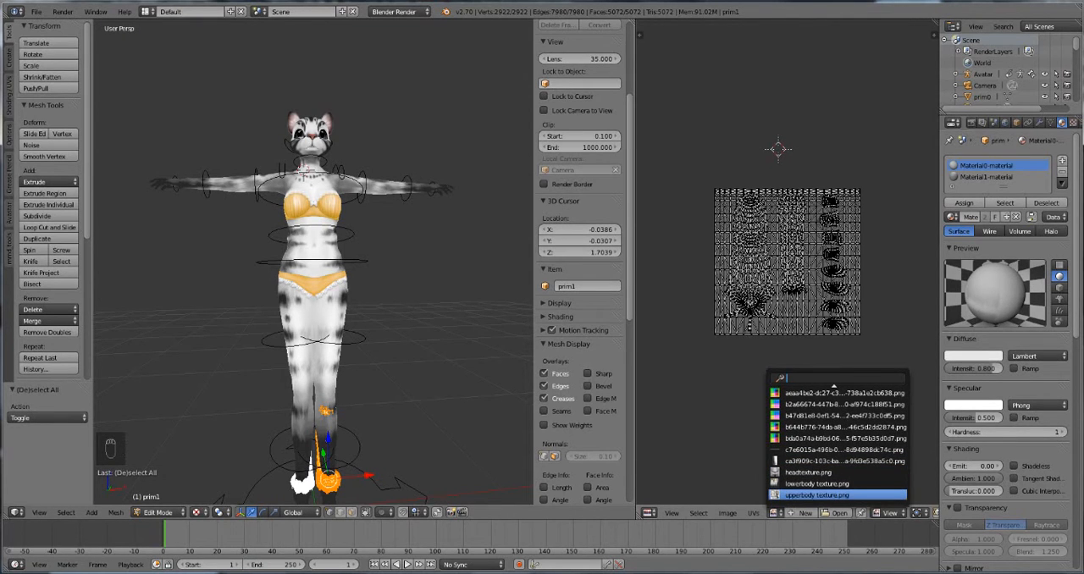
click(838, 513)
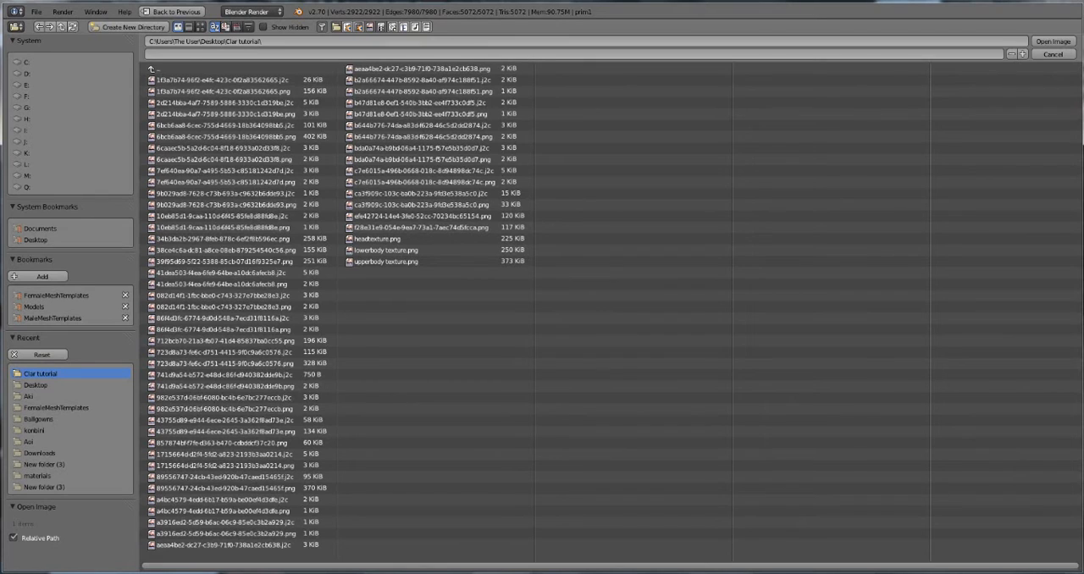
click(200, 27)
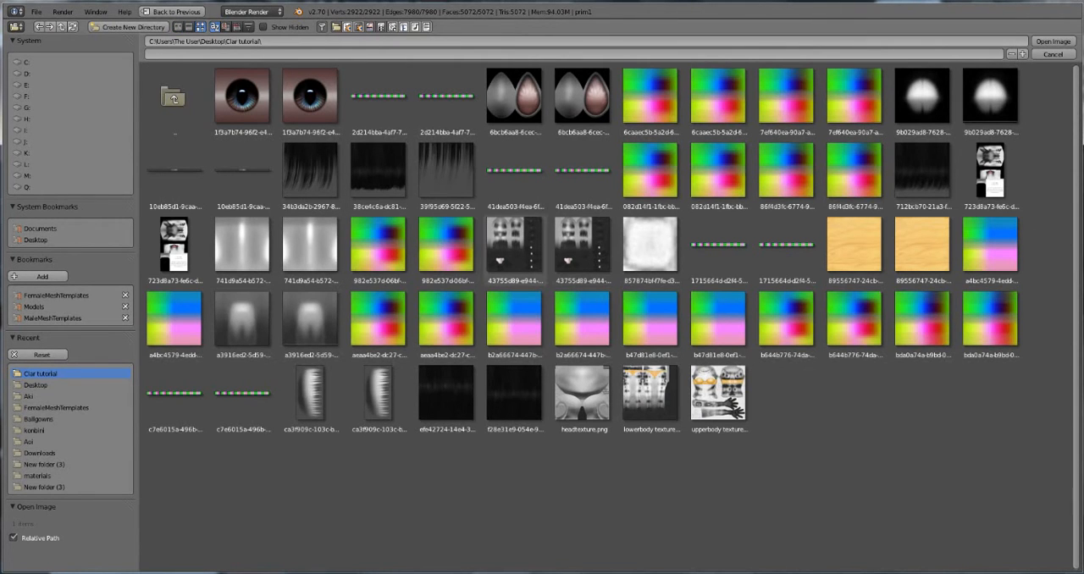
click(515, 245)
click(1052, 40)
key(Tab)
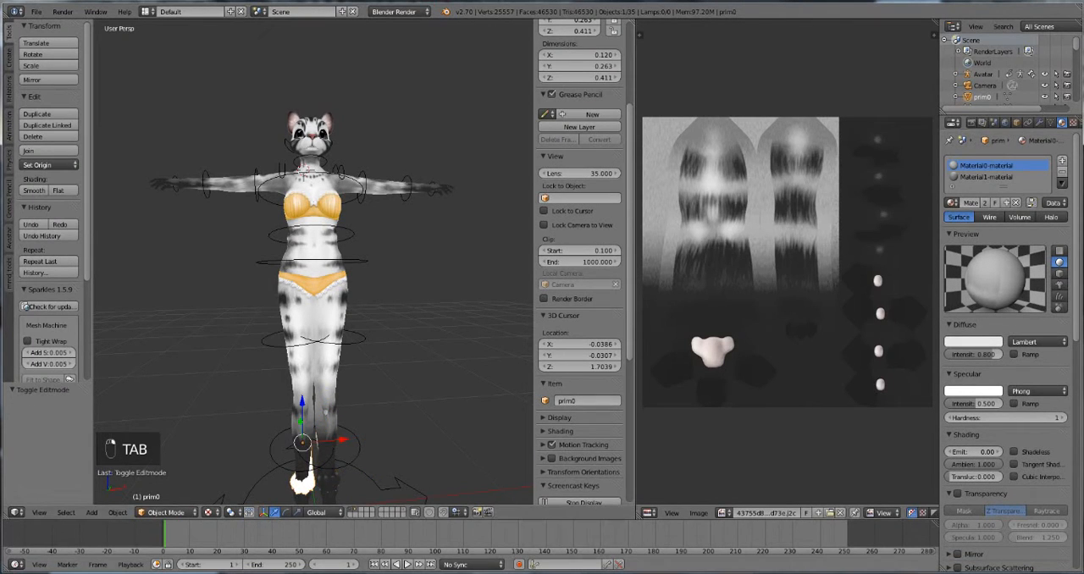
Step: Copy the foot image's name and select all geometry of the other foot mesh, prim0, in edit mode
click(767, 514)
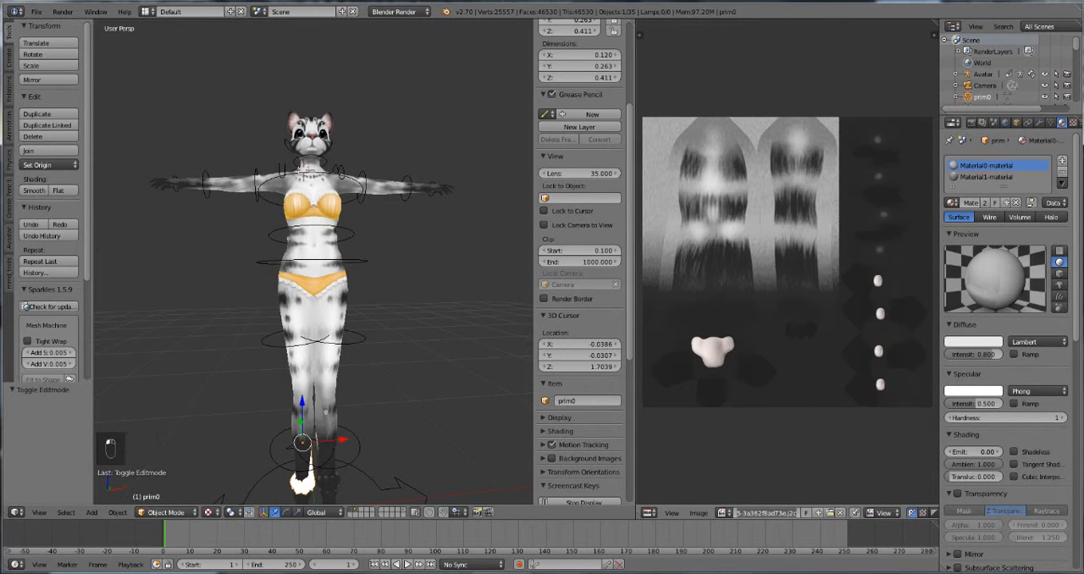
right_click(312, 364)
key(Tab)
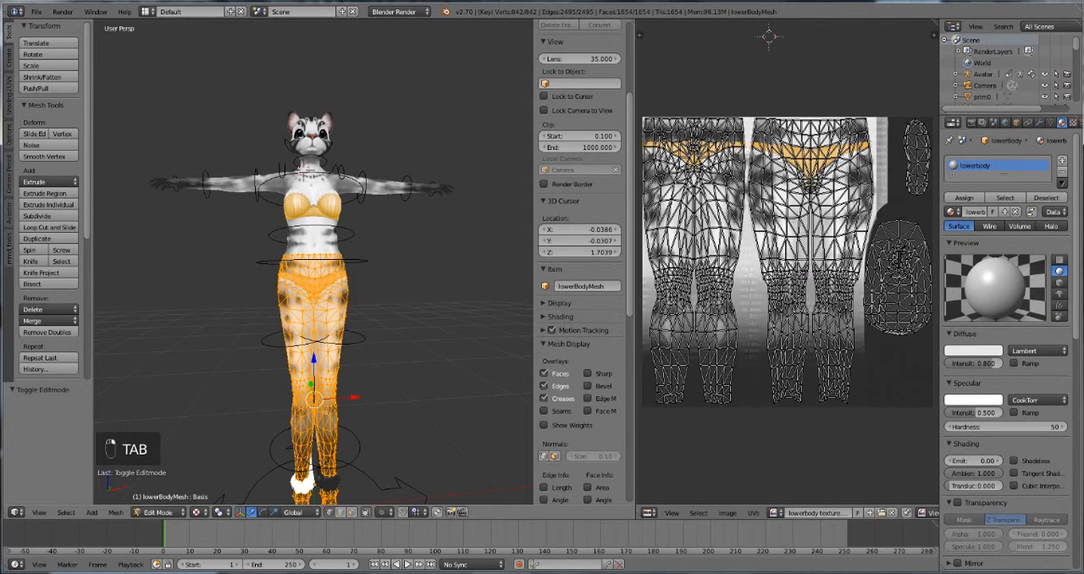
key(Tab)
right_click(302, 483)
key(Tab)
key(a)
key(a)
key(a)
key(a)
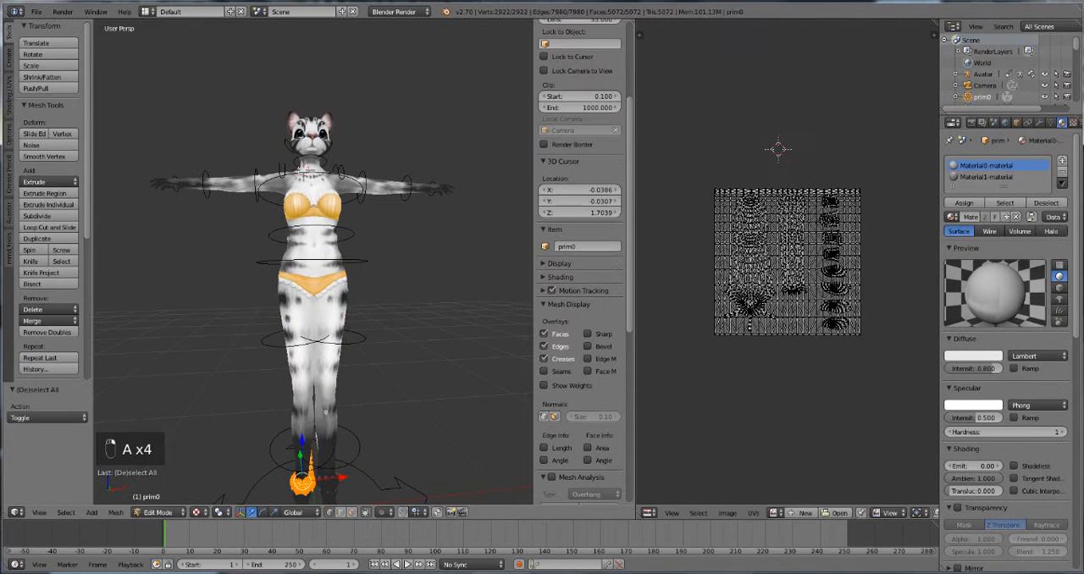
Step: Find the 43755d89 .j2c image by its copied name and assign it to all of prim0's UV layout, leaving edit mode
scroll(584, 254, up, 1)
click(775, 513)
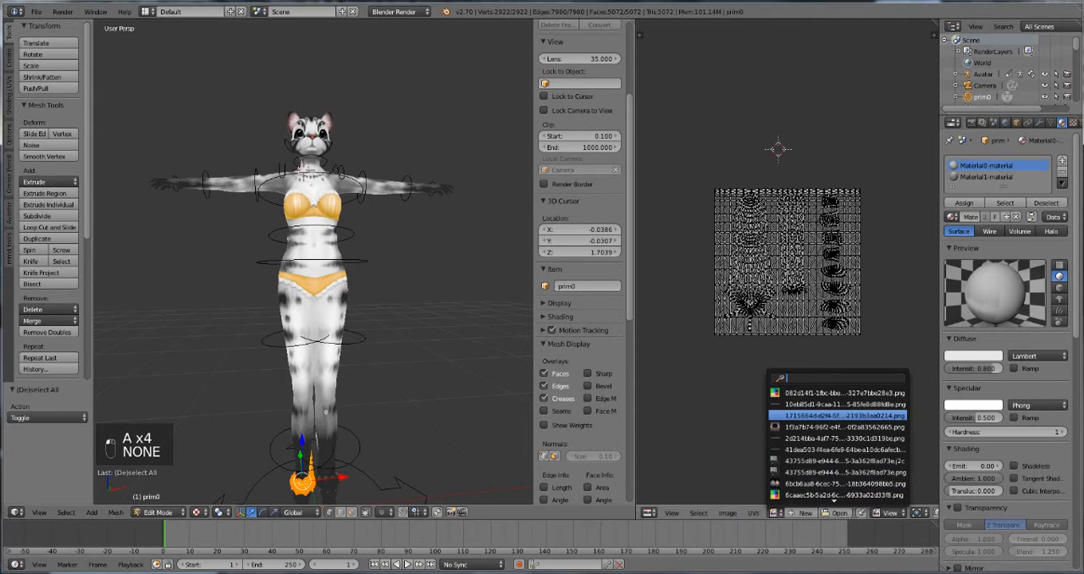
key(ctrl+v)
key(Return)
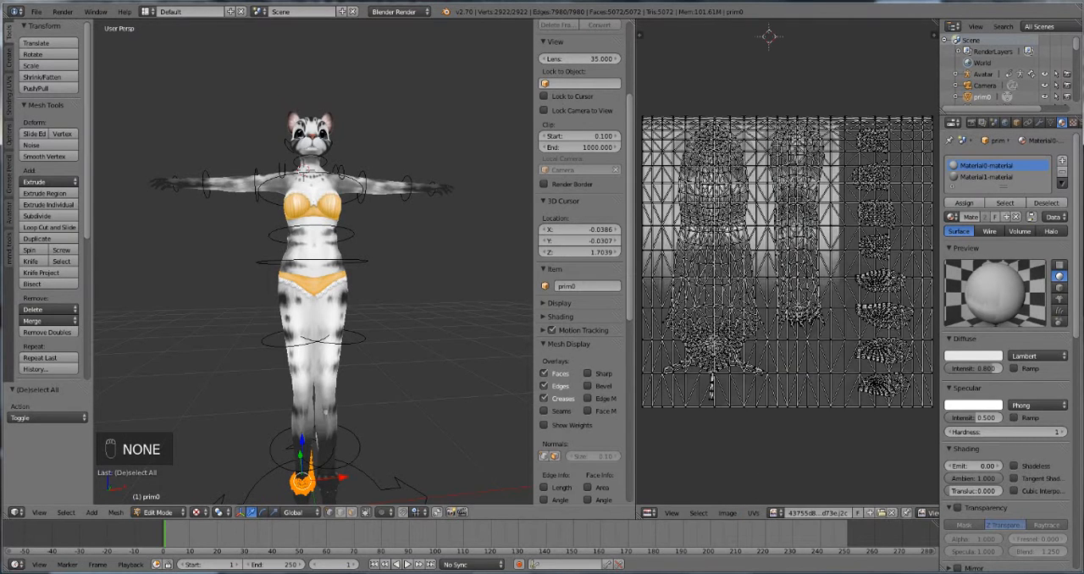
key(Tab)
Step: Inspect the fully textured avatar from several angles and save the file
mouse_move(325, 412)
middle_down()
mouse_move(445, 413)
mouse_move(426, 403)
mouse_move(303, 406)
mouse_move(326, 408)
middle_up()
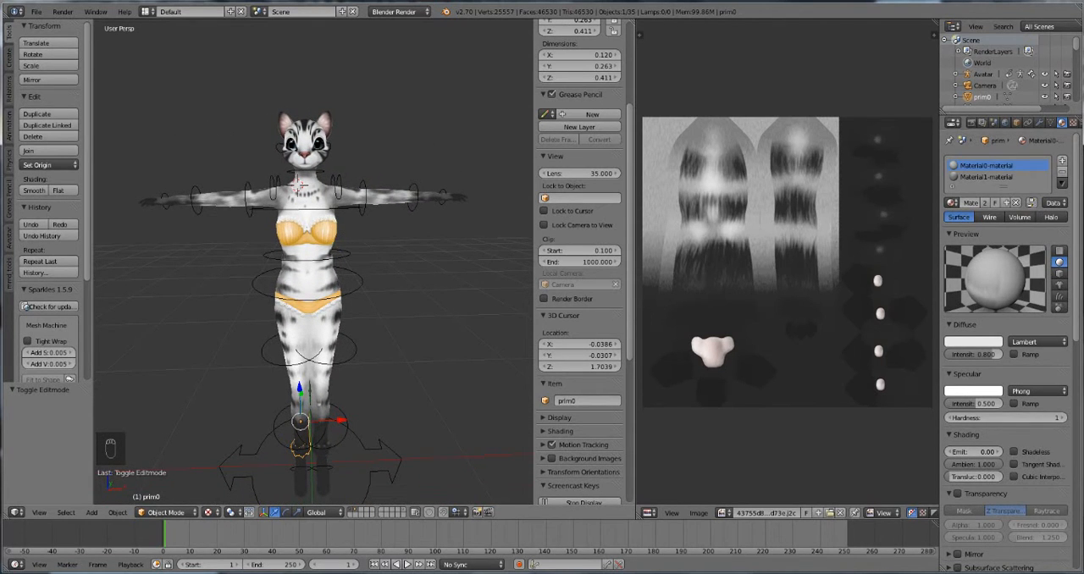
middle_drag(326, 408, 356, 420)
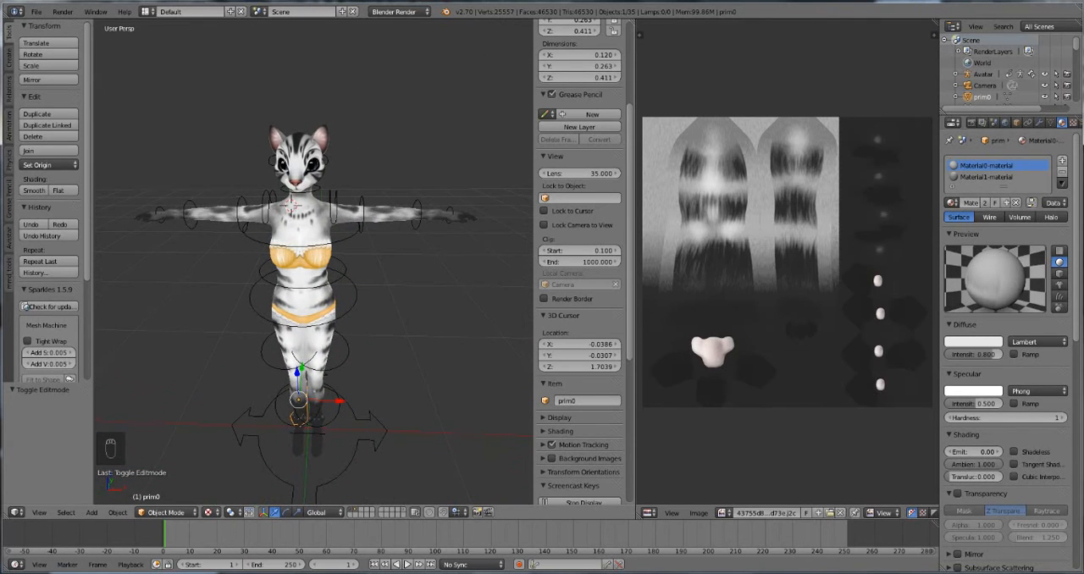
mouse_move(356, 420)
middle_down()
mouse_move(368, 398)
mouse_move(353, 410)
middle_up()
click(36, 11)
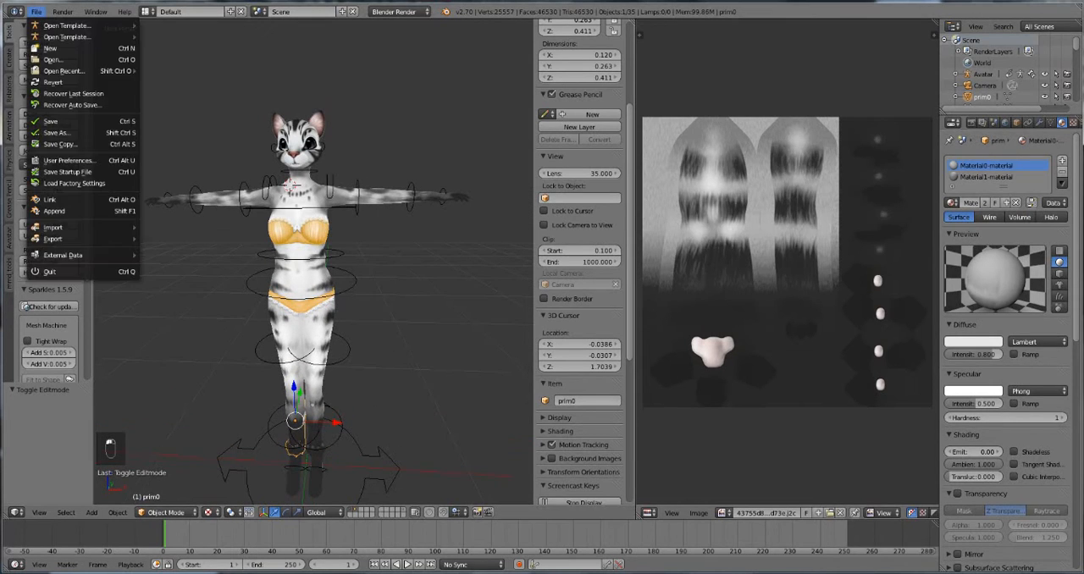
click(52, 122)
Step: Clear the object selection with only the head and foot mesh layer shown, and display the body and rig layer again
middle_drag(334, 435, 366, 367)
scroll(366, 368, up, 1)
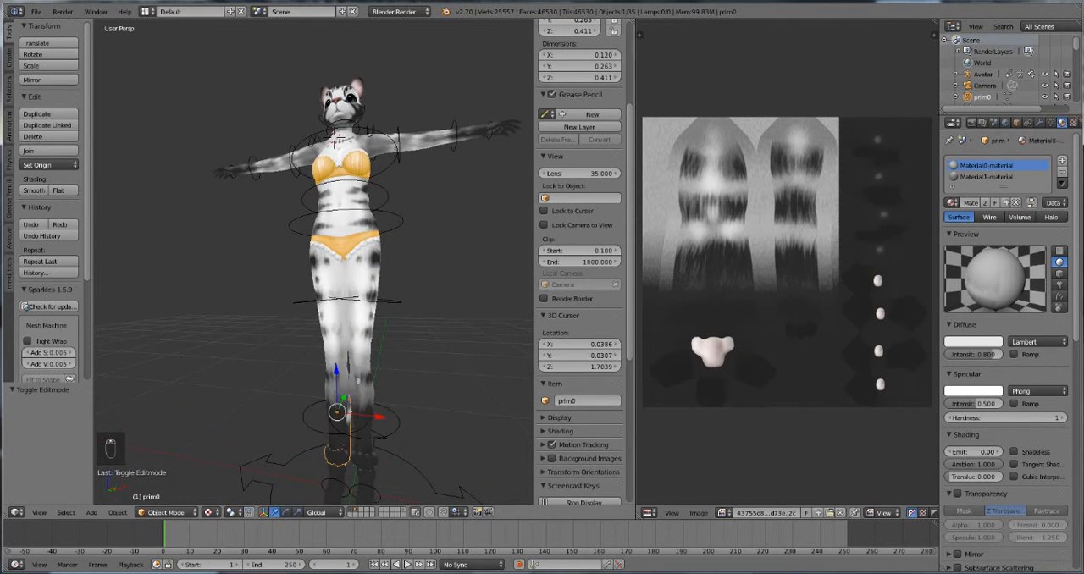
middle_drag(366, 367, 366, 407)
click(358, 510)
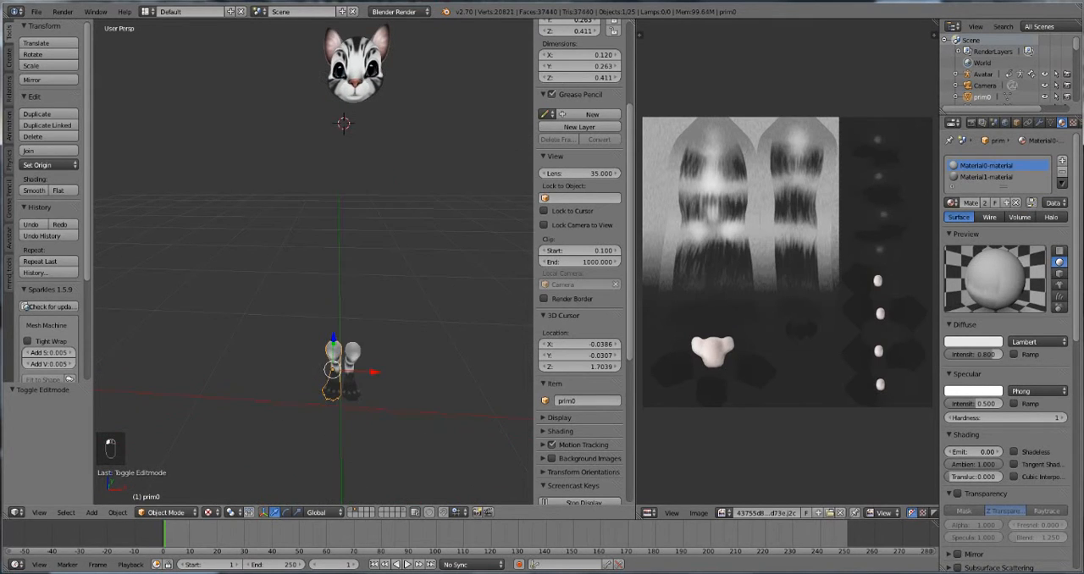
key(a)
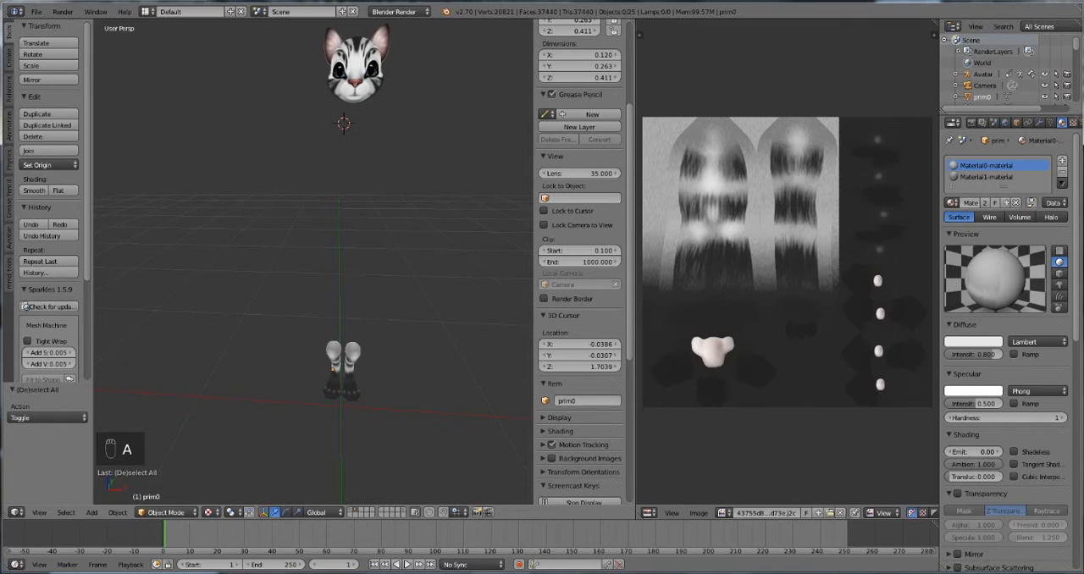
click(353, 510)
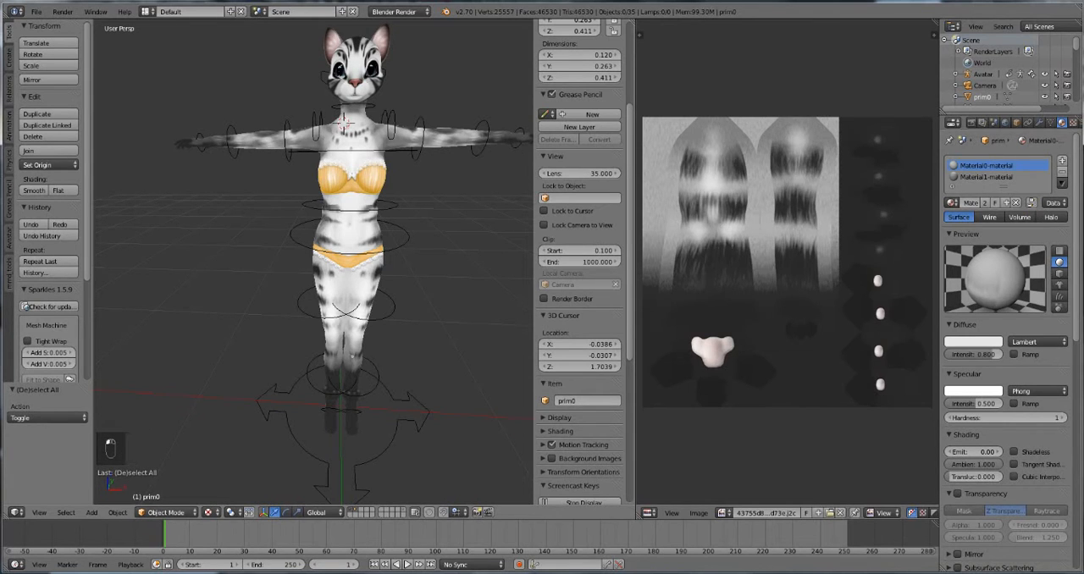
key(a)
key(a)
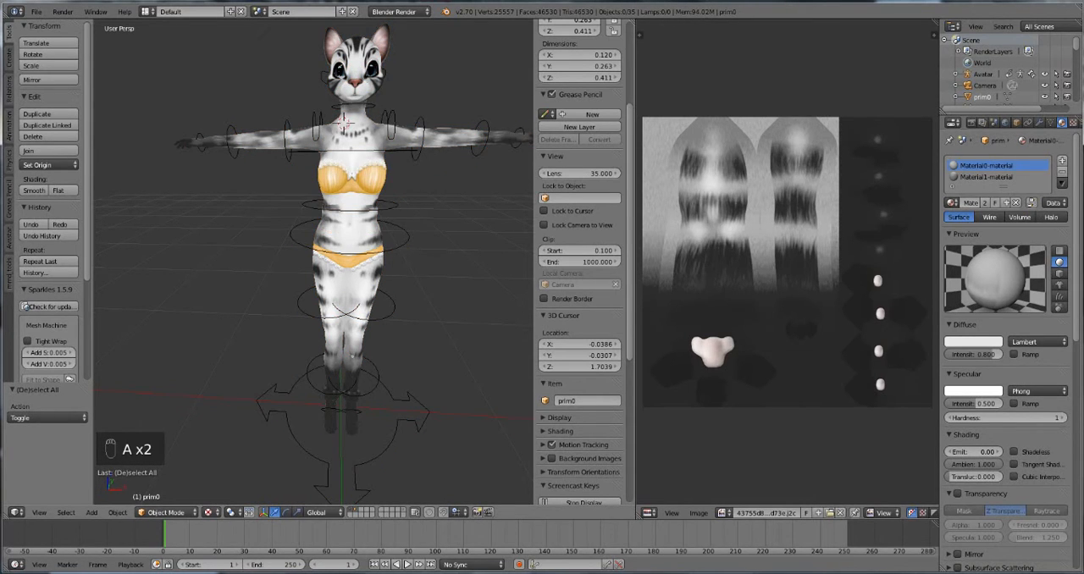
Step: Select all head and foot meshes on their isolated layer, show the body and rig again, and add the Avatar armature to the selection
click(358, 509)
key(a)
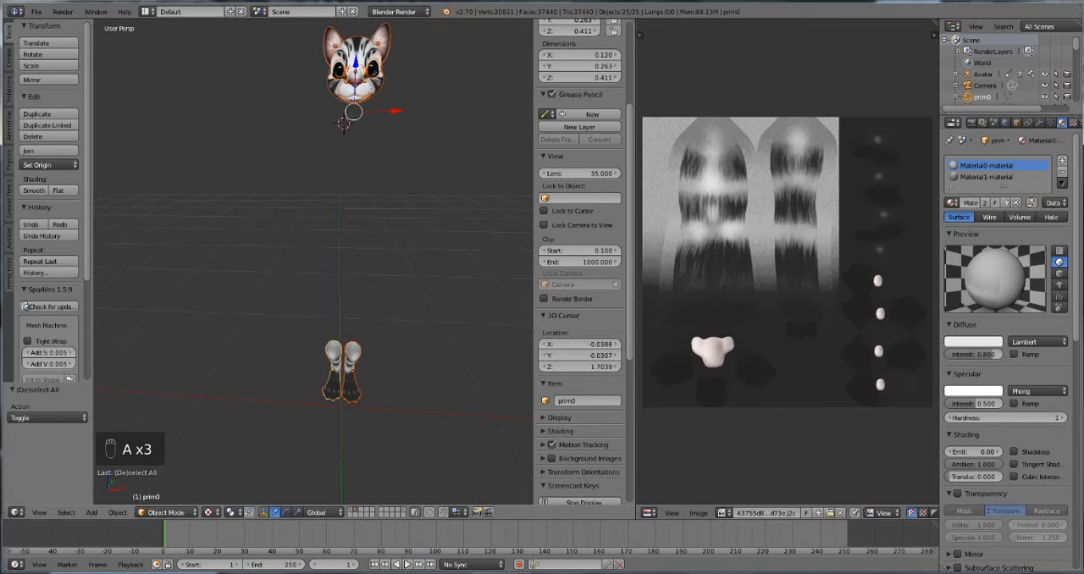
shift+click(353, 510)
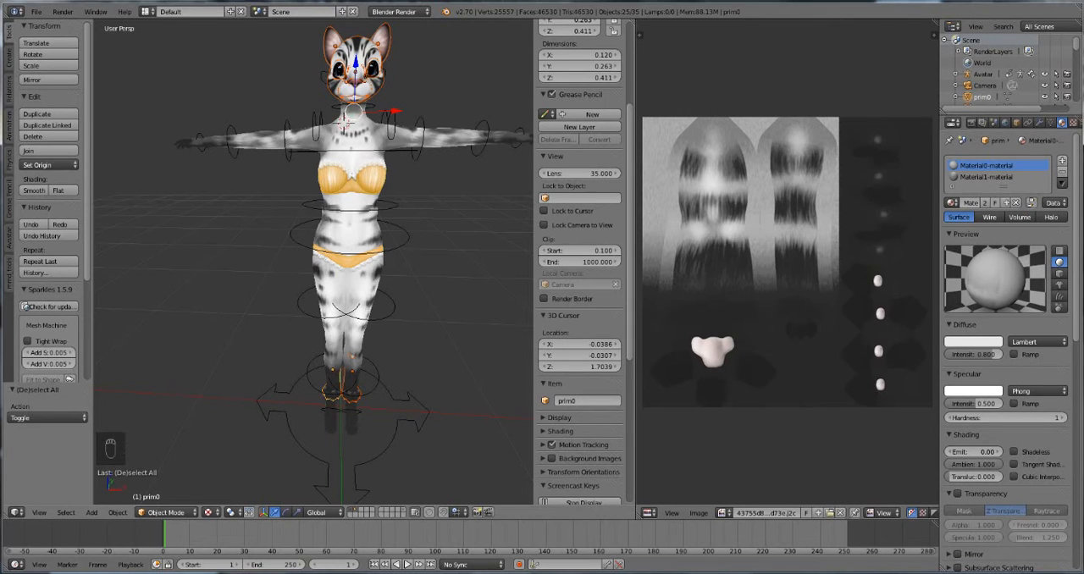
shift+right_click(357, 474)
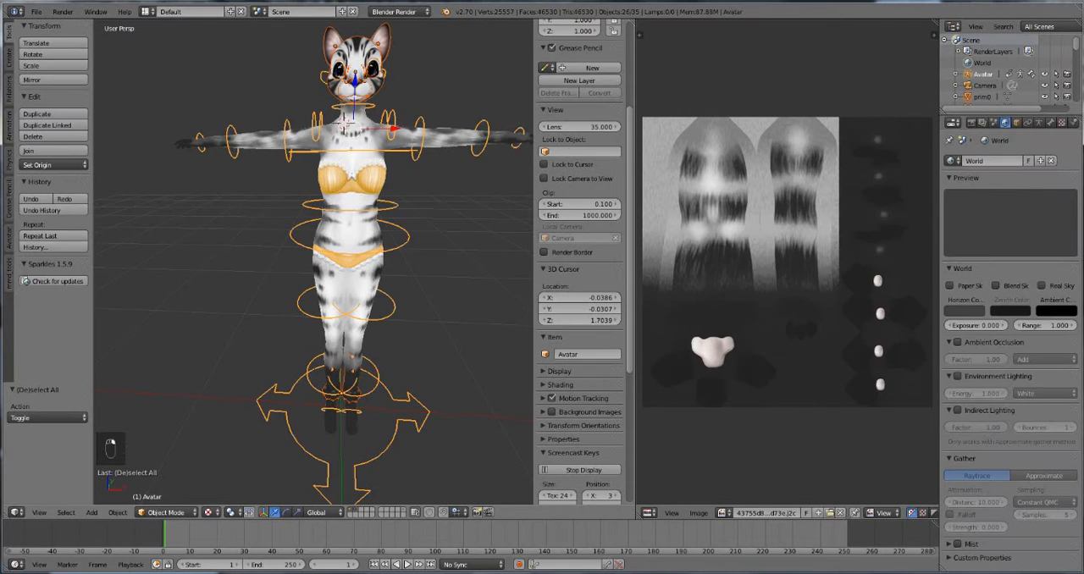
Step: Assign the Avatar armature to the selected head and foot meshes with Avastar's skinning tools, using Meshes as the weight source and Clear weights enabled
click(10, 238)
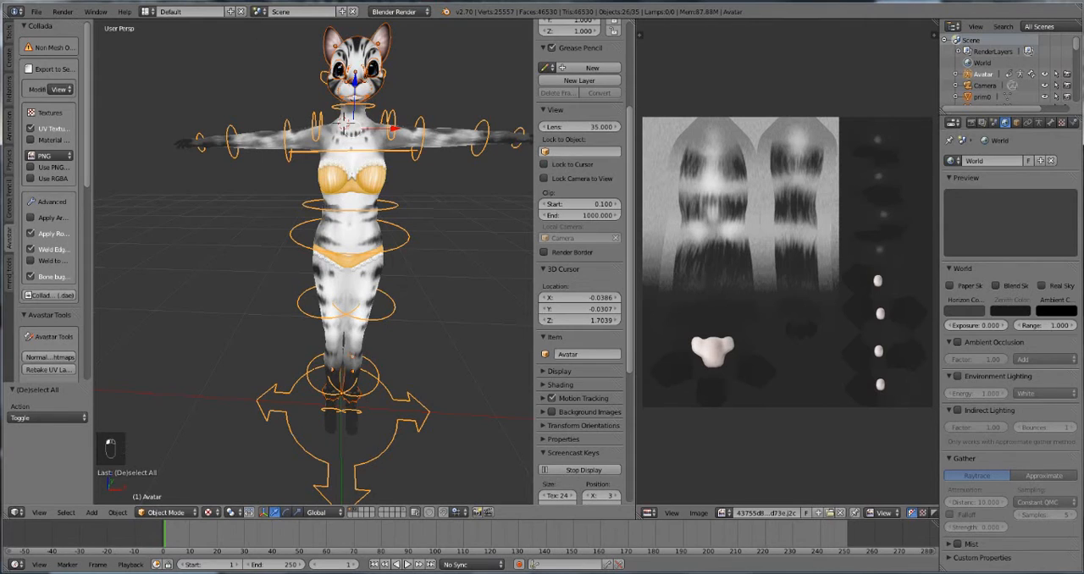
drag(93, 238, 146, 238)
scroll(76, 238, down, 6)
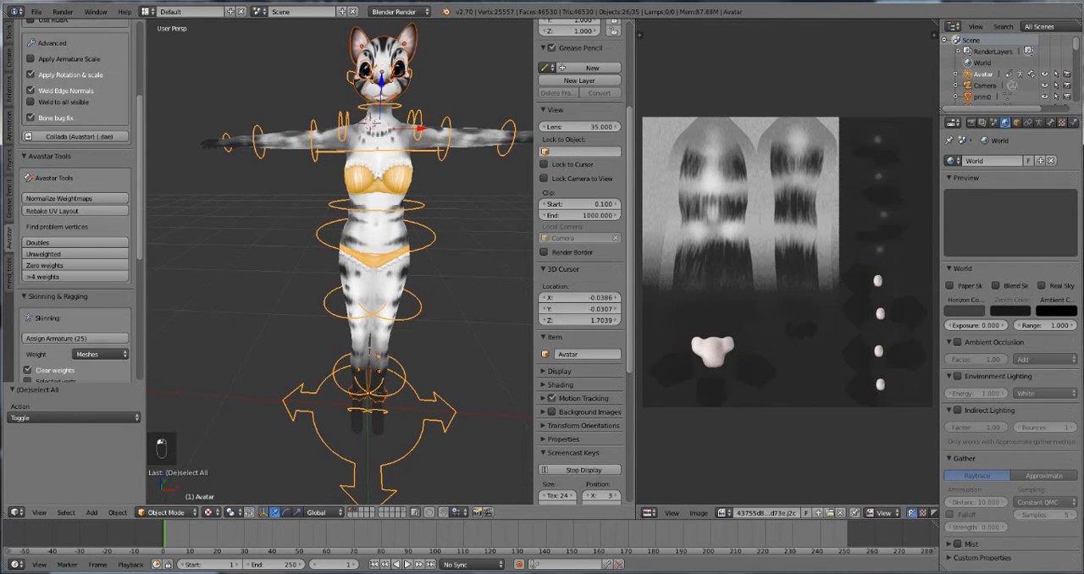
click(75, 293)
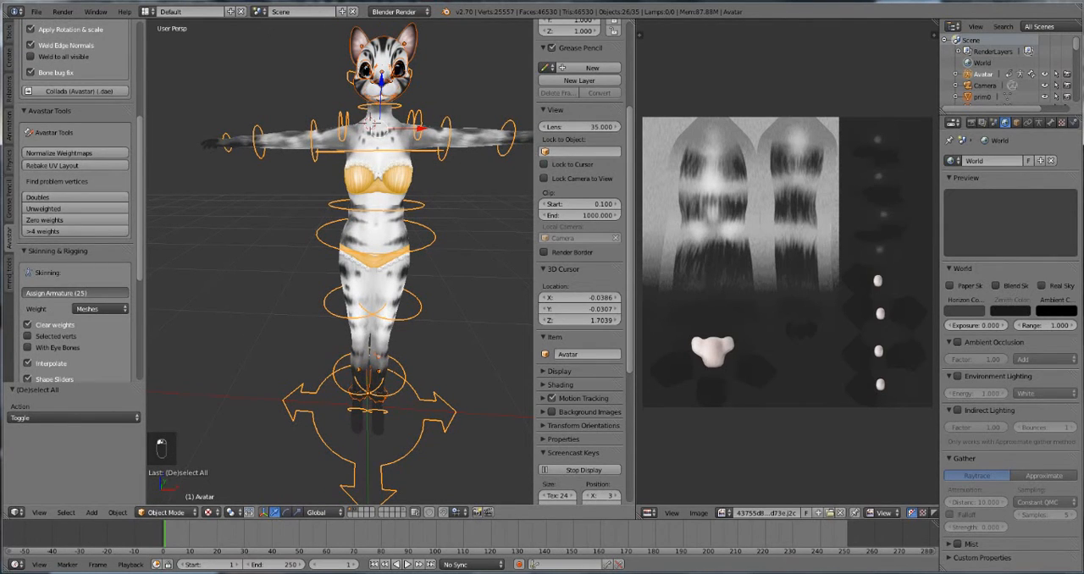
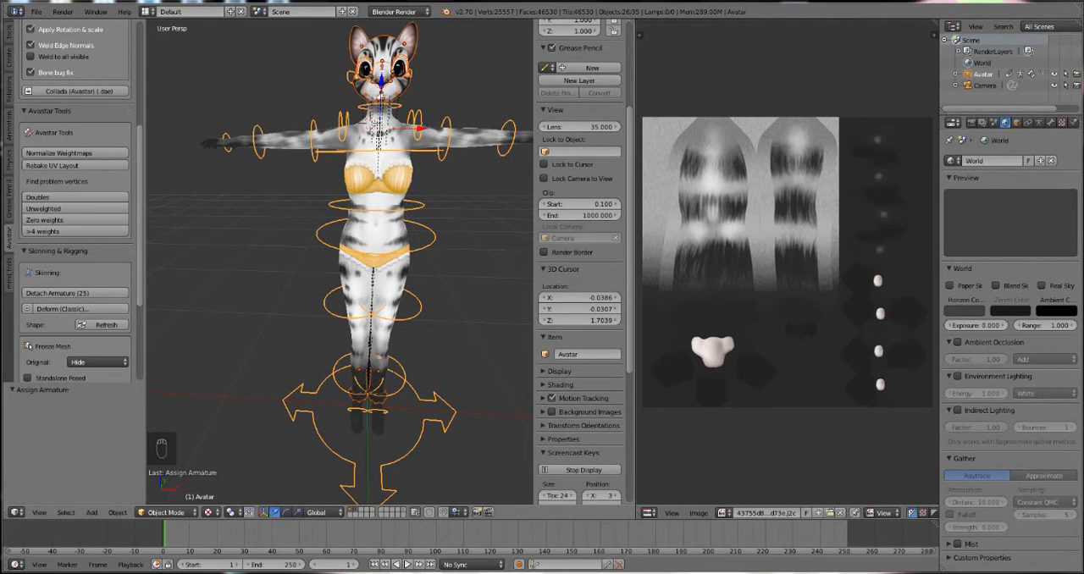
Step: Put the Avatar armature in Pose Mode and test-rotate the left hip bone, settling at about -3 degrees
right_click(326, 449)
click(167, 512)
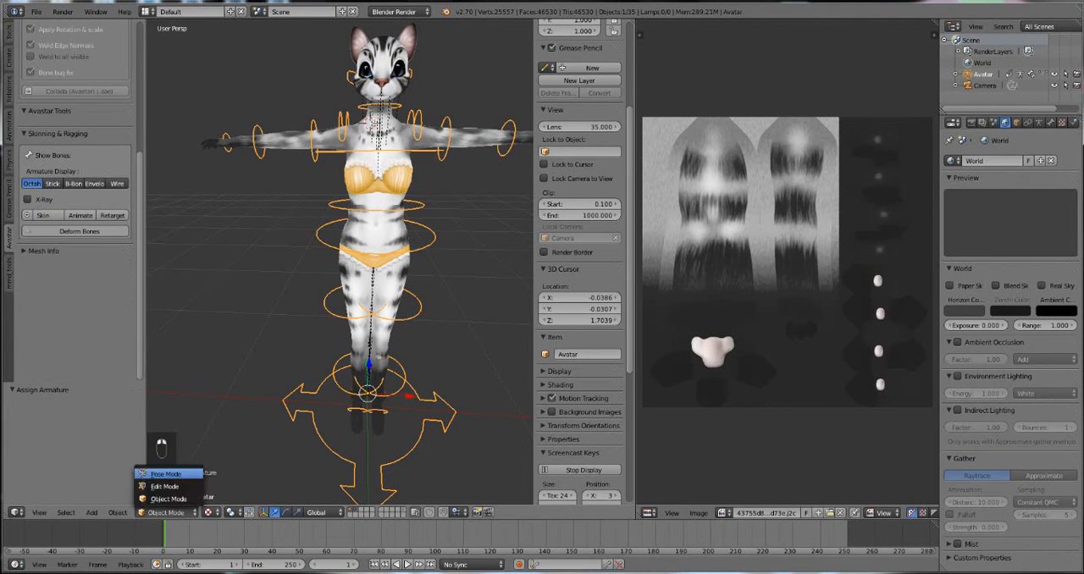
click(166, 473)
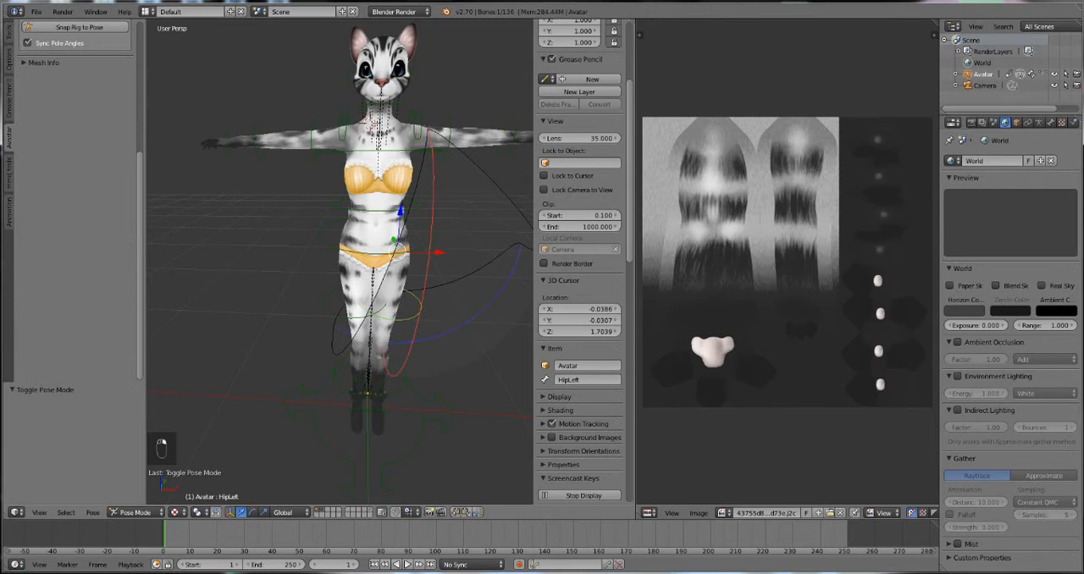
key(r)
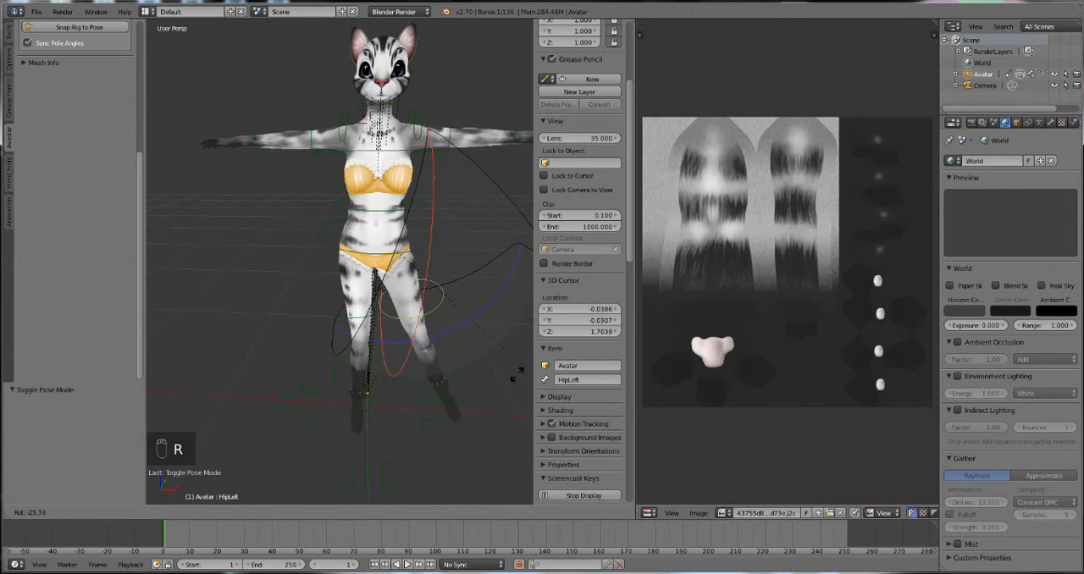
click(443, 359)
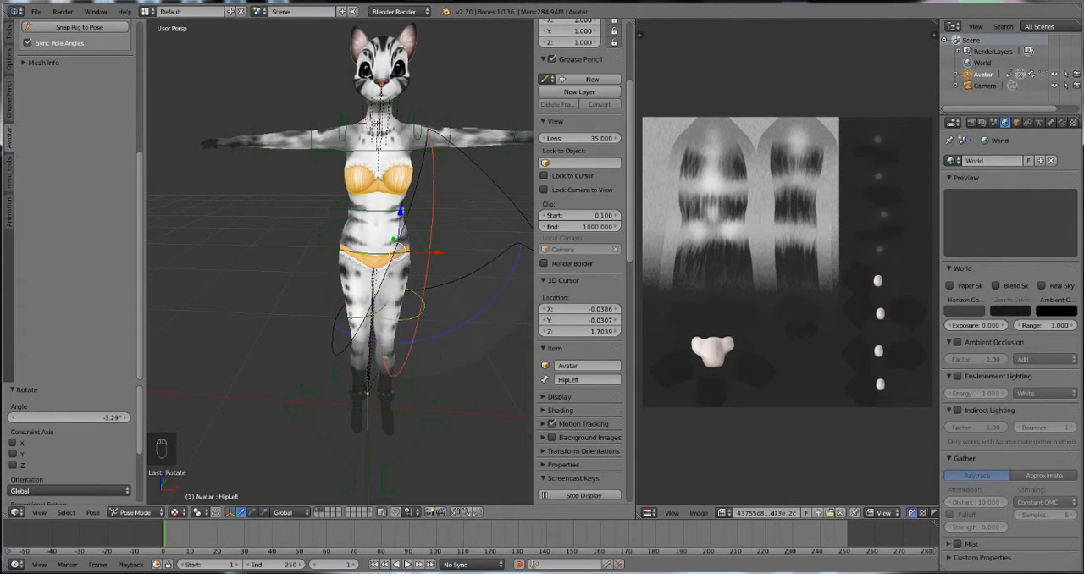
Step: Test the rig by rotating the right hip bone about 93 degrees outward and tilting the neck bone with a trackball rotation
right_click(332, 319)
key(r)
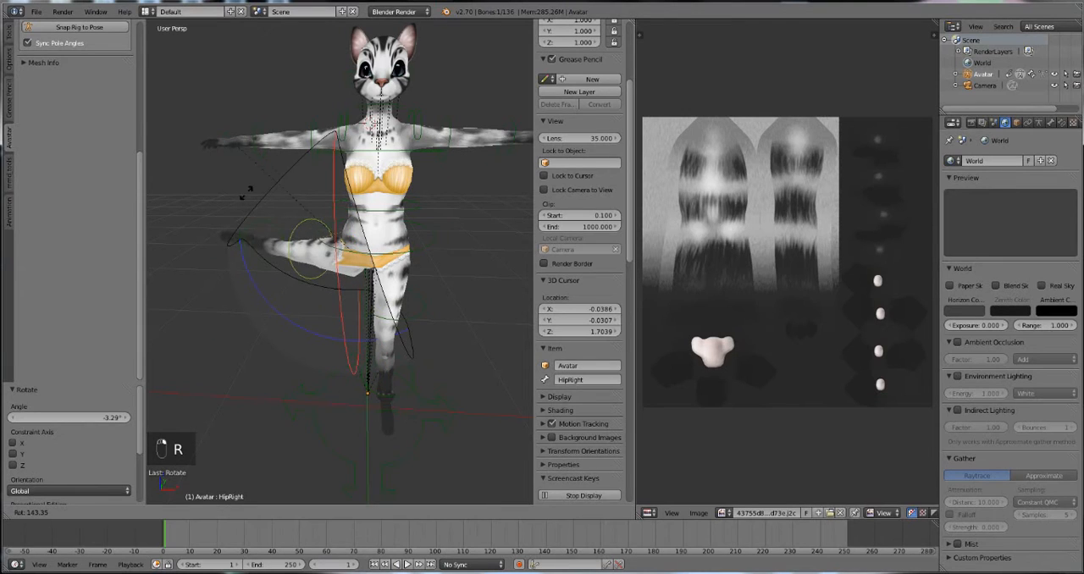
click(244, 197)
right_click(377, 110)
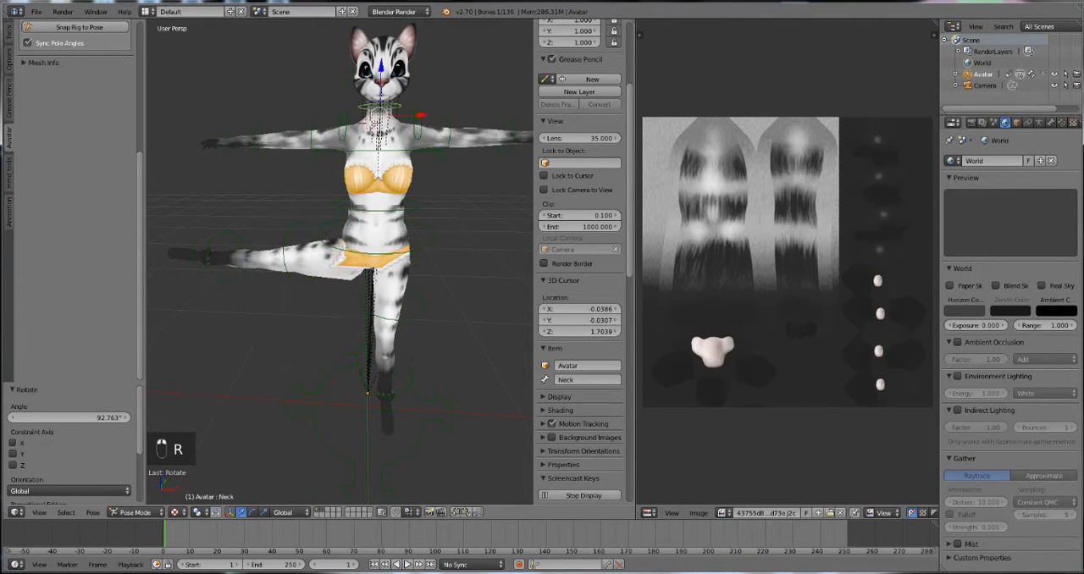
key(r)
key(r)
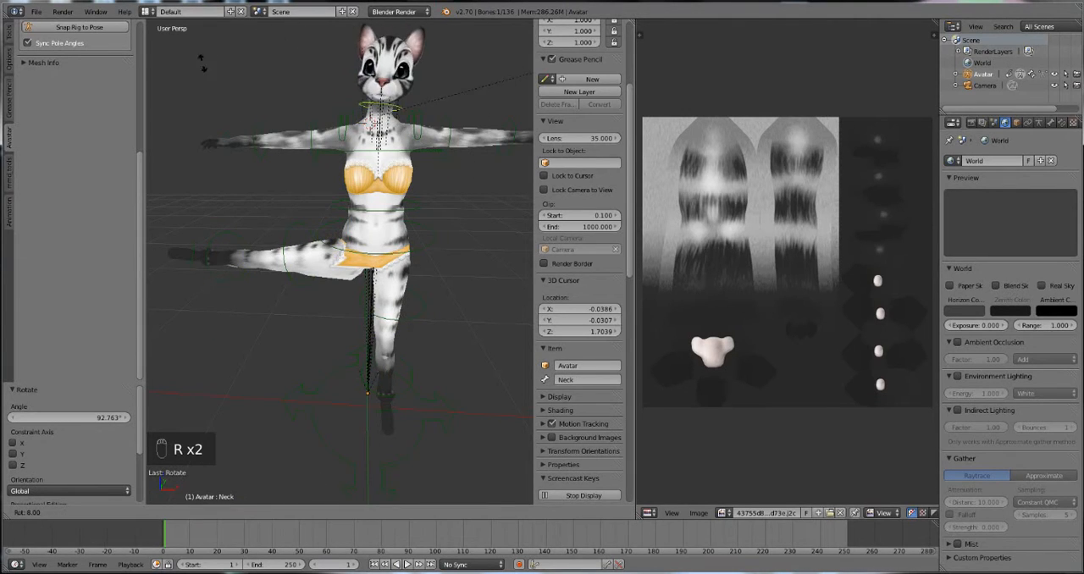
click(181, 109)
Step: Select all pose bones of the Avatar armature and clear their rotations
key(a)
key(a)
key(a)
key(alt+r)
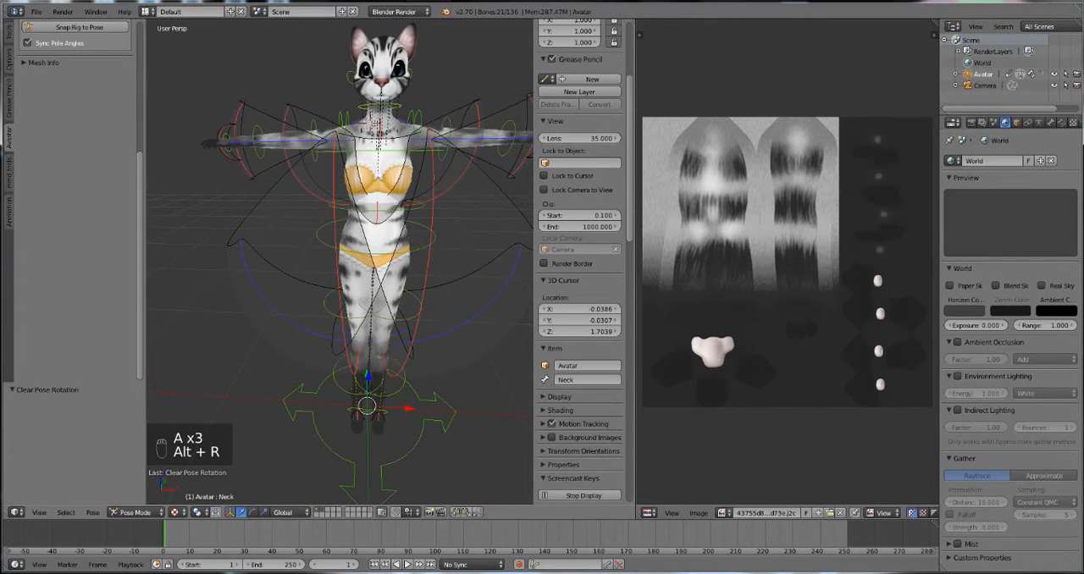
Step: Return the armature to Object Mode, select the lower body mesh, and switch it to Sculpt Mode
middle_drag(362, 421, 380, 325)
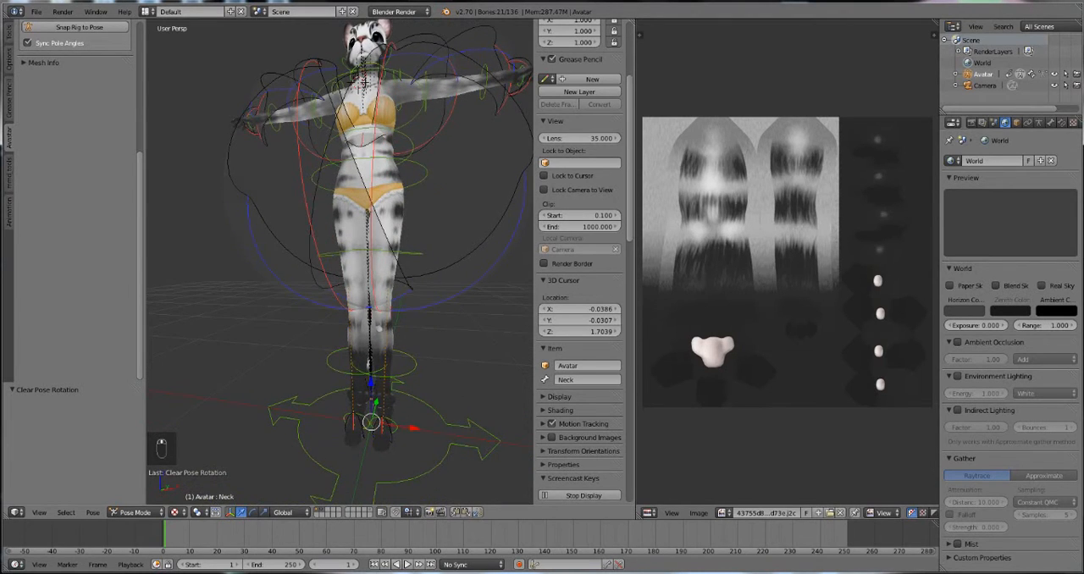
right_click(408, 253)
scroll(408, 252, up, 1)
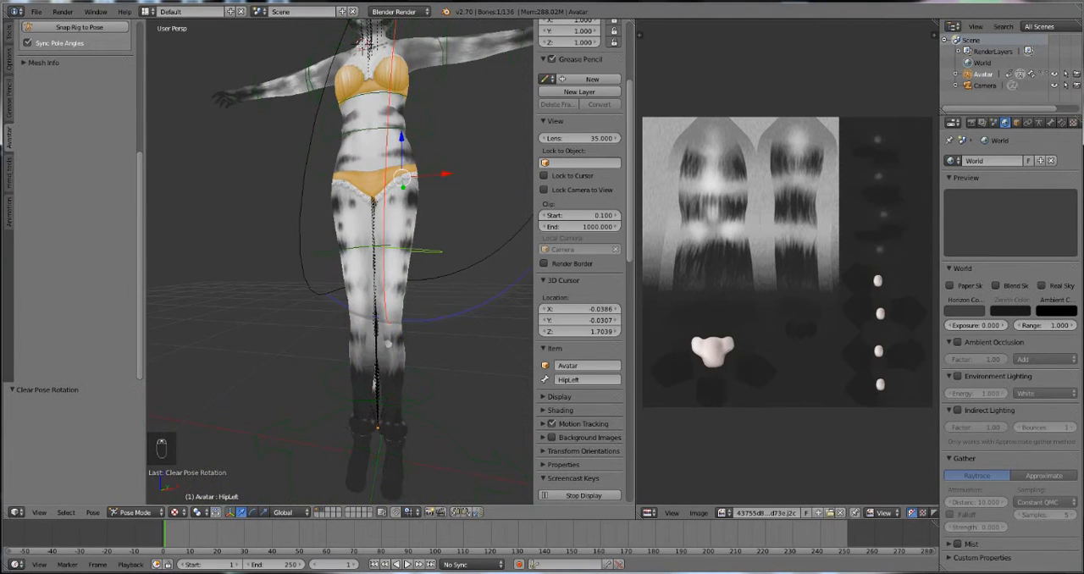
click(134, 512)
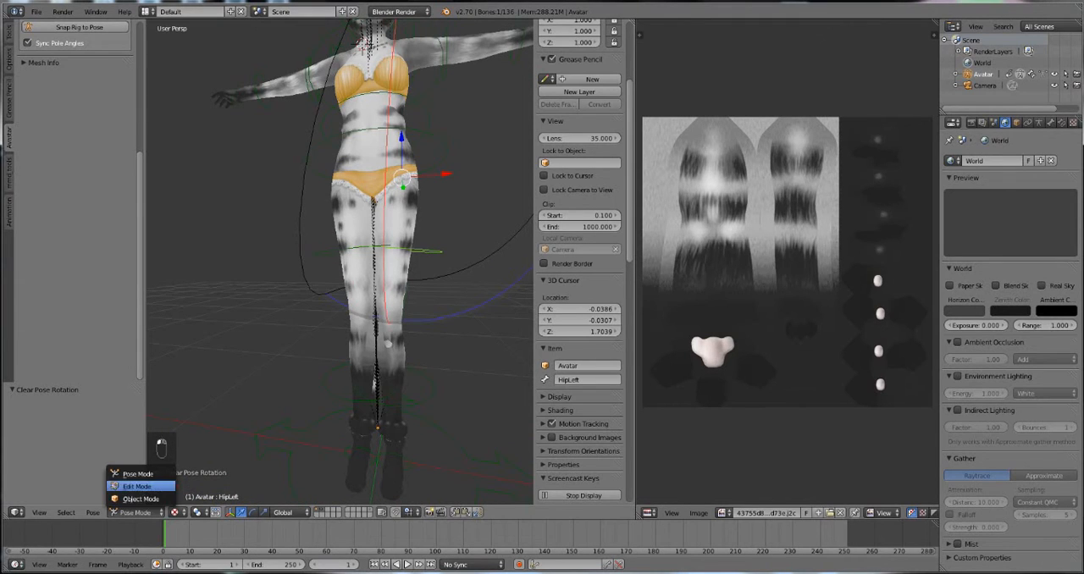
click(140, 499)
right_click(388, 344)
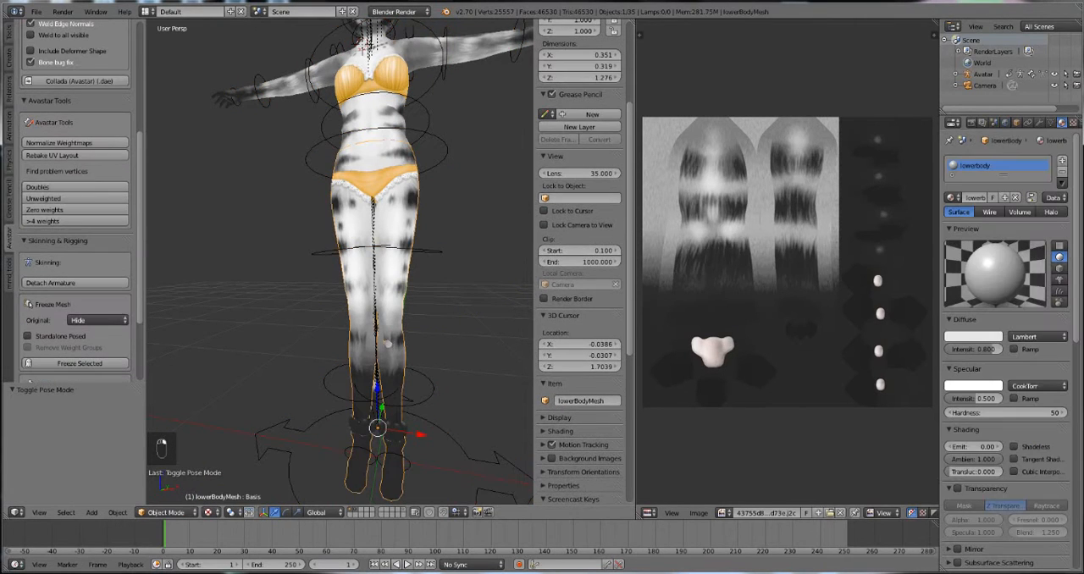
click(9, 32)
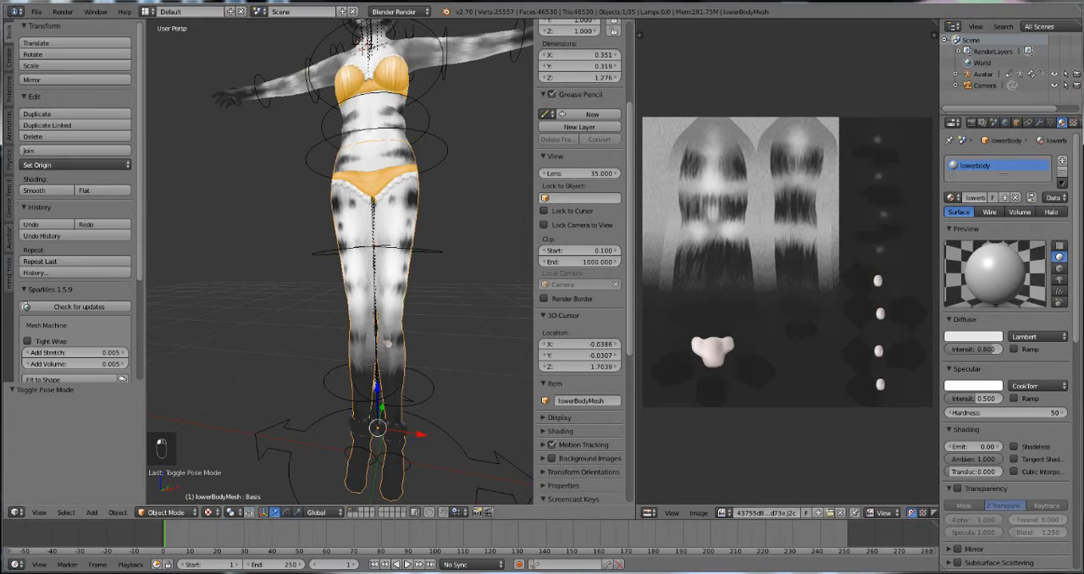
click(166, 512)
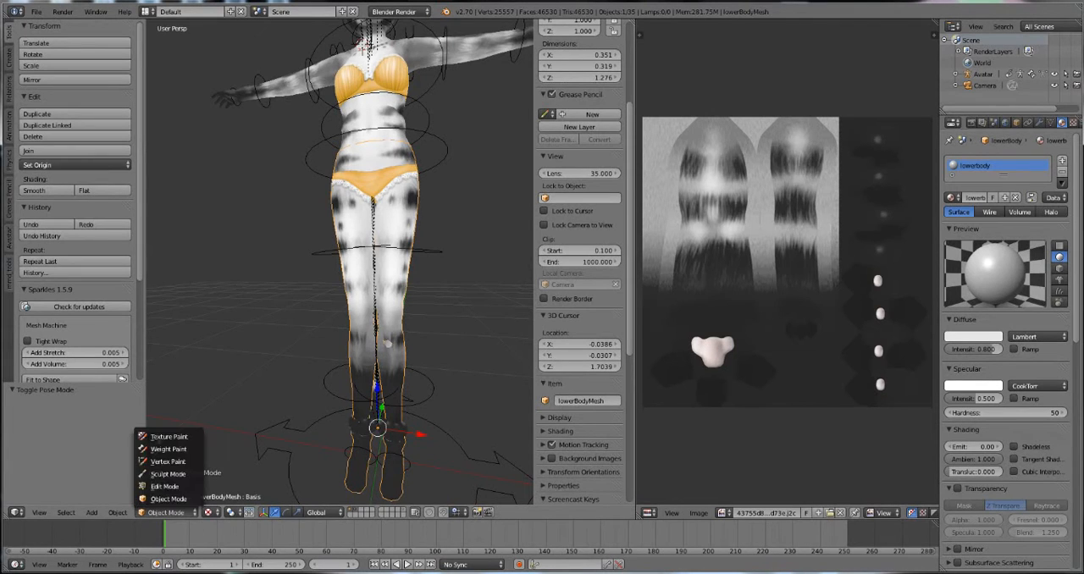
click(168, 473)
Step: Choose the Smooth sculpt brush with a radius of 86 px and a strength of 1.000
mouse_move(447, 269)
middle_down()
mouse_move(403, 281)
mouse_move(359, 274)
middle_up()
middle_drag(265, 205, 390, 289)
middle_drag(394, 403, 392, 354)
click(75, 70)
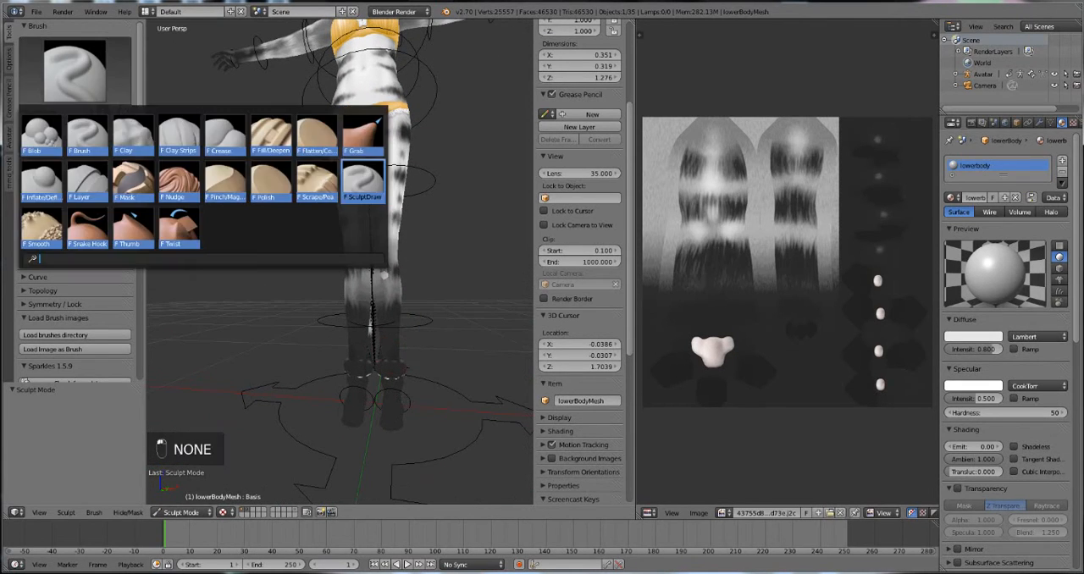
click(42, 216)
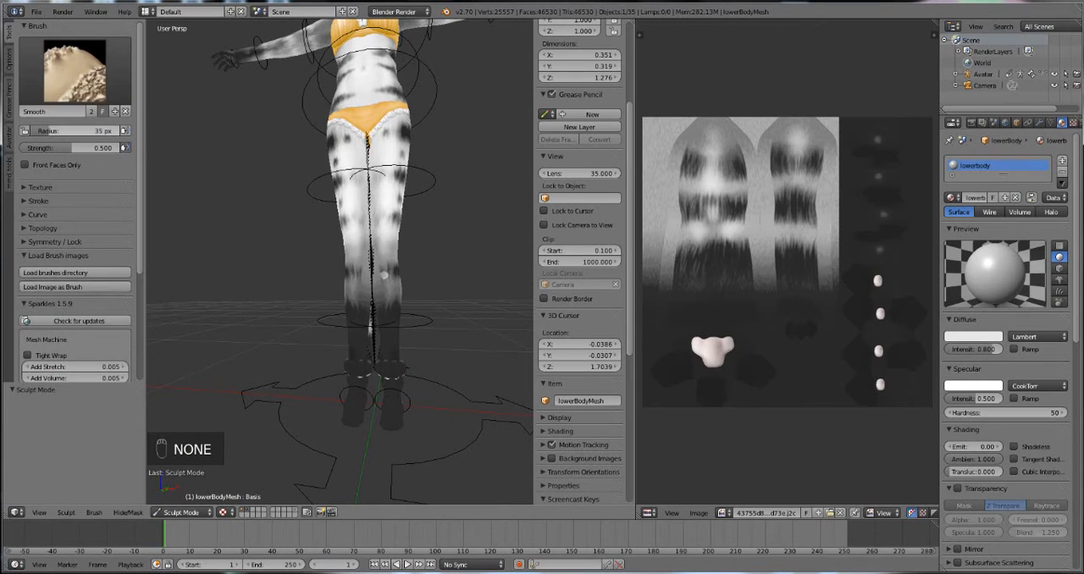
drag(72, 148, 128, 146)
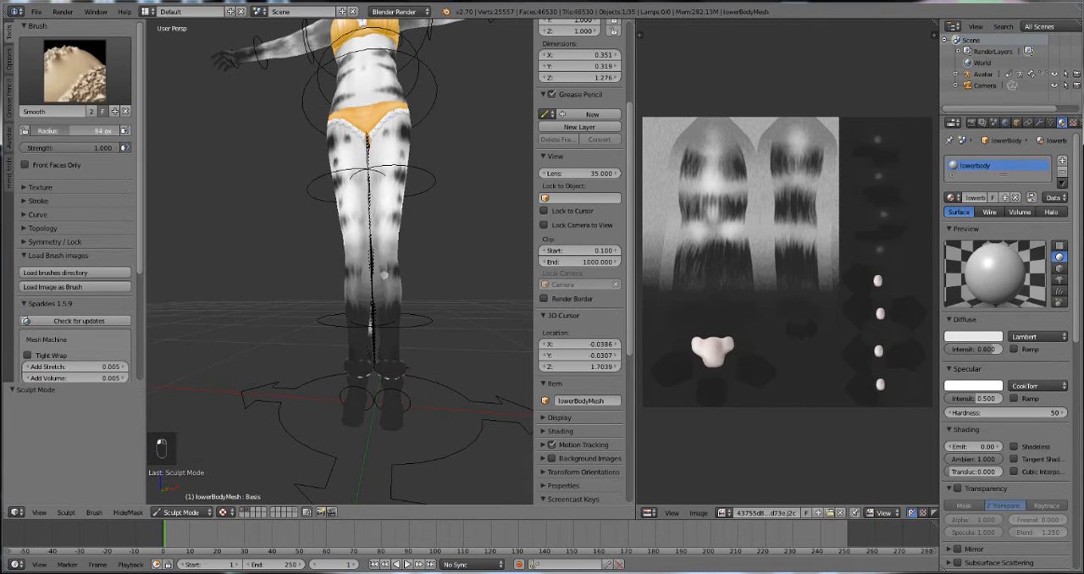
Step: Smooth the lower body mesh's ankles and feet around the attached paws, working from the side and front
mouse_move(422, 395)
mouse_down()
mouse_move(410, 416)
mouse_move(355, 399)
mouse_move(419, 386)
mouse_move(371, 376)
mouse_move(397, 335)
mouse_move(356, 319)
mouse_move(381, 307)
mouse_move(419, 312)
mouse_move(311, 326)
mouse_move(386, 335)
mouse_up()
middle_drag(385, 335, 266, 345)
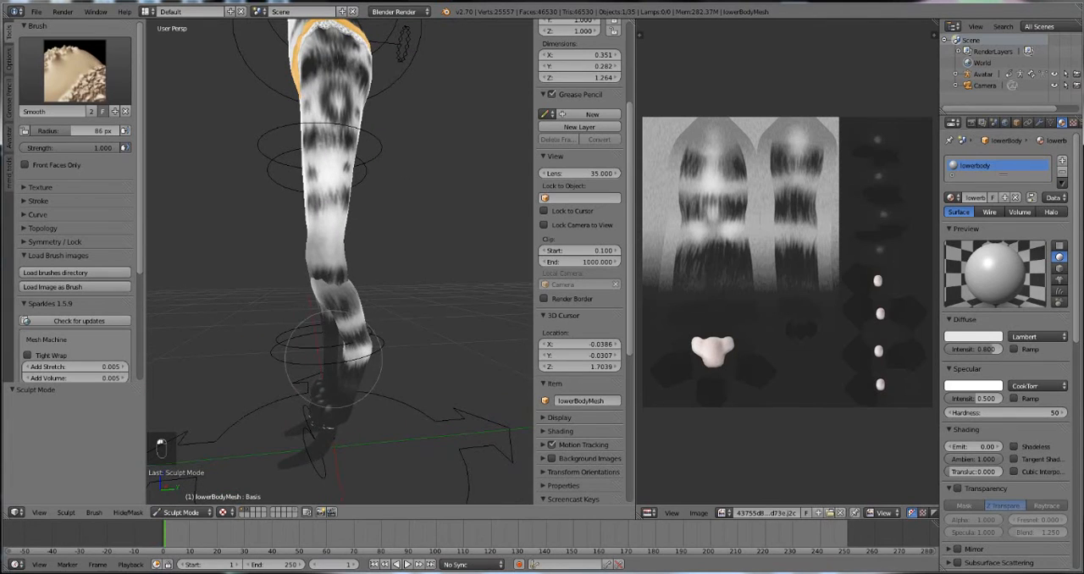
mouse_move(321, 441)
mouse_down()
mouse_move(313, 458)
mouse_move(326, 440)
mouse_move(304, 444)
mouse_move(318, 415)
mouse_up()
middle_drag(317, 415, 477, 399)
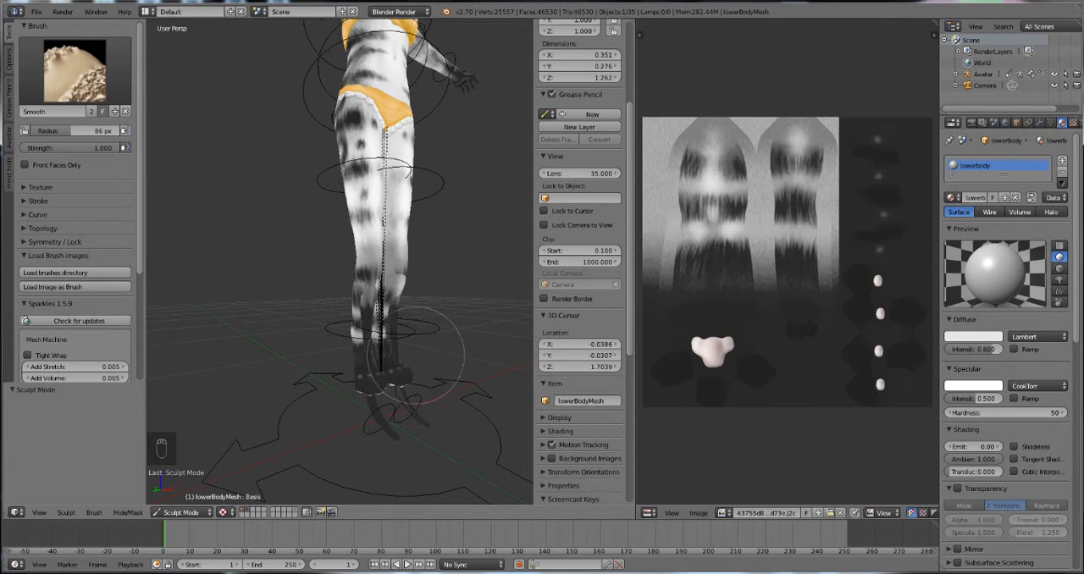
mouse_move(415, 355)
middle_down()
mouse_move(432, 372)
mouse_move(412, 406)
middle_up()
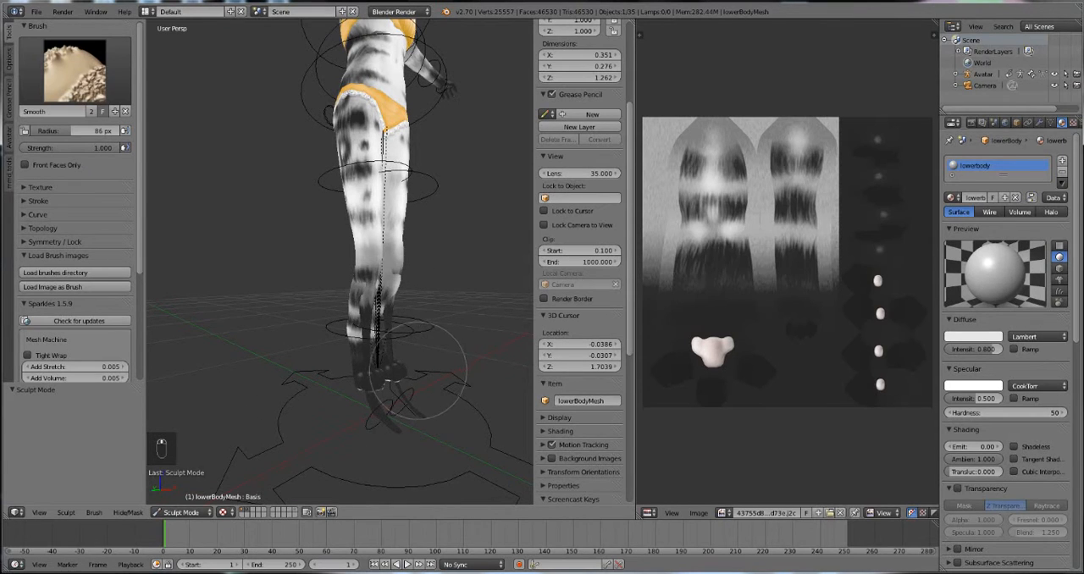
middle_drag(415, 373, 479, 355)
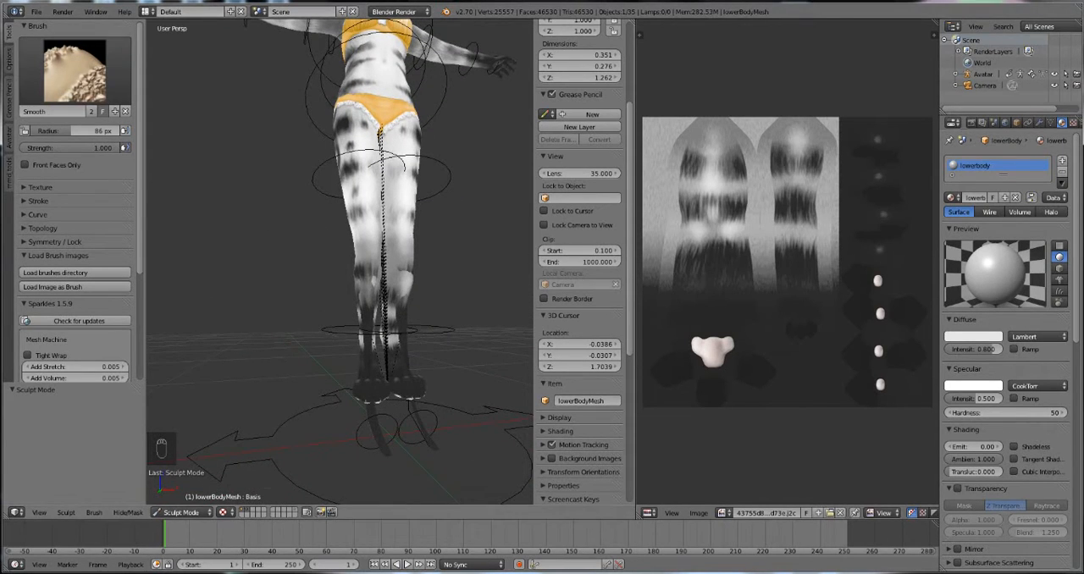
Step: Clear the vertex selection on the lower body mesh in Edit Mode and select a band of faces across the front of both thighs
click(181, 512)
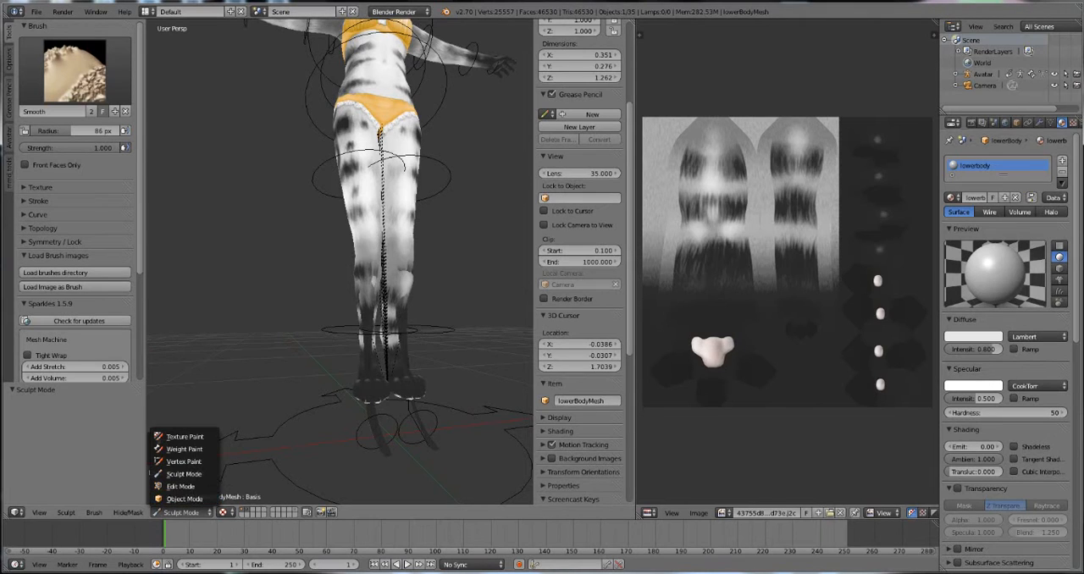
key(Tab)
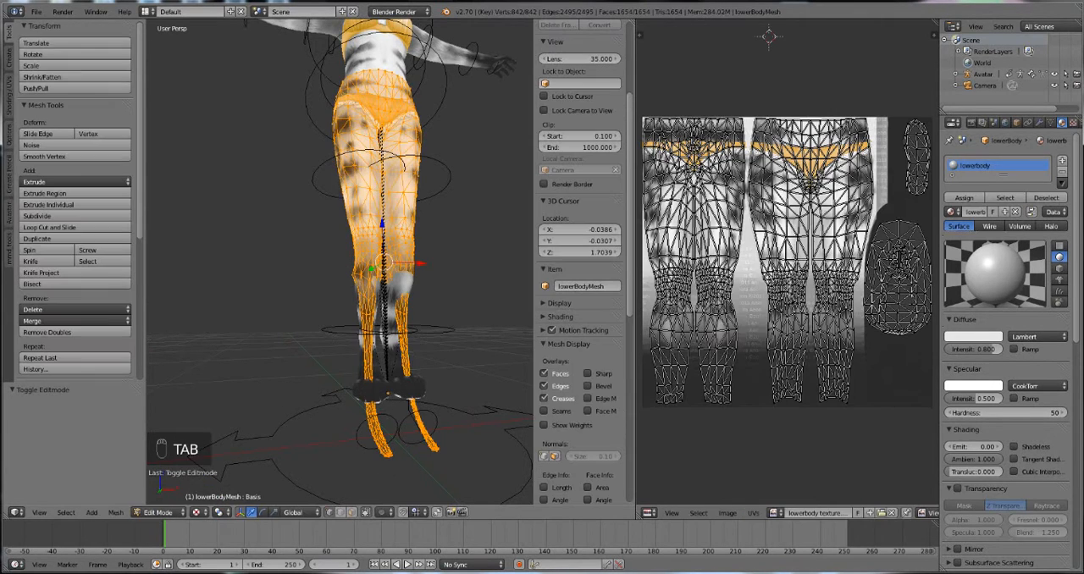
shift+middle_drag(398, 254, 350, 375)
key(a)
scroll(585, 263, down, 2)
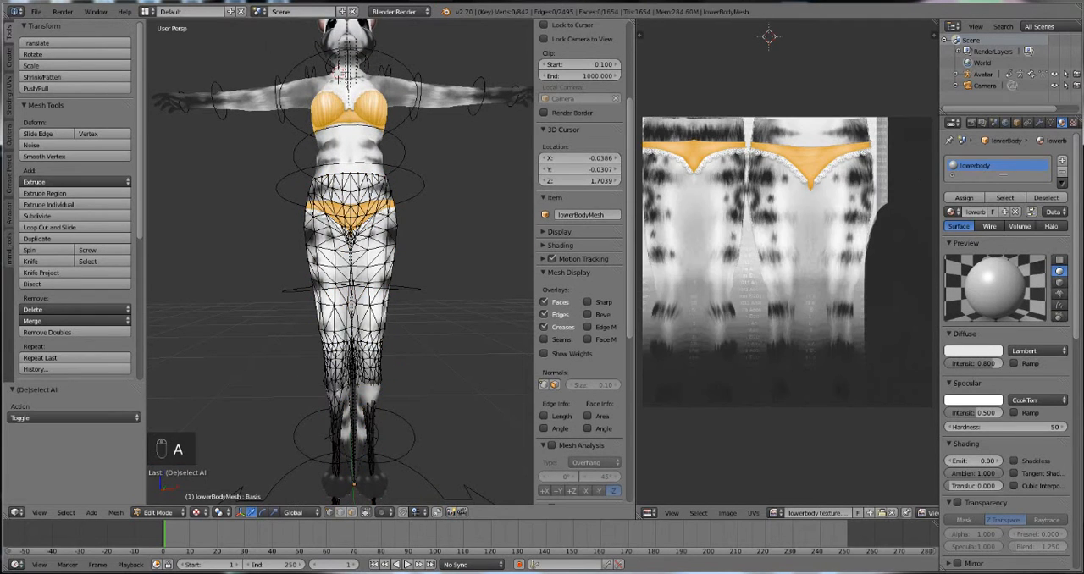
mouse_move(397, 245)
mouse_down()
mouse_move(266, 252)
mouse_move(383, 284)
mouse_move(357, 264)
mouse_up()
click(352, 512)
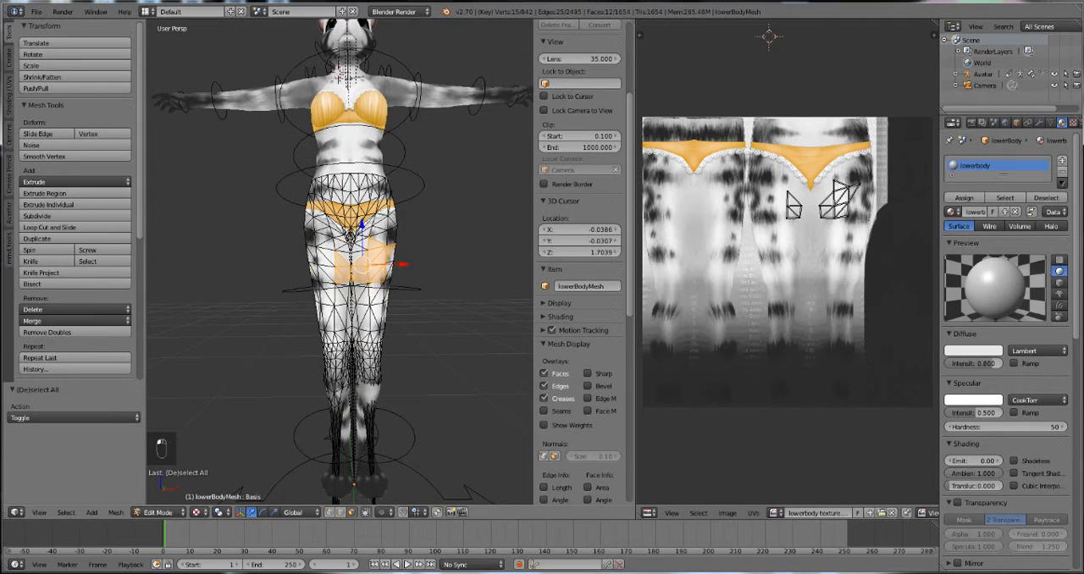
mouse_move(364, 265)
mouse_down()
mouse_move(331, 248)
mouse_move(308, 280)
mouse_up()
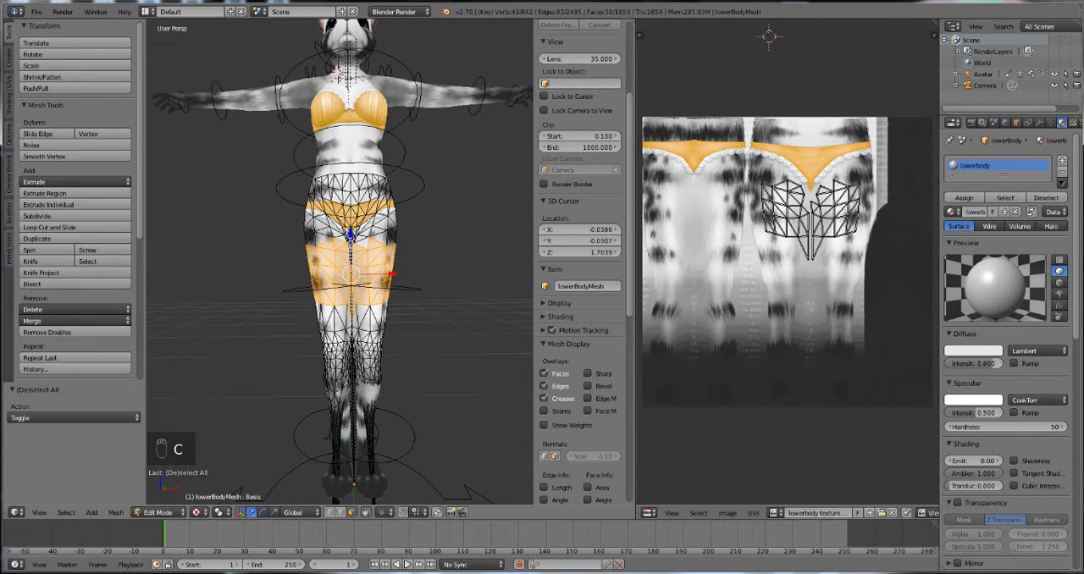
Step: Separate the selected thigh faces into their own mesh and go back to Sculpt Mode
key(Tab)
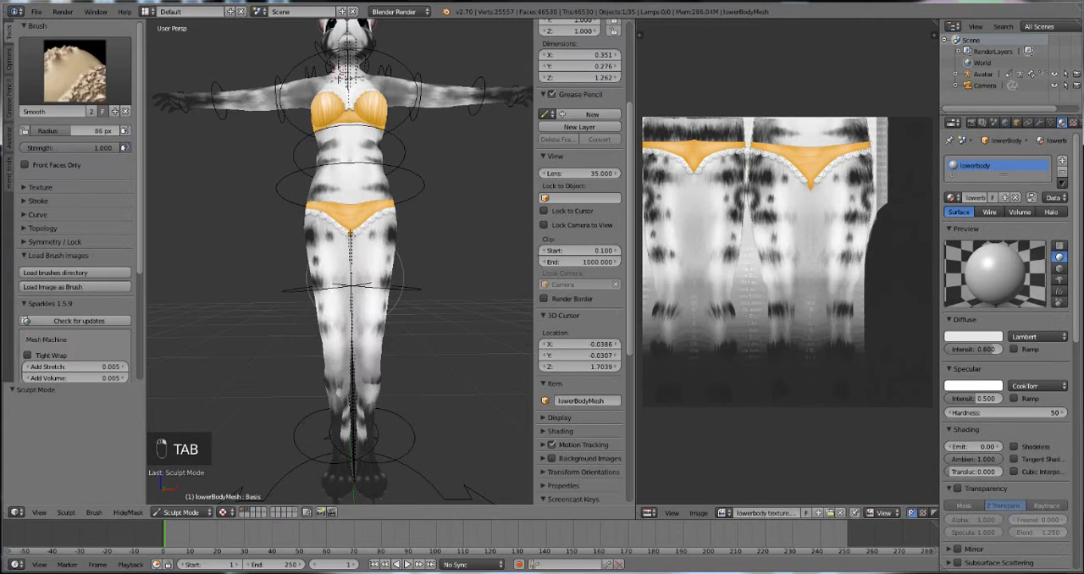
key(grave)
key(grave)
key(Tab)
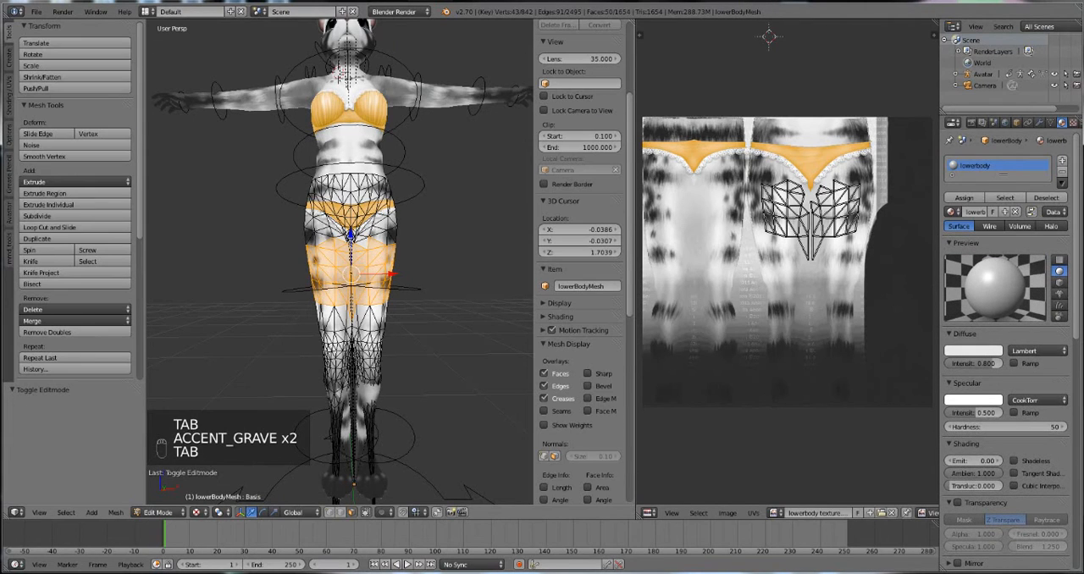
key(p)
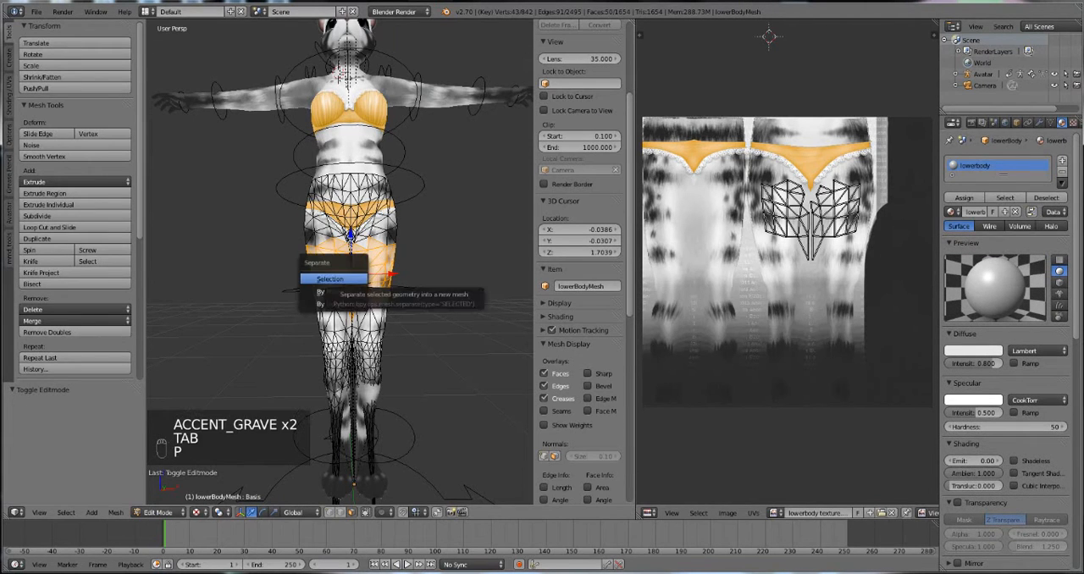
click(330, 279)
key(Tab)
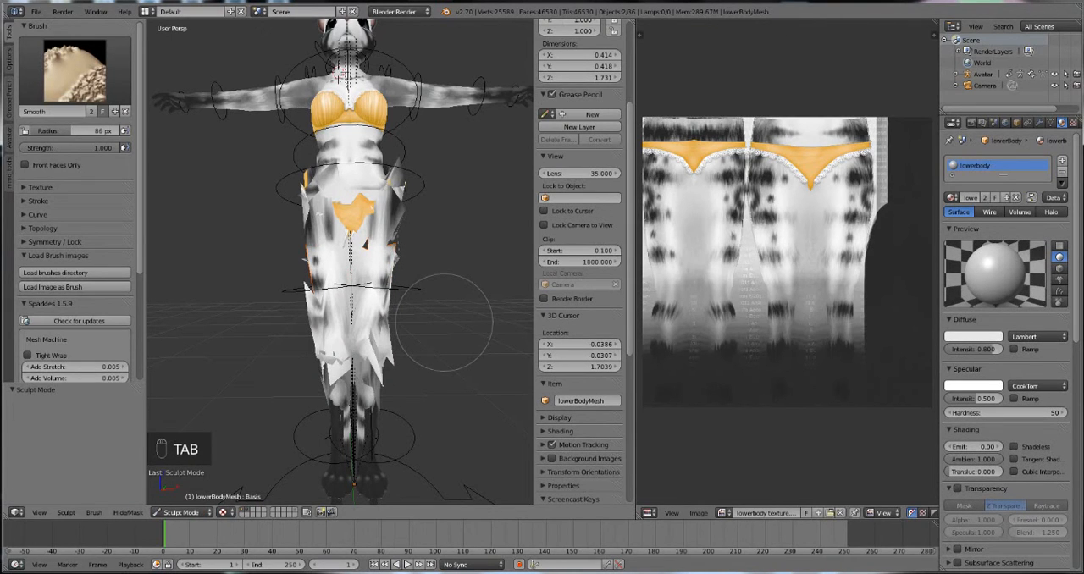
Step: Use the undo history to restore the lower body mesh from before the thigh separation, and view its legs from the side
key(ctrl+alt+z)
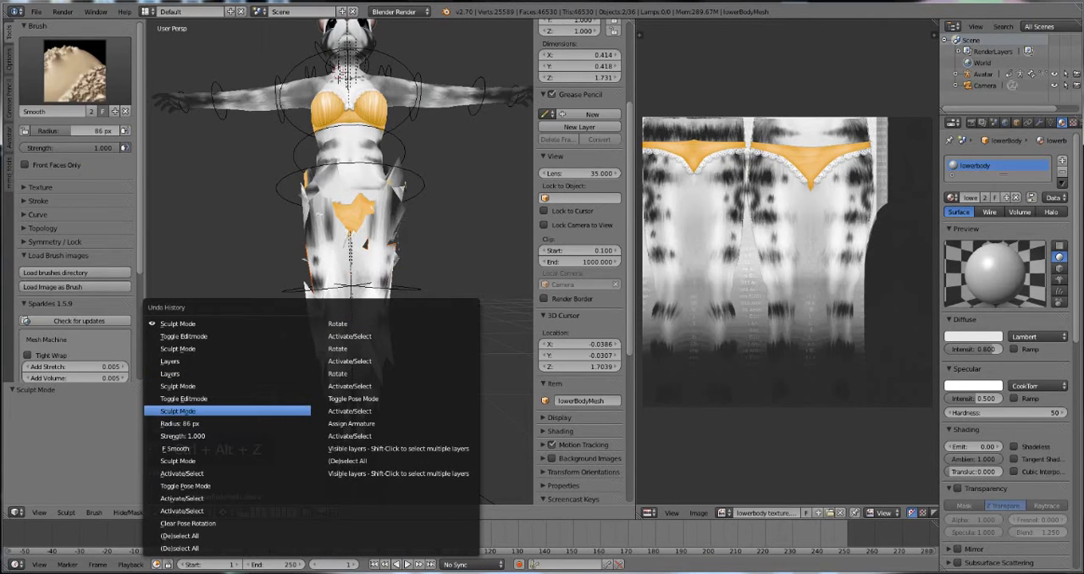
click(178, 411)
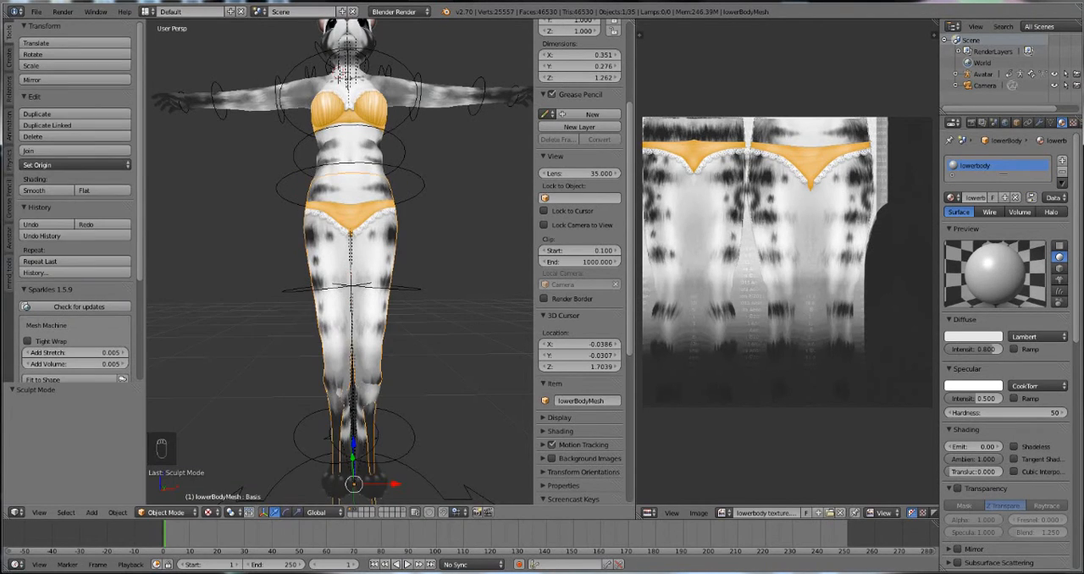
middle_drag(372, 271, 263, 276)
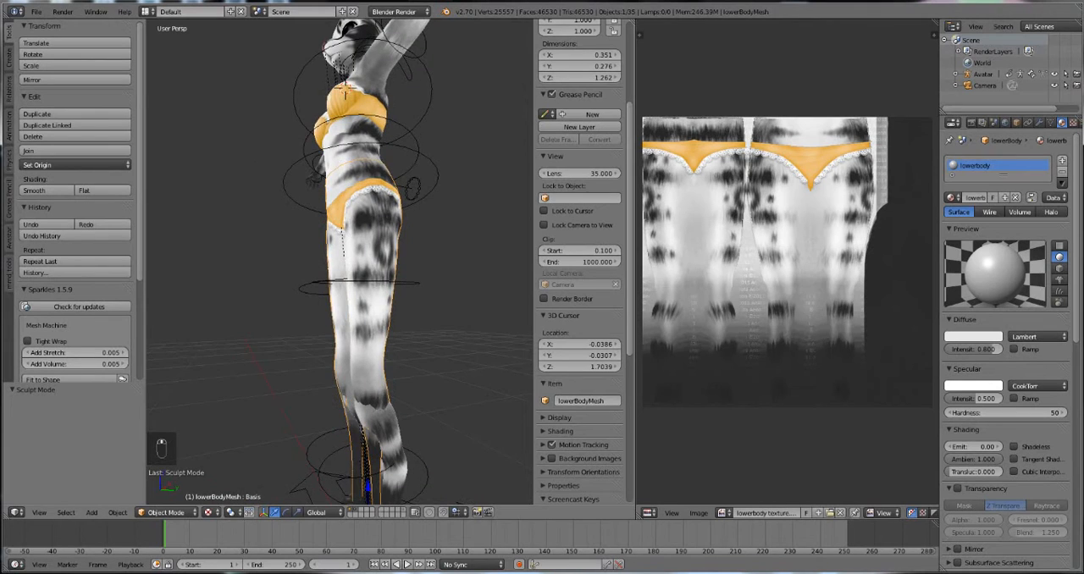
shift+middle_drag(371, 339, 373, 203)
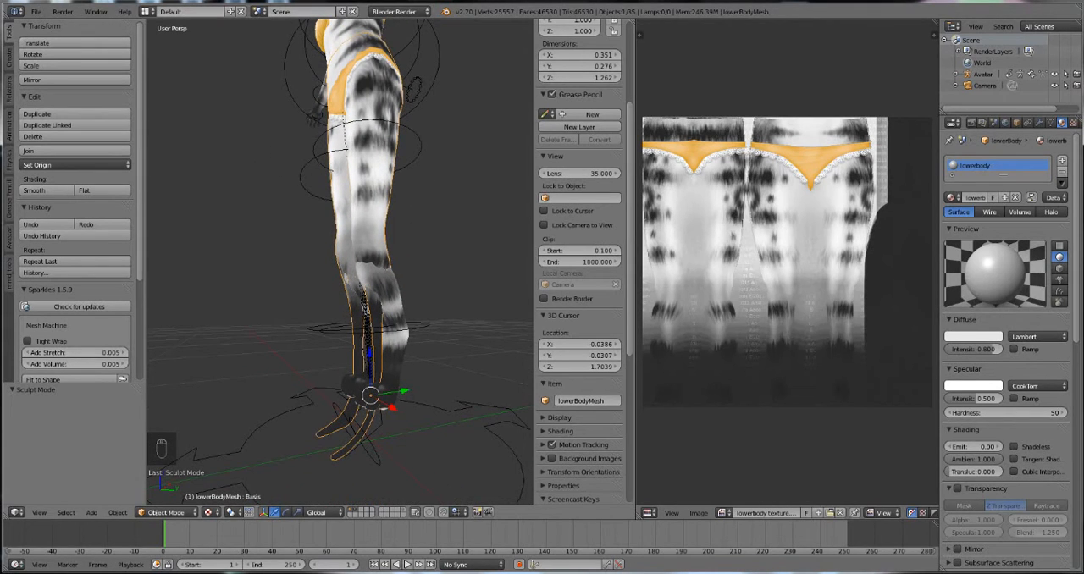
right_click(392, 340)
right_click(370, 212)
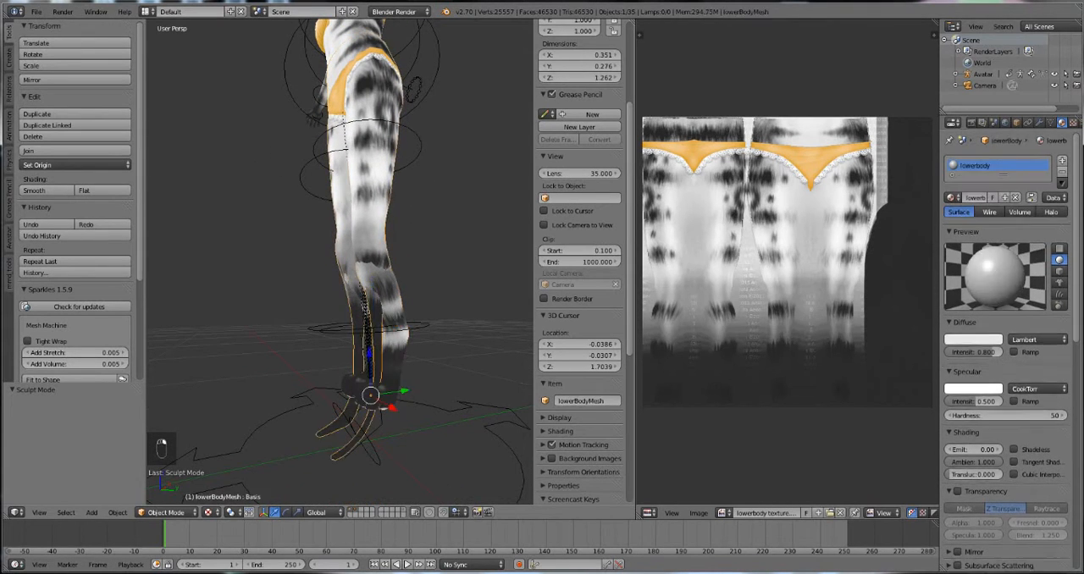
Step: Put the lower body mesh back in Sculpt Mode, choose the Grab brush, and show its symmetry settings
middle_drag(370, 212, 500, 216)
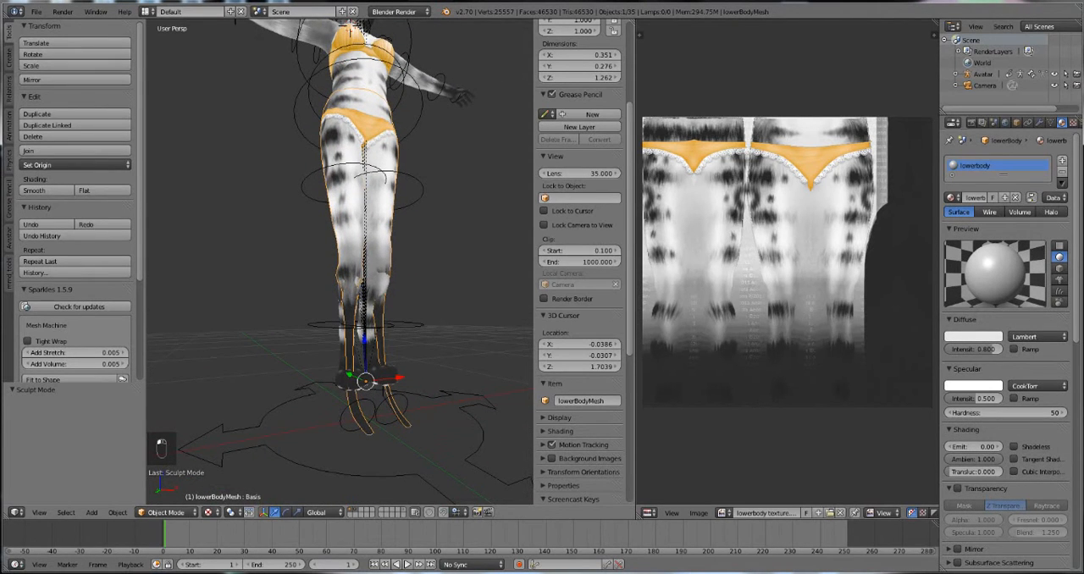
click(166, 513)
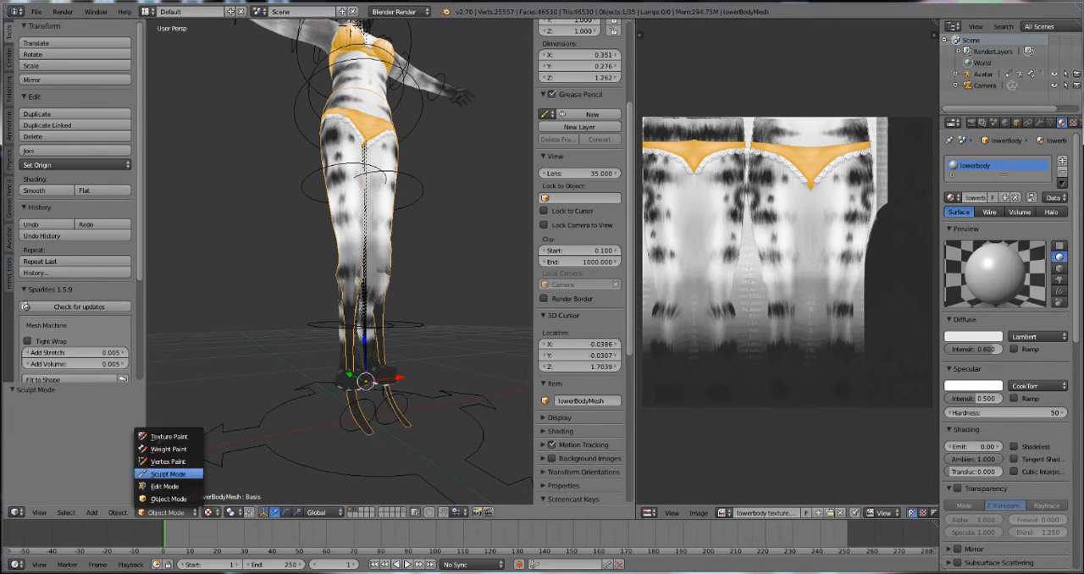
click(170, 472)
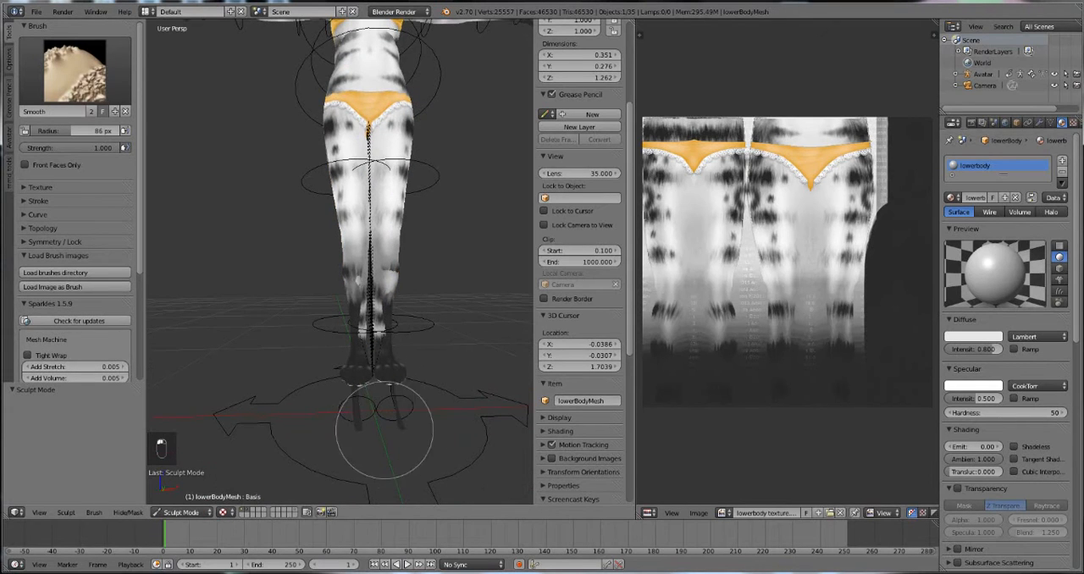
mouse_move(387, 435)
middle_down()
mouse_move(421, 323)
mouse_move(409, 322)
middle_up()
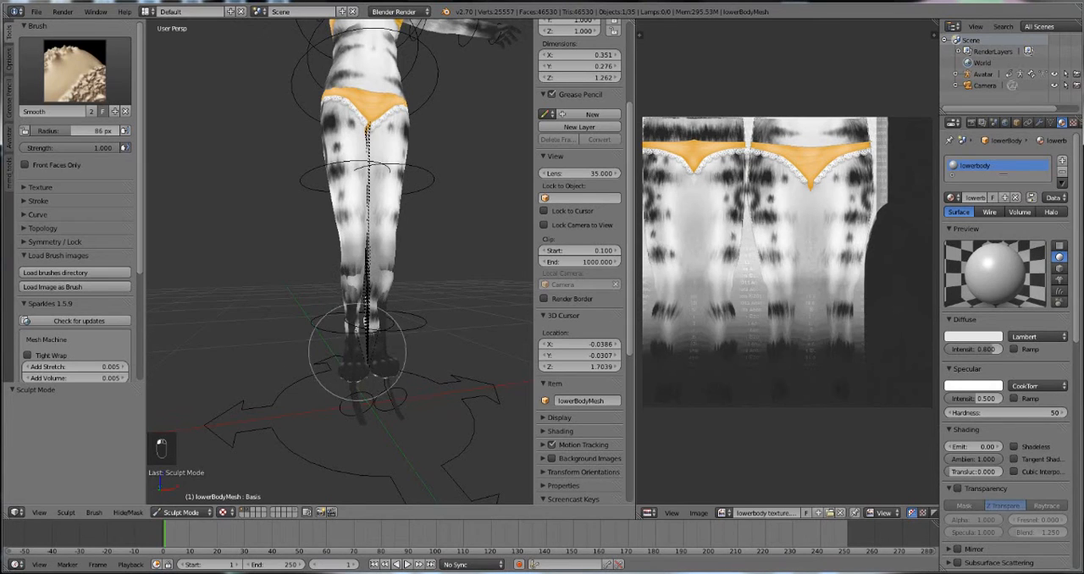
mouse_move(358, 338)
middle_down()
mouse_move(399, 331)
mouse_move(451, 356)
middle_up()
click(74, 71)
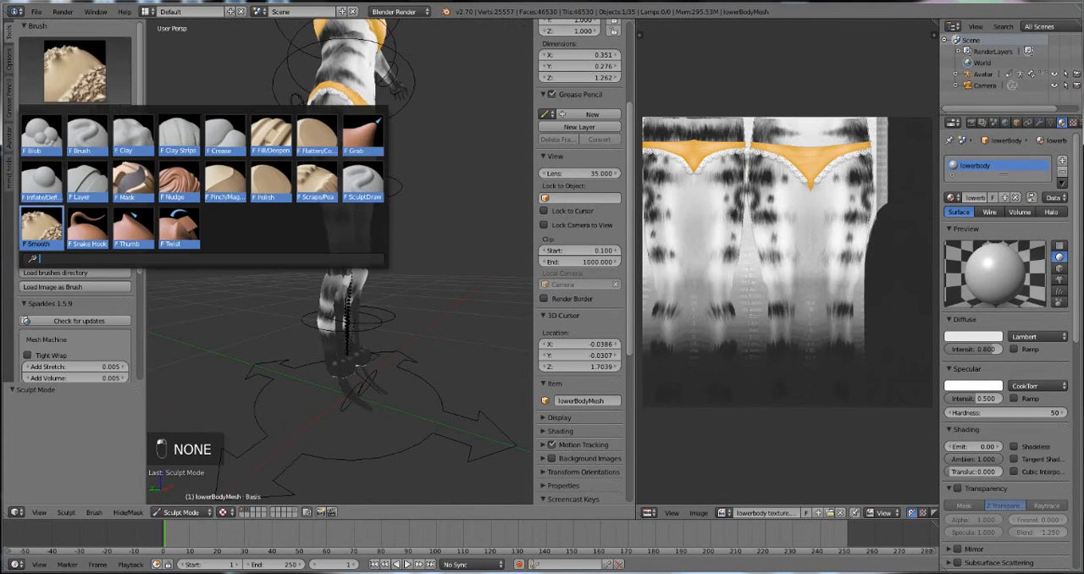
click(362, 135)
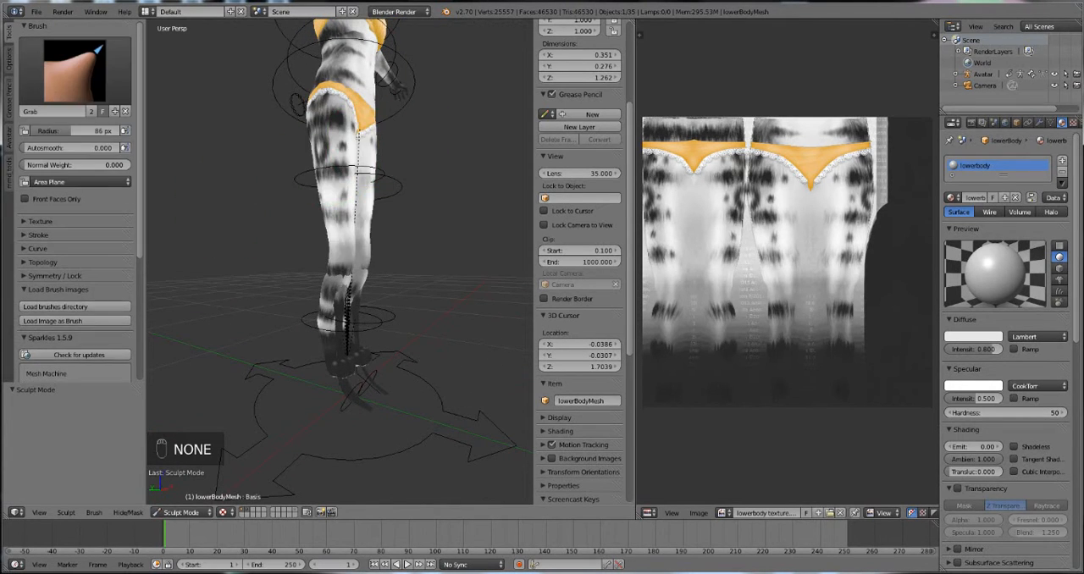
scroll(77, 320, down, 2)
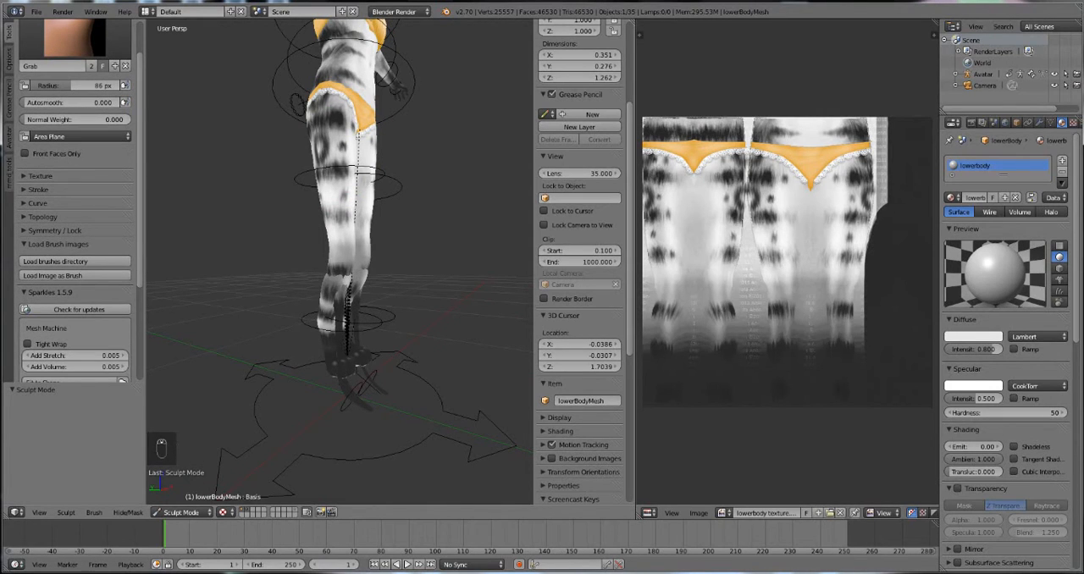
click(52, 231)
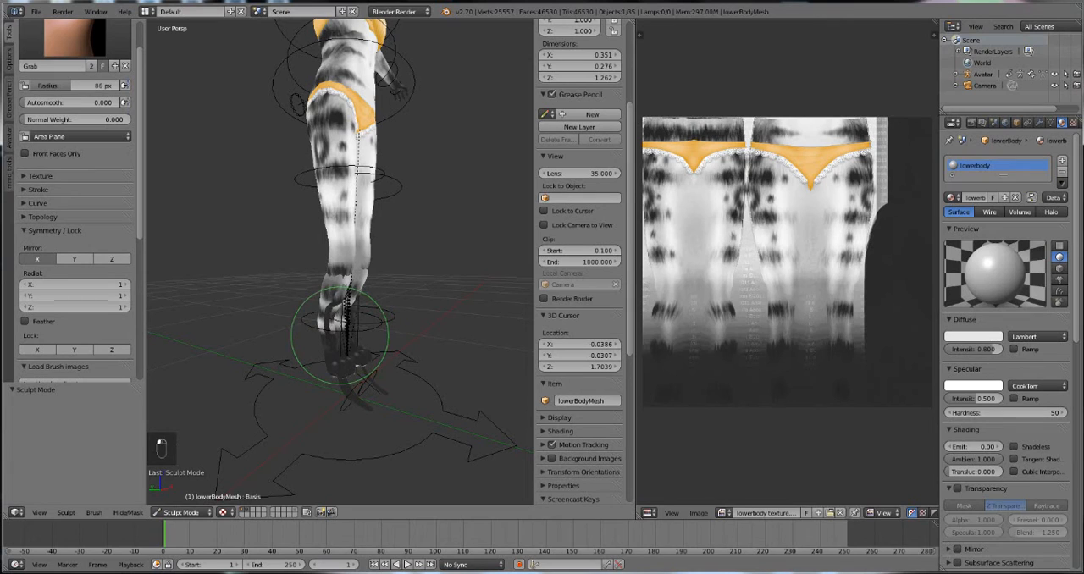
Step: Pull the original feet of the lower body mesh up and back into the paws with the Grab brush
mouse_move(322, 341)
middle_down()
mouse_move(363, 387)
mouse_move(416, 382)
mouse_move(309, 349)
mouse_move(406, 387)
mouse_move(291, 363)
mouse_move(308, 359)
mouse_move(229, 387)
mouse_move(519, 348)
mouse_move(443, 401)
mouse_move(331, 449)
mouse_move(347, 343)
mouse_move(358, 376)
mouse_move(389, 343)
middle_up()
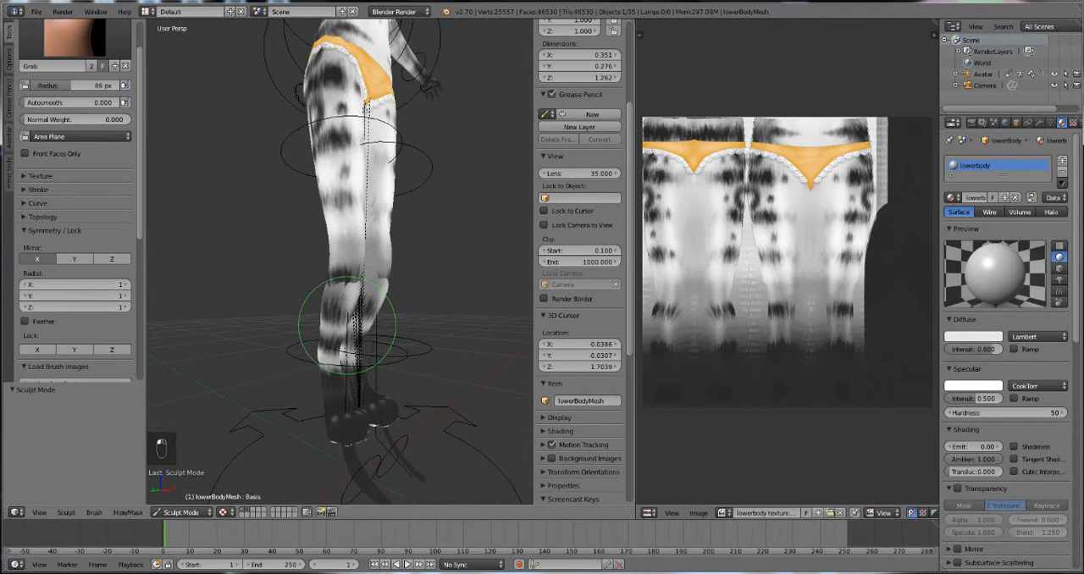
mouse_move(373, 347)
middle_down()
mouse_move(358, 362)
mouse_move(366, 419)
mouse_move(406, 399)
mouse_move(474, 399)
mouse_move(353, 392)
middle_up()
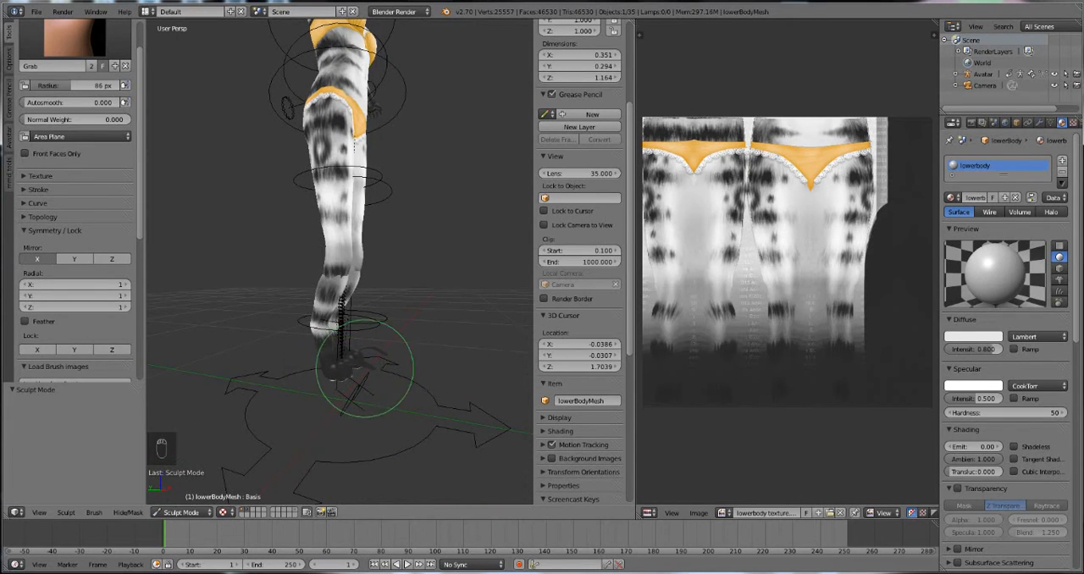
mouse_move(338, 373)
middle_down()
mouse_move(290, 358)
mouse_move(230, 363)
mouse_move(327, 363)
middle_up()
Step: Tuck the leftover foot tips sticking out beside the paws inside them, working from the front, side and back
scroll(334, 383, up, 3)
scroll(363, 421, up, 2)
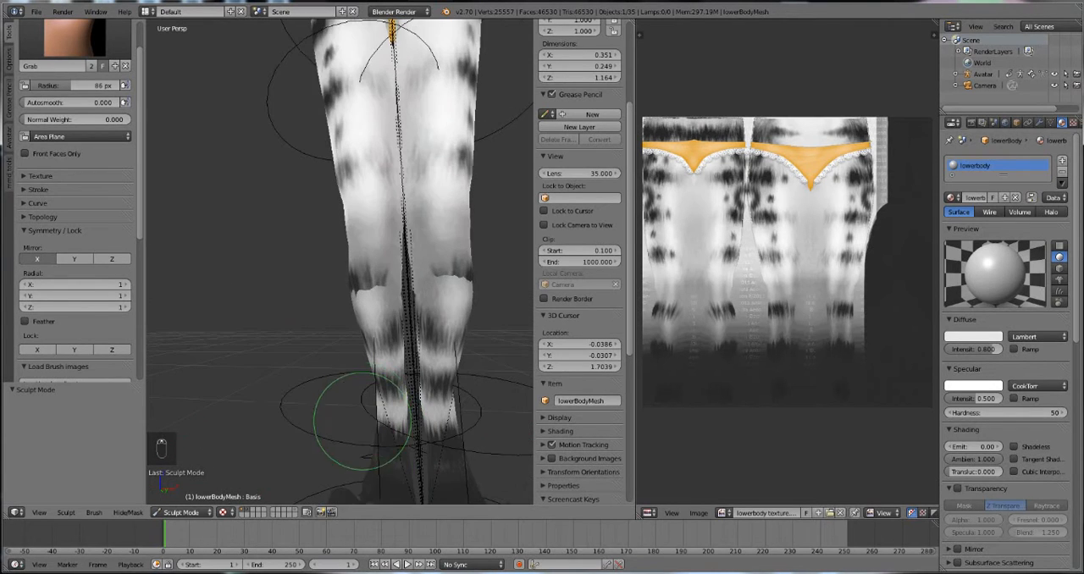
mouse_move(378, 460)
middle_down()
mouse_move(387, 380)
mouse_move(322, 413)
middle_up()
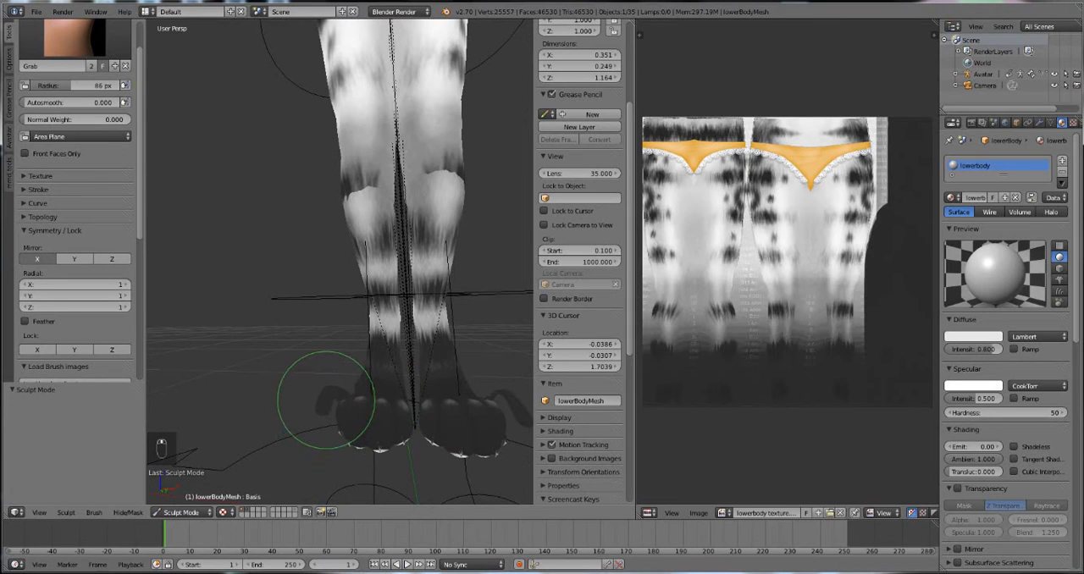
mouse_move(381, 440)
middle_down()
mouse_move(398, 432)
mouse_move(198, 412)
middle_up()
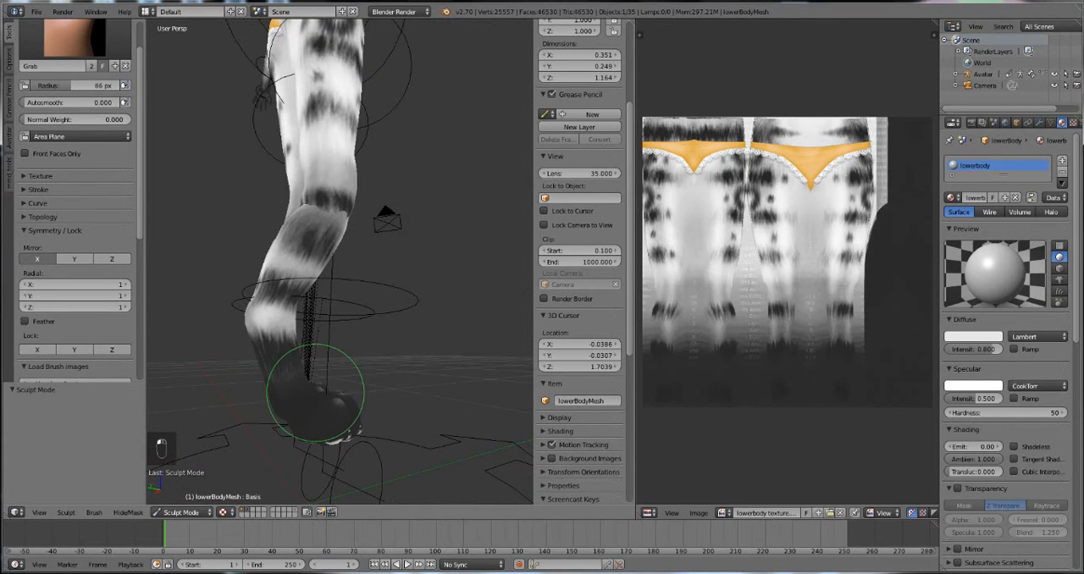
mouse_move(310, 387)
middle_down()
mouse_move(370, 399)
mouse_move(331, 423)
middle_up()
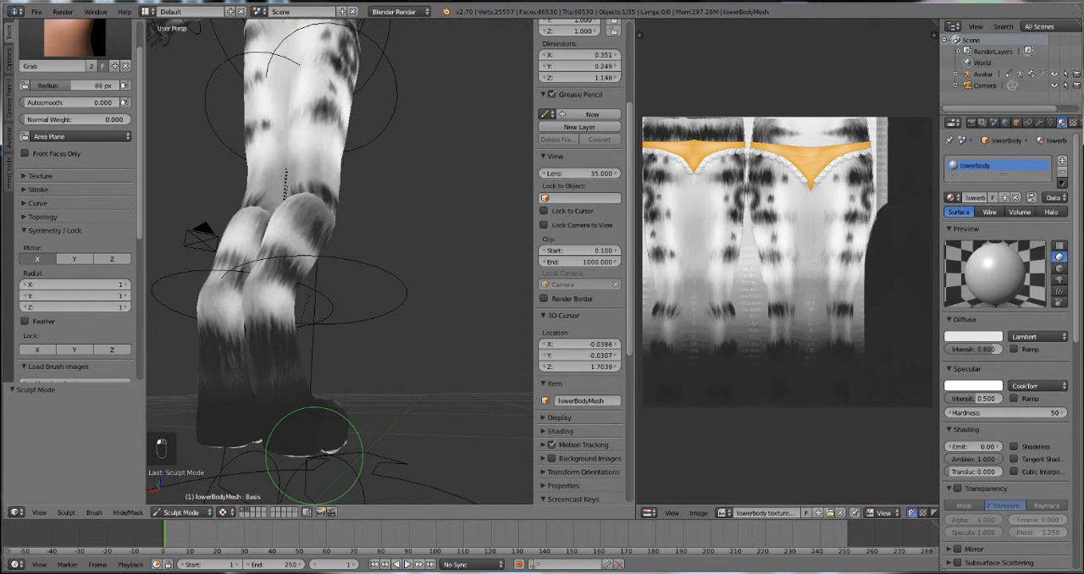
mouse_move(350, 431)
middle_down()
mouse_move(194, 443)
mouse_move(172, 434)
middle_up()
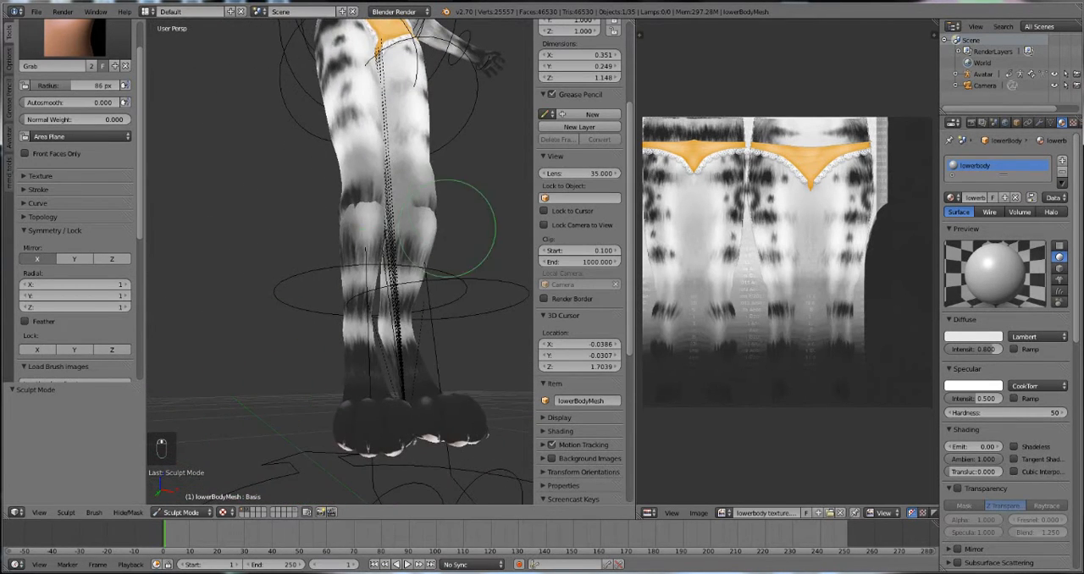
Step: Select the head mesh, put it in Sculpt Mode, and smooth it around the eyes with the Smooth brush
shift+middle_drag(447, 228, 356, 154)
middle_drag(314, 114, 270, 197)
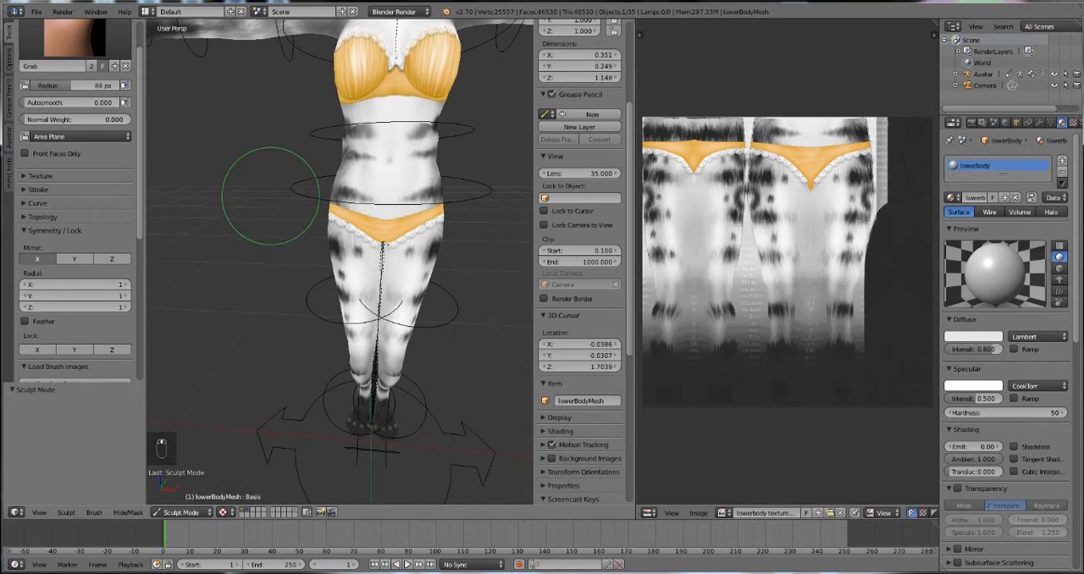
shift+middle_drag(295, 66, 275, 337)
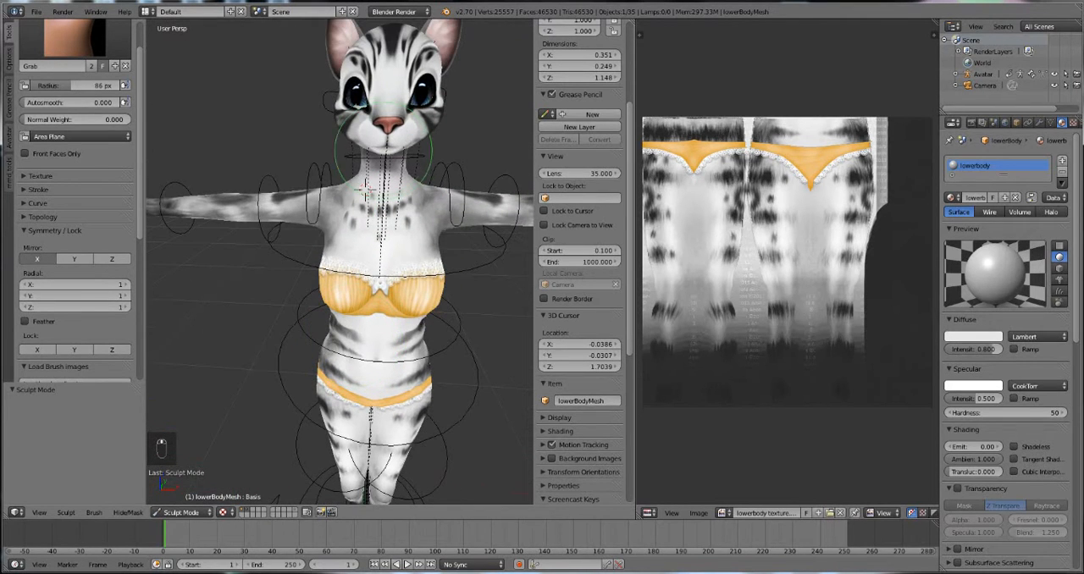
right_click(354, 86)
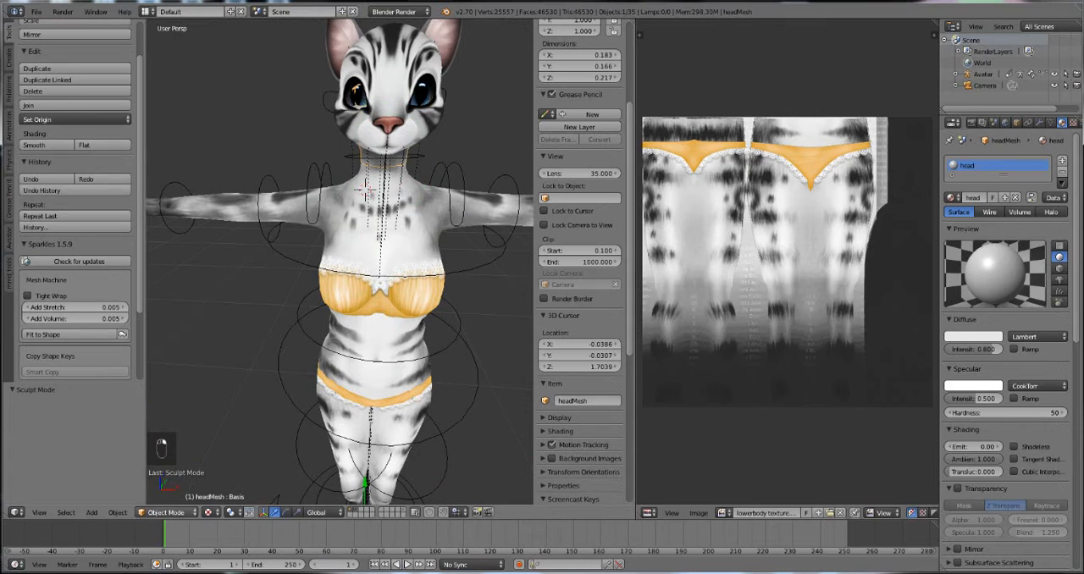
click(166, 512)
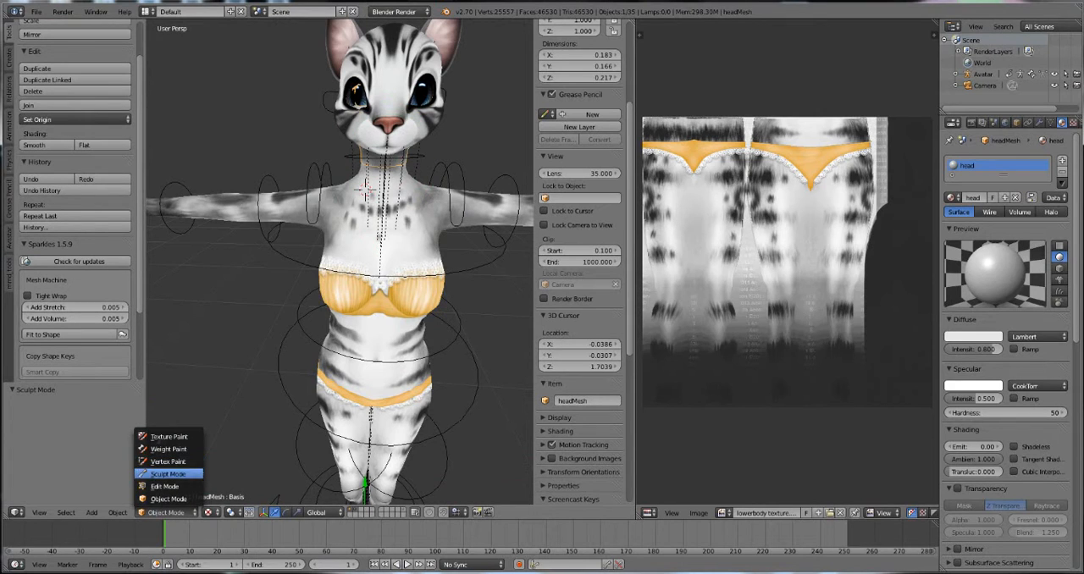
click(168, 474)
click(74, 38)
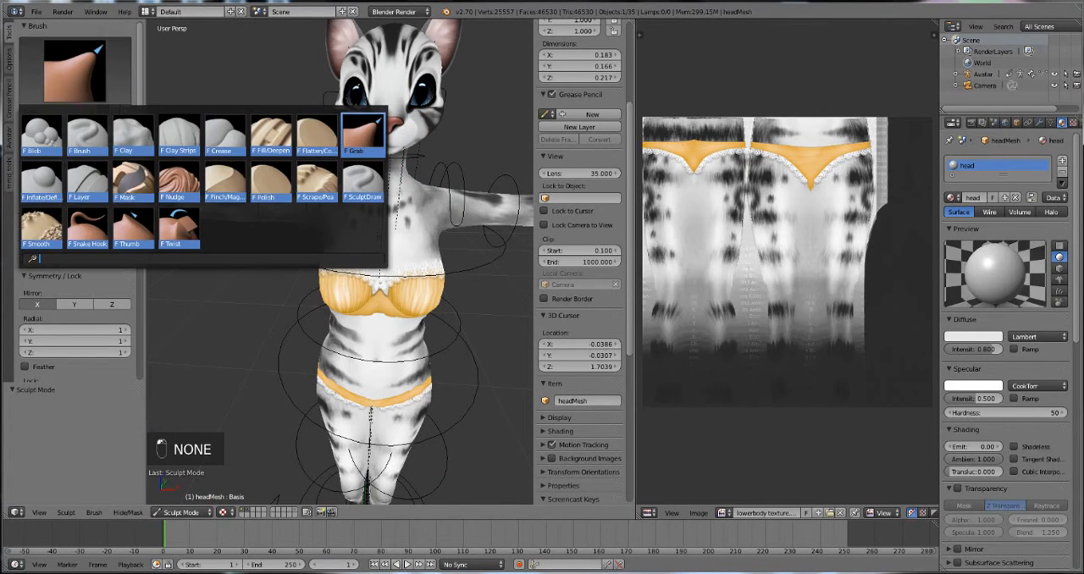
click(48, 224)
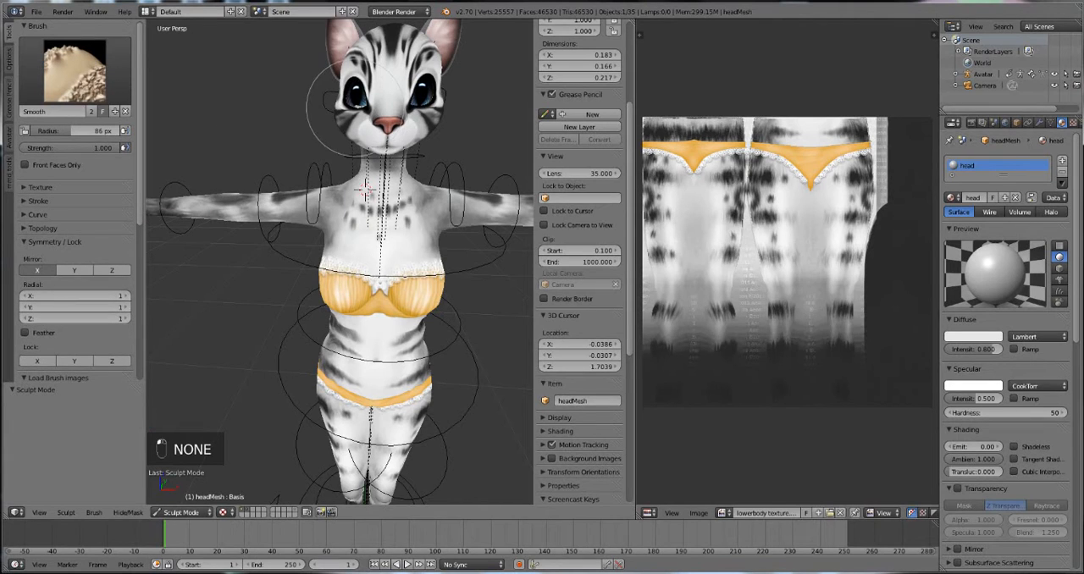
mouse_move(365, 107)
mouse_down()
mouse_move(438, 100)
mouse_move(356, 77)
mouse_up()
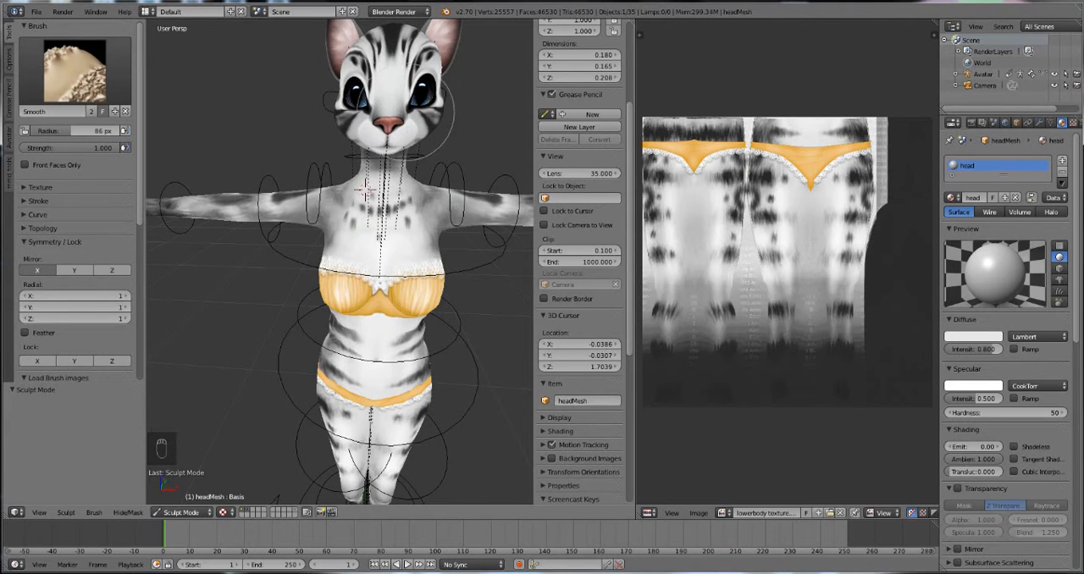
Step: Return the head mesh from Sculpt Mode to Object Mode
scroll(372, 100, down, 3)
middle_drag(407, 349, 381, 246)
mouse_move(381, 245)
middle_down()
mouse_move(366, 213)
mouse_move(377, 250)
middle_up()
scroll(376, 248, up, 2)
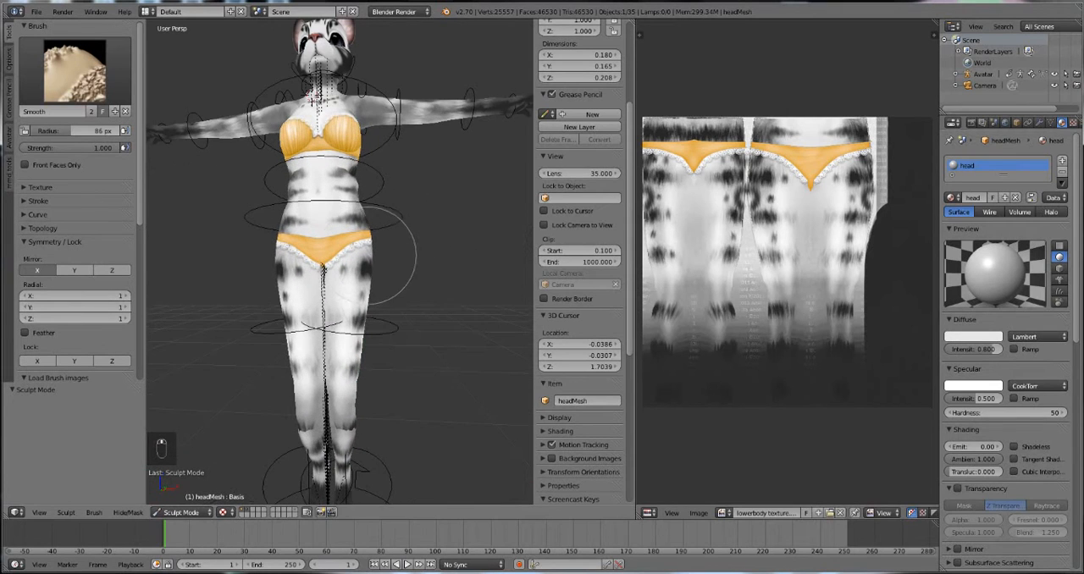
click(178, 513)
click(180, 500)
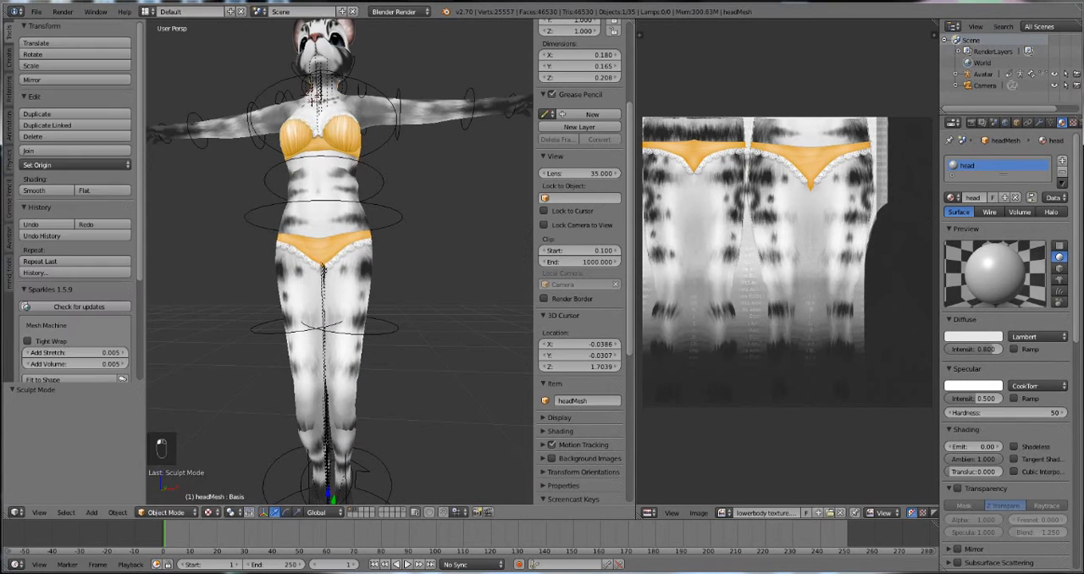
Step: Try rotating the Avatar armature in Object Mode, and clear the rotation of all objects
right_click(254, 327)
key(r)
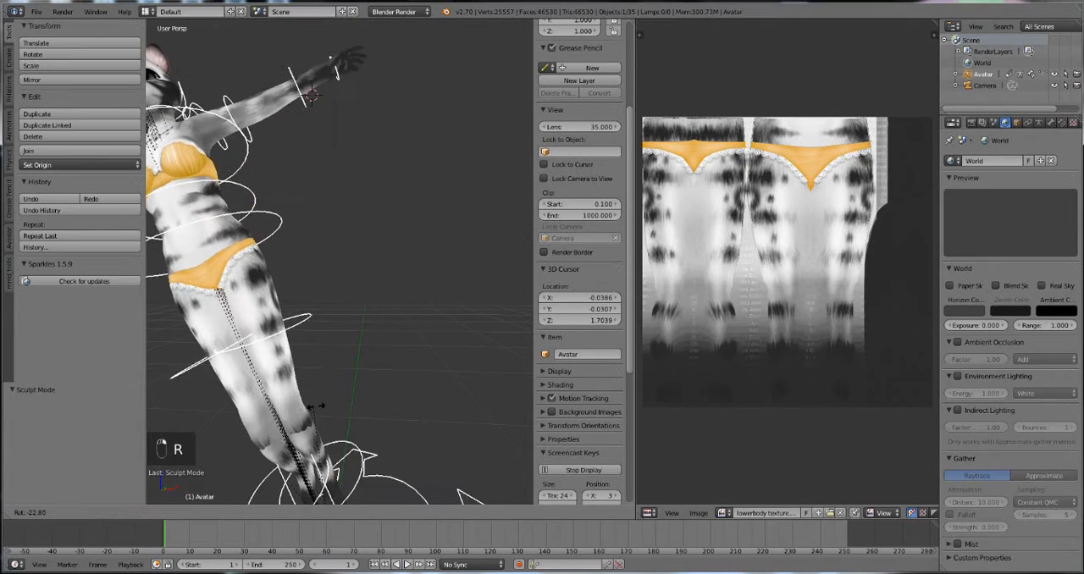
click(311, 90)
key(a)
key(a)
key(a)
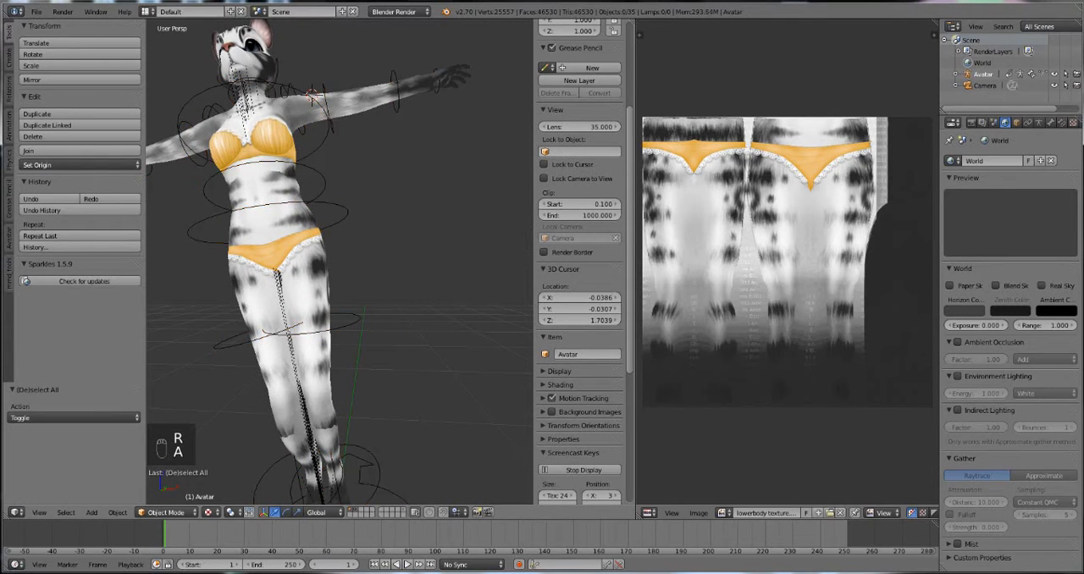
key(alt+r)
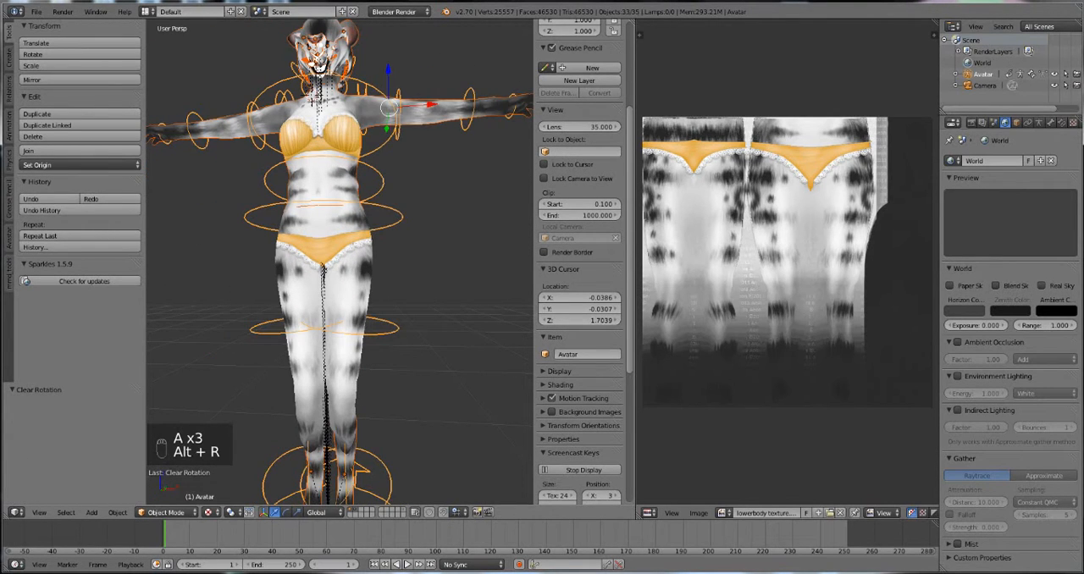
Step: Spread the avatar's legs in Pose Mode by rotating the HipRight bone about 21° and the HipLeft bone about -21°
click(166, 513)
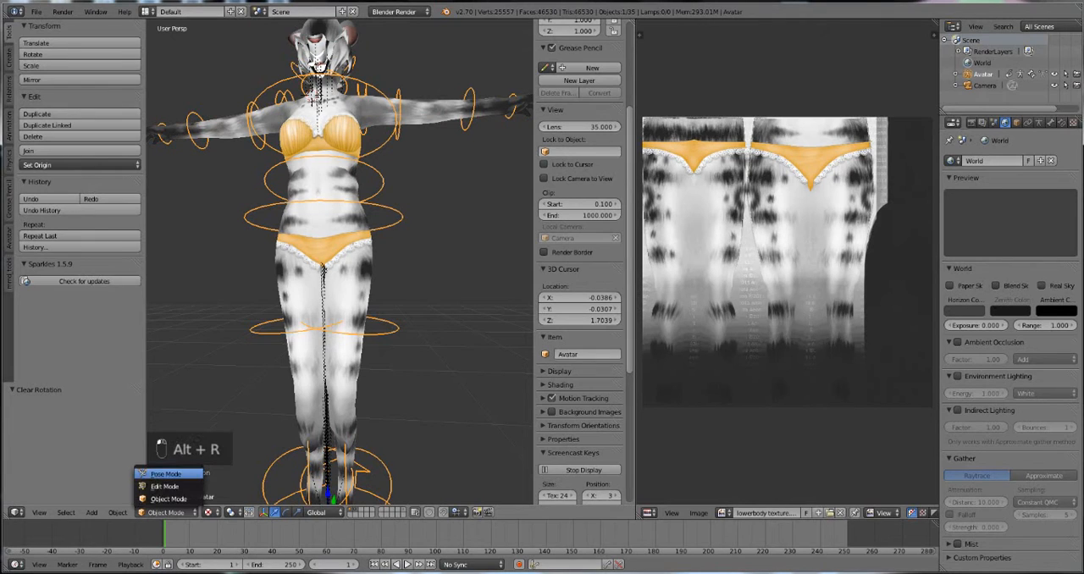
click(166, 473)
right_click(294, 329)
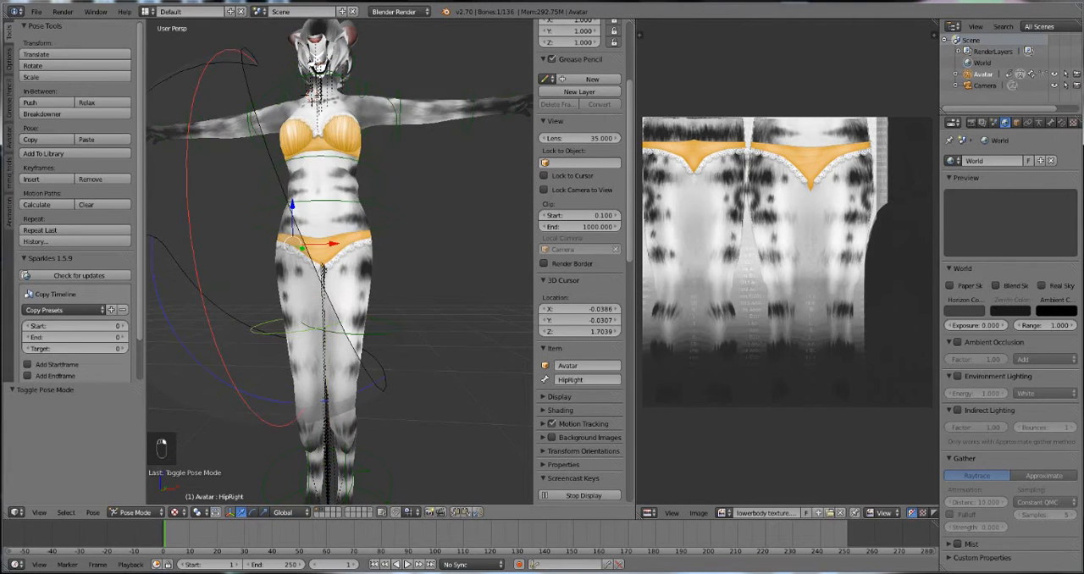
key(r)
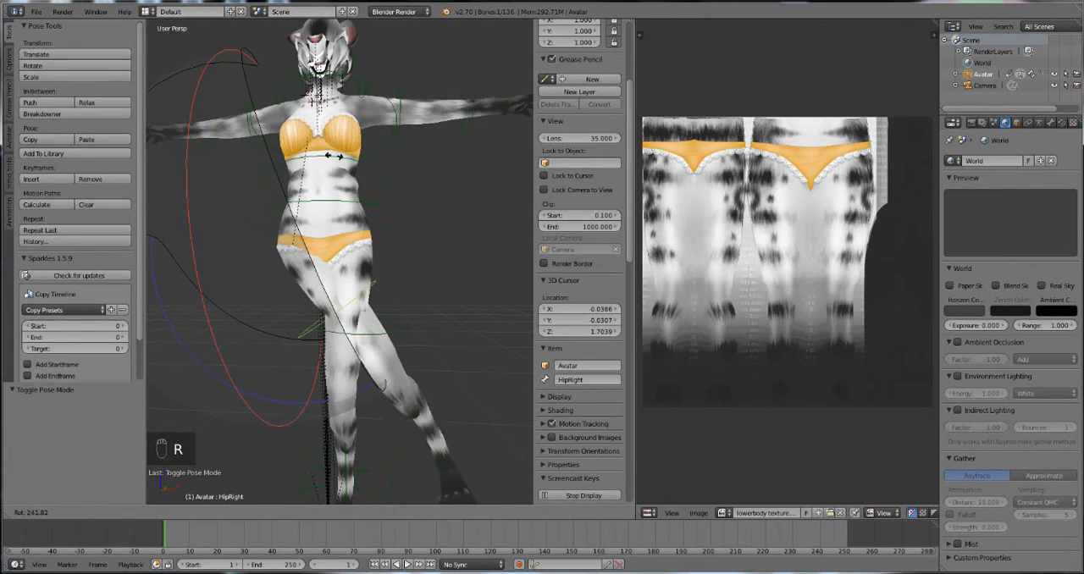
click(347, 381)
scroll(338, 339, down, 2)
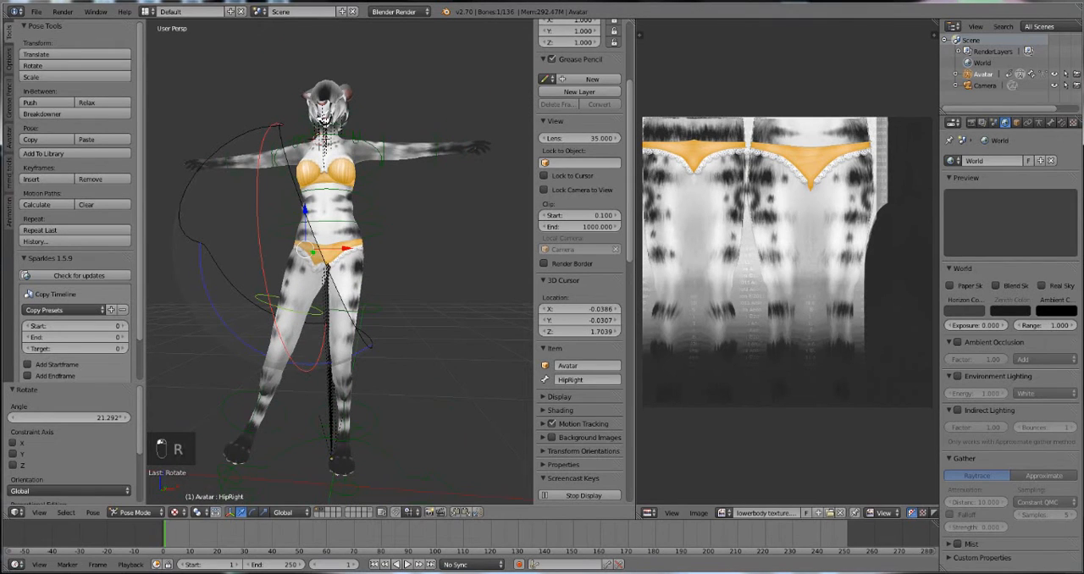
right_click(347, 339)
key(r)
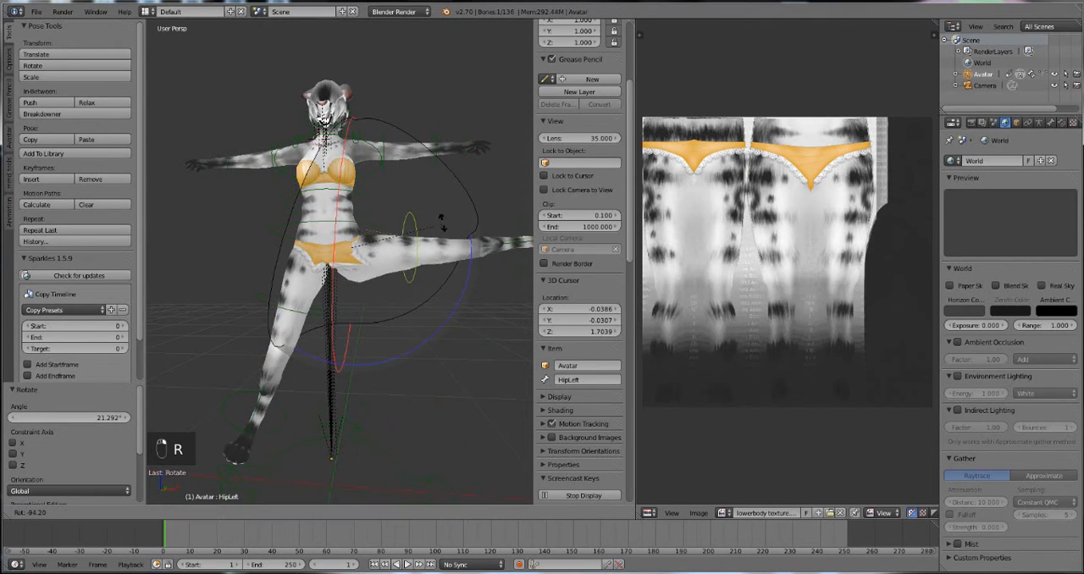
click(387, 334)
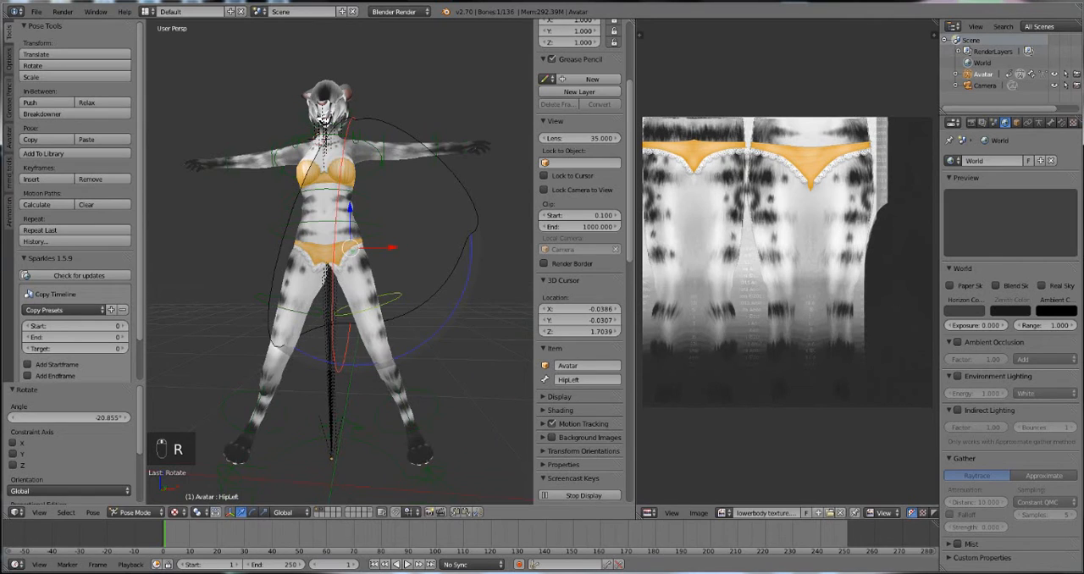
Step: Select the Neck bone and switch the armature to Edit Mode
middle_drag(339, 254, 410, 273)
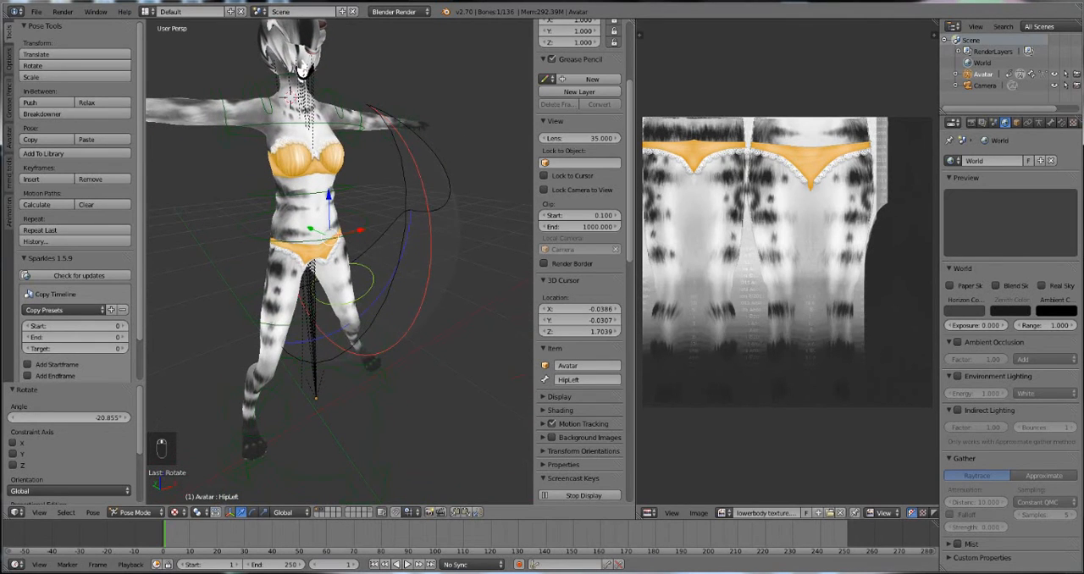
right_click(302, 70)
key(Tab)
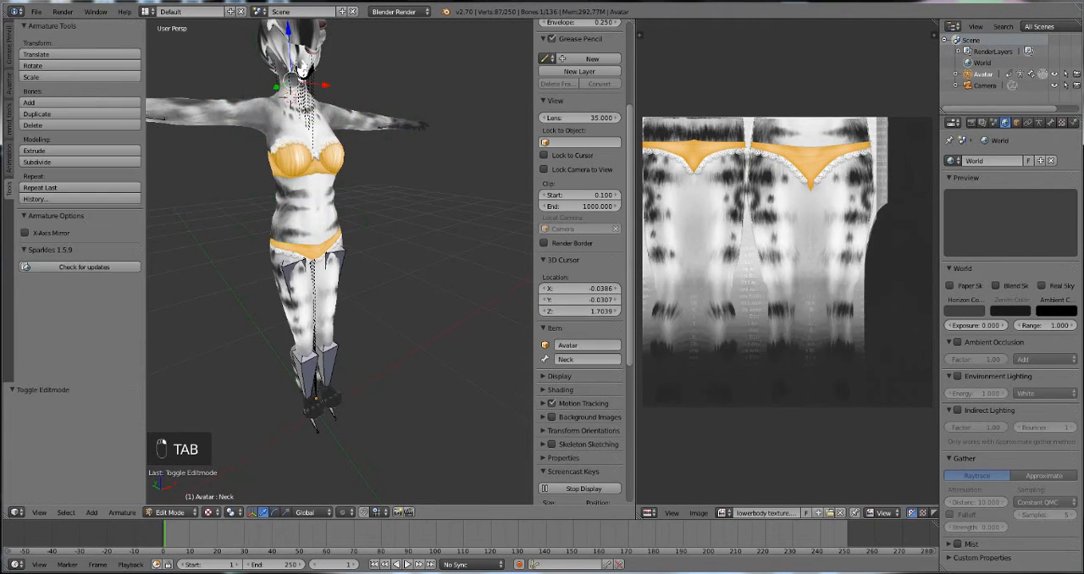
Step: Leave Edit Mode and step back through the undo history to the Sculpt Mode entry preceding the test rotations
middle_drag(305, 77, 321, 126)
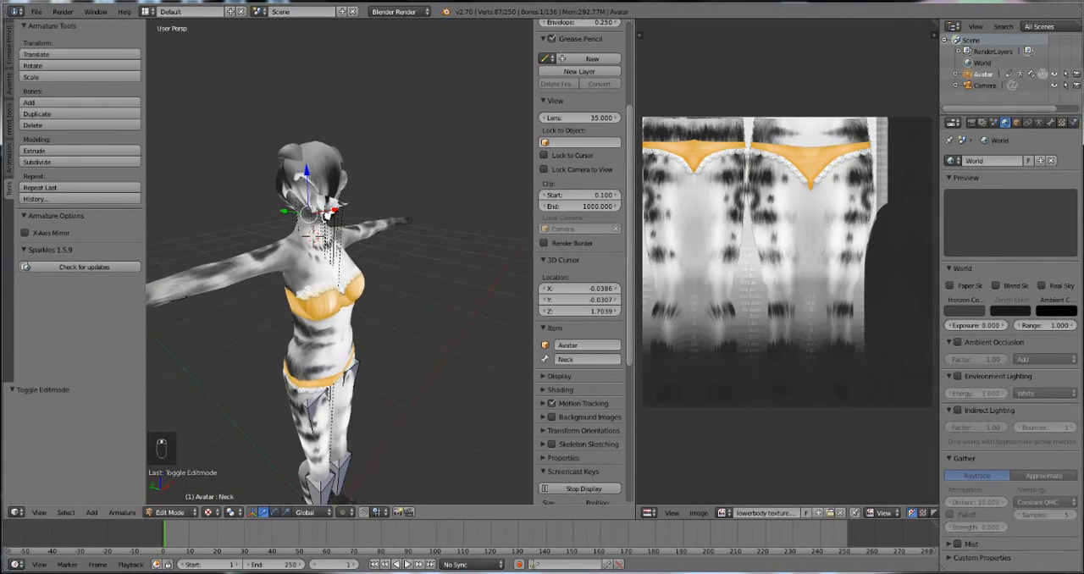
key(ctrl+alt+z)
click(311, 200)
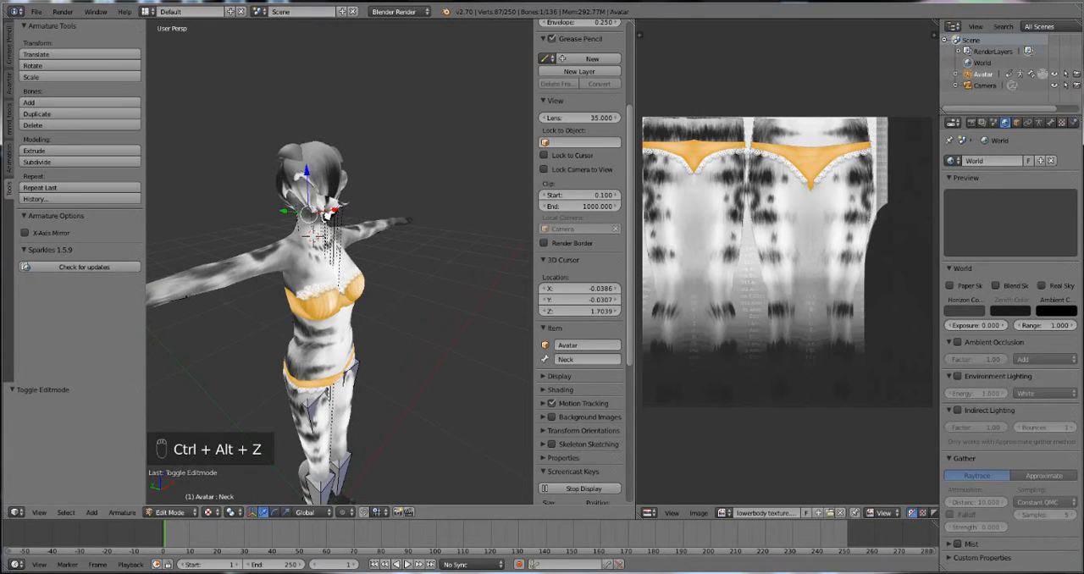
key(Tab)
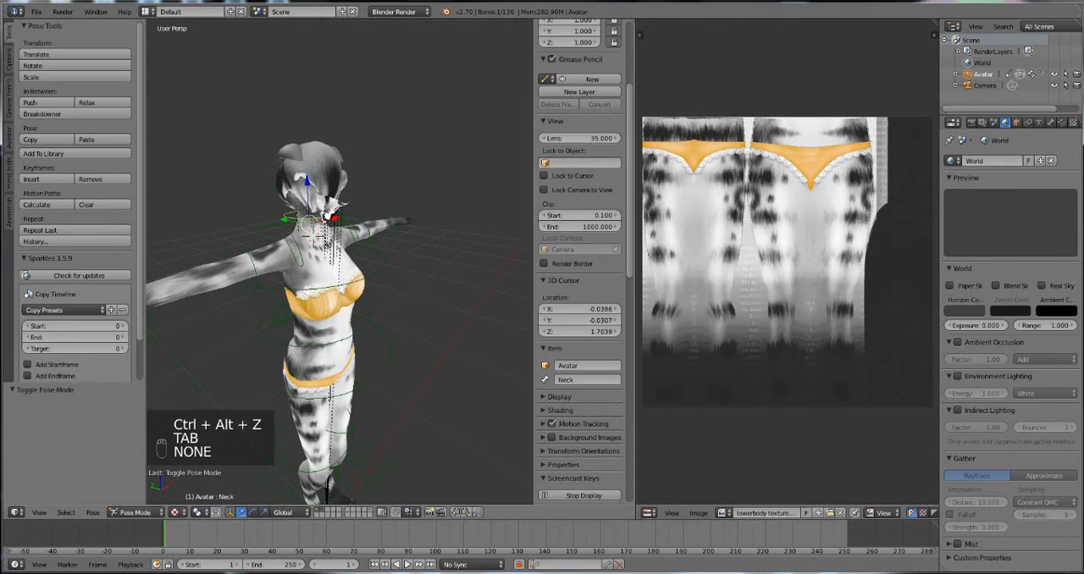
key(ctrl+alt+z)
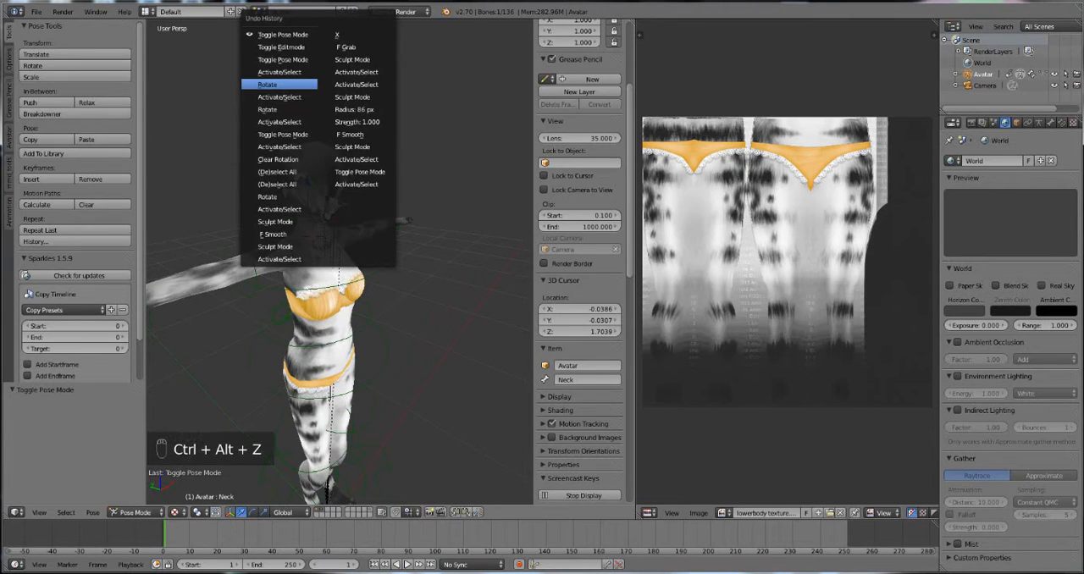
click(280, 85)
key(ctrl+alt+z)
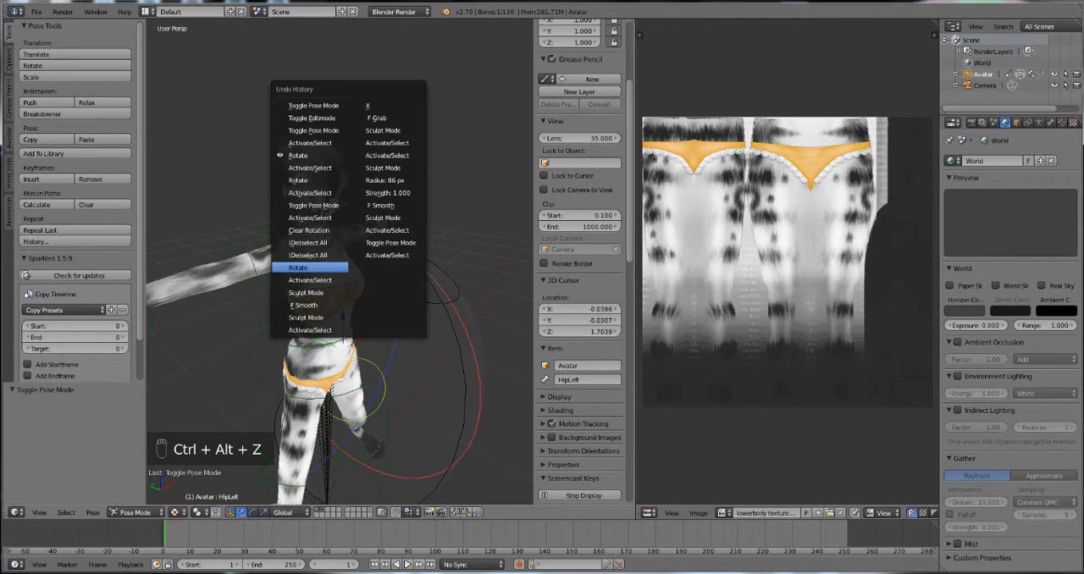
click(306, 293)
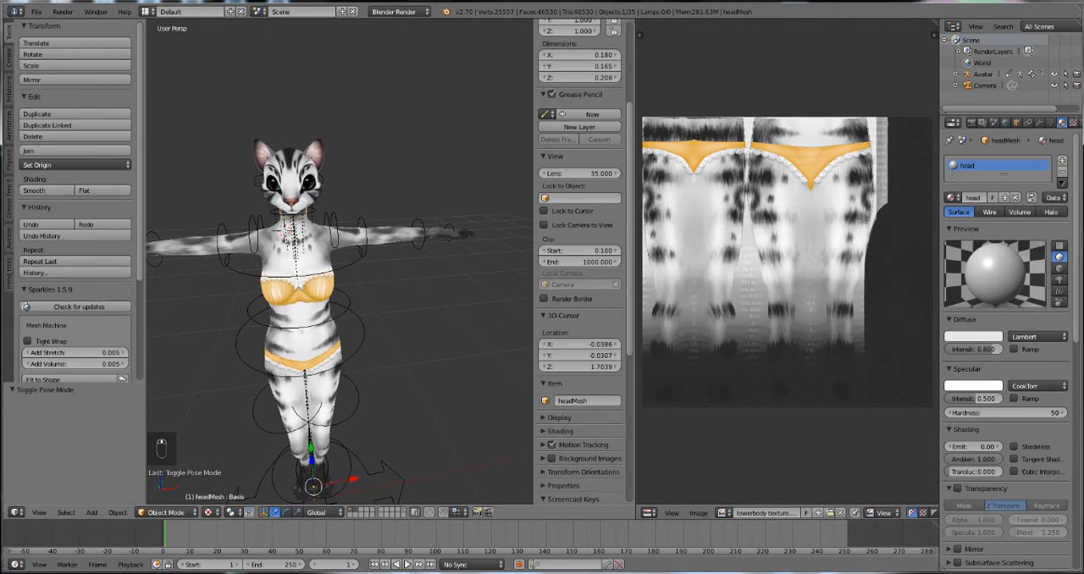
Step: Check the head mesh briefly in Edit Mode, then select the Avatar armature and switch it to Pose Mode
key(Tab)
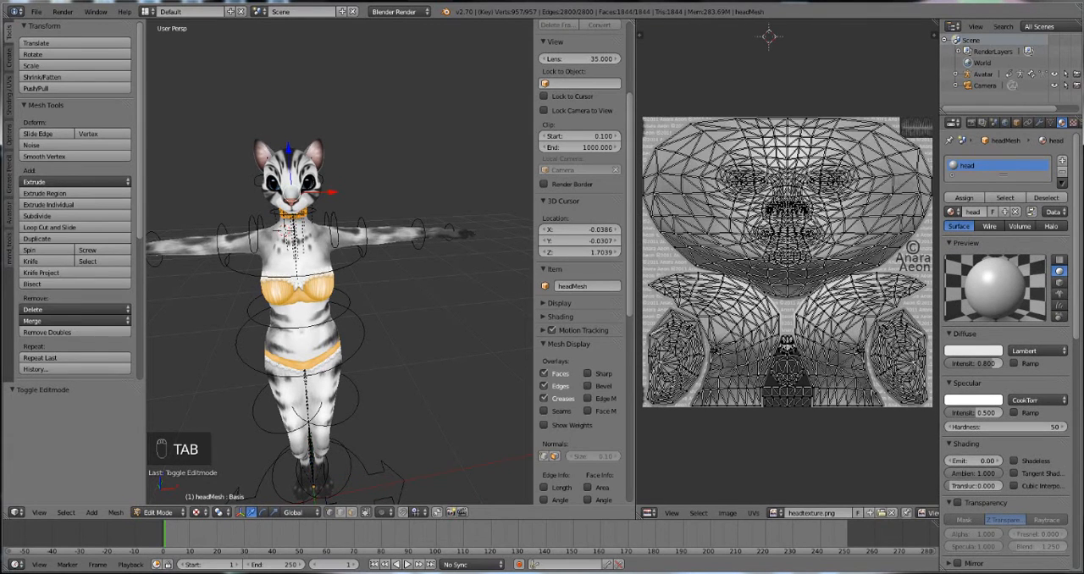
key(Tab)
right_click(364, 337)
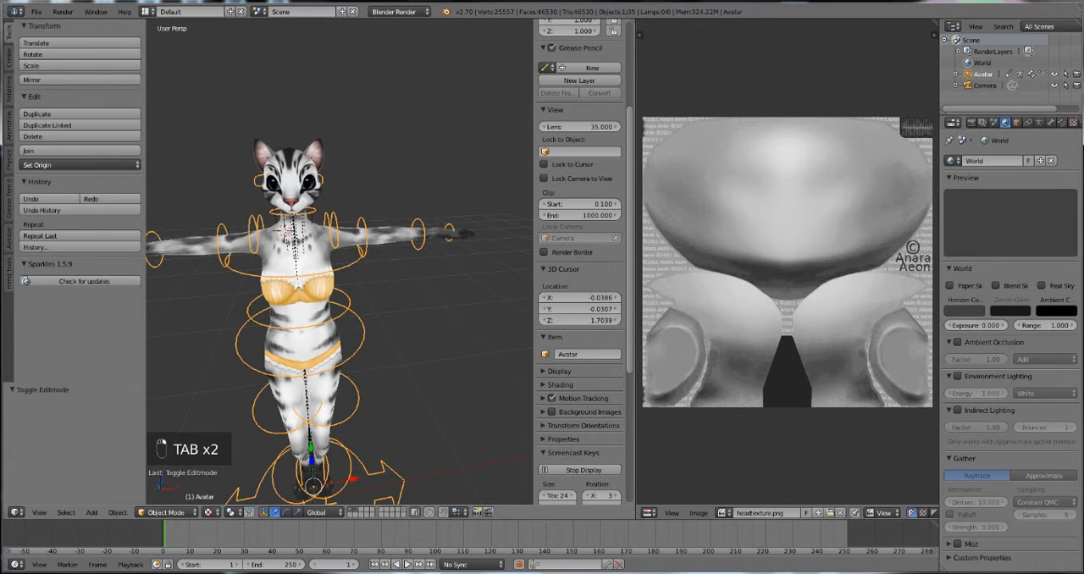
click(166, 513)
click(166, 474)
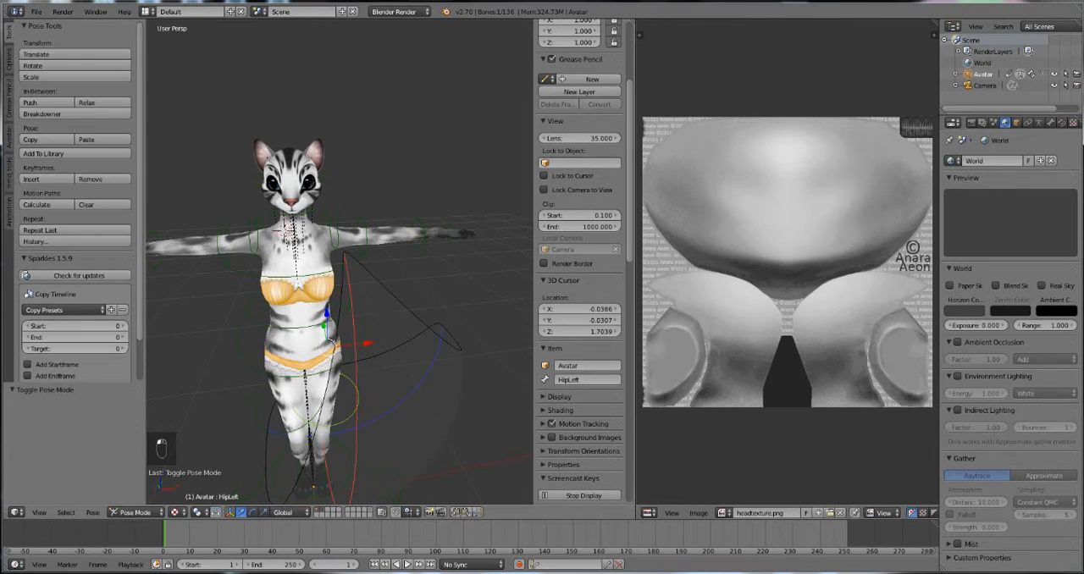
Step: Try a test pose by rotating the Chest bone about 28.7°, HipRight about 48° and HipLeft about -48°
key(r)
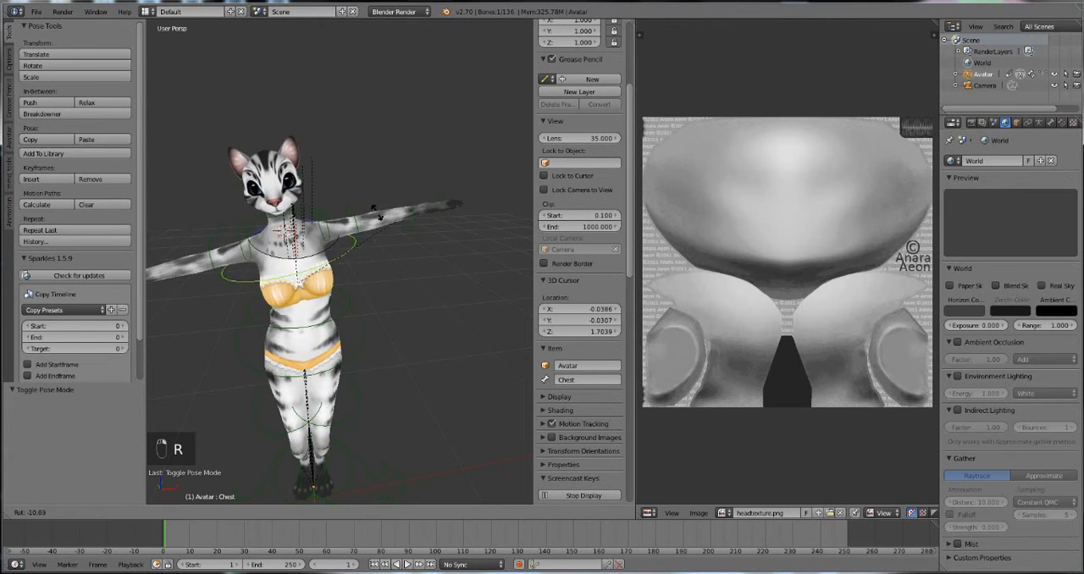
click(364, 288)
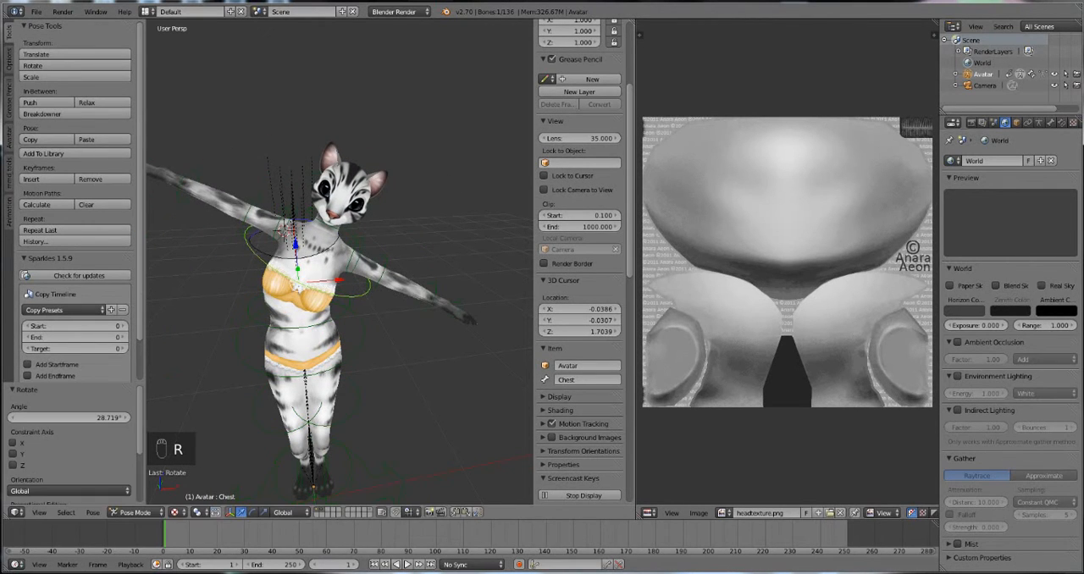
right_click(275, 398)
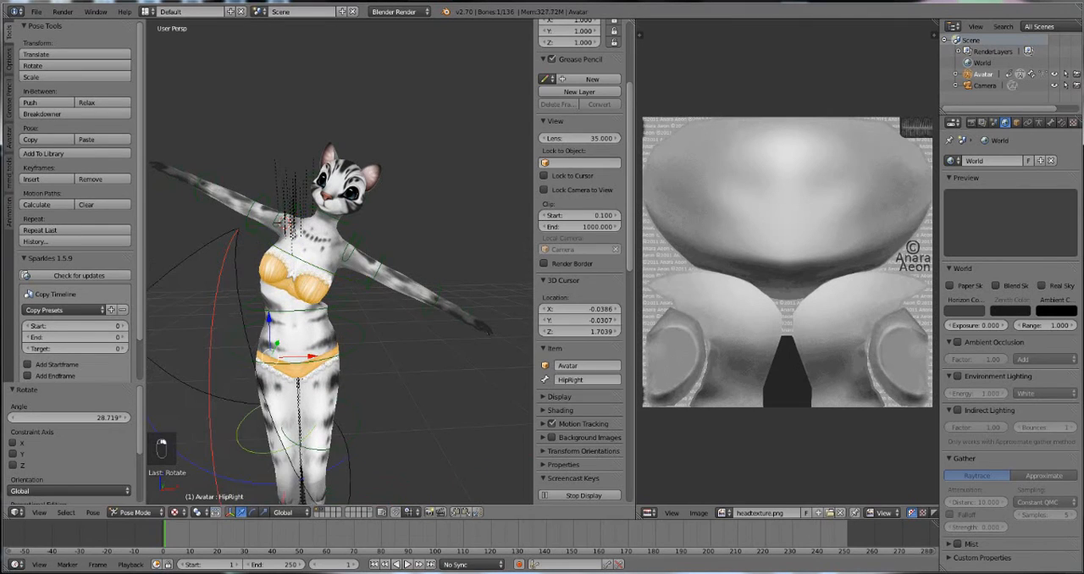
key(r)
click(231, 452)
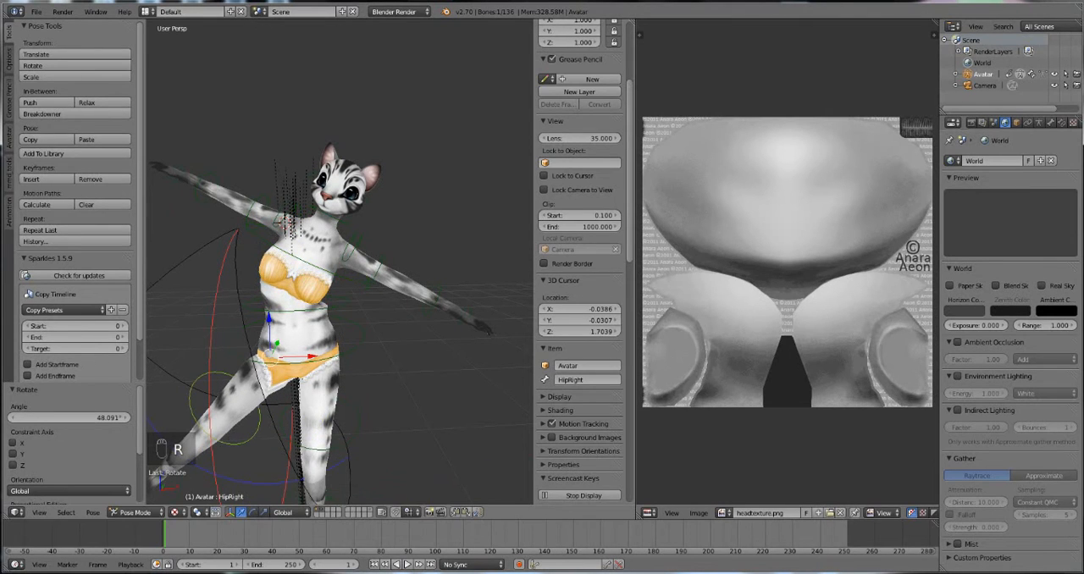
right_click(315, 398)
key(r)
click(429, 409)
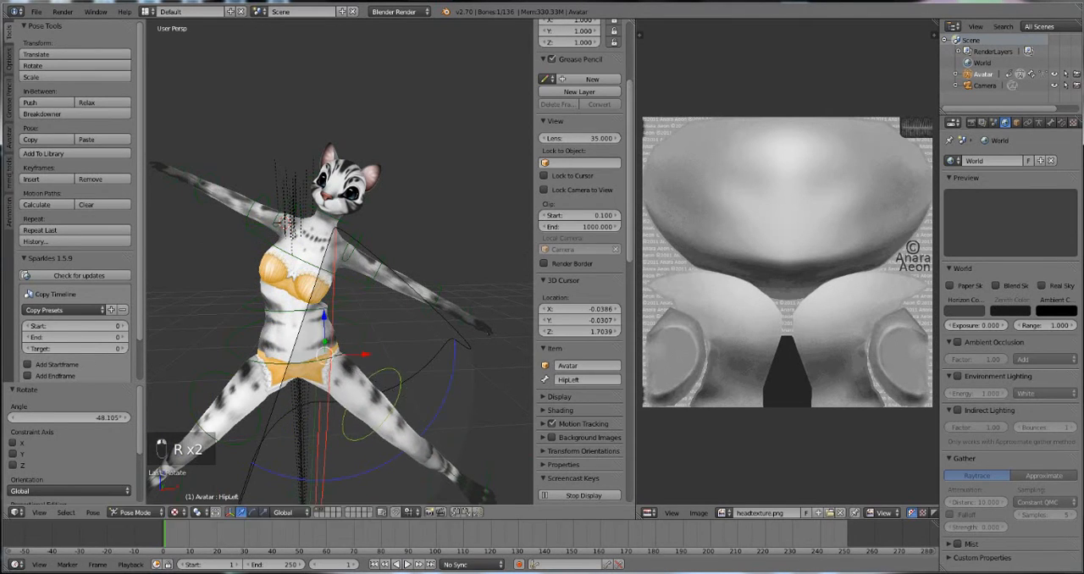
Step: Select all bones, clear their pose rotation, and deselect them
key(a)
key(a)
key(a)
key(alt+r)
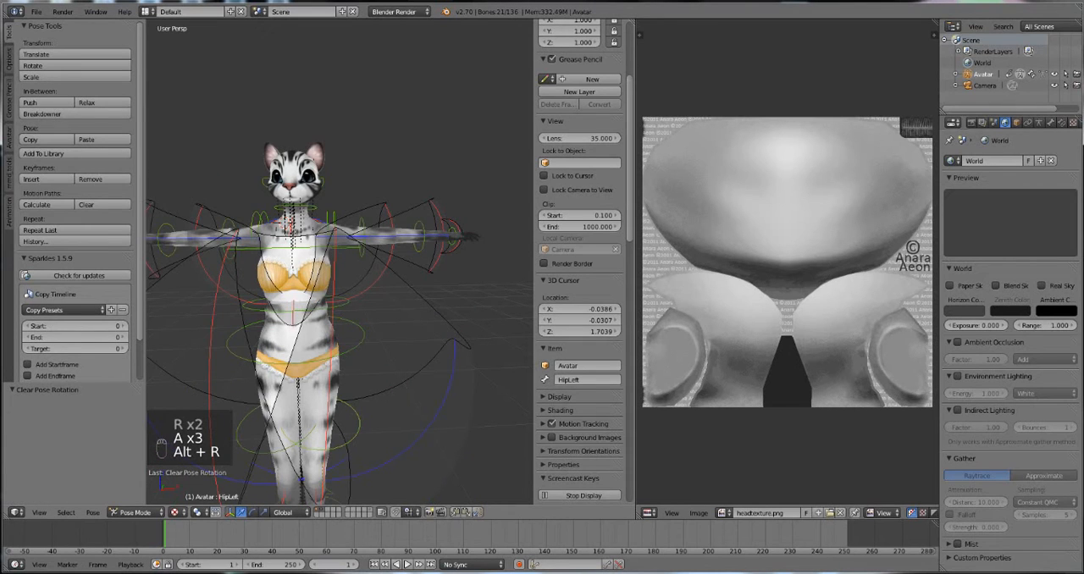
shift+middle_drag(356, 355, 407, 300)
scroll(406, 300, down, 1)
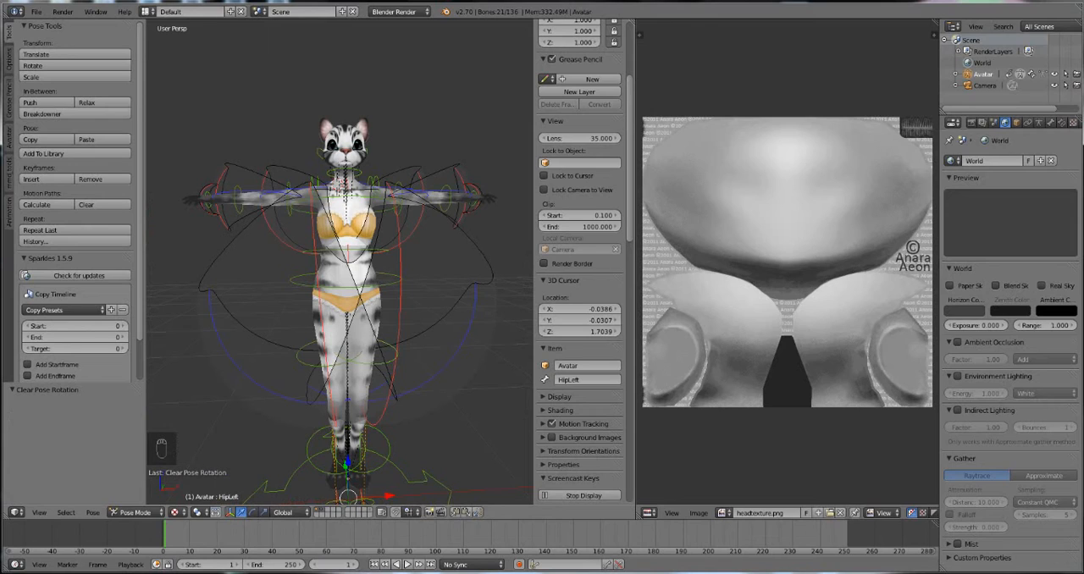
click(446, 139)
key(a)
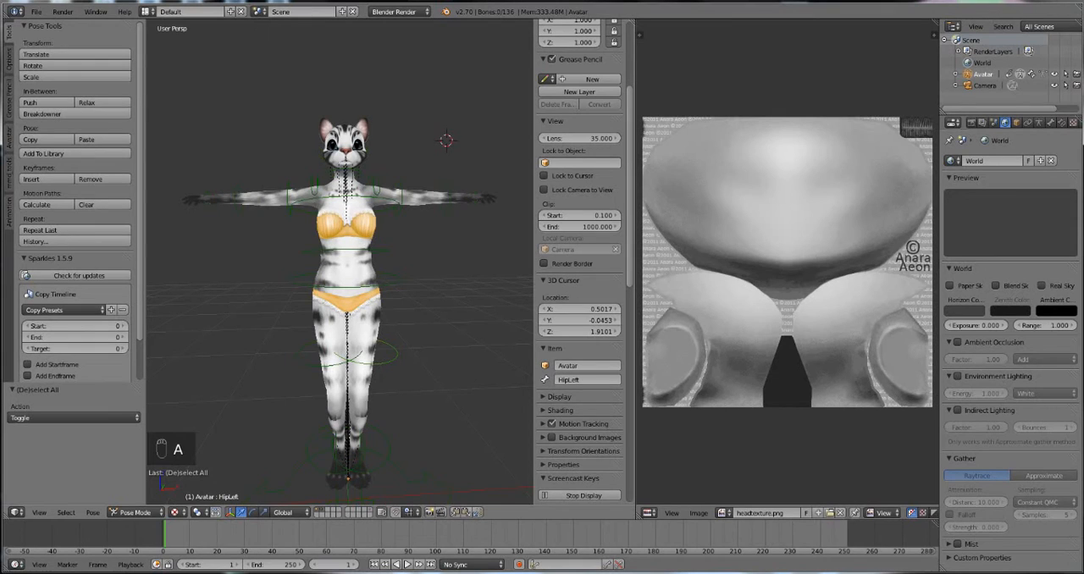
Step: Spread the avatar's legs by rotating the HipRight bone about 13.7° and the HipLeft bone about -14.5°
right_click(326, 364)
key(r)
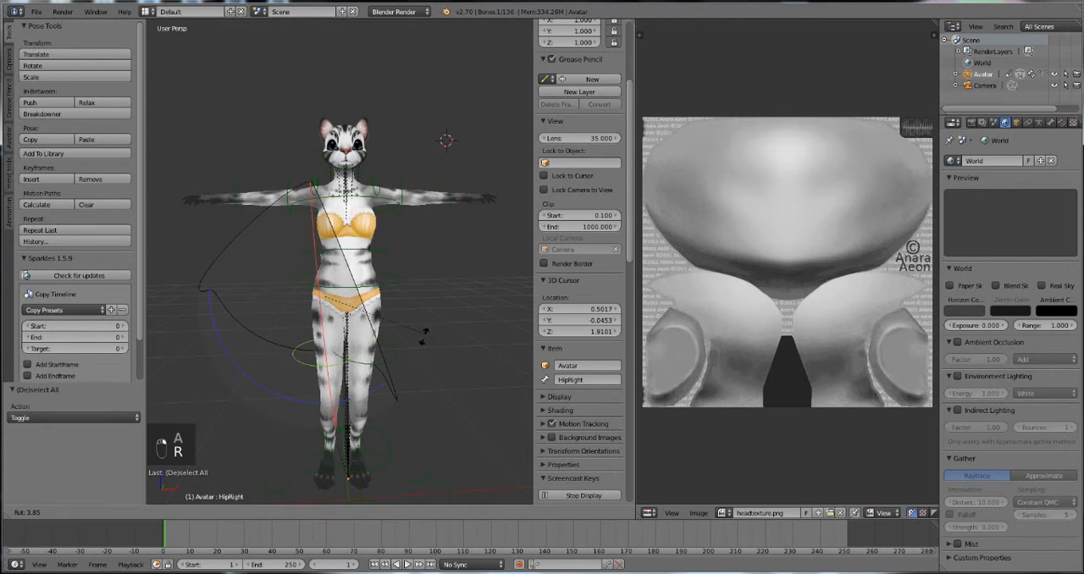
click(406, 344)
right_click(368, 355)
key(r)
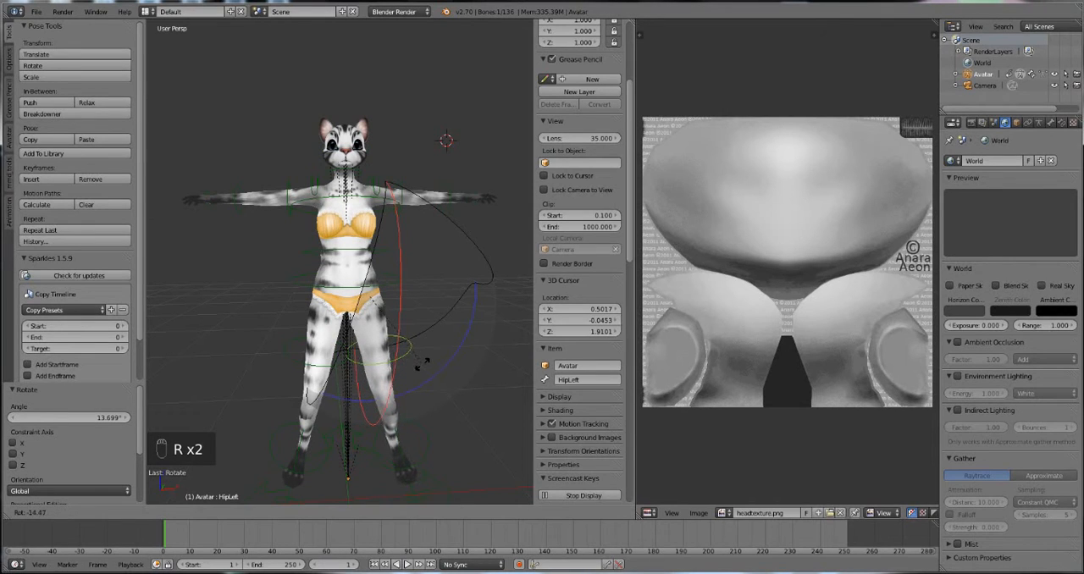
click(421, 362)
scroll(421, 362, up, 3)
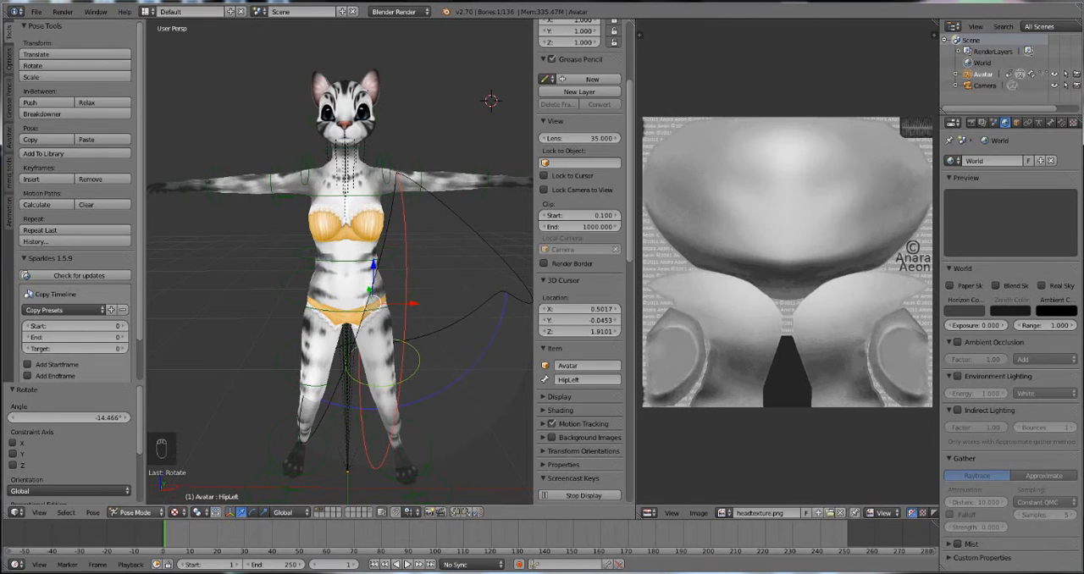
Step: Switch the Avatar armature to Object Mode and move it to layer 3, away from the meshes
click(135, 512)
click(148, 473)
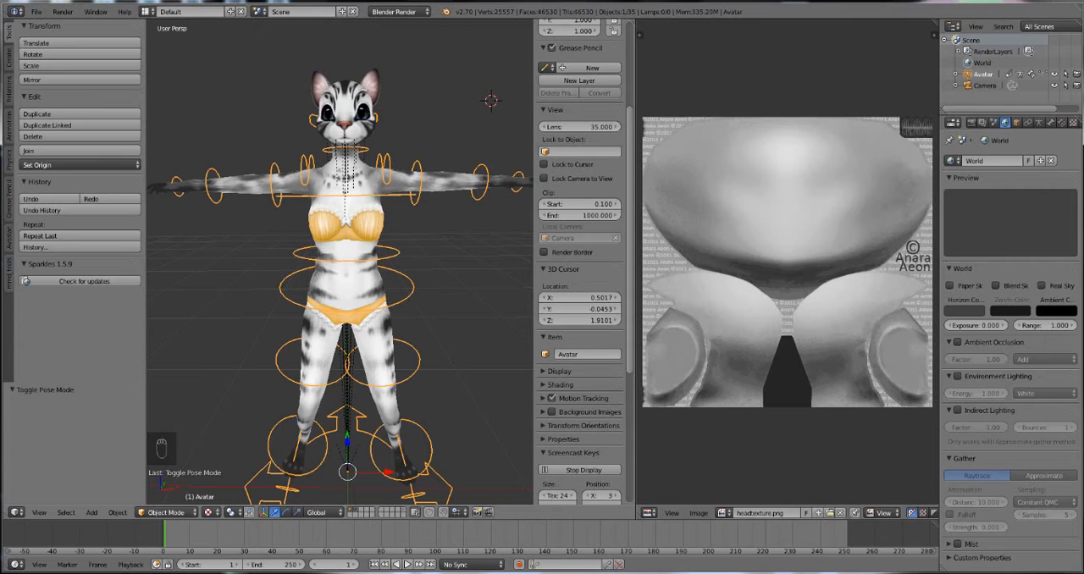
key(m)
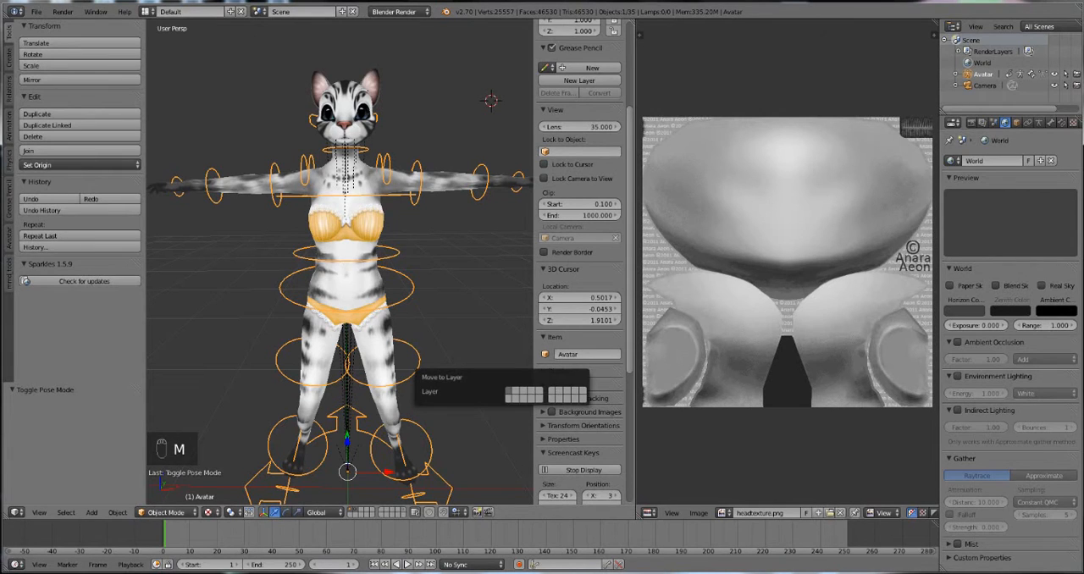
click(524, 393)
scroll(340, 262, down, 3)
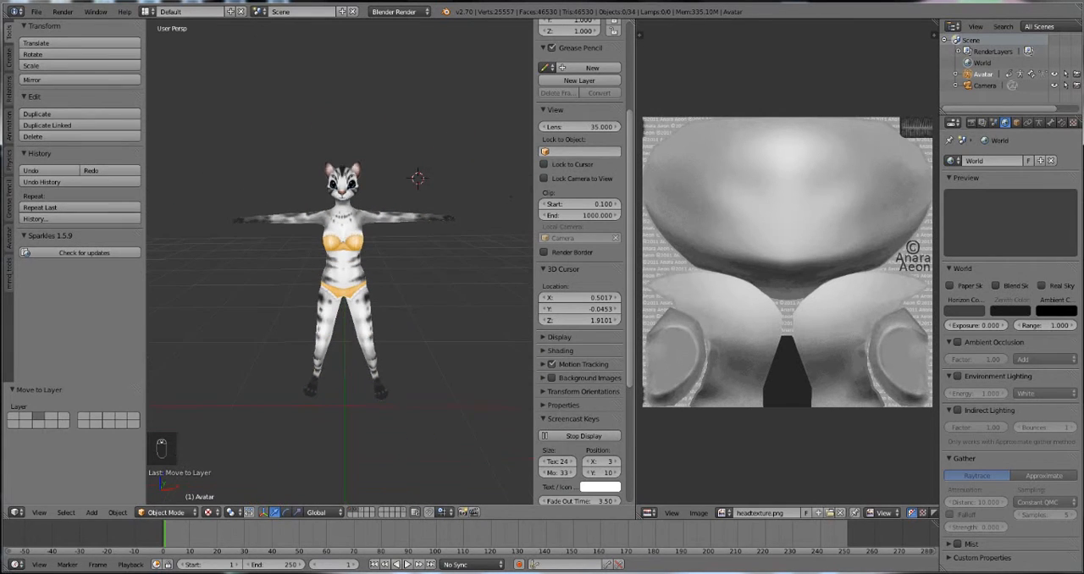
Step: Assign the lowerbody material to all faces of the lower body mesh in Edit Mode
scroll(340, 263, up, 2)
key(a)
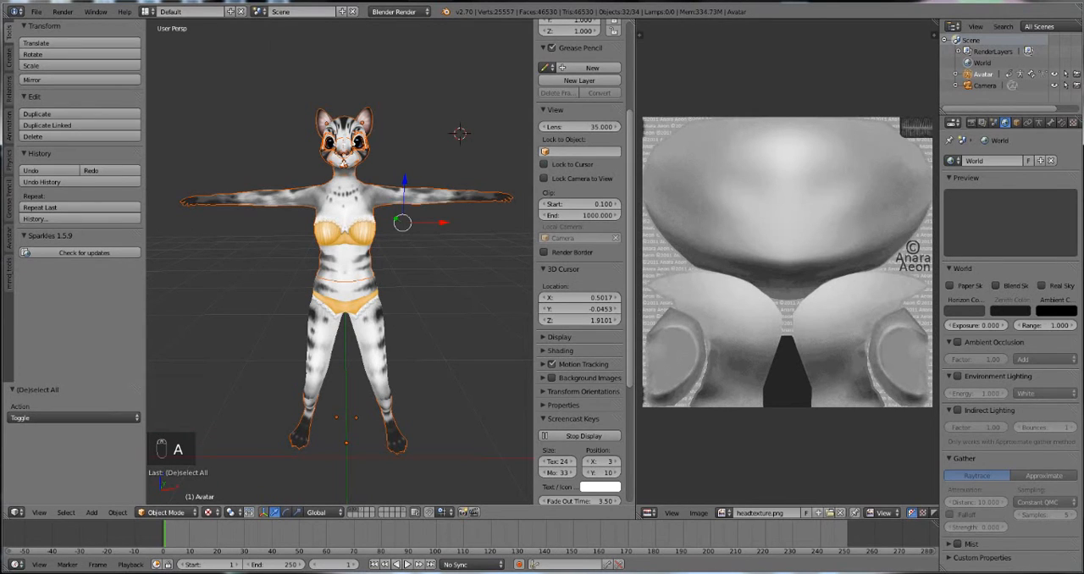
key(a)
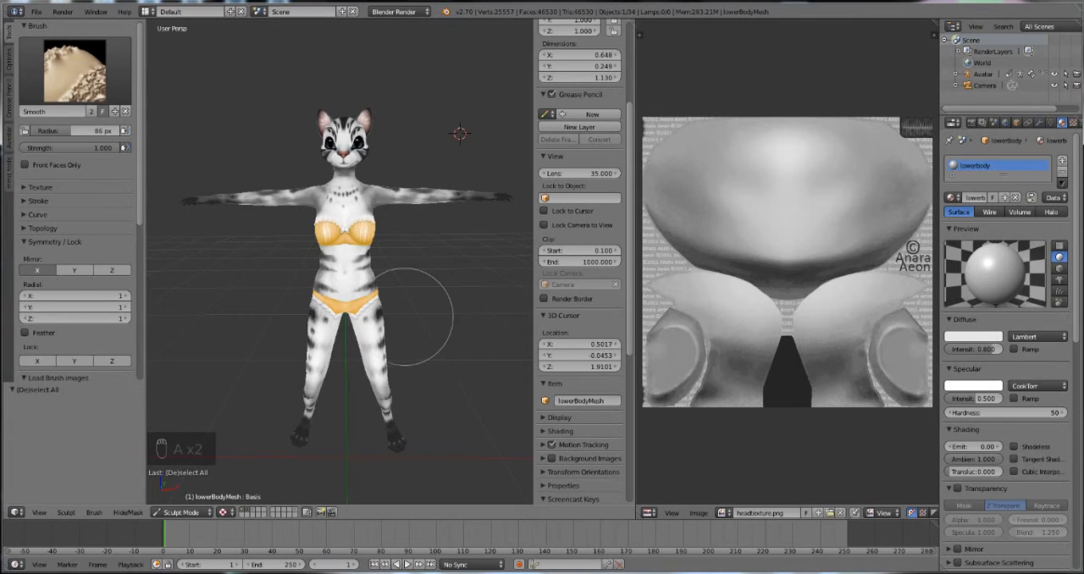
key(Tab)
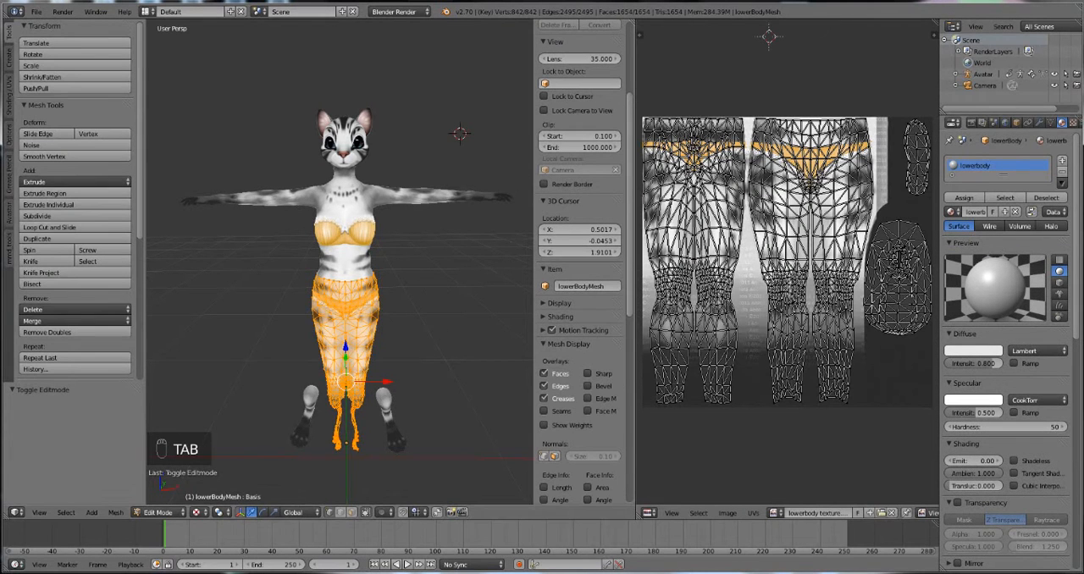
key(Tab)
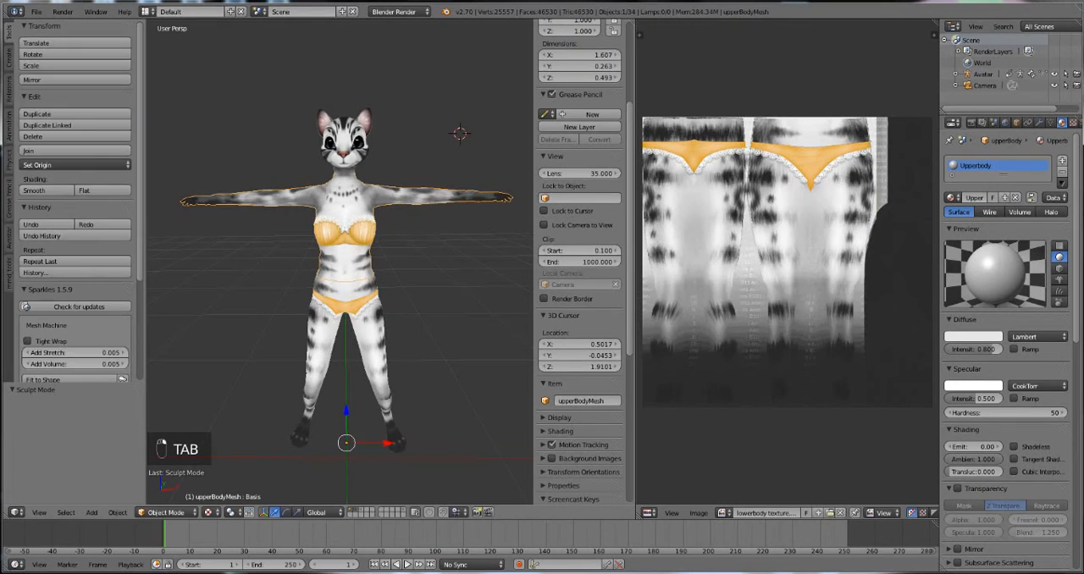
Step: Assign the Upperbody material to all faces of the upper body mesh, and return to Object Mode
key(Tab)
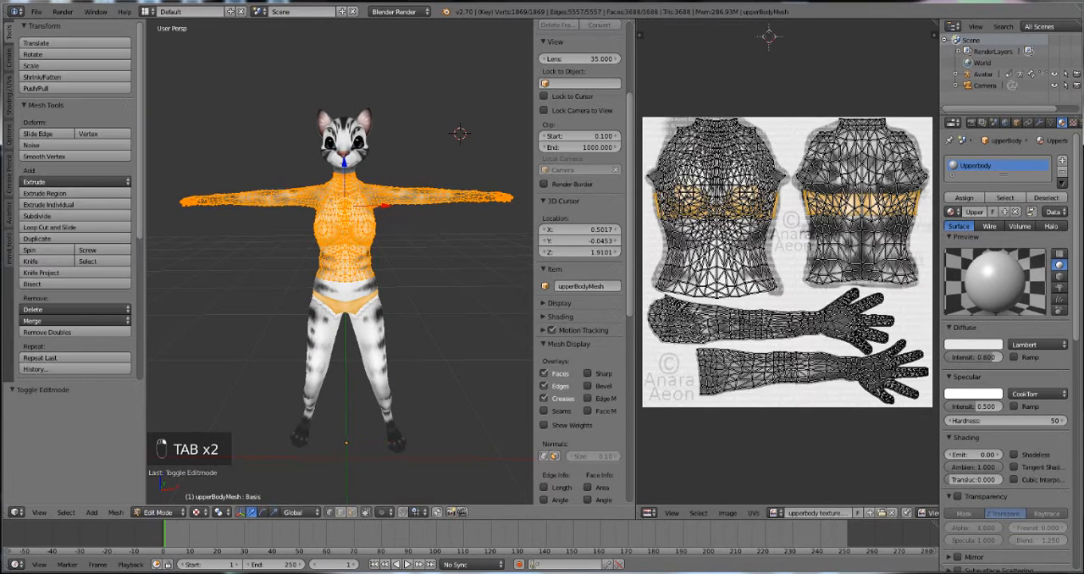
key(a)
key(a)
key(a)
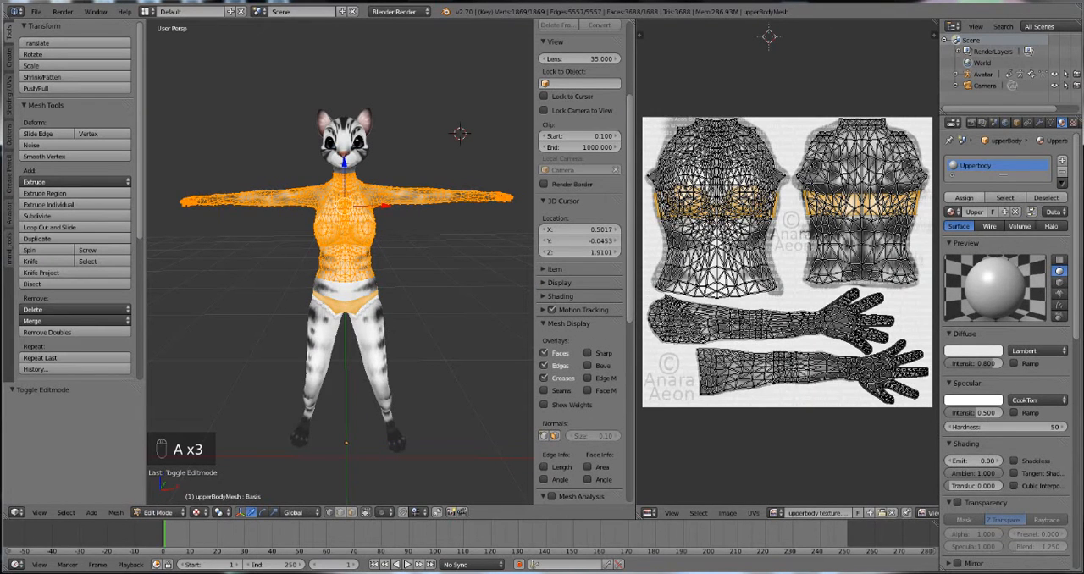
click(964, 198)
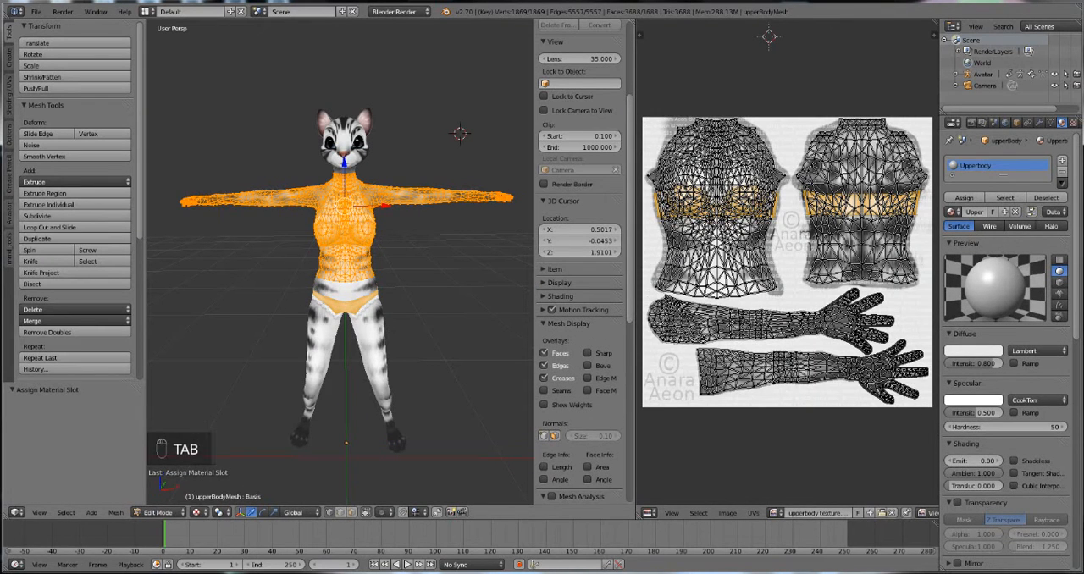
key(Tab)
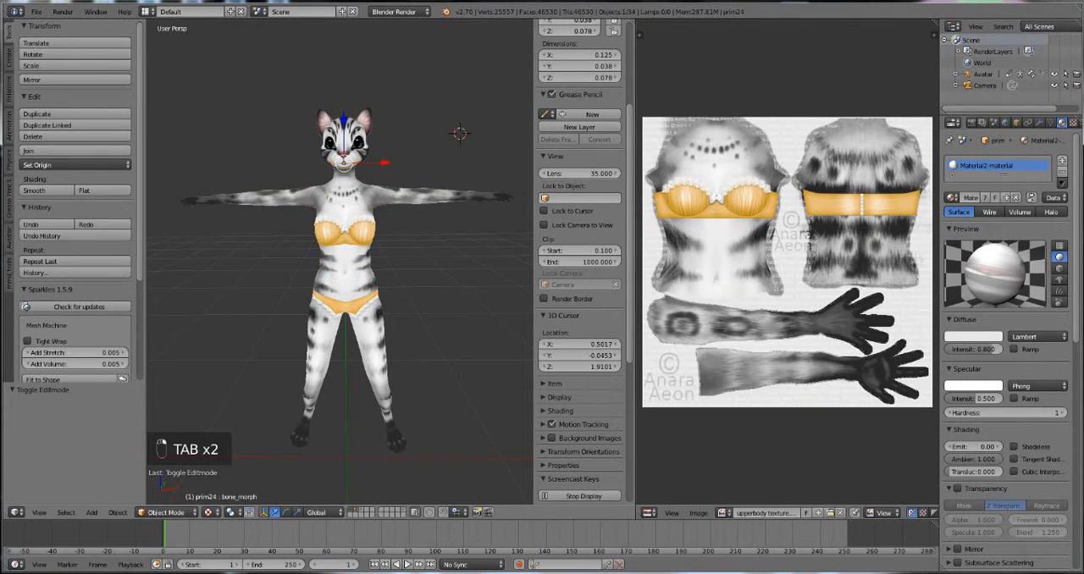
Step: Assign the head material to all faces of the head mesh, and return to Object Mode
key(Tab)
key(a)
key(a)
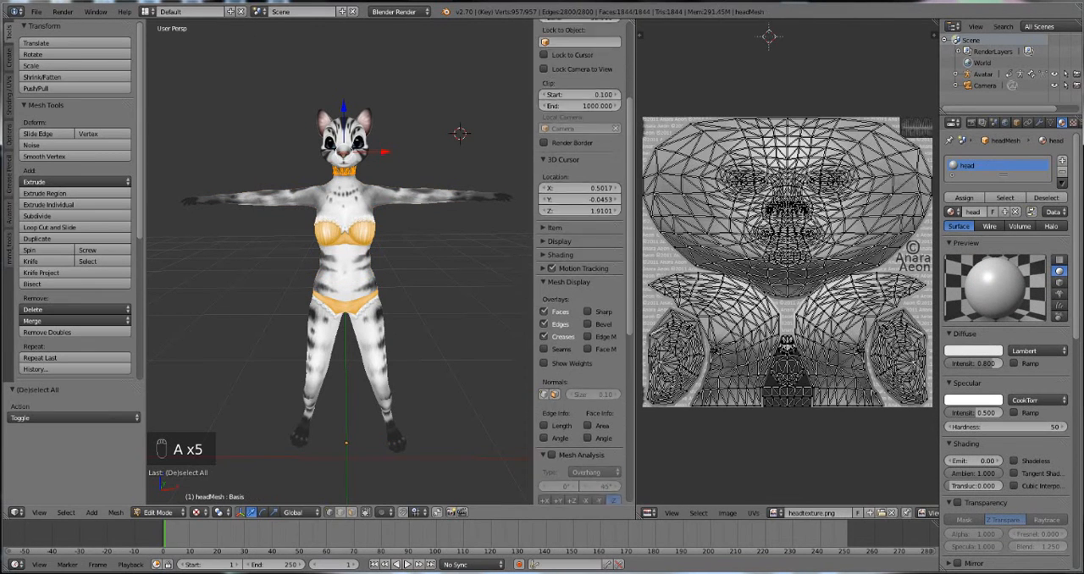
click(964, 198)
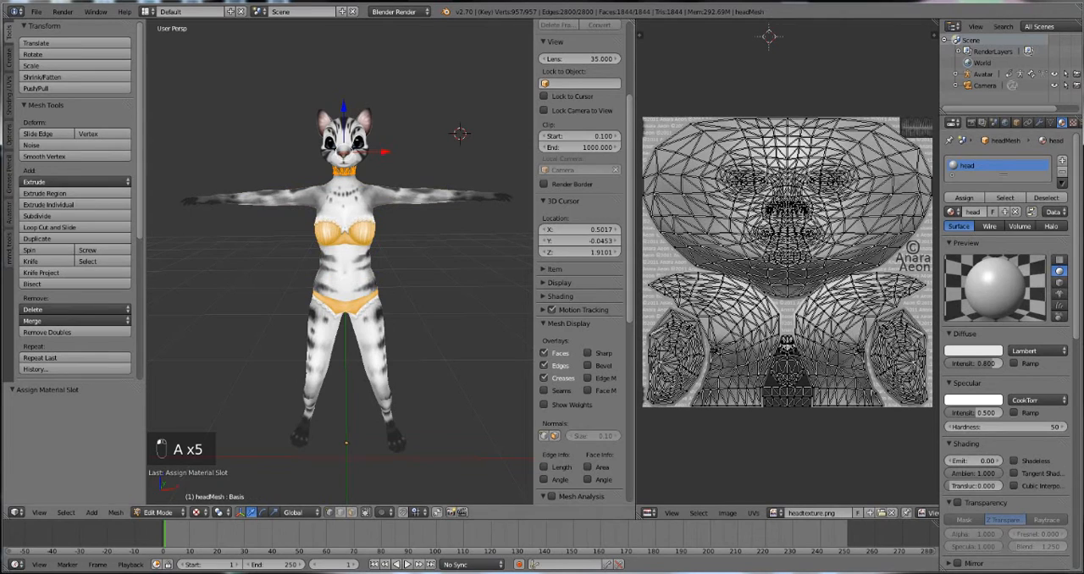
key(Tab)
Step: Select all visible avatar meshes in Object Mode
key(a)
key(a)
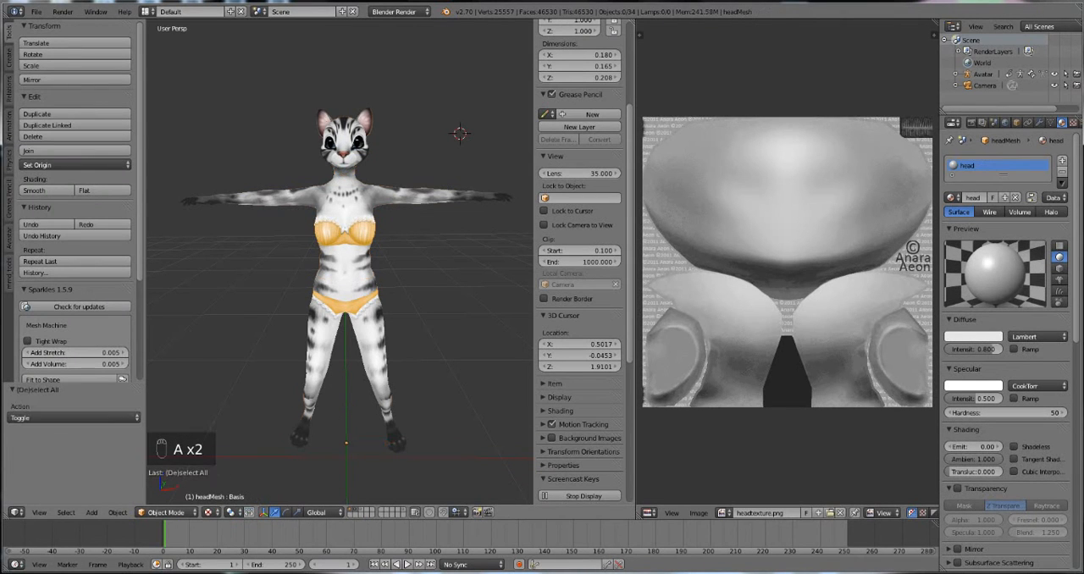
key(a)
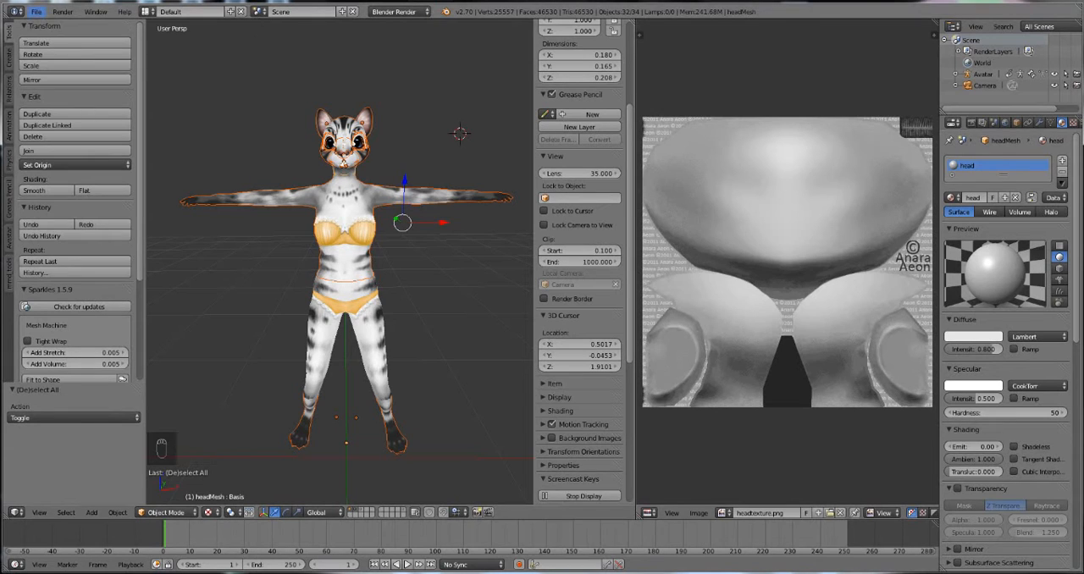
Step: Start a default Collada export of the selected avatar meshes into the Clar tutorial folder, naming the file BODY FOR CLOTHES
click(35, 11)
mouse_move(85, 238)
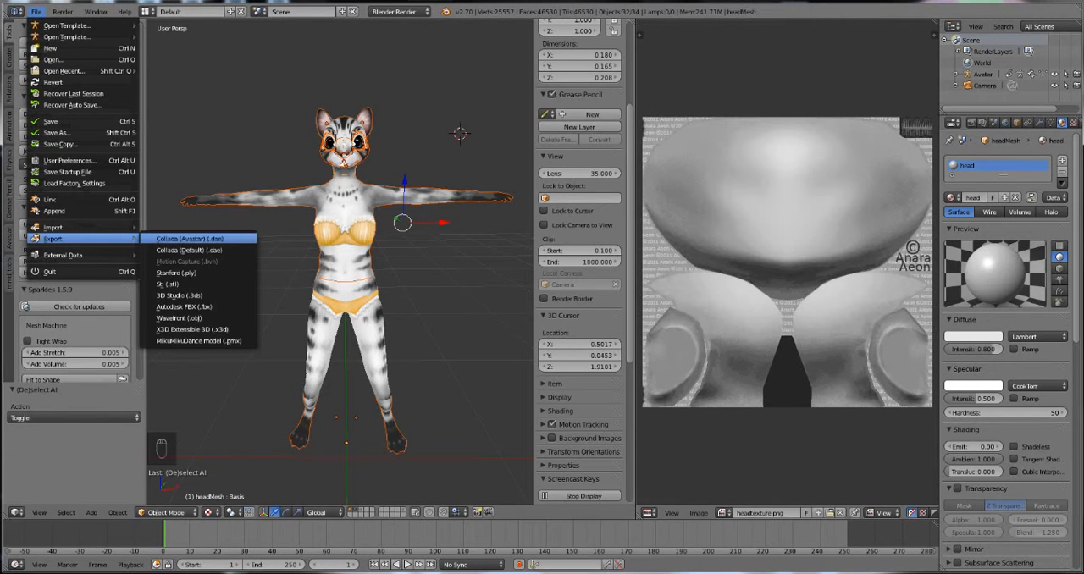
click(190, 250)
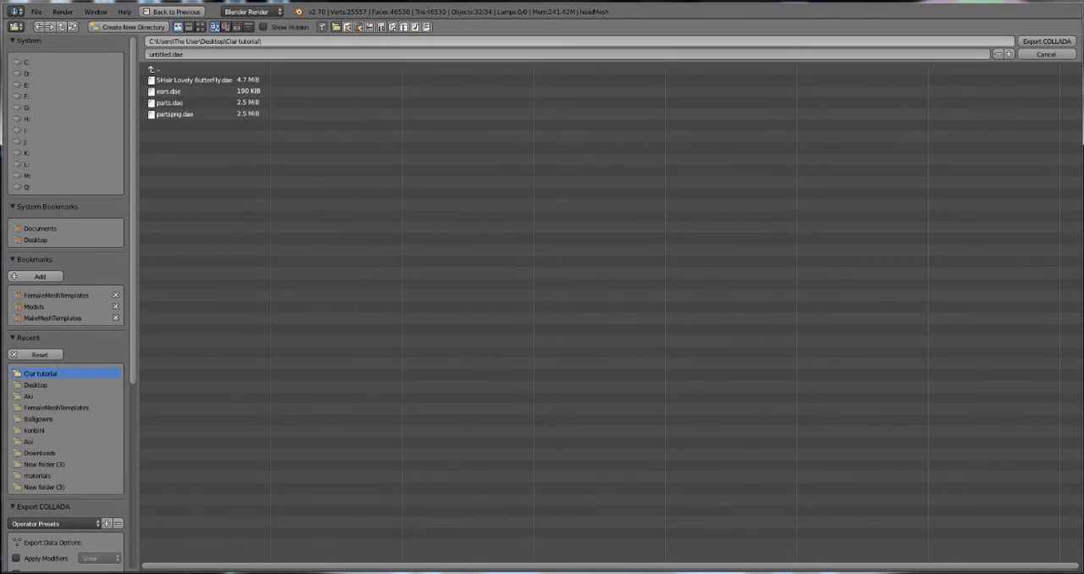
click(169, 54)
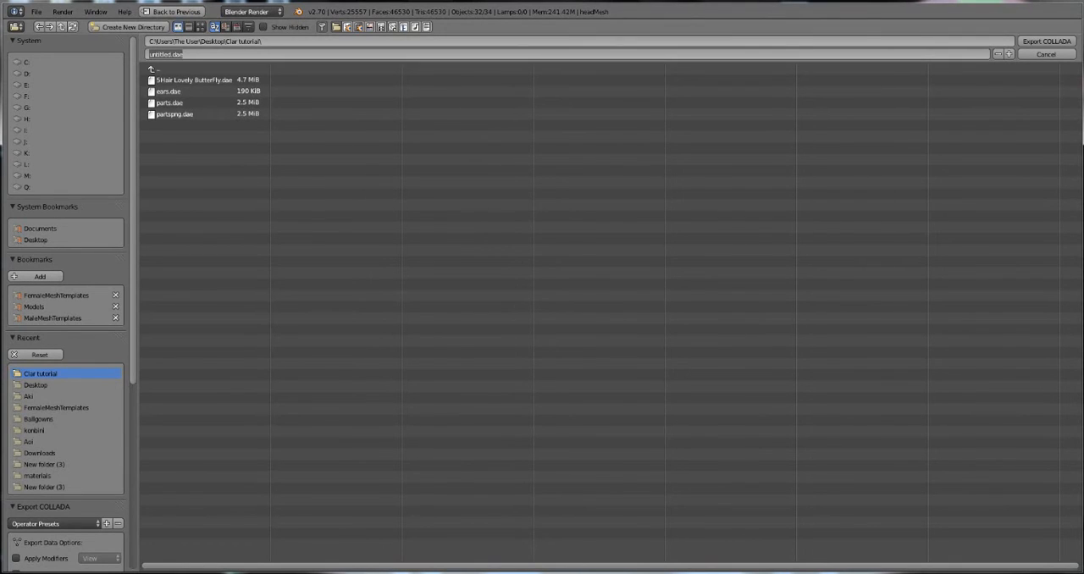
click(150, 54)
key(Delete)
key(Delete)
key(Delete)
key(Delete)
key(Delete)
key(Delete)
key(Delete)
key(Delete)
text(BODY FOR CLOTHES)
key(Return)
Step: Apply the SL+Open Sim Static preset to the Collada export and export the file
drag(139, 339, 137, 339)
scroll(65, 302, down, 8)
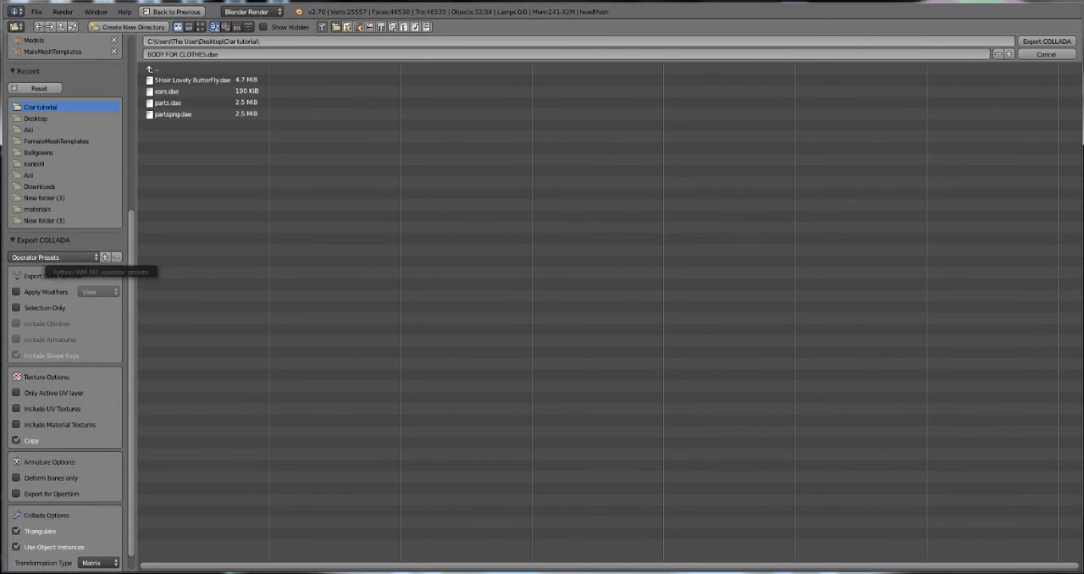
click(51, 257)
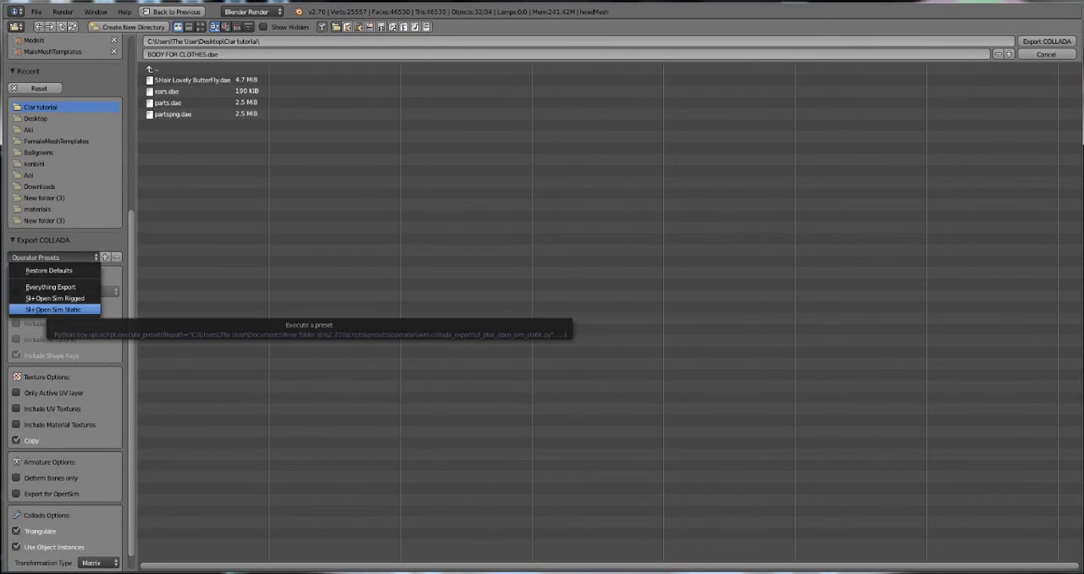
click(55, 309)
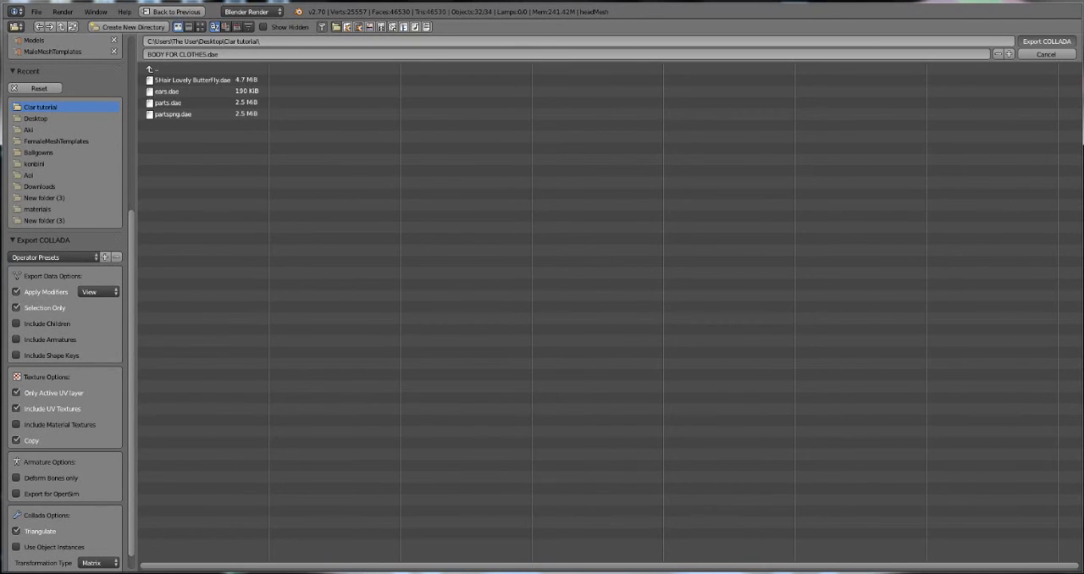
click(1047, 41)
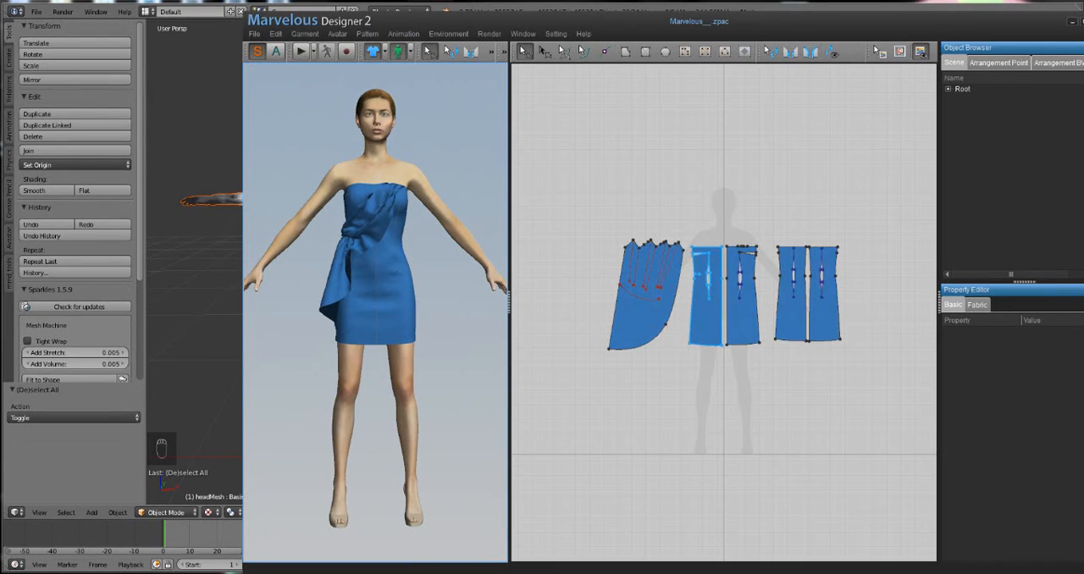
Step: Switch to Marvelous Designer and add BODY FOR CLOTHES.dae from the desktop's Clar tutorial folder as an avatar
click(254, 34)
mouse_move(280, 61)
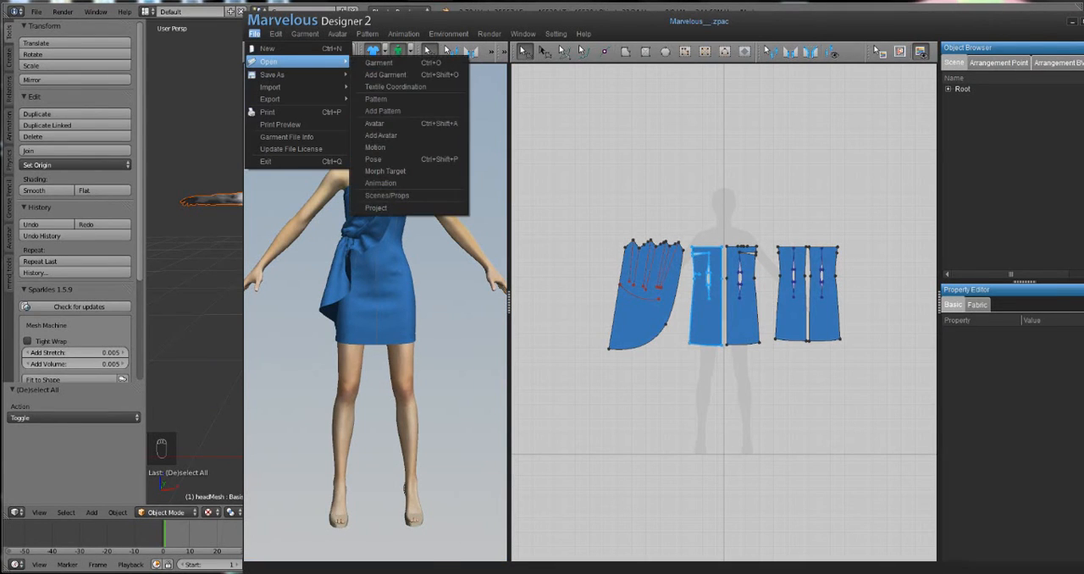
click(381, 136)
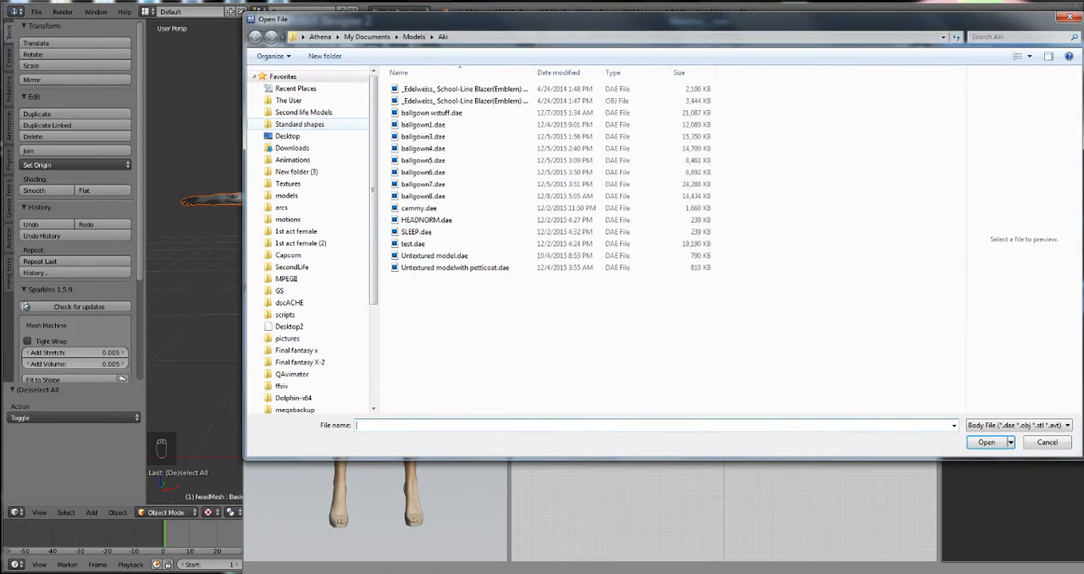
click(288, 136)
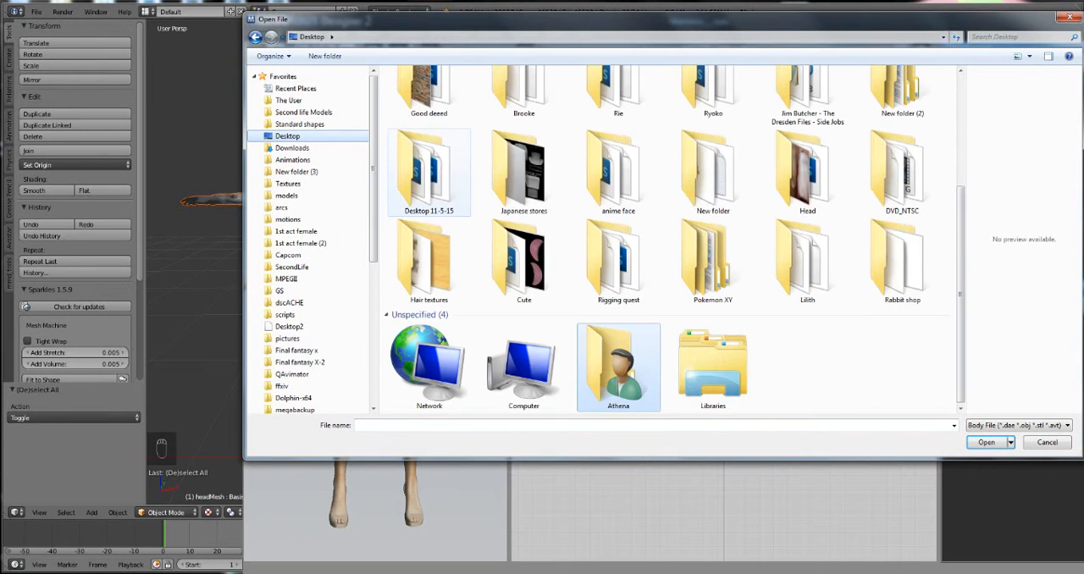
click(424, 183)
scroll(424, 183, up, 3)
double_click(425, 127)
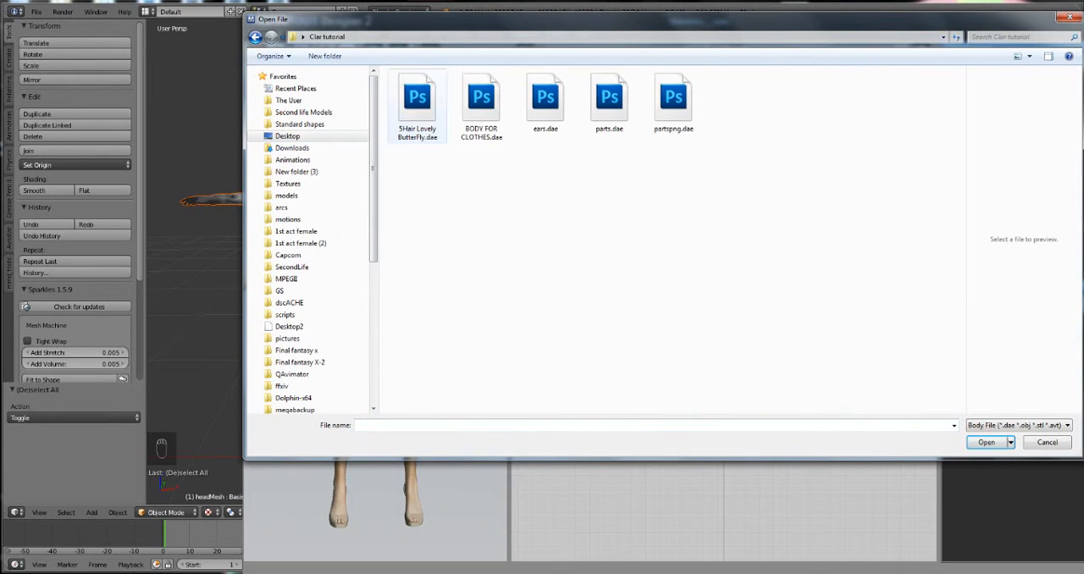
click(481, 106)
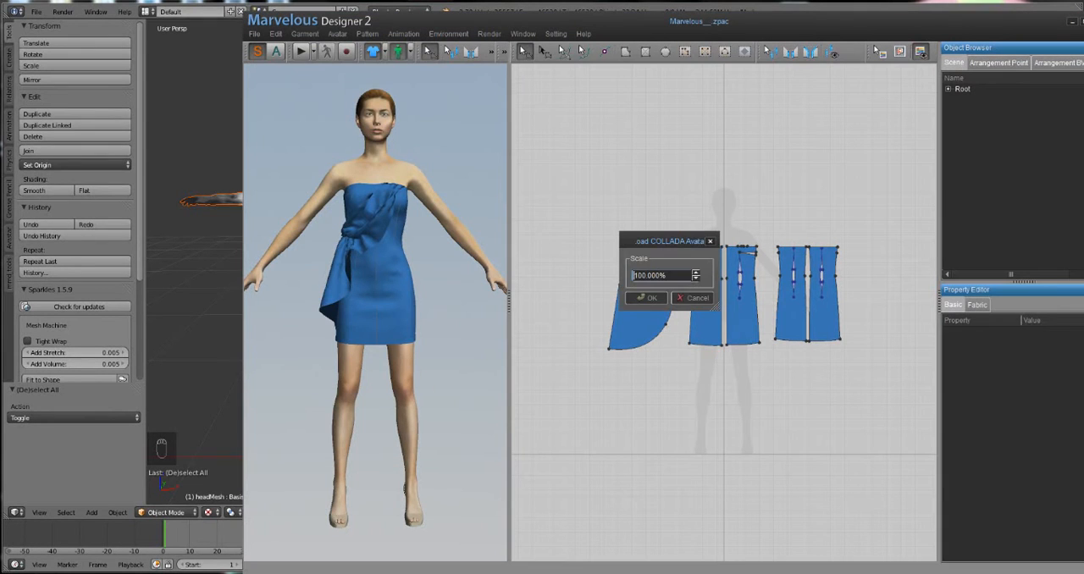
key(Return)
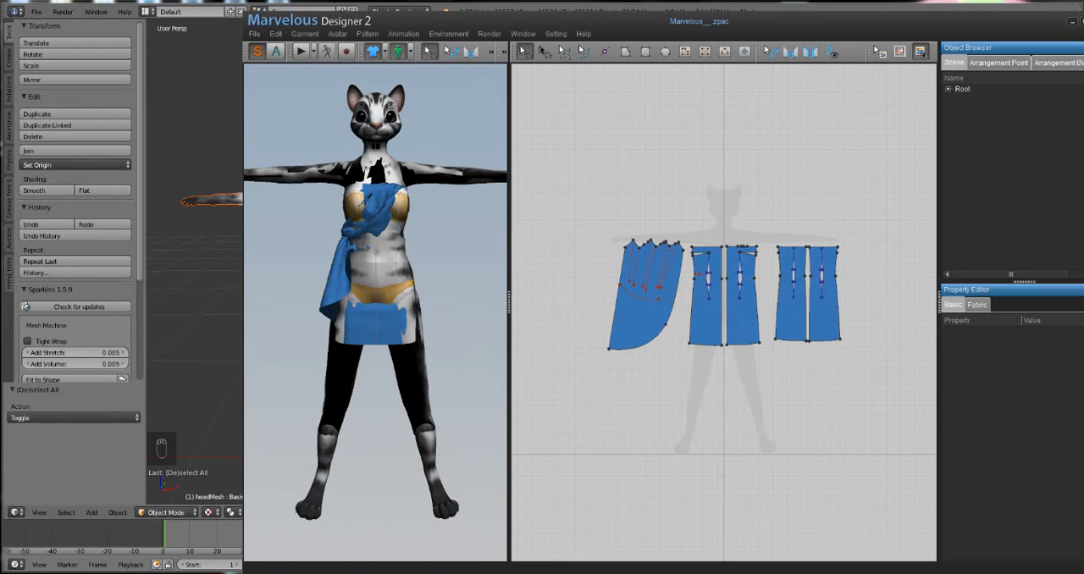
Step: Widen the 3D garment view and examine the imported avatar's textures from several angles
drag(508, 301, 696, 301)
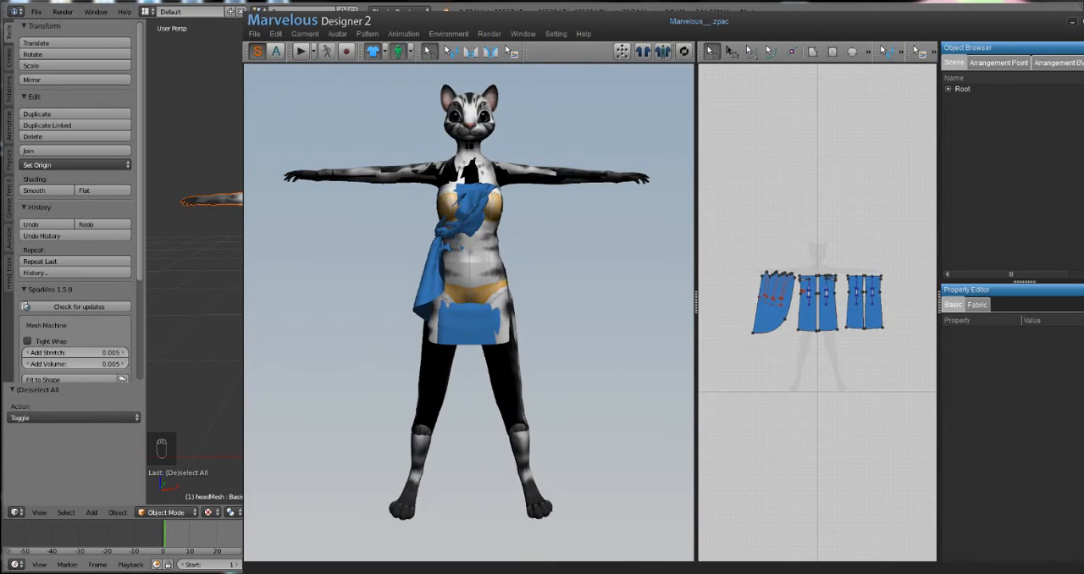
click(495, 257)
mouse_move(494, 257)
right_down()
mouse_move(665, 286)
mouse_move(783, 273)
mouse_move(830, 283)
mouse_move(475, 259)
mouse_move(491, 265)
right_up()
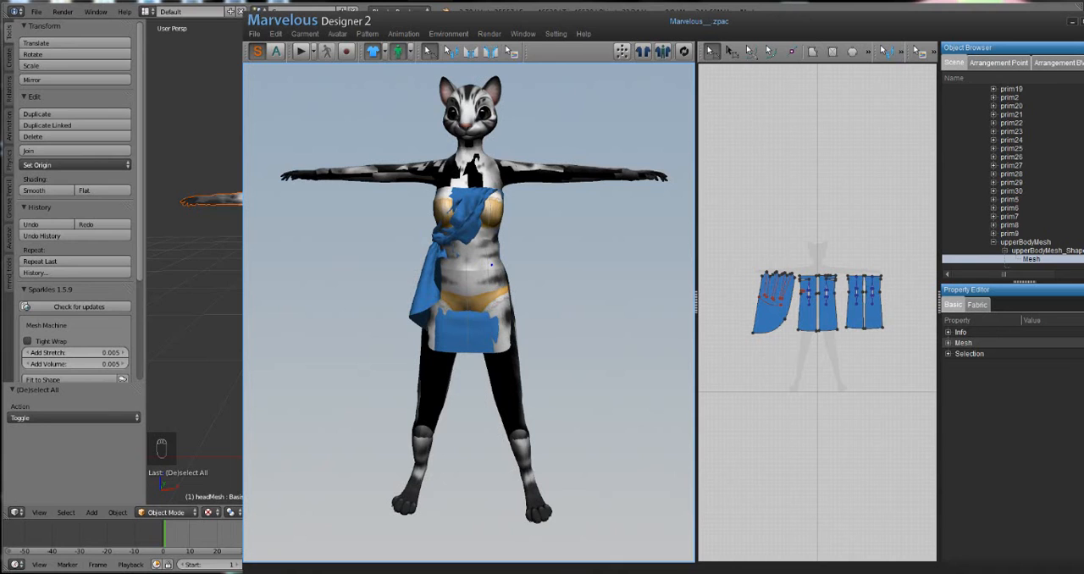
mouse_move(492, 265)
right_down()
mouse_move(480, 305)
mouse_move(488, 340)
mouse_move(498, 259)
right_up()
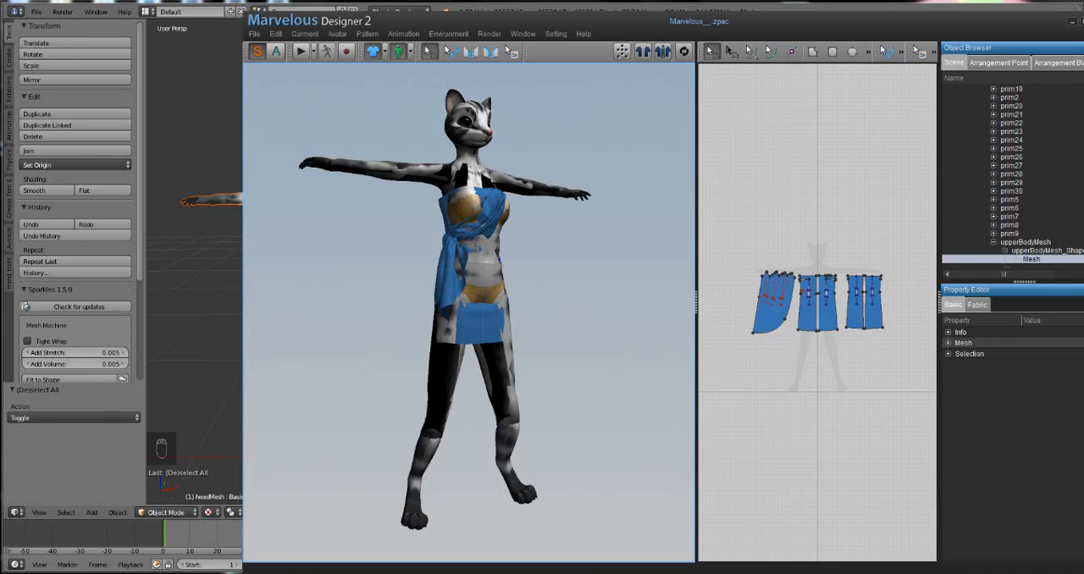
mouse_move(499, 260)
right_down()
mouse_move(475, 264)
mouse_move(508, 266)
mouse_move(500, 268)
right_up()
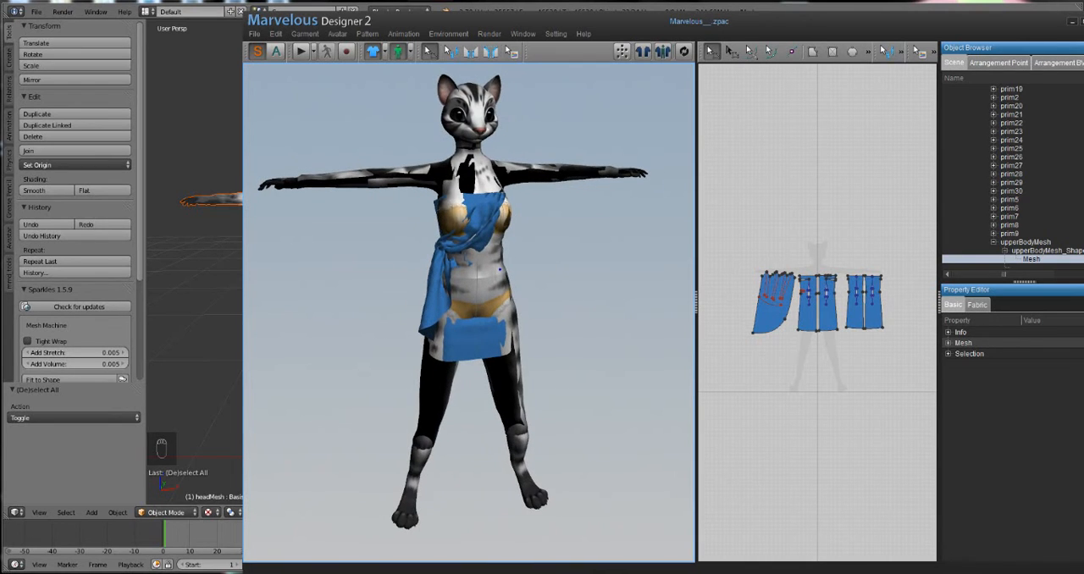
click(218, 315)
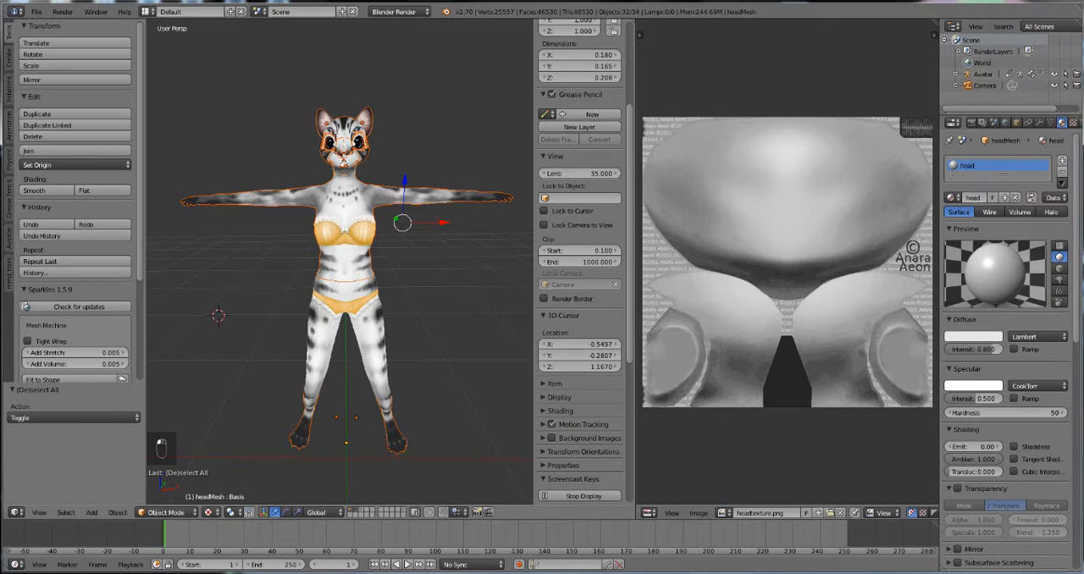
click(36, 12)
mouse_move(59, 239)
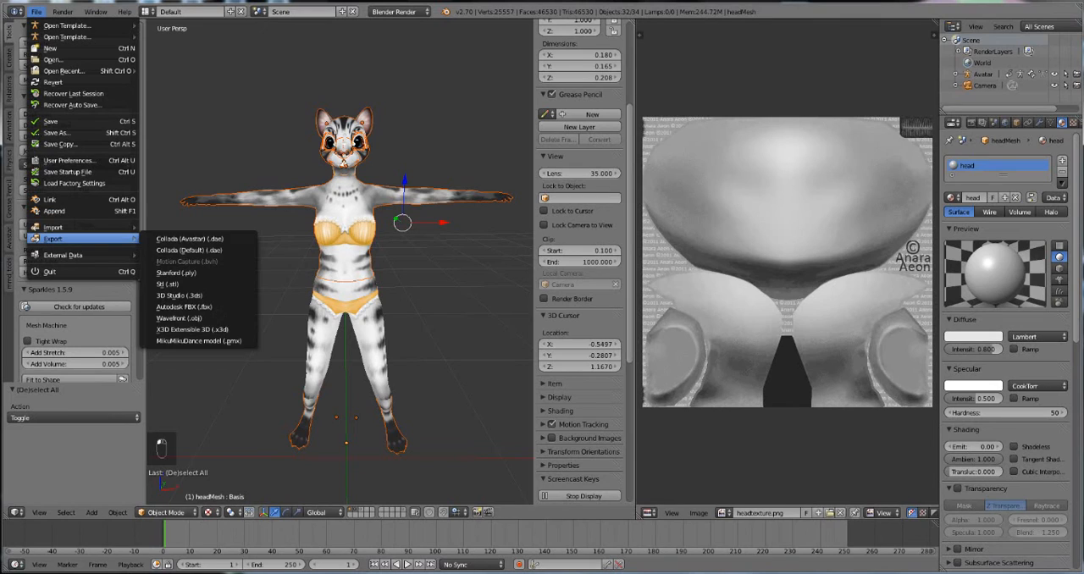
click(190, 239)
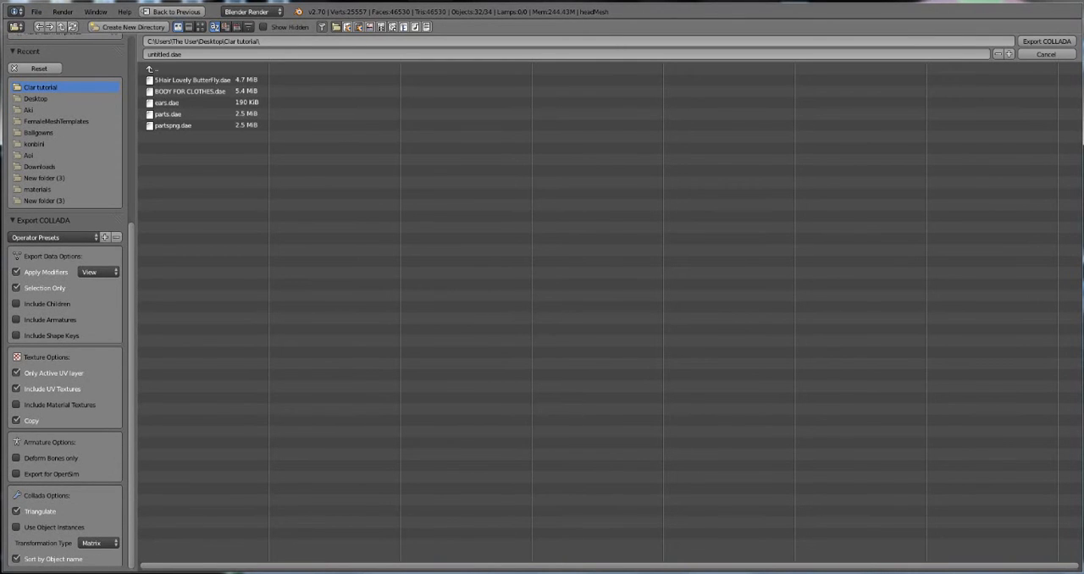
scroll(60, 246, up, 6)
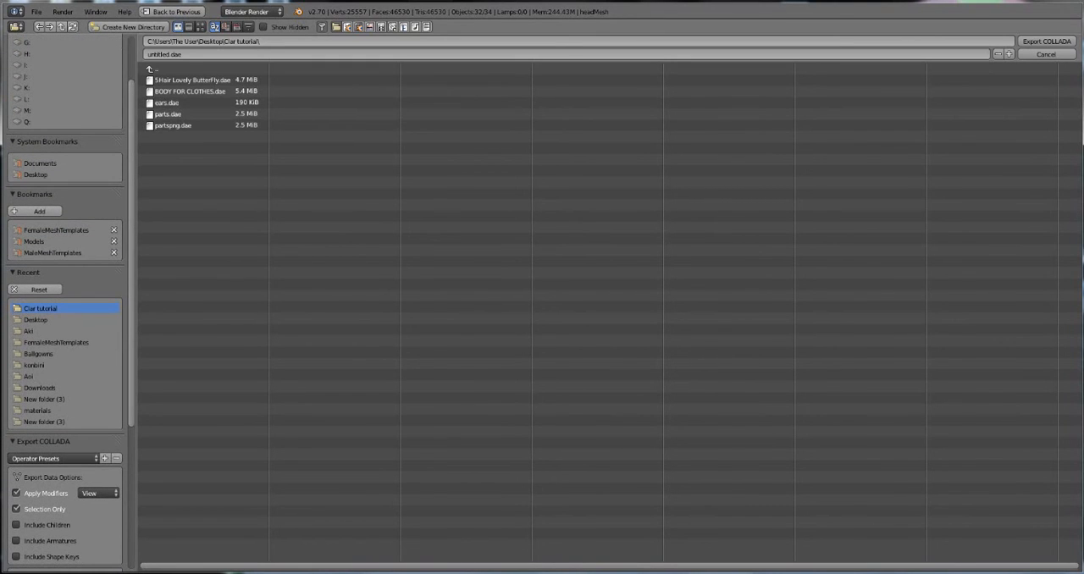
click(1046, 55)
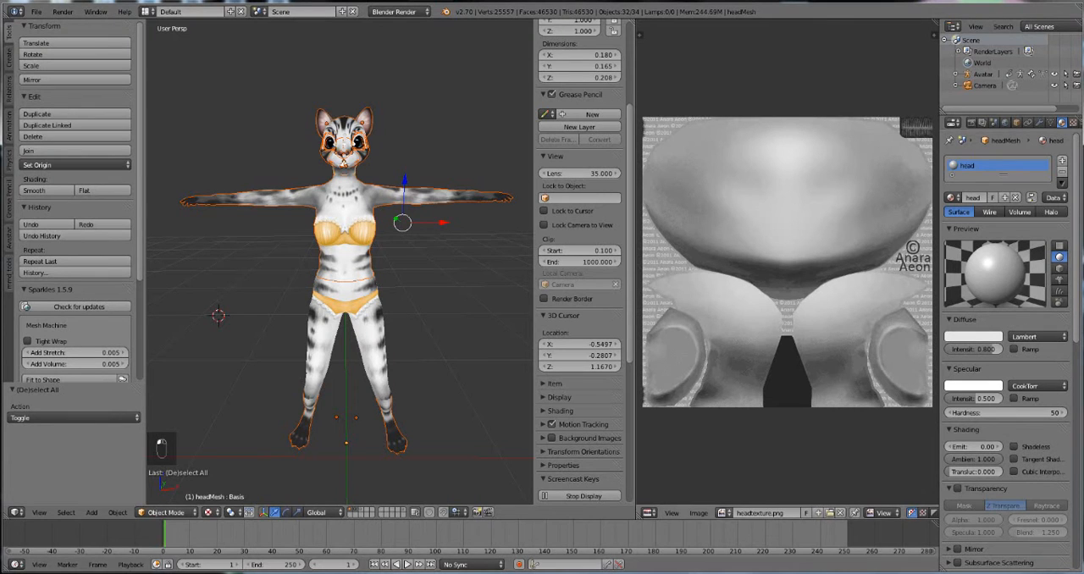
Step: Switch to the Clar tutorial folder in Windows Explorer and select headtexture.png, lowerbody texture.png and upperbody texture.png
right_click(345, 208)
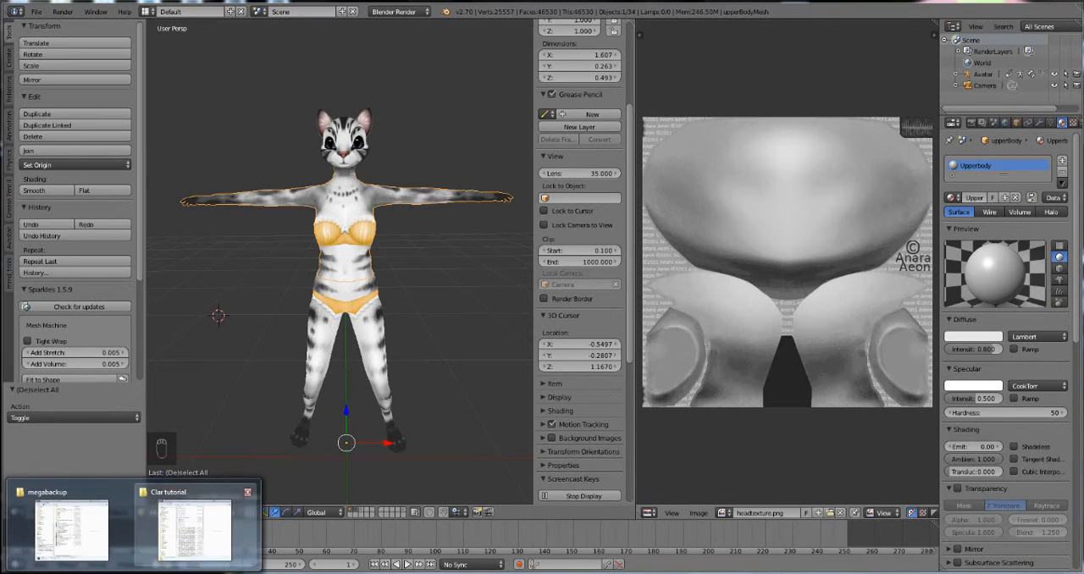
click(196, 525)
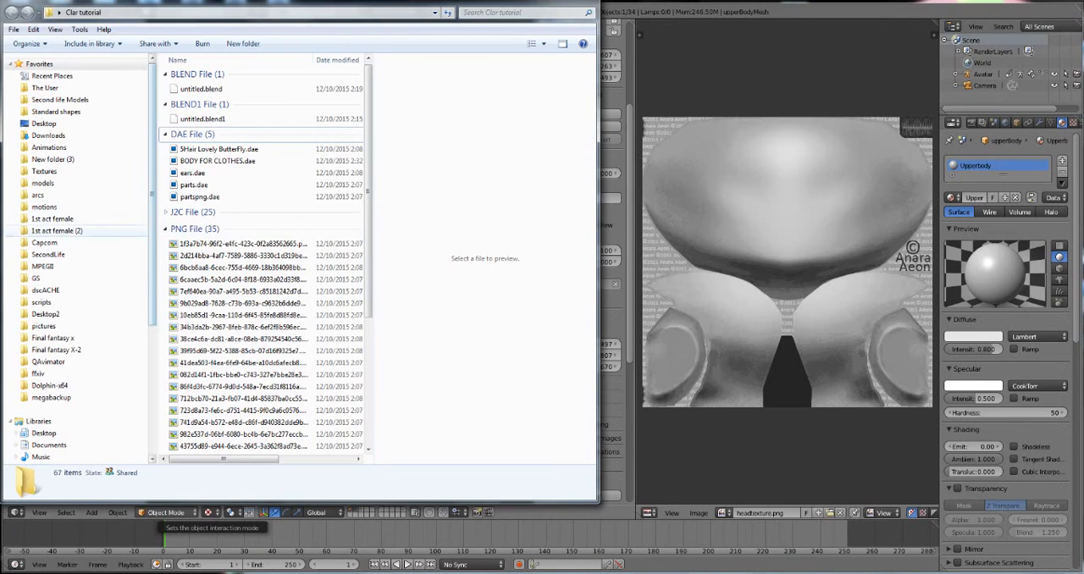
click(182, 267)
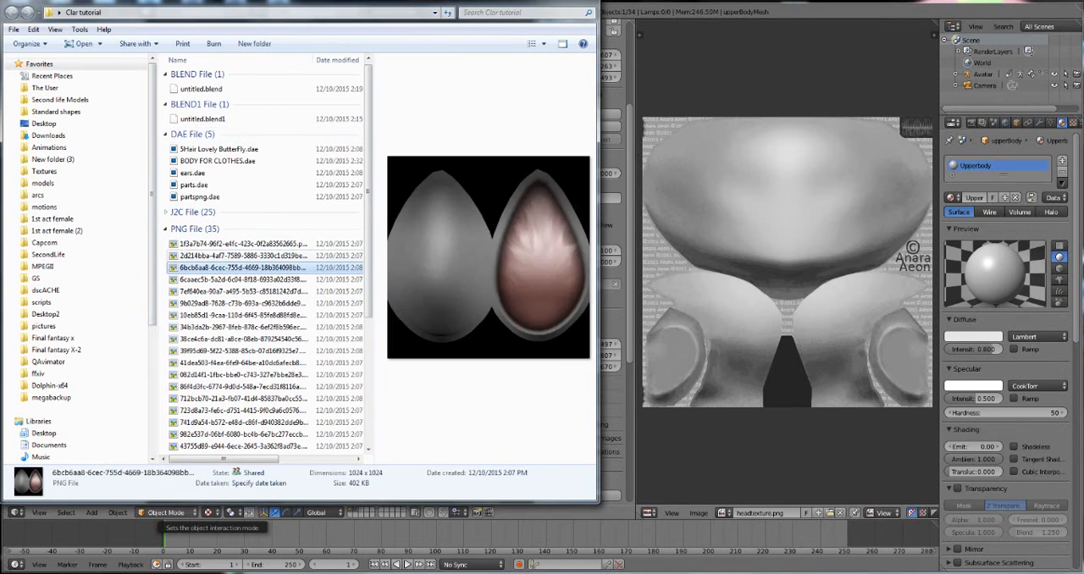
key(b)
key(b)
key(b)
key(b)
key(b)
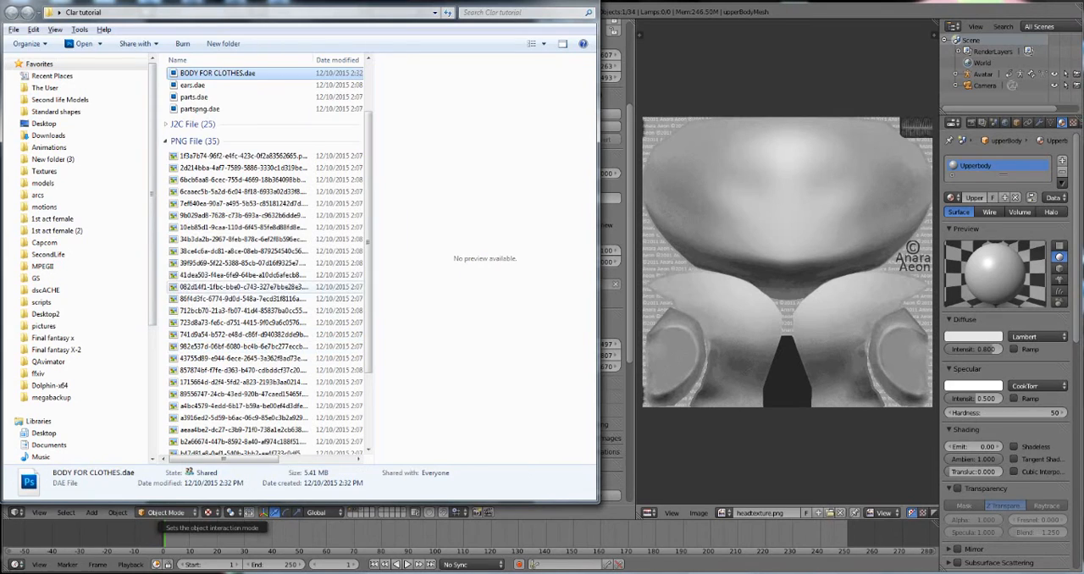
scroll(264, 288, down, 5)
click(214, 434)
click(209, 423)
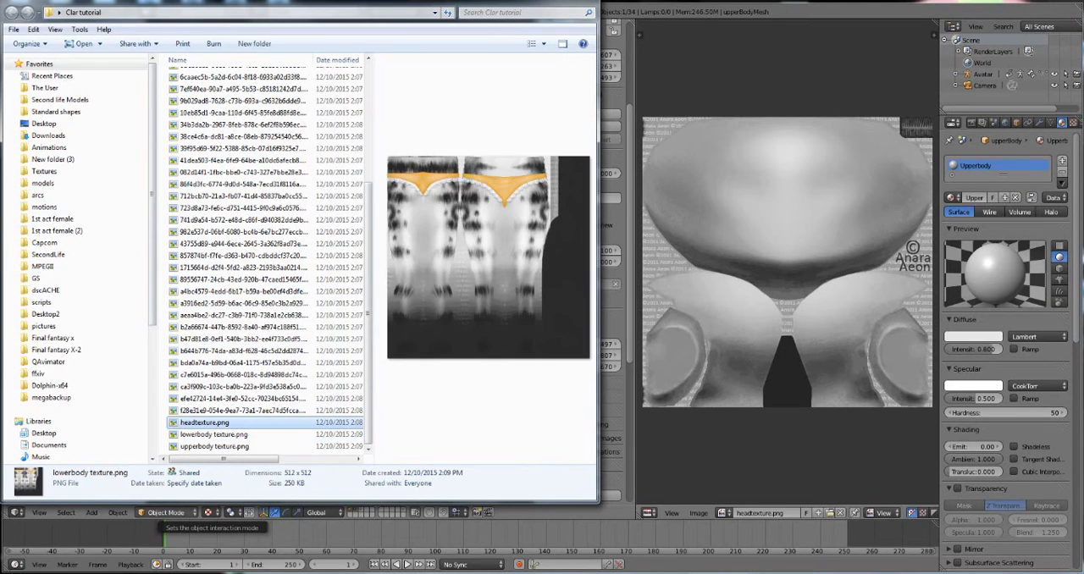
shift+click(213, 446)
right_click(236, 445)
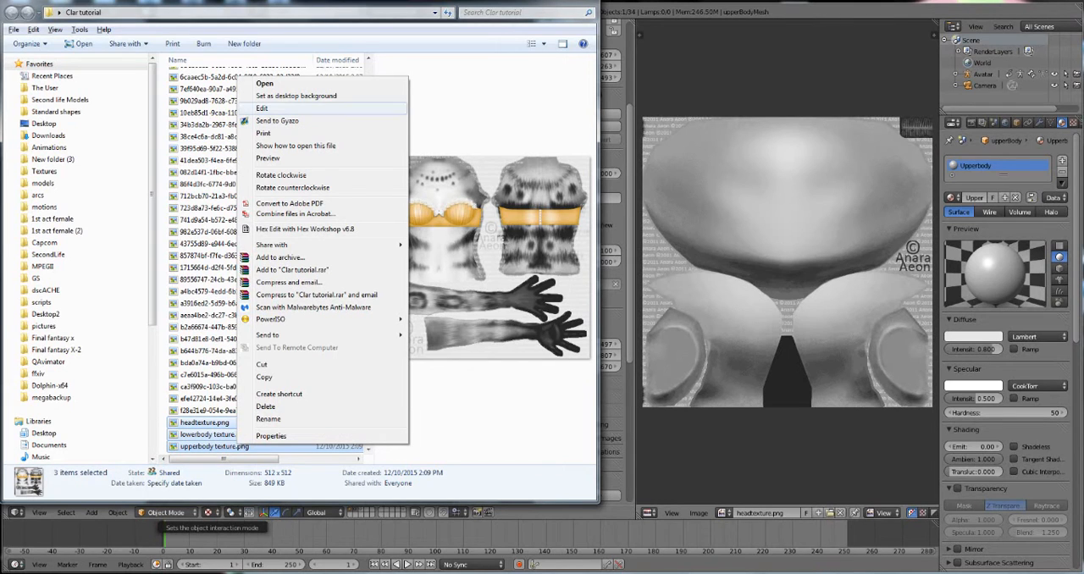
Step: Open only headtexture.png from the Clar tutorial folder in Paint
click(195, 422)
right_click(195, 421)
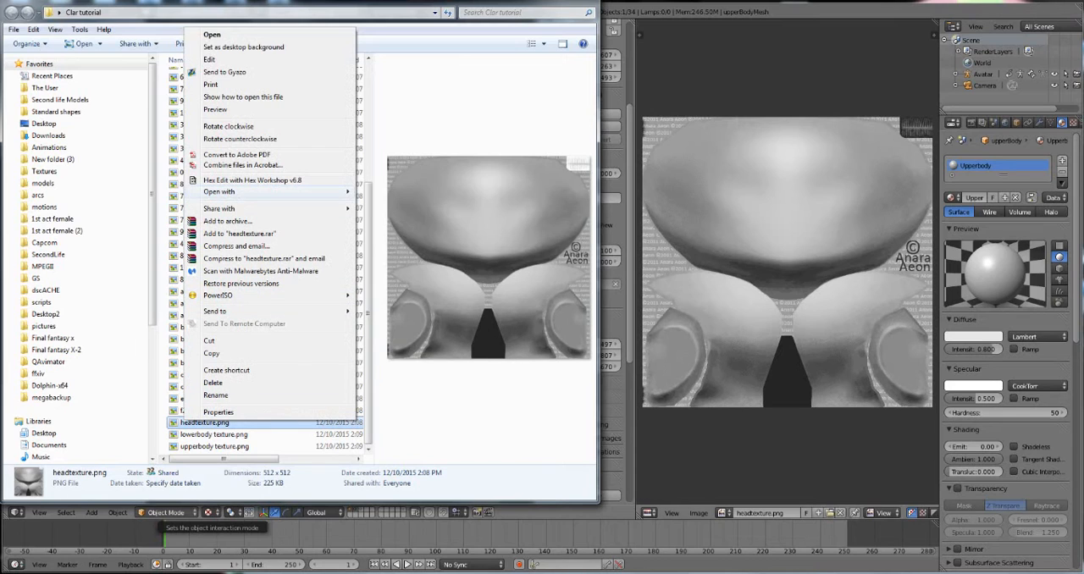
mouse_move(254, 191)
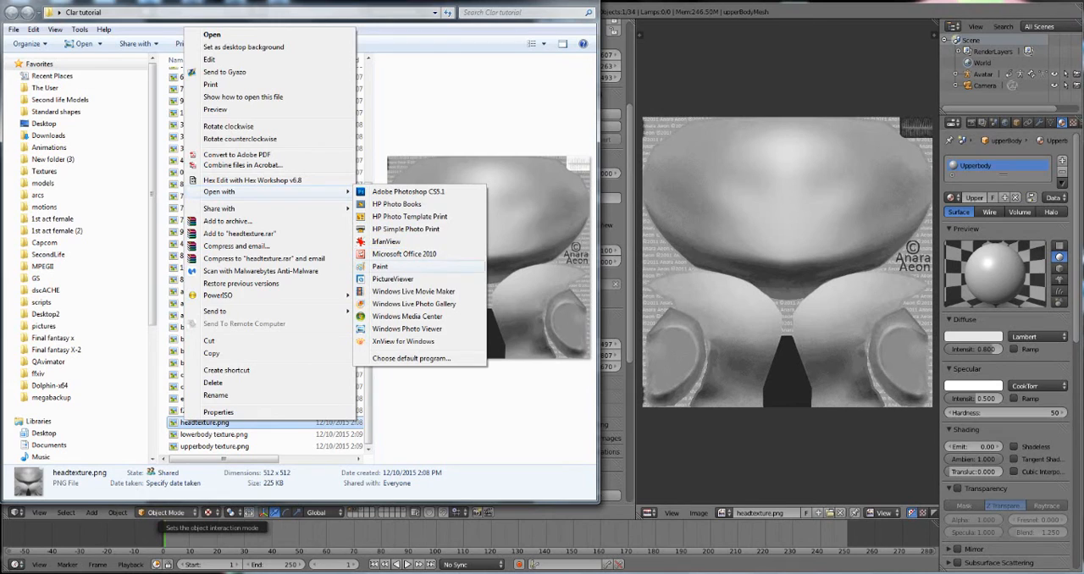
click(381, 267)
Step: Open lowerbody texture.png from the Clar tutorial folder in Paint
click(203, 434)
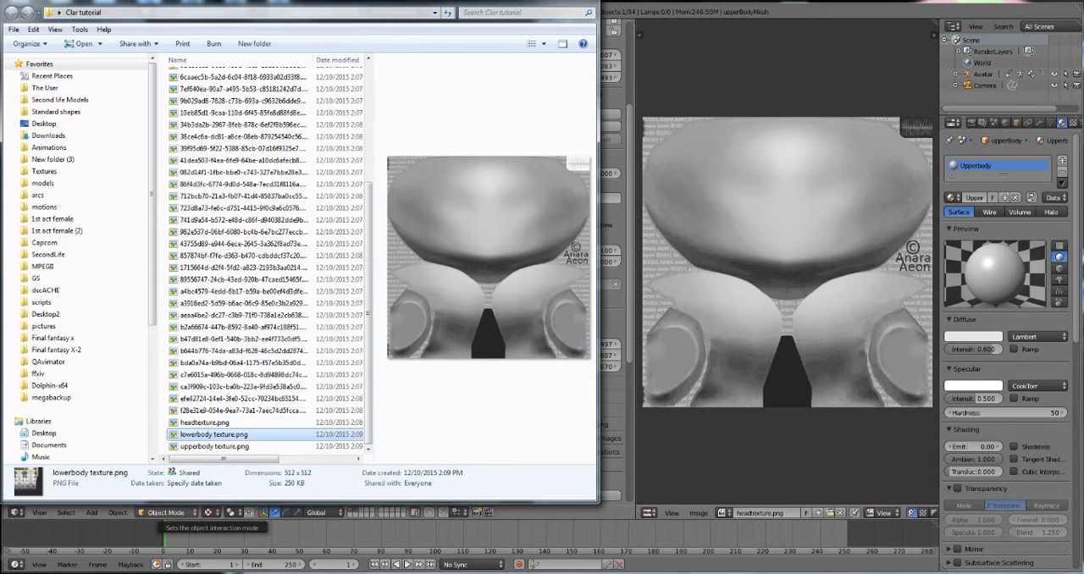
right_click(203, 435)
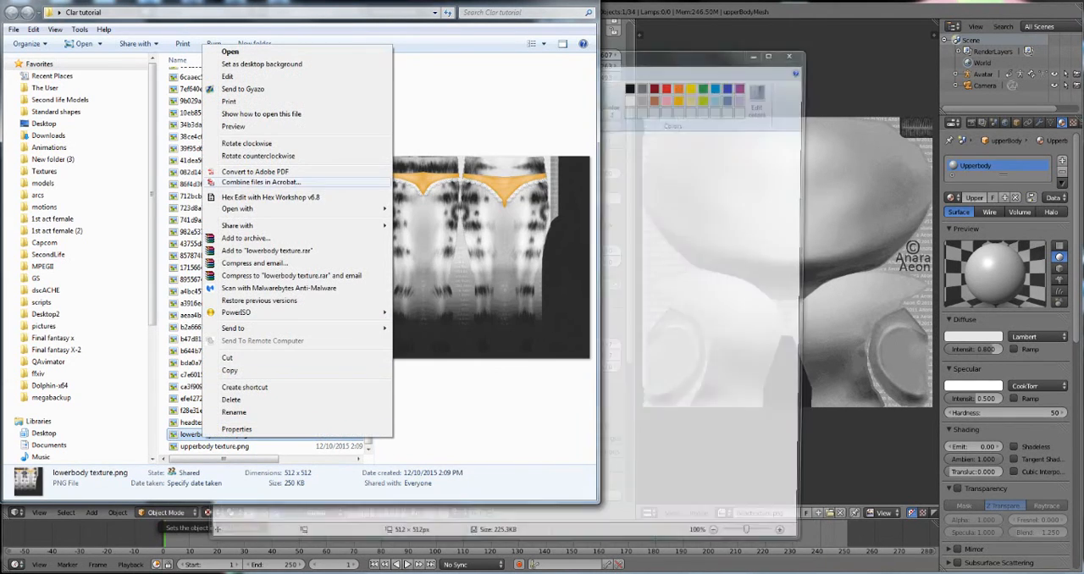
mouse_move(246, 209)
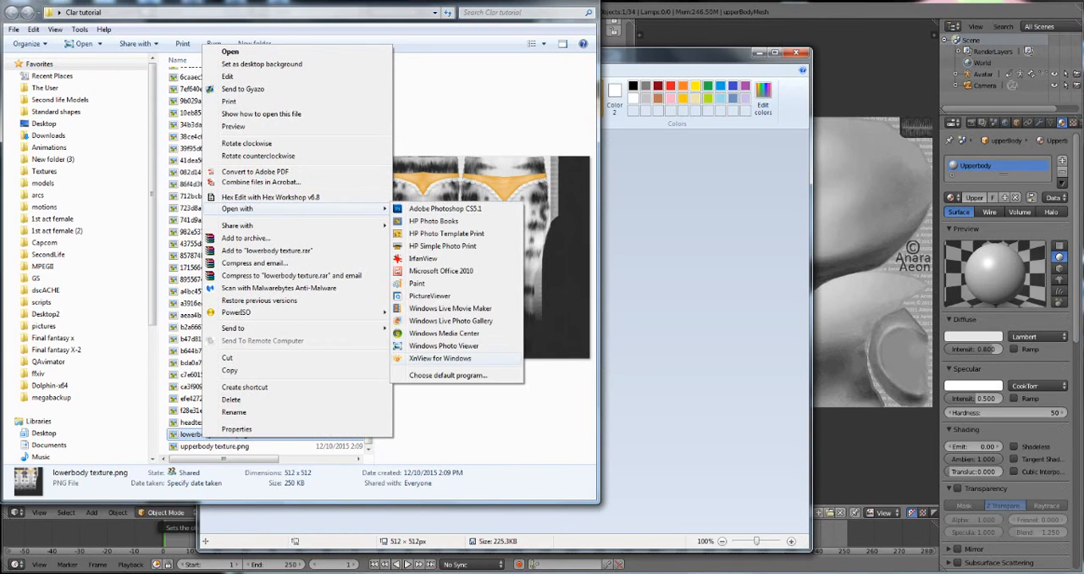
click(417, 283)
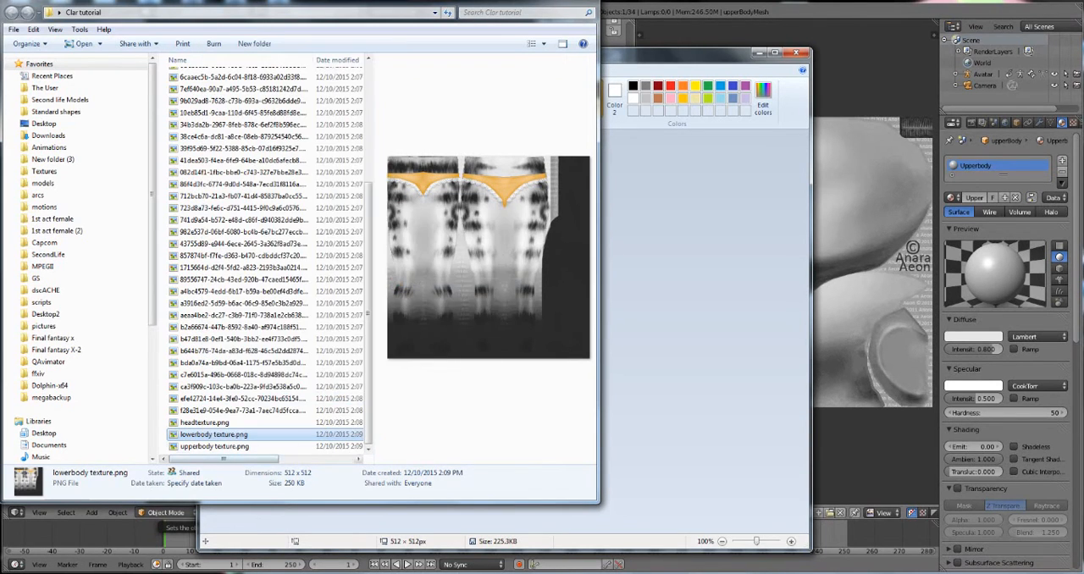
Step: Open upperbody texture.png from the Clar tutorial folder in Paint
right_click(186, 446)
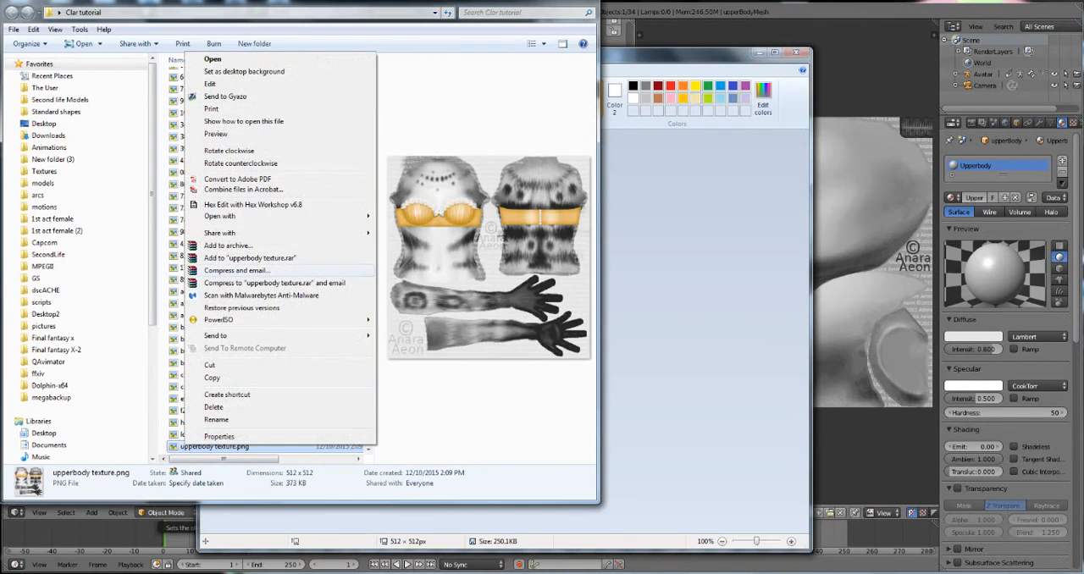
mouse_move(222, 216)
click(415, 291)
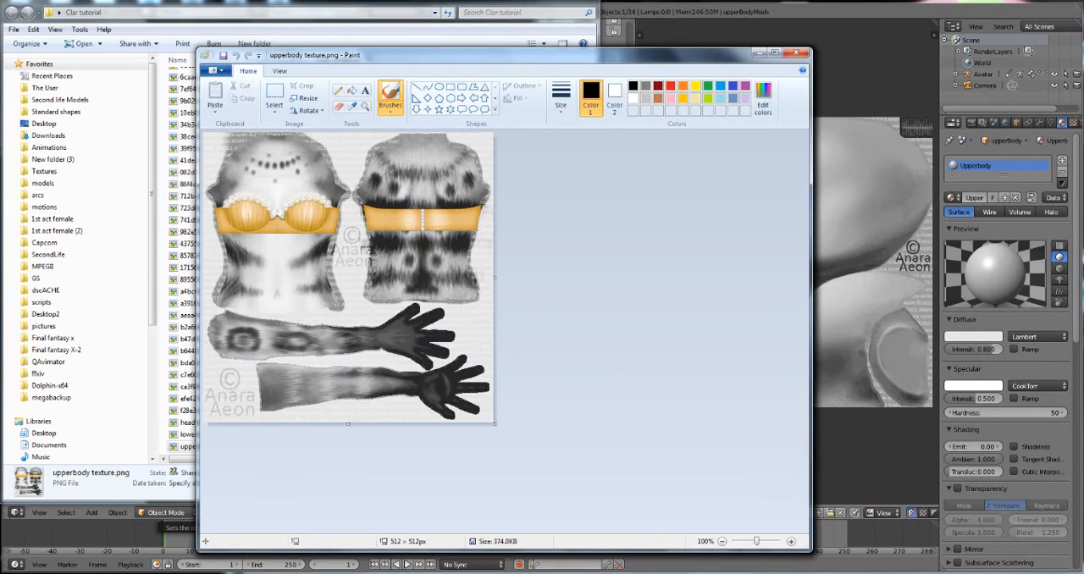
Step: Save the upper body texture in JPEG format as upperbody texture.jpg, accepting the loss of transparency, and close its Paint window
click(212, 69)
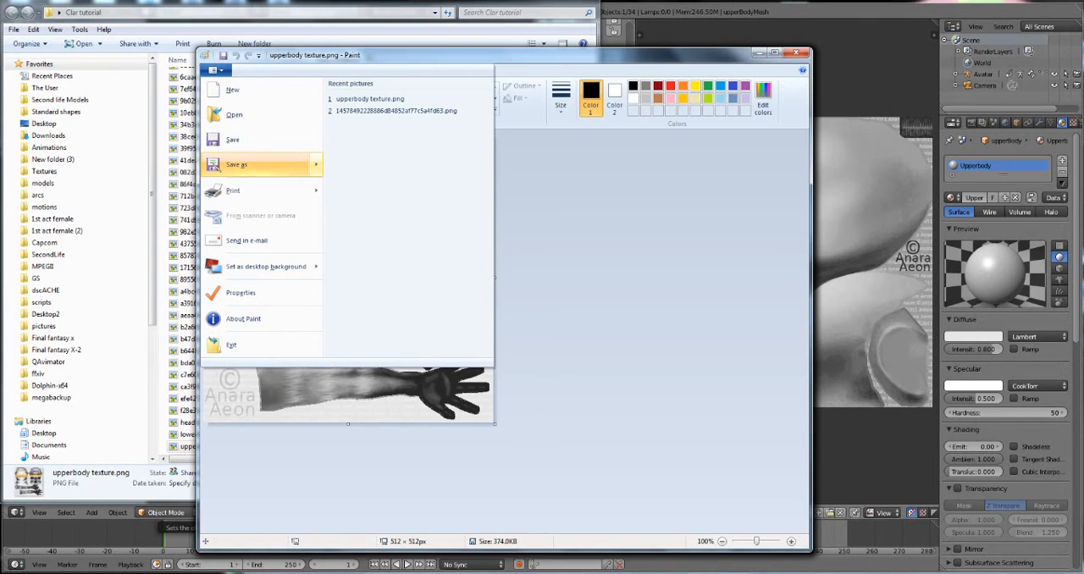
click(245, 164)
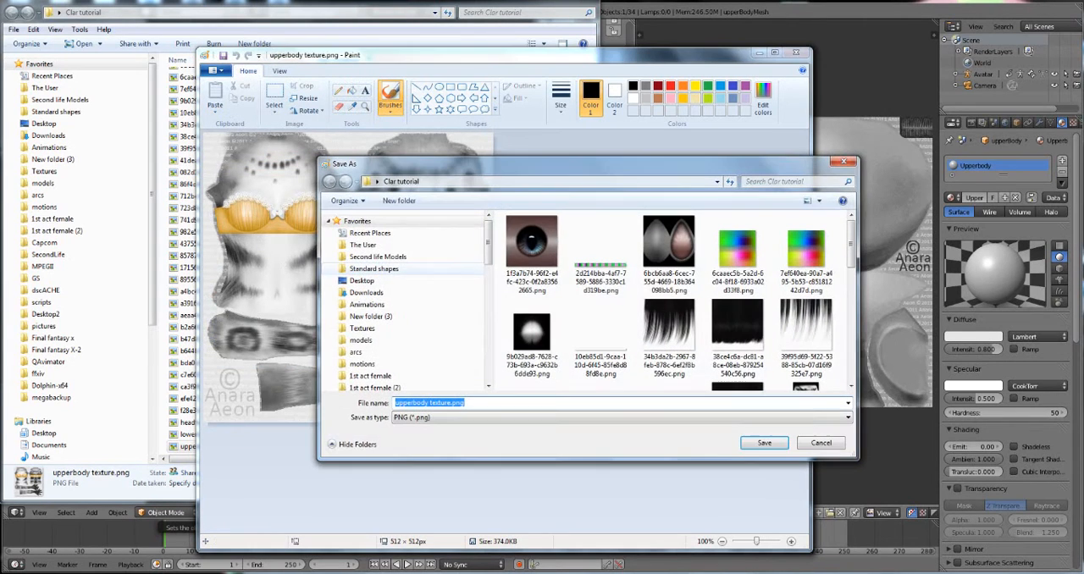
click(476, 418)
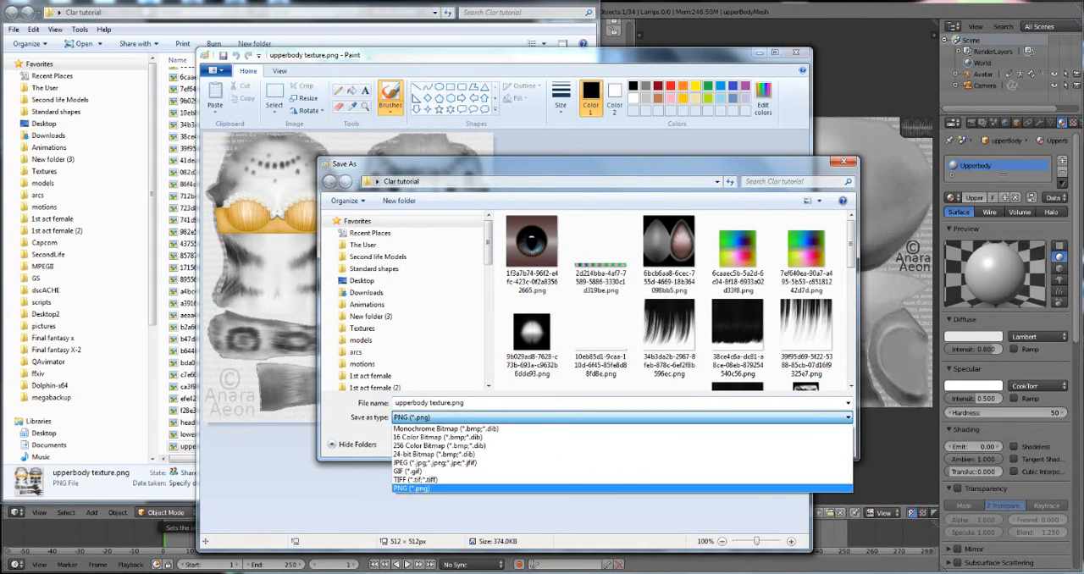
click(435, 462)
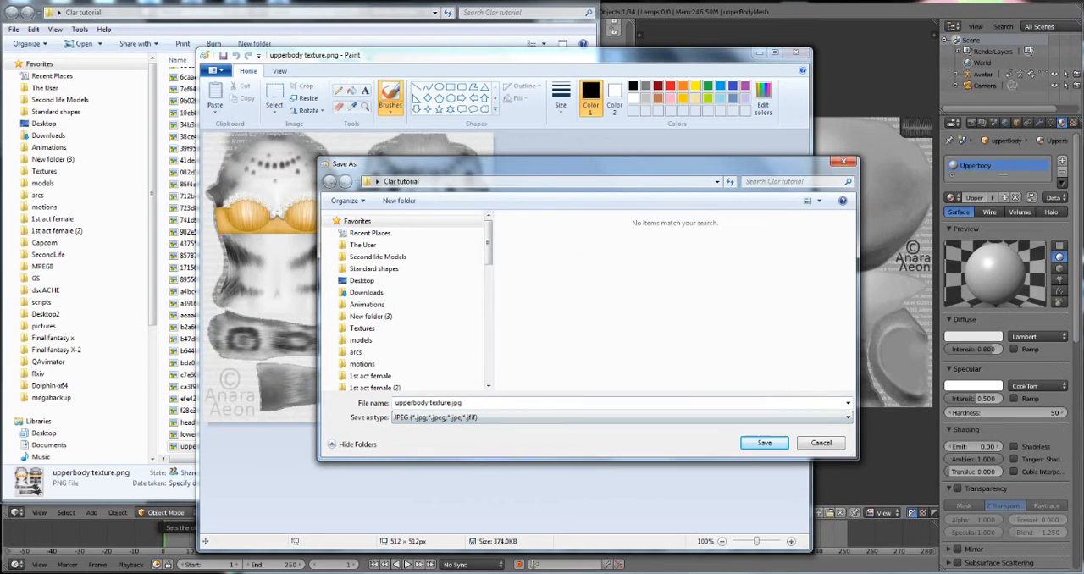
click(764, 443)
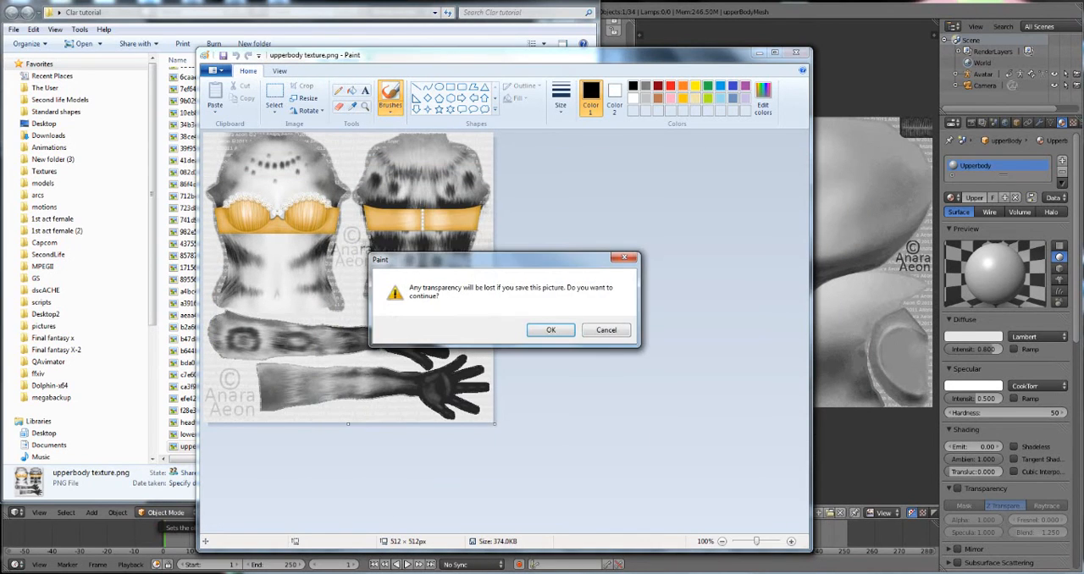
click(551, 329)
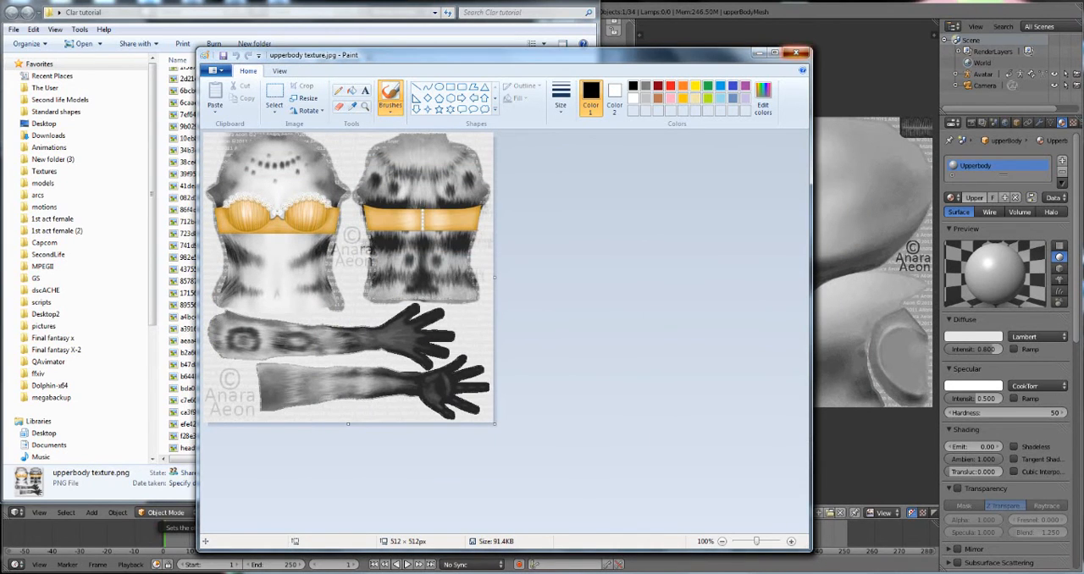
click(796, 54)
Step: Save the lower body texture in JPEG format as lowerbody texture.jpg in the Clar tutorial folder and close its Paint window
click(697, 56)
click(216, 71)
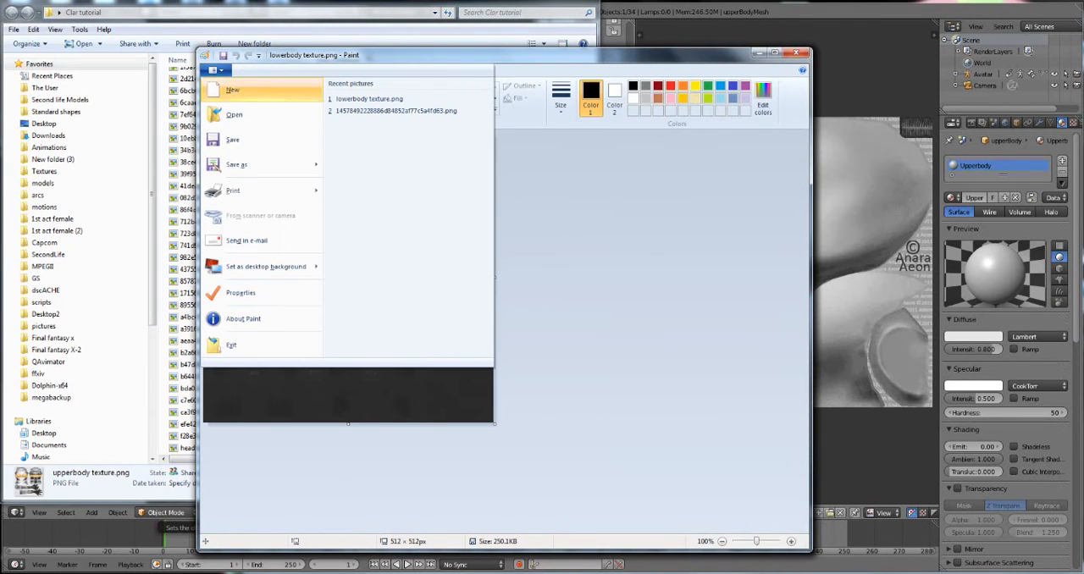
click(237, 165)
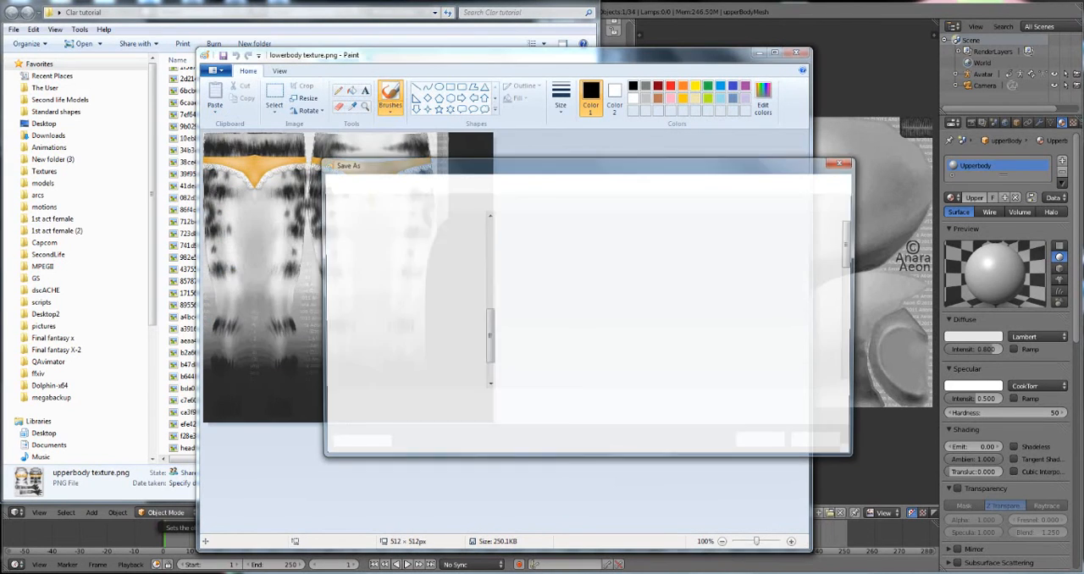
click(449, 418)
click(413, 471)
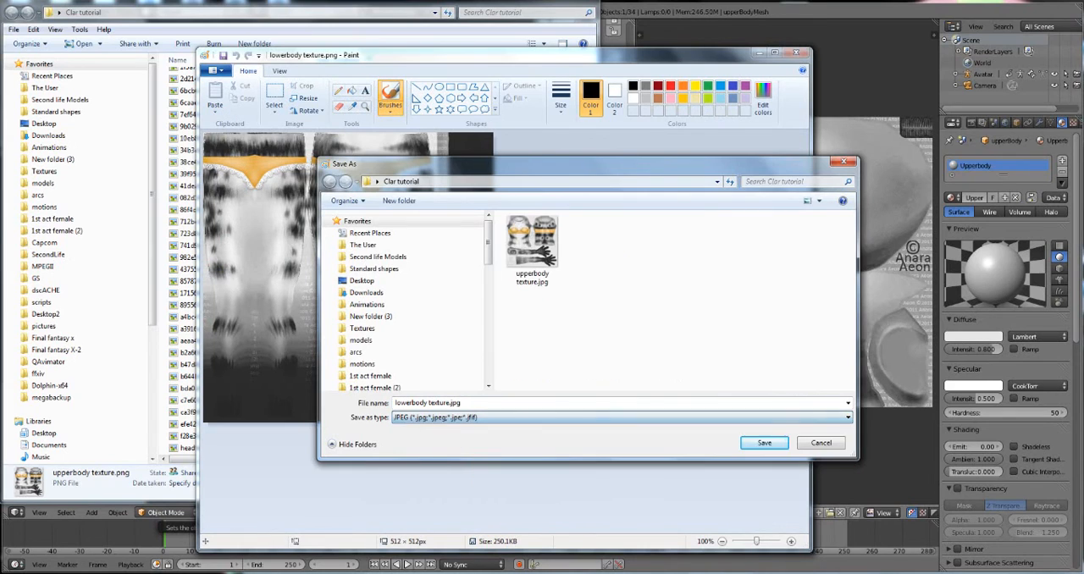
click(764, 443)
key(Return)
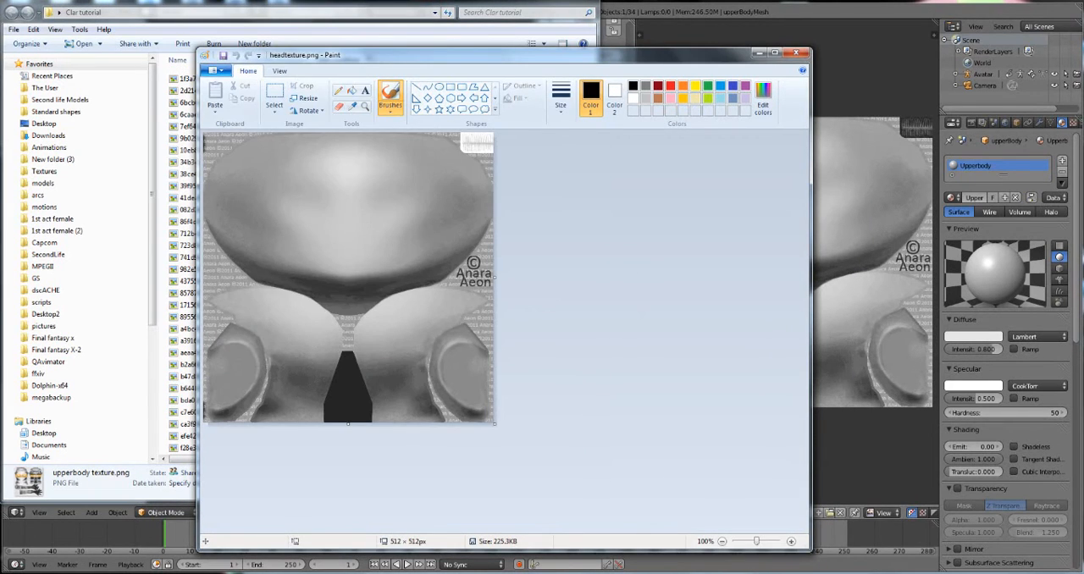
Step: Save the head texture in JPEG format as headtexture.jpg, accepting the loss of transparency, and close Paint
click(215, 70)
click(242, 165)
click(508, 418)
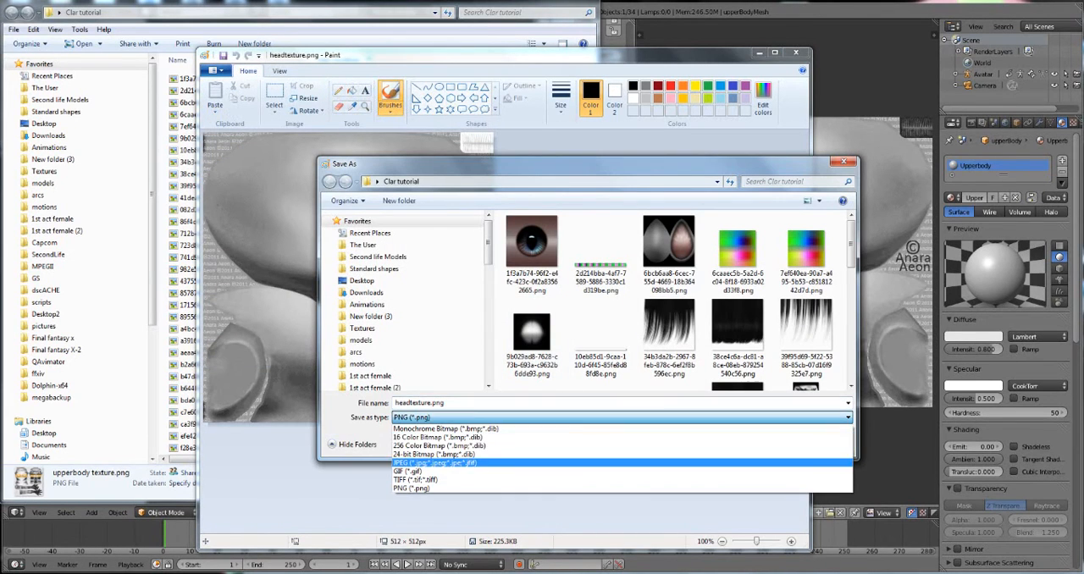
click(436, 463)
click(765, 441)
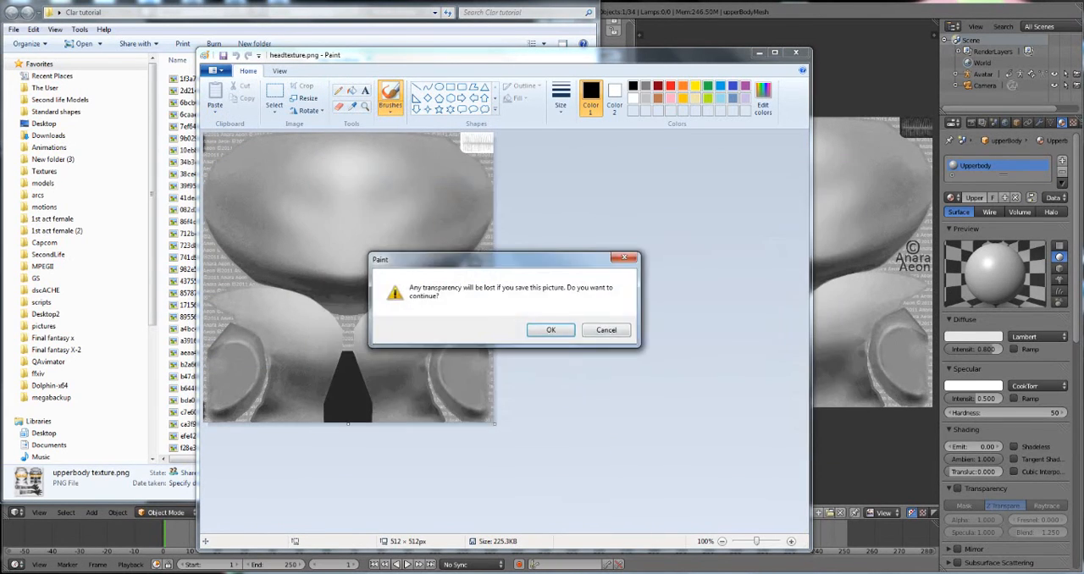
click(550, 330)
click(796, 53)
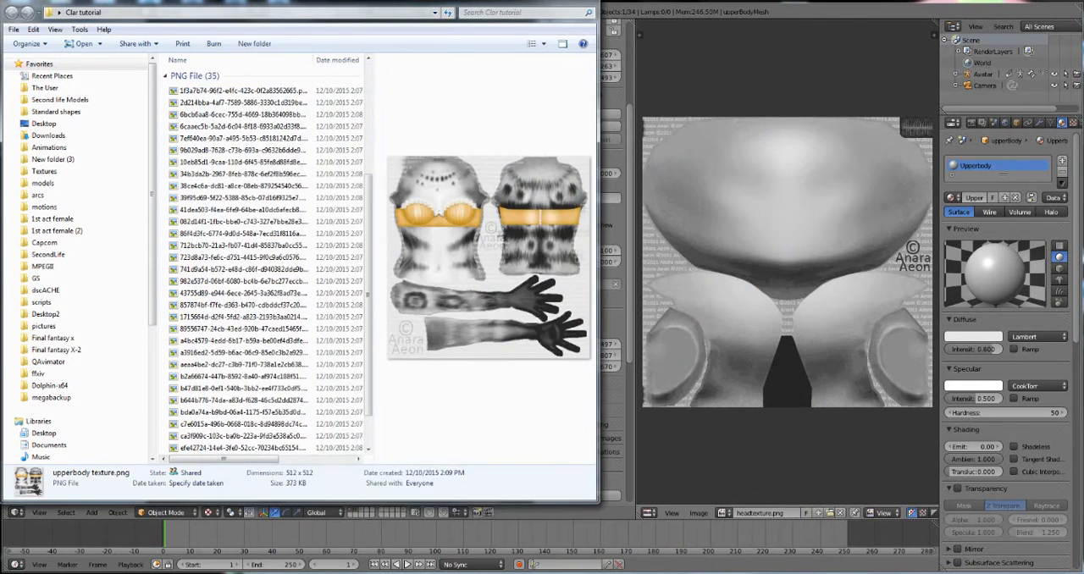
Step: Switch back to Blender and enter Edit Mode on the upper body mesh
click(790, 66)
scroll(340, 254, up, 3)
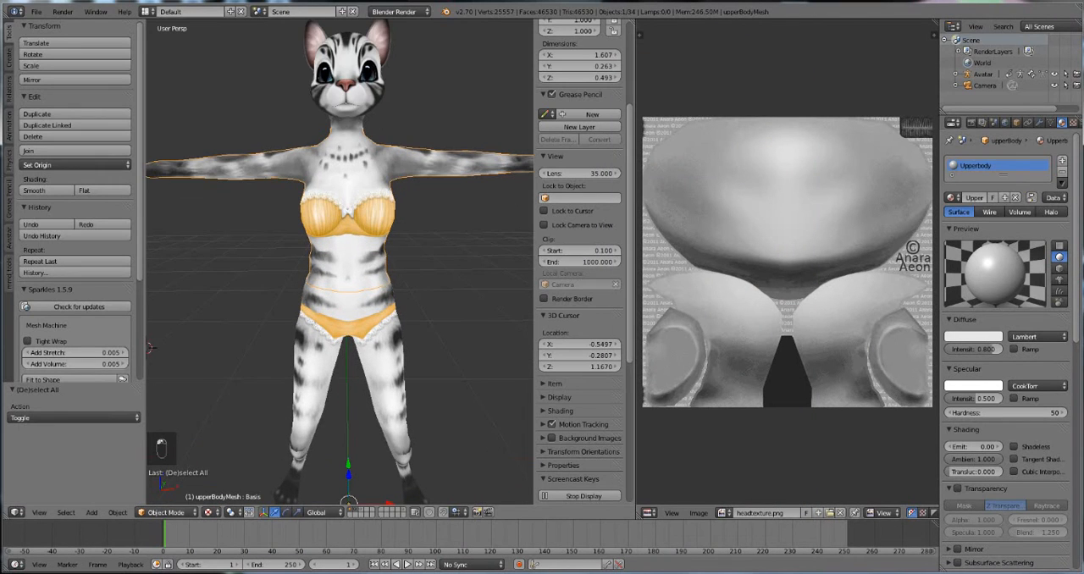
key(Tab)
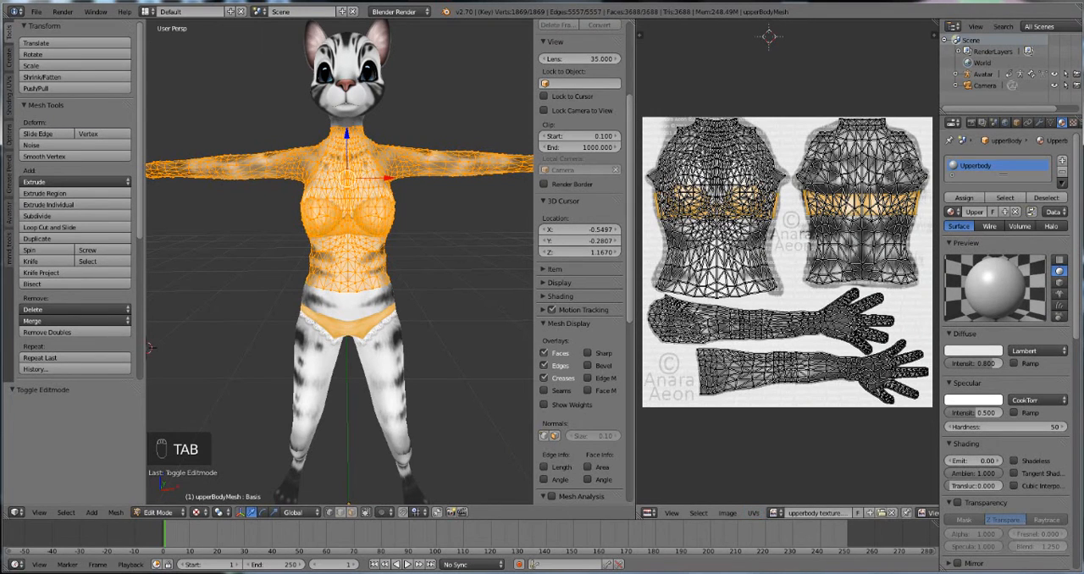
click(882, 514)
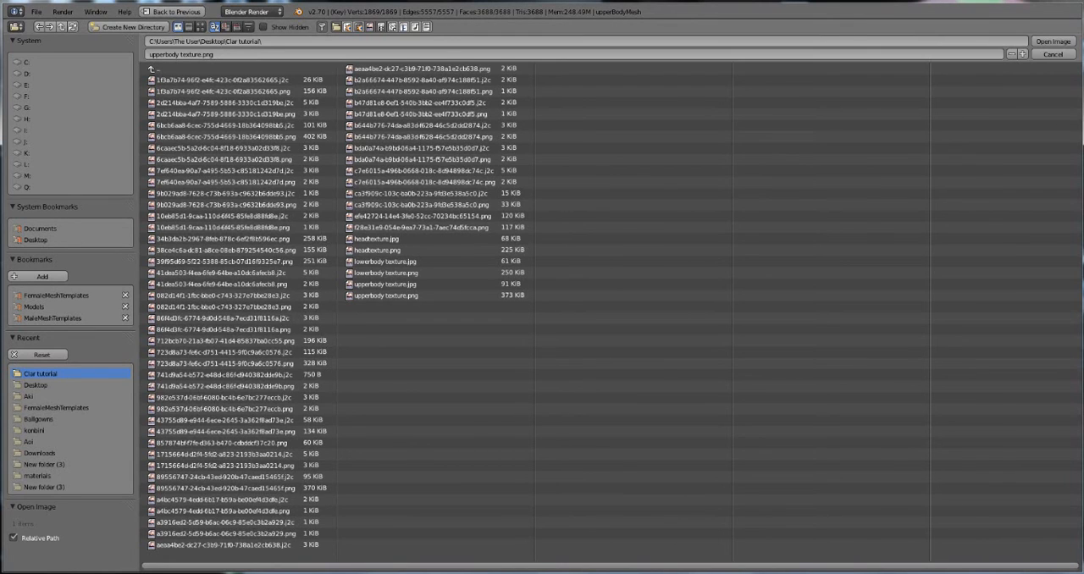
click(1052, 55)
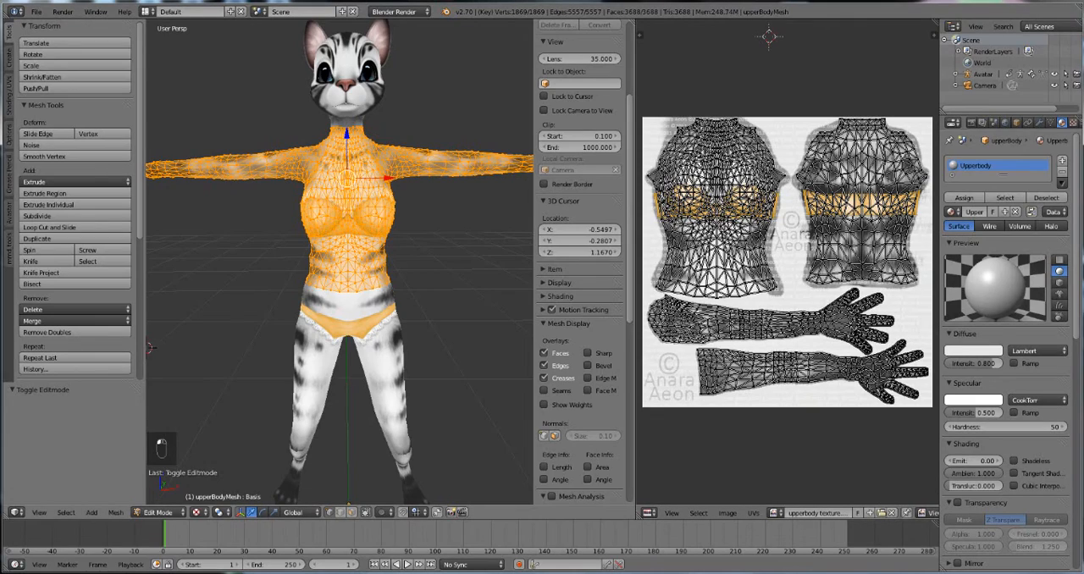
key(Tab)
key(Tab)
key(a)
key(a)
key(a)
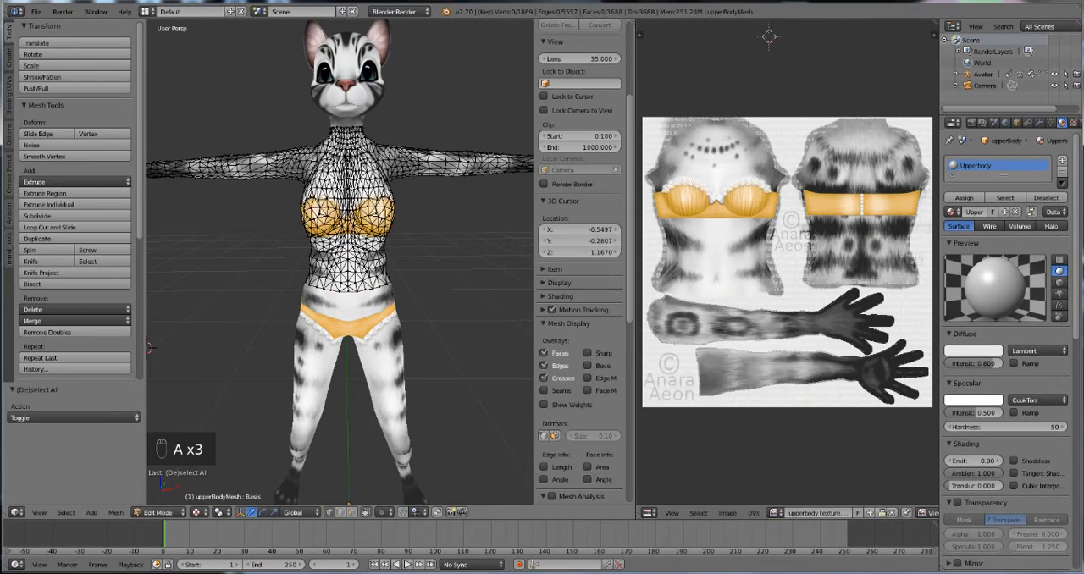
key(a)
click(774, 512)
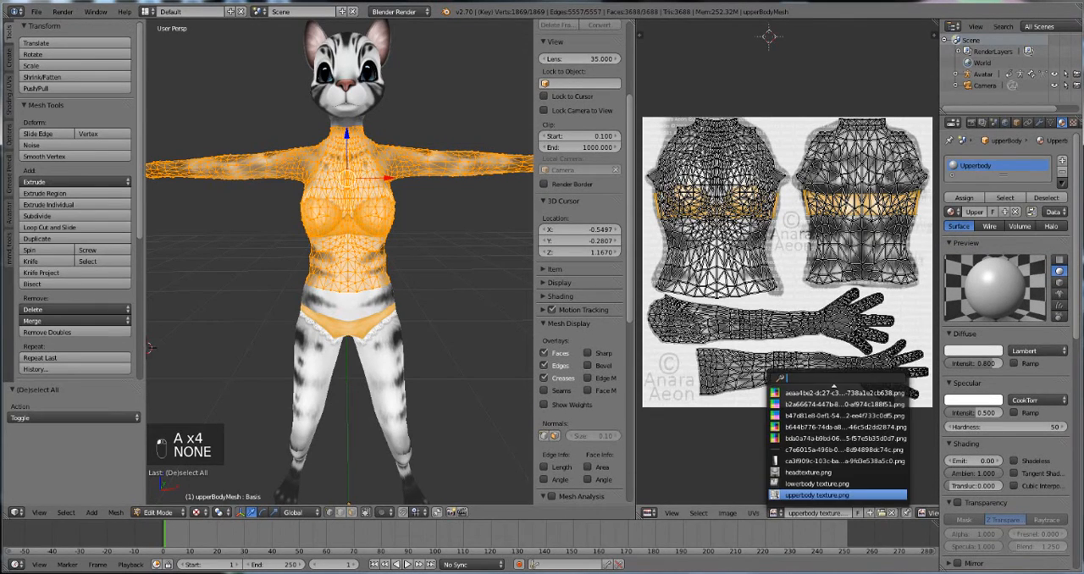
Step: Assign upperbody texture.jpg from the Clar tutorial folder to the upper body mesh's UVs and leave Edit Mode
click(882, 513)
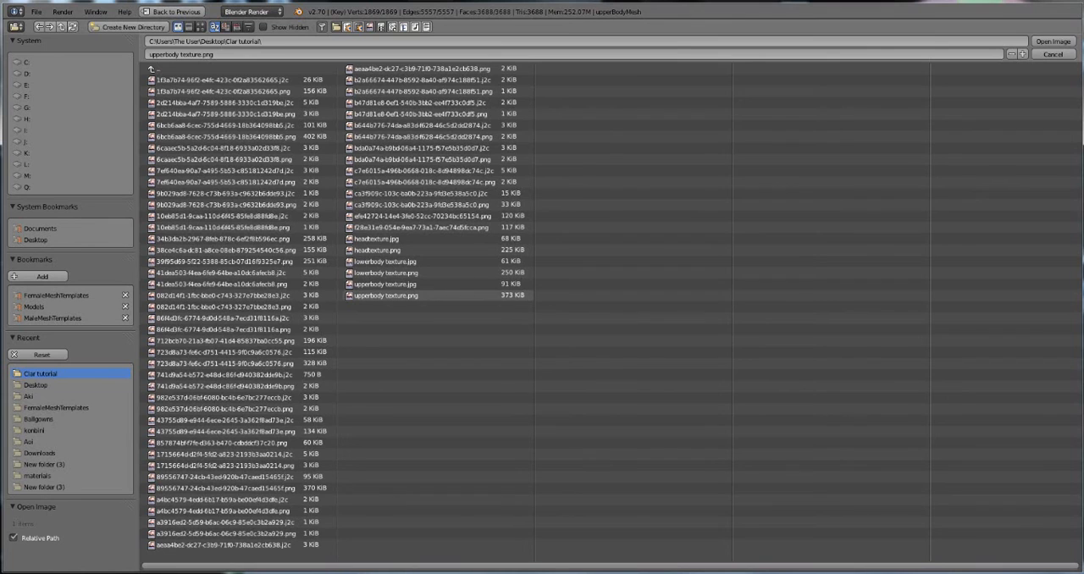
double_click(385, 295)
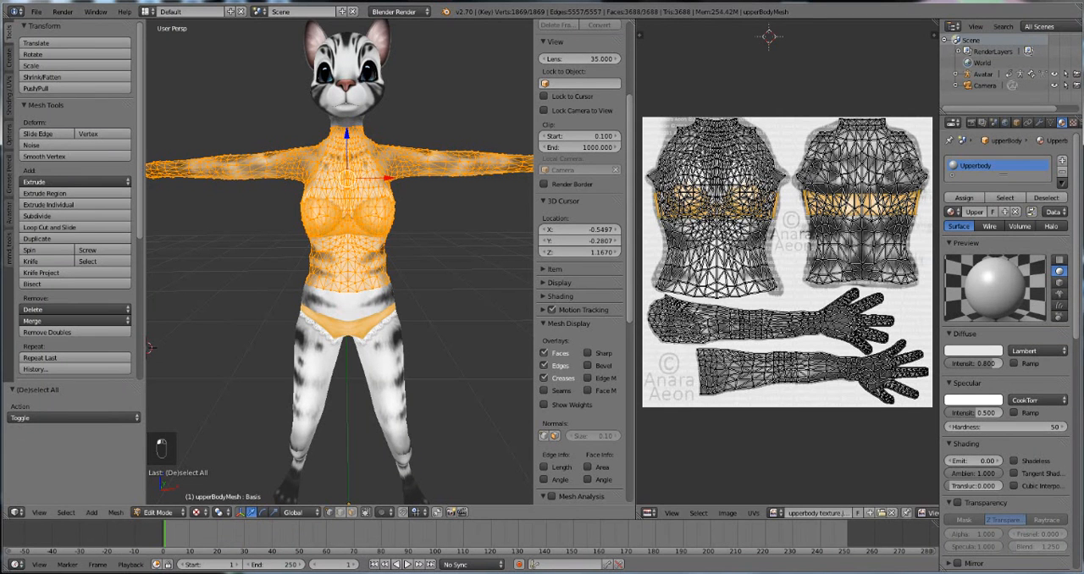
key(Tab)
Step: Select the lower body mesh, assign lowerbody texture.jpg to its UVs in Edit Mode, and leave Edit Mode
right_click(291, 315)
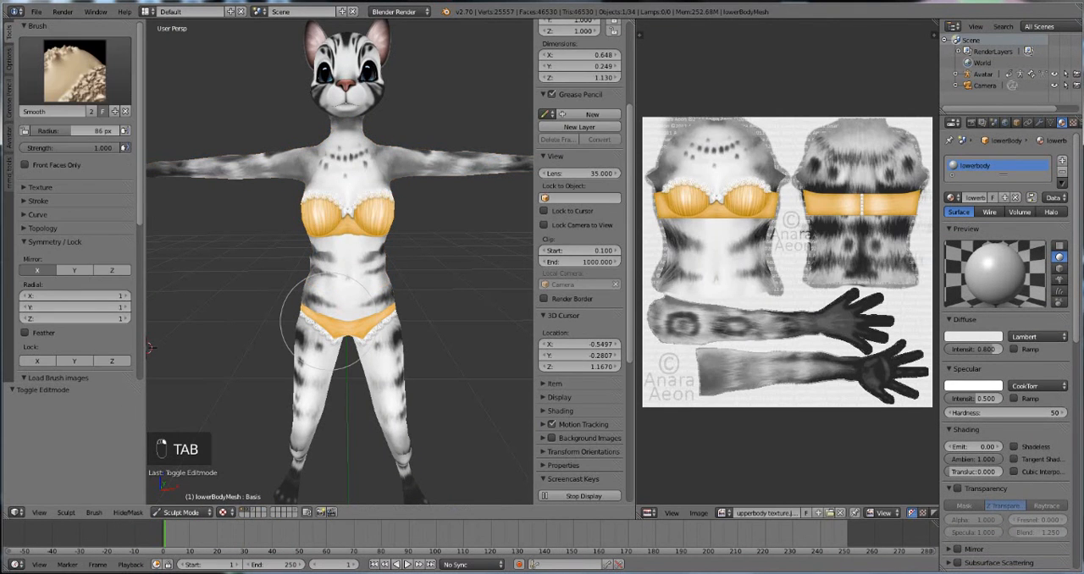
key(Tab)
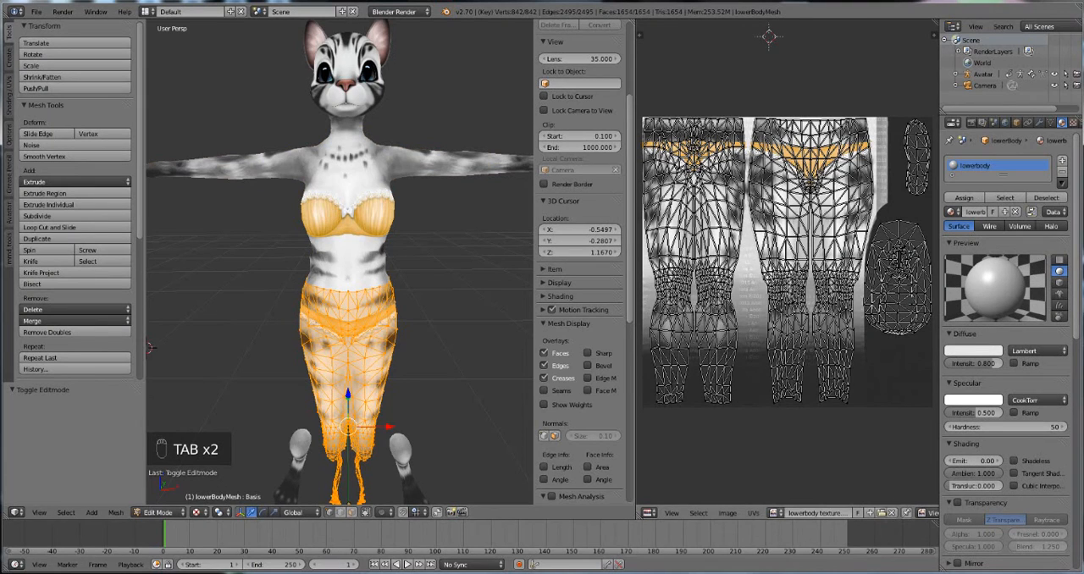
click(776, 512)
click(882, 512)
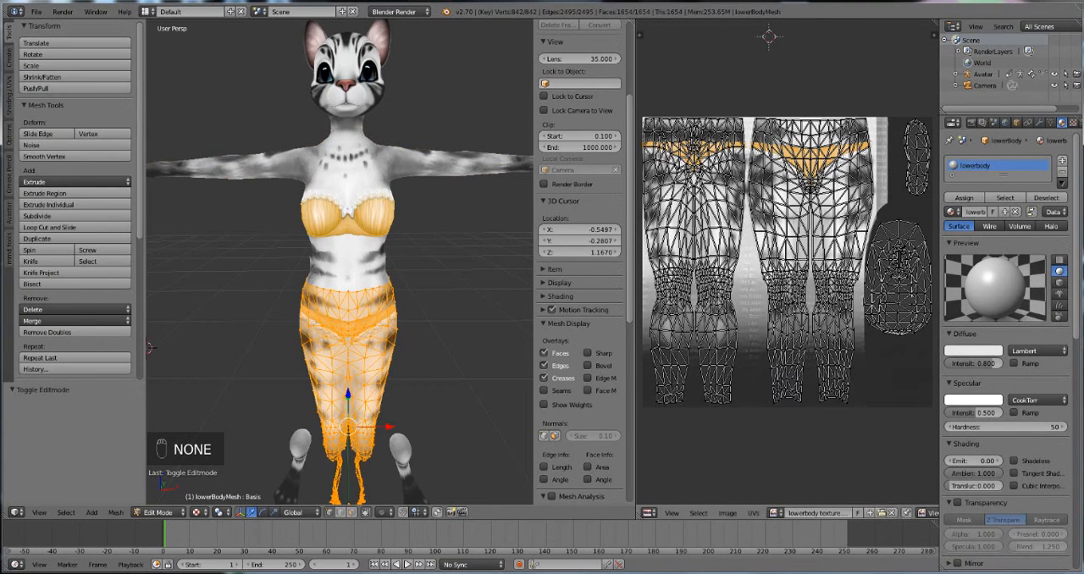
click(882, 512)
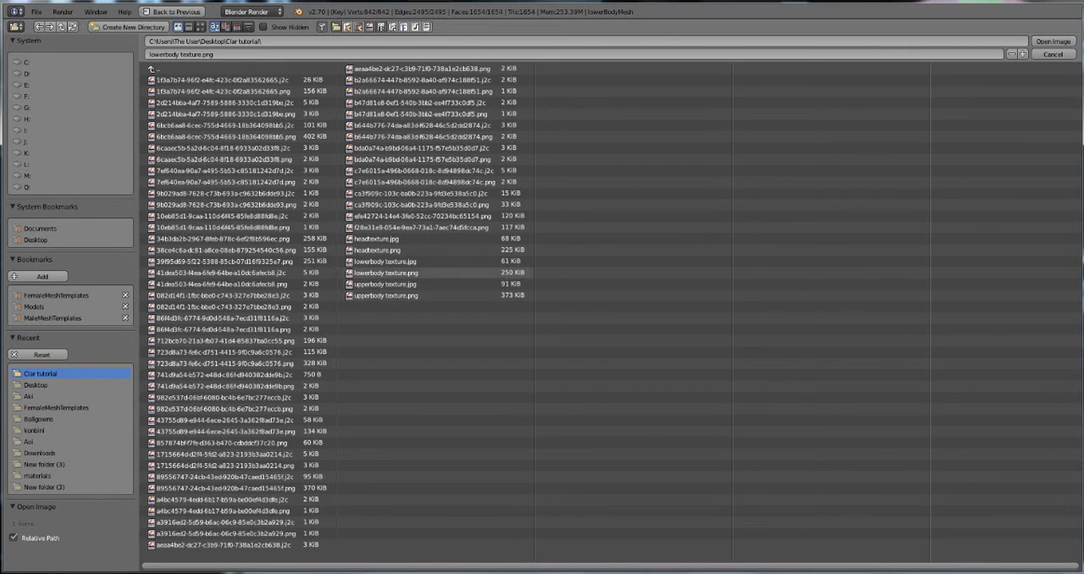
click(398, 262)
click(1053, 41)
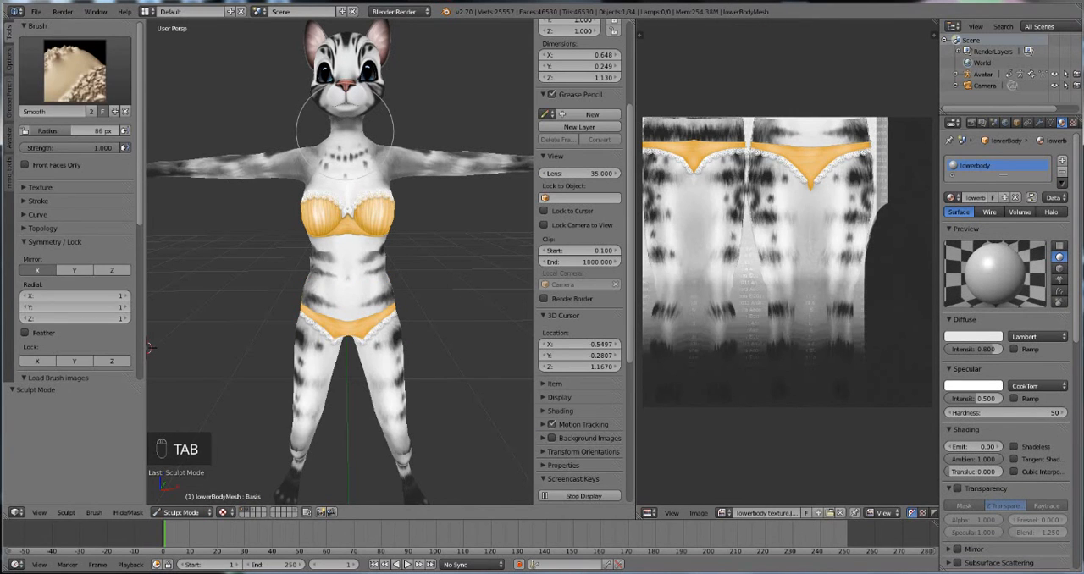
key(Tab)
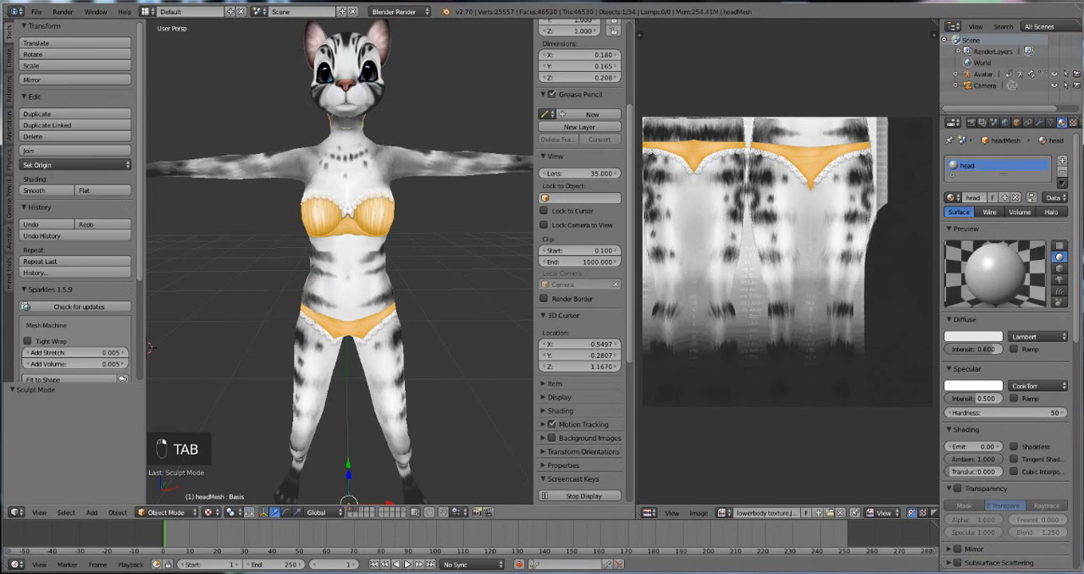
Step: Enter Edit Mode on the head mesh and assign headtexture.jpg from the Clar tutorial folder to its UVs
key(Tab)
click(776, 513)
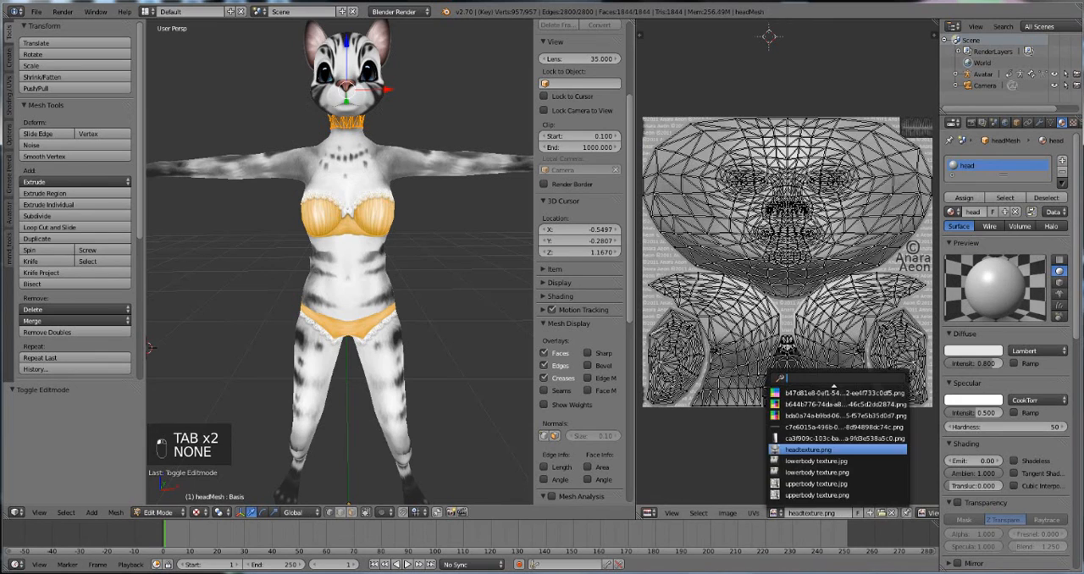
click(881, 513)
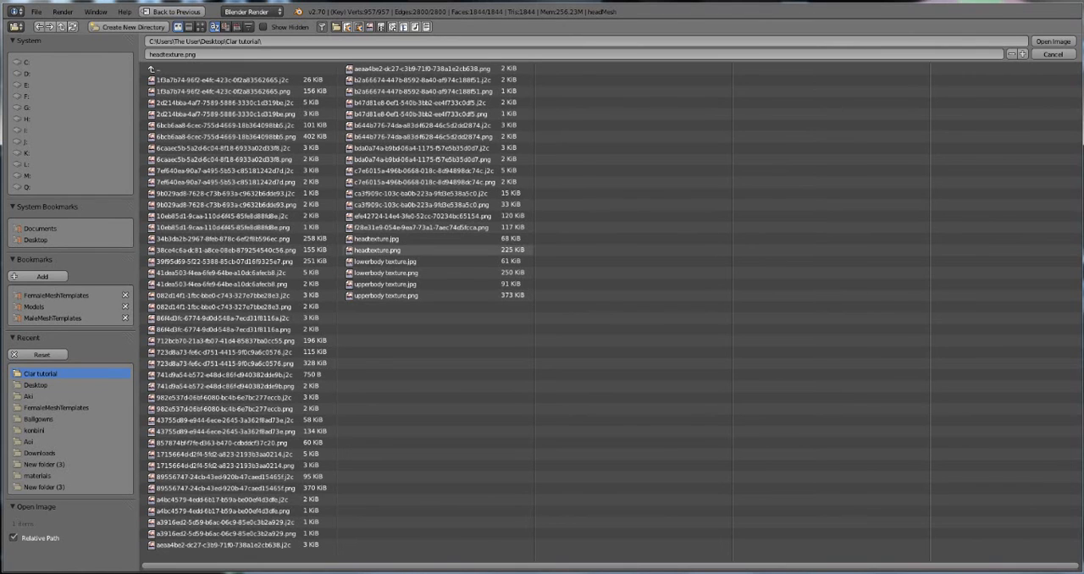
click(381, 251)
double_click(381, 240)
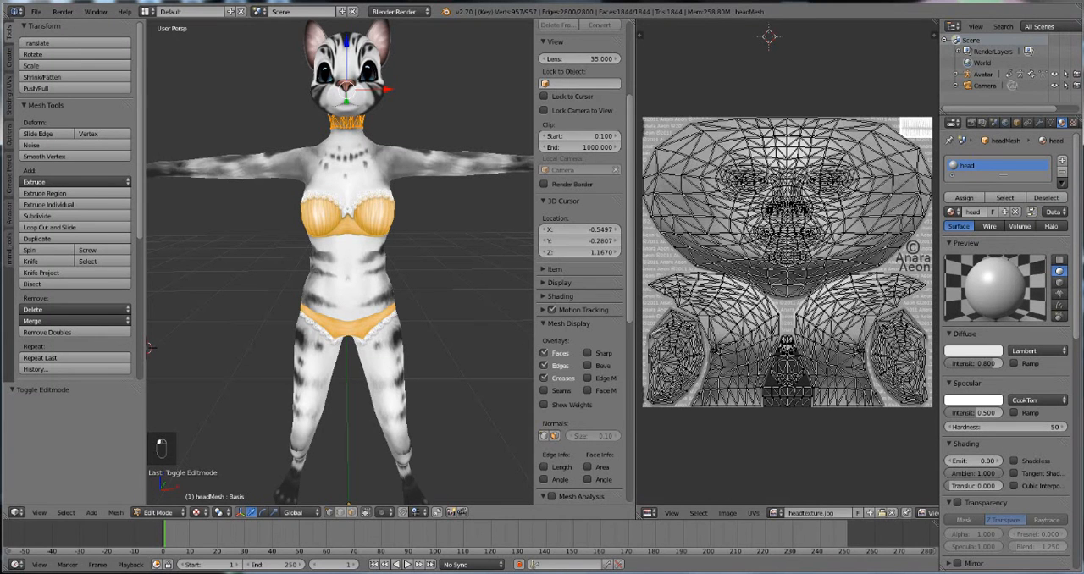
Step: Deselect the head mesh's geometry, return to Object Mode, and deselect all objects in the scene
key(a)
key(a)
key(a)
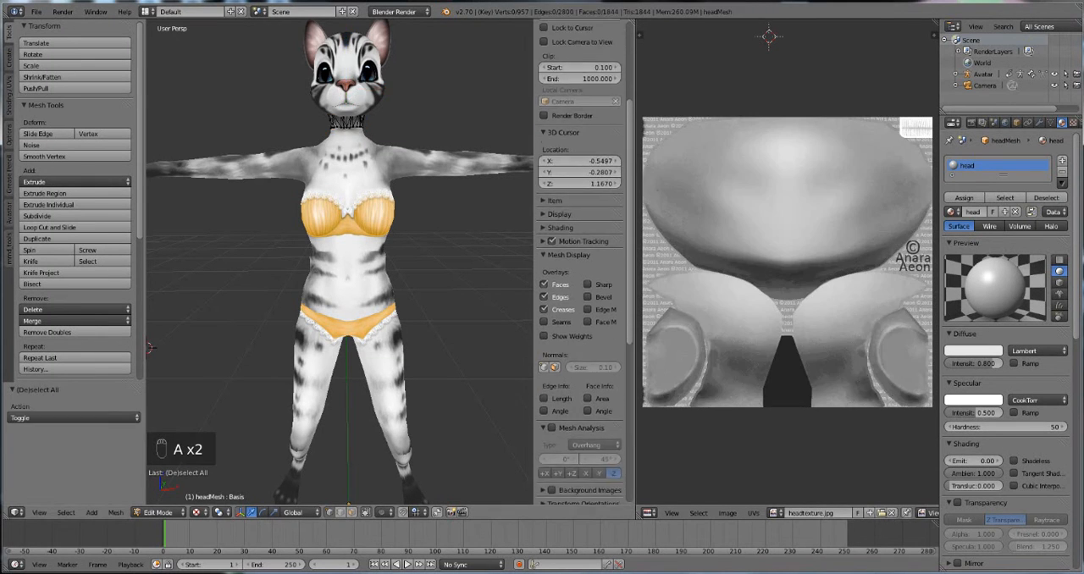
key(Tab)
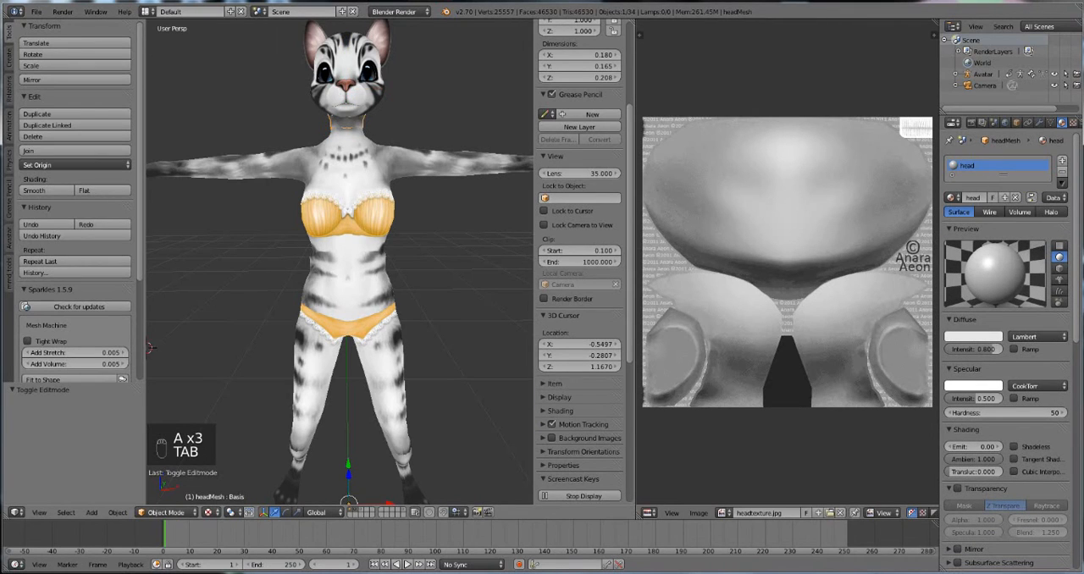
scroll(339, 262, down, 2)
key(a)
key(a)
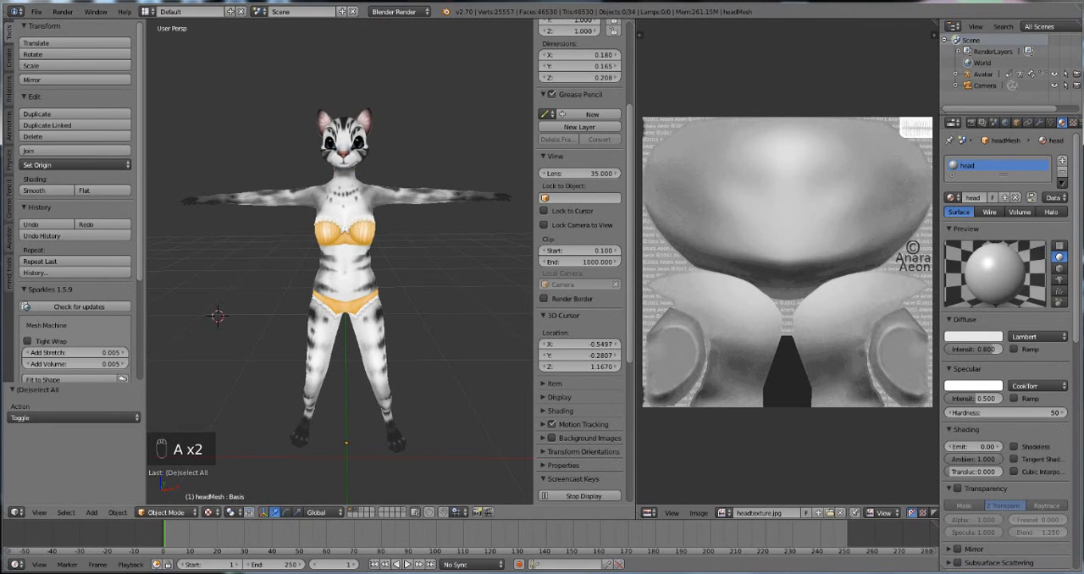
Step: Select all avatar objects and export them as default Collada with an operator preset, overwriting BODY FOR CLOTHES.dae in the Clar tutorial folder
key(a)
click(36, 12)
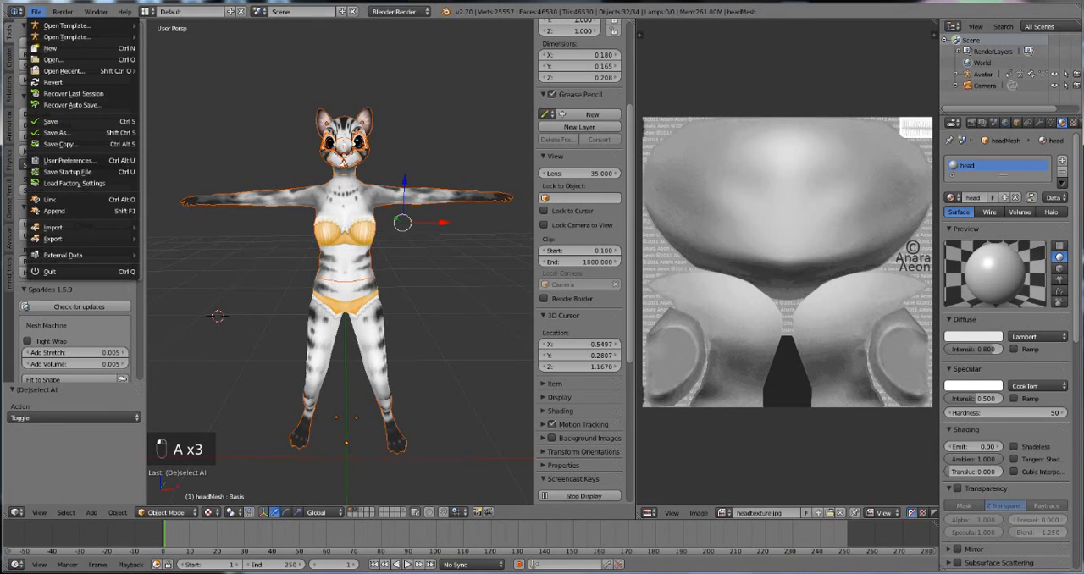
mouse_move(85, 238)
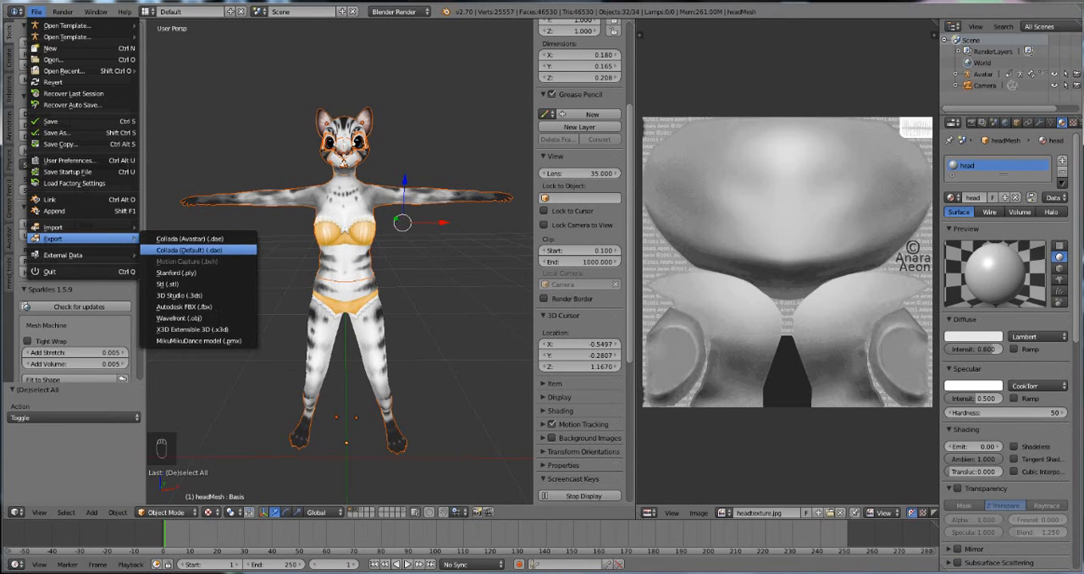
click(190, 250)
click(190, 90)
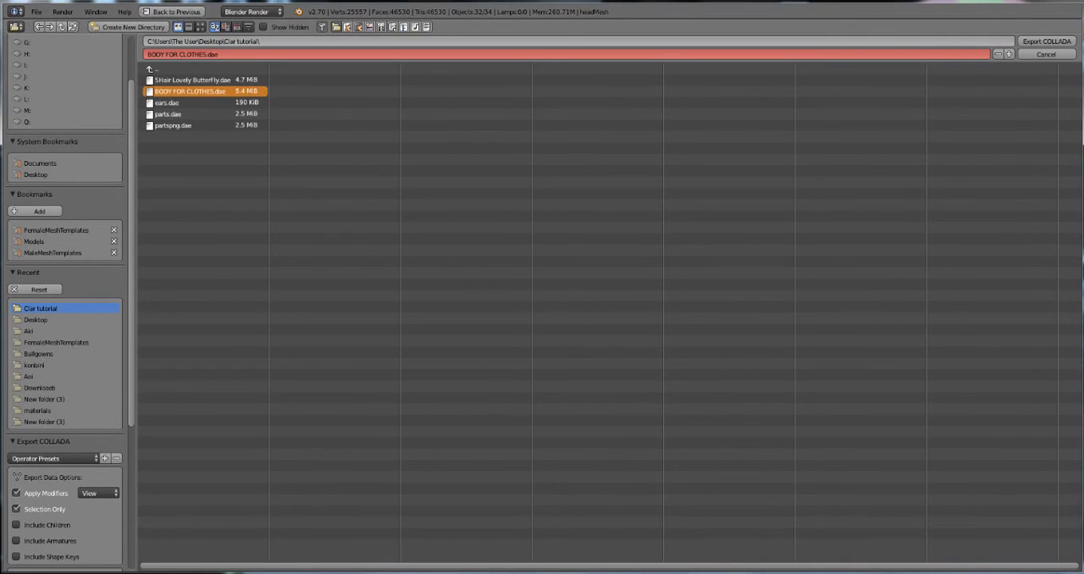
click(54, 459)
click(54, 511)
click(1046, 41)
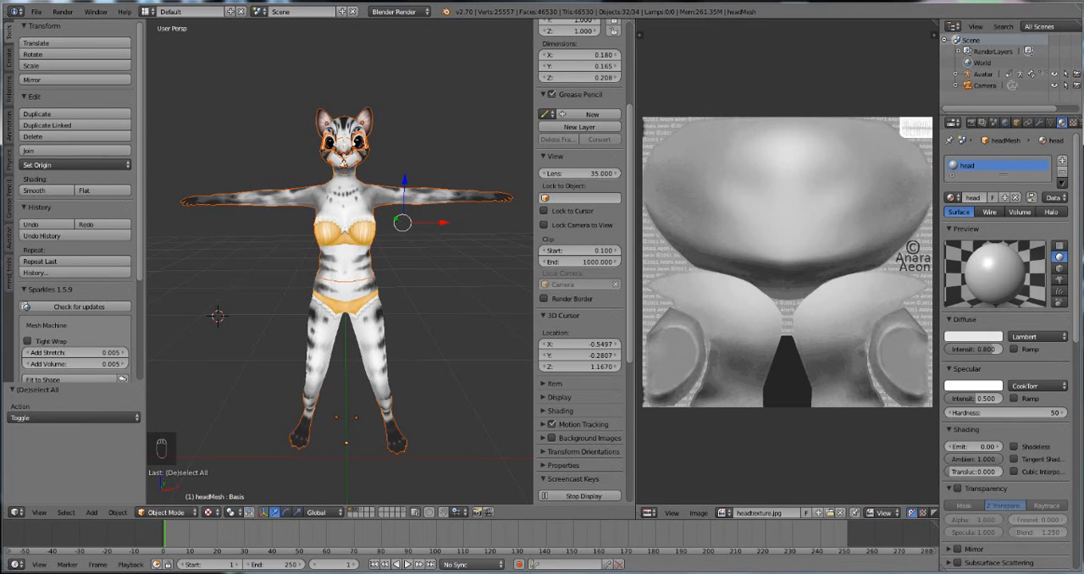
Step: Switch to Marvelous Designer and open BODY FOR CLOTHES.dae from the Clar tutorial folder as the avatar at 100% scale
key(alt+Tab)
click(254, 34)
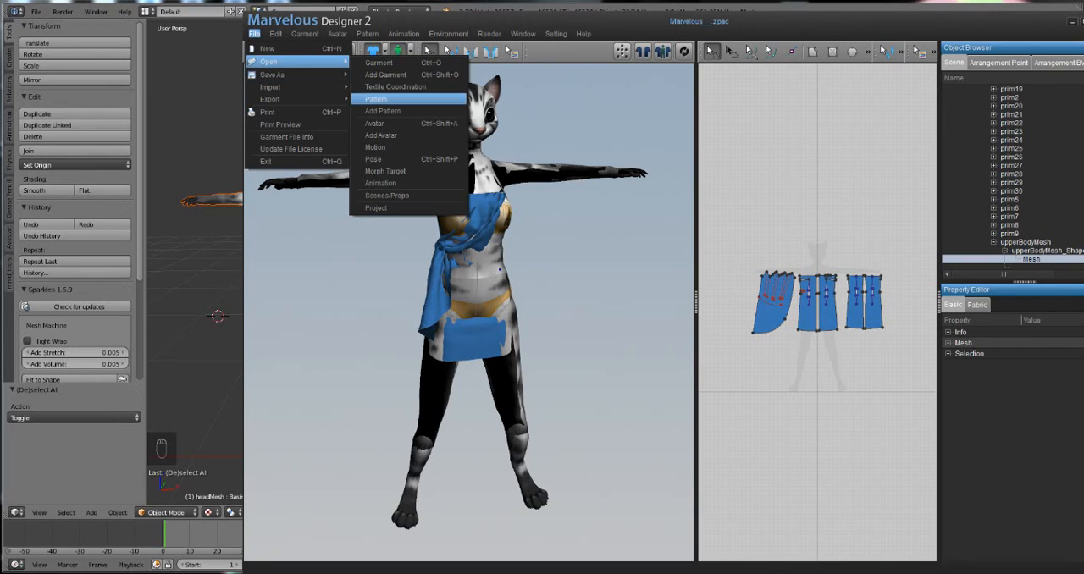
click(377, 123)
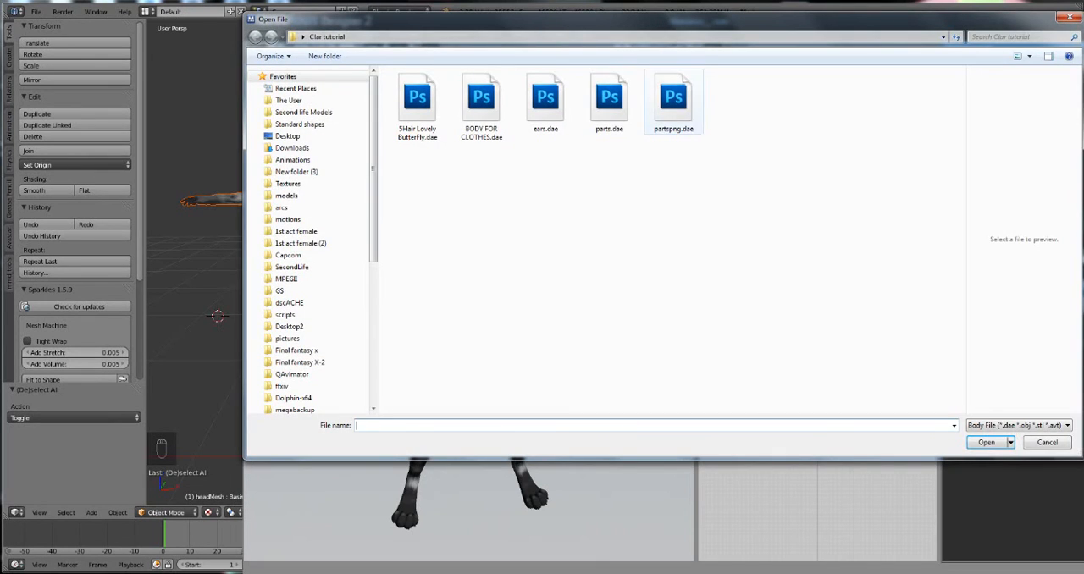
double_click(481, 102)
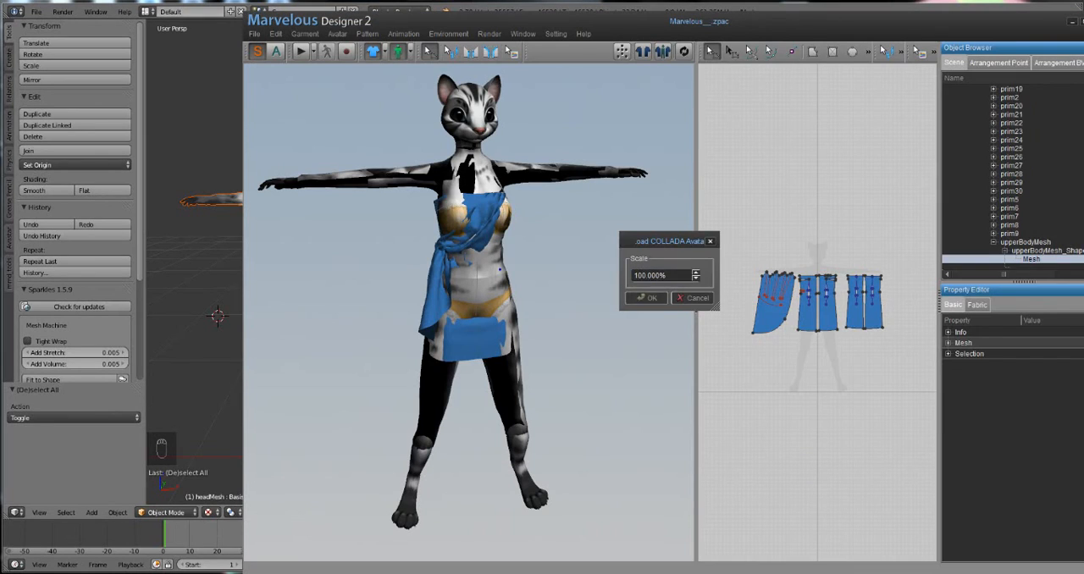
key(Return)
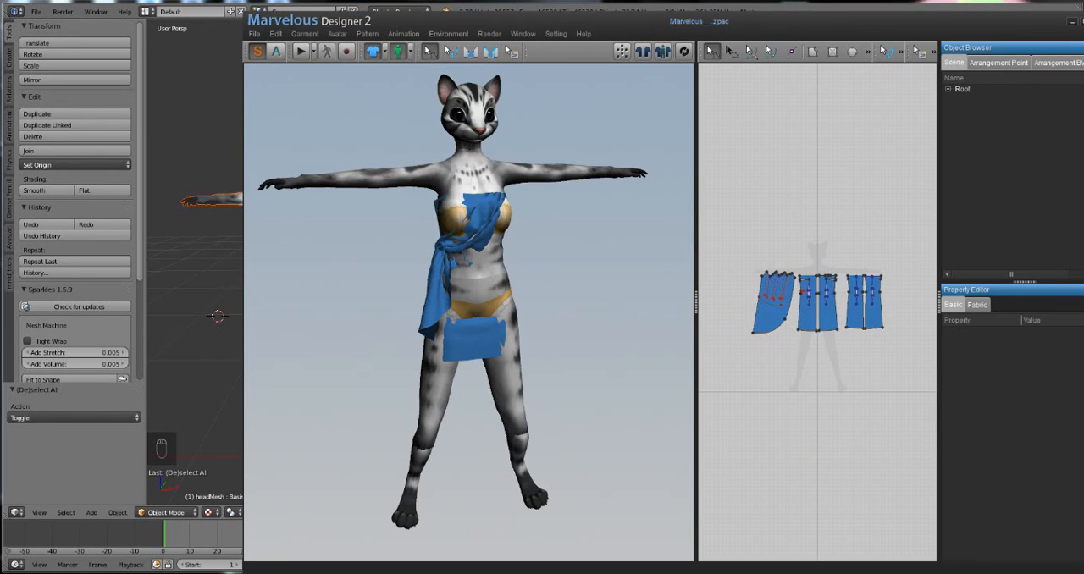
mouse_move(509, 296)
right_down()
mouse_move(330, 283)
mouse_move(495, 288)
right_up()
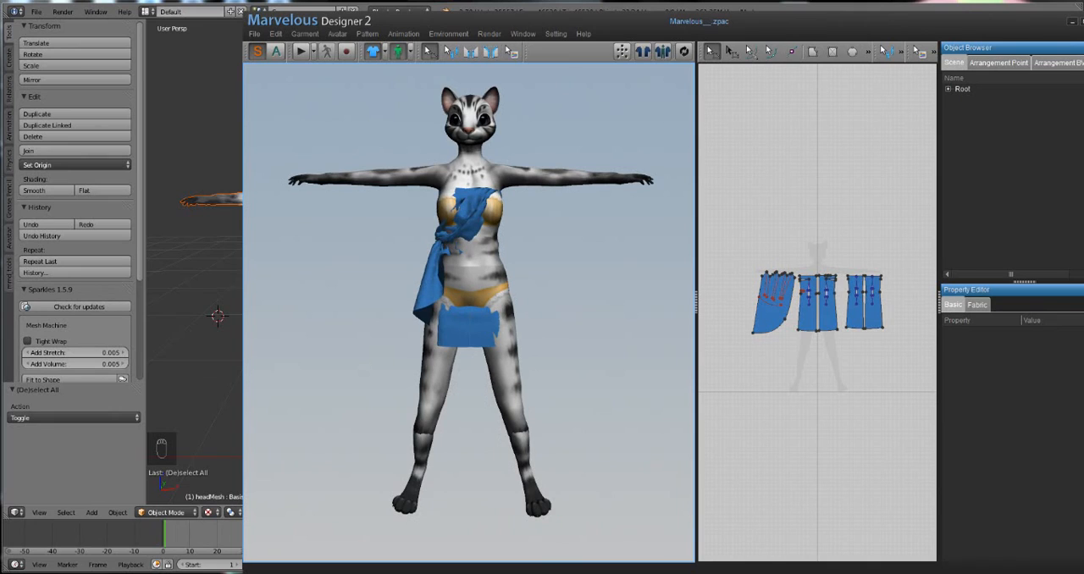
Step: Start a new file without saving the current garment project, keeping the loaded avatar
right_click(521, 434)
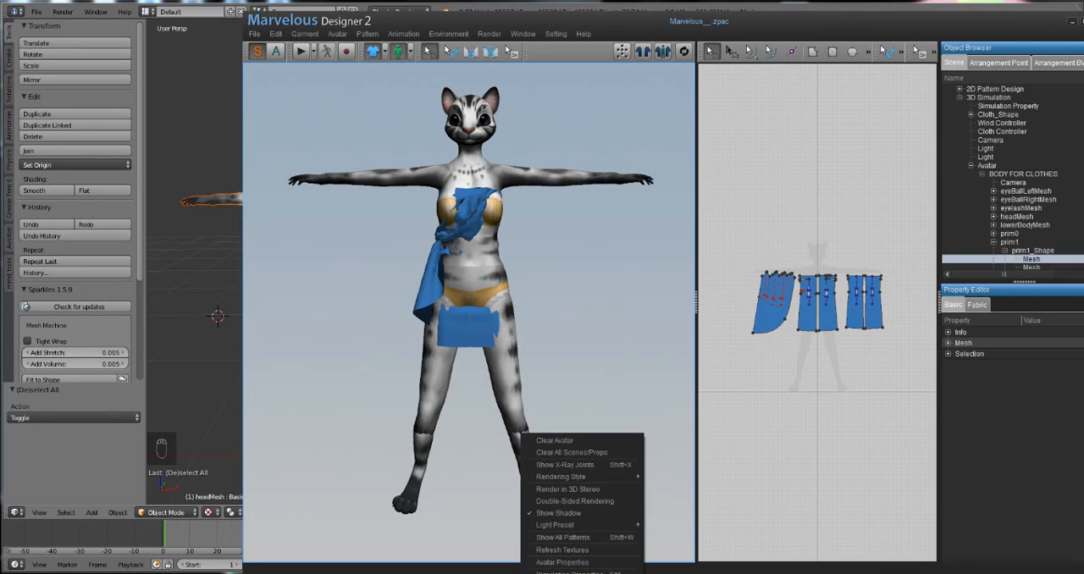
click(254, 35)
click(266, 48)
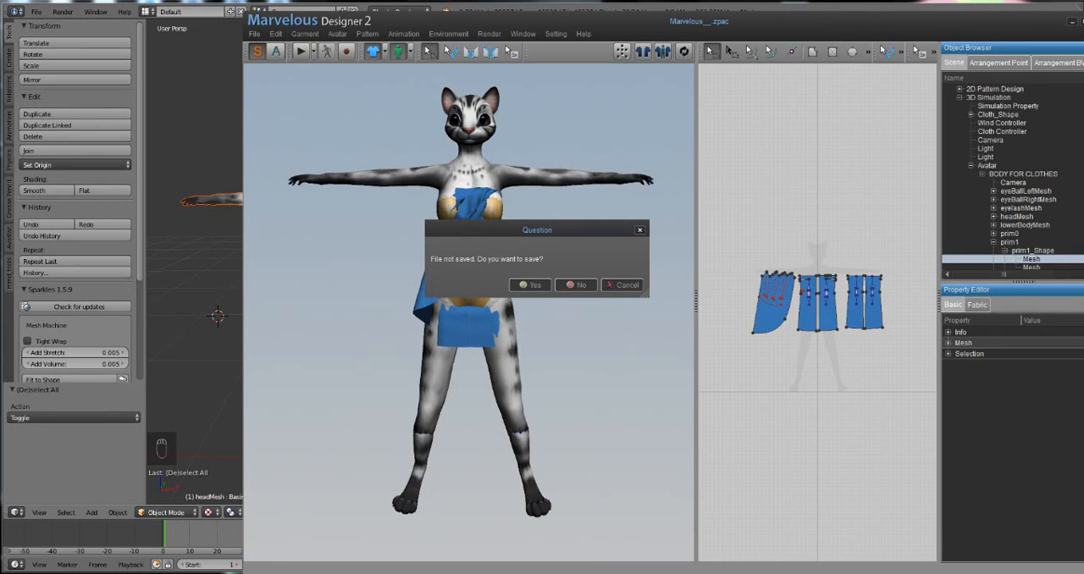
click(576, 286)
scroll(817, 312, up, 6)
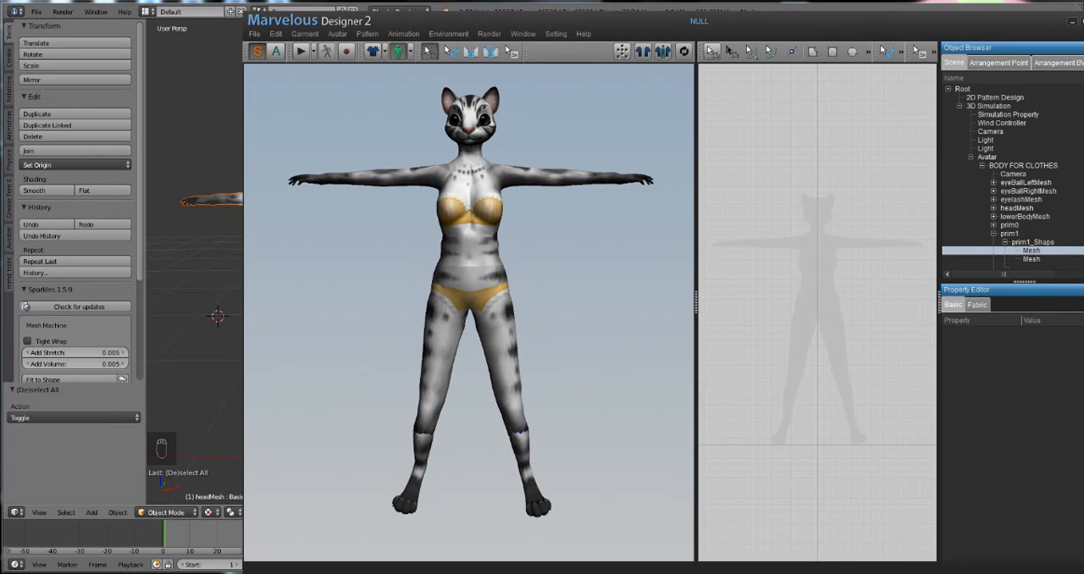
Step: Draw a closed one-leg trouser pattern over half of the avatar silhouette and raise its outer waist corner slightly
click(812, 52)
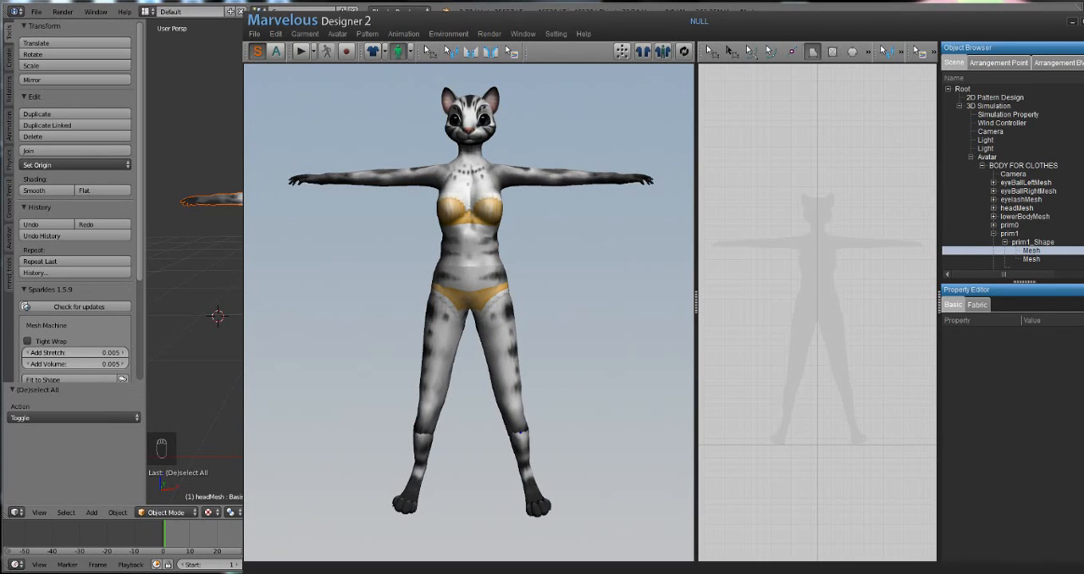
click(793, 298)
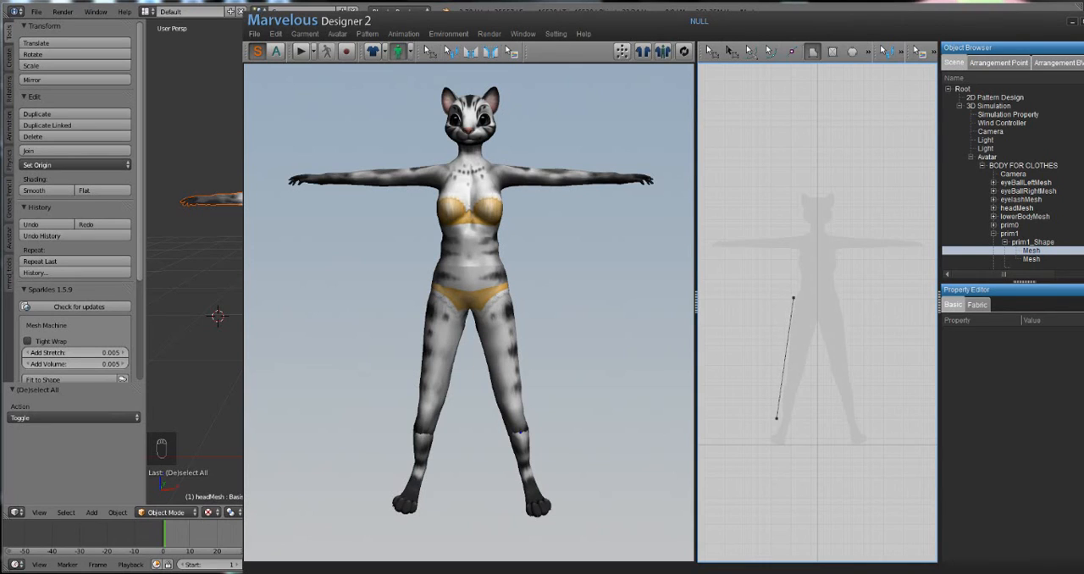
click(797, 423)
click(792, 298)
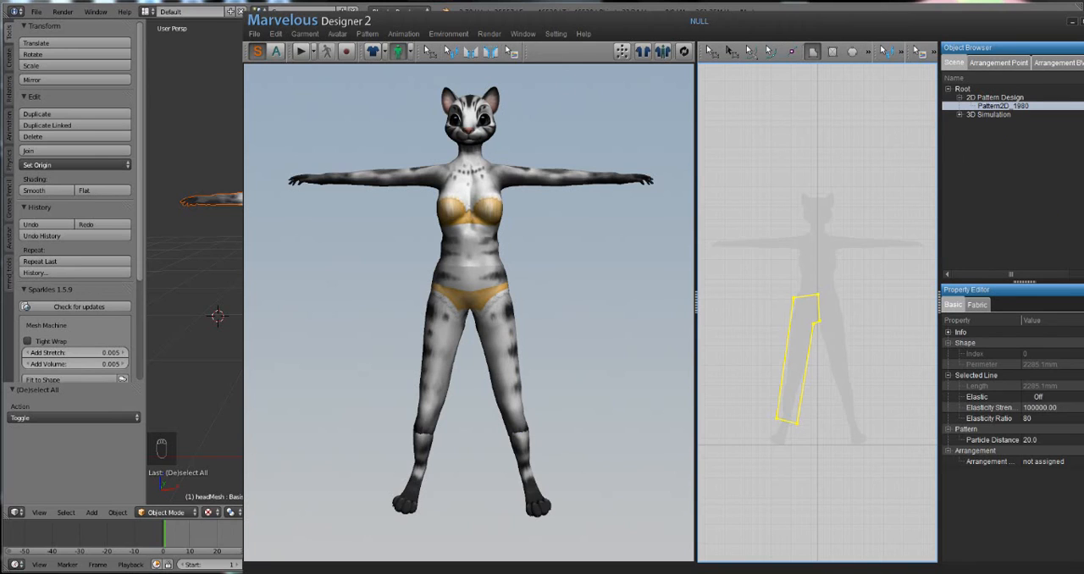
click(712, 51)
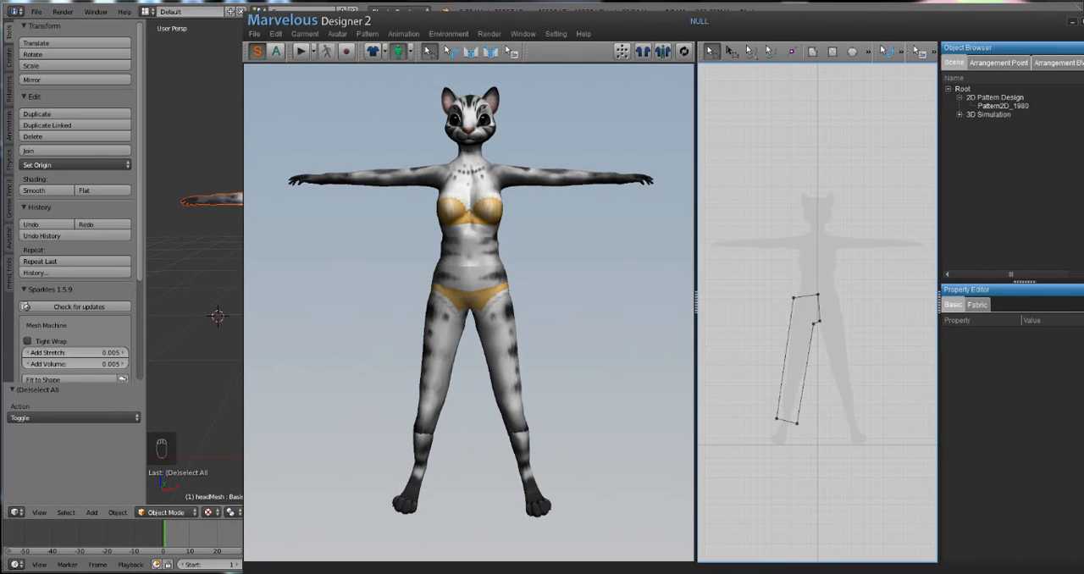
drag(794, 298, 796, 292)
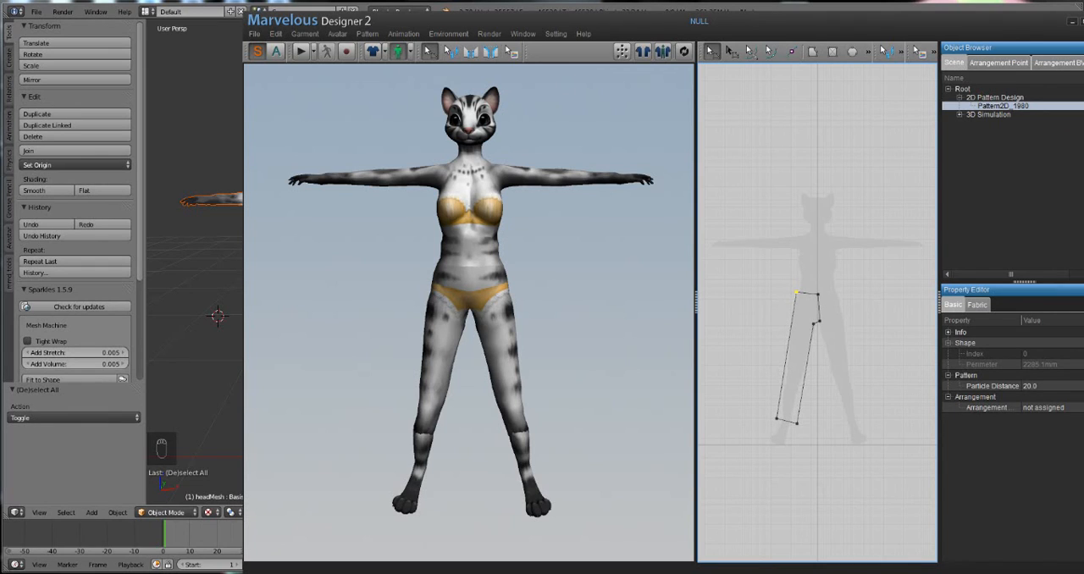
Step: Unfold the trouser pattern along its short vertical centre line between waist and crotch to mirror the second leg
key(Escape)
click(819, 306)
right_click(818, 305)
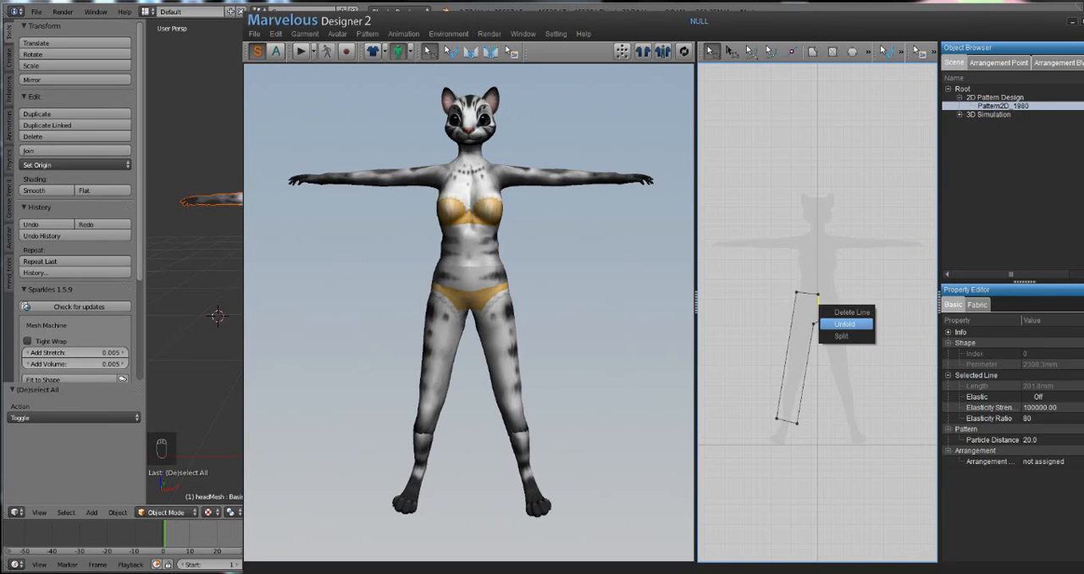
click(848, 322)
key(Escape)
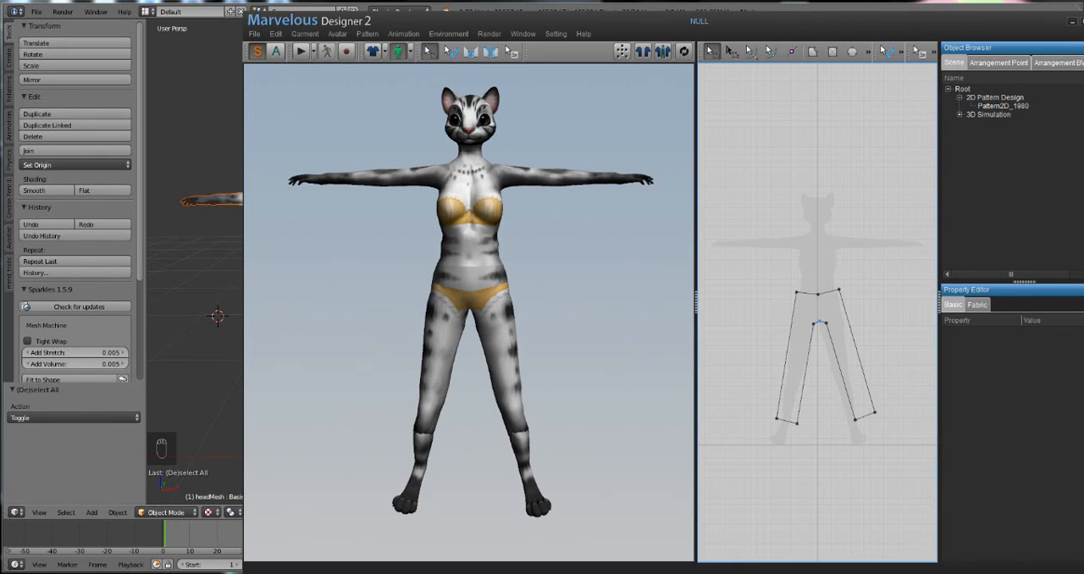
Step: Delete the middle points at the pattern's crotch and waist, and shift the mirrored leg's hem edge inward to match the other leg
click(819, 322)
key(Escape)
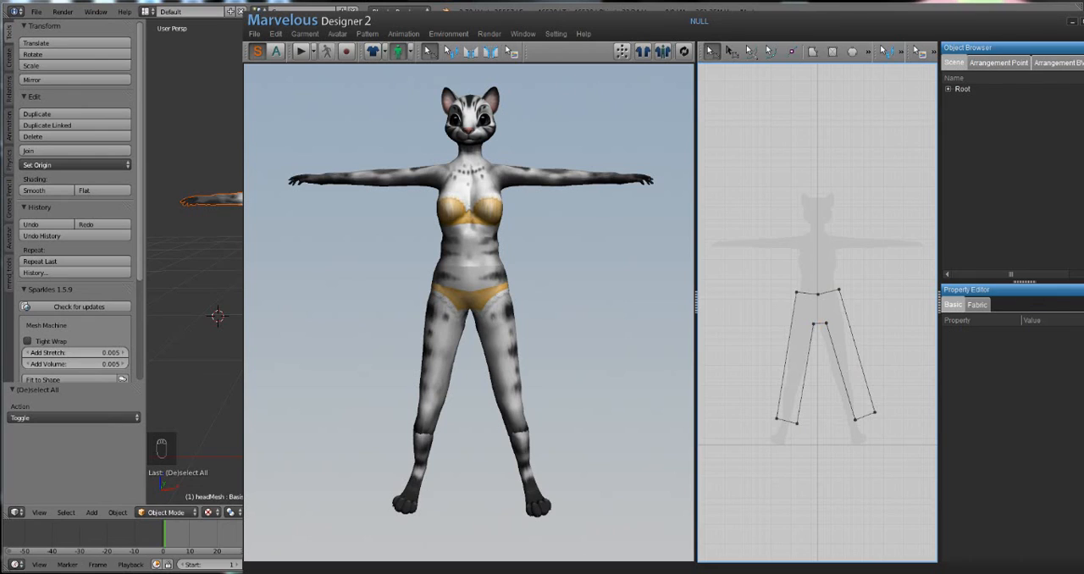
drag(864, 415, 855, 420)
click(818, 294)
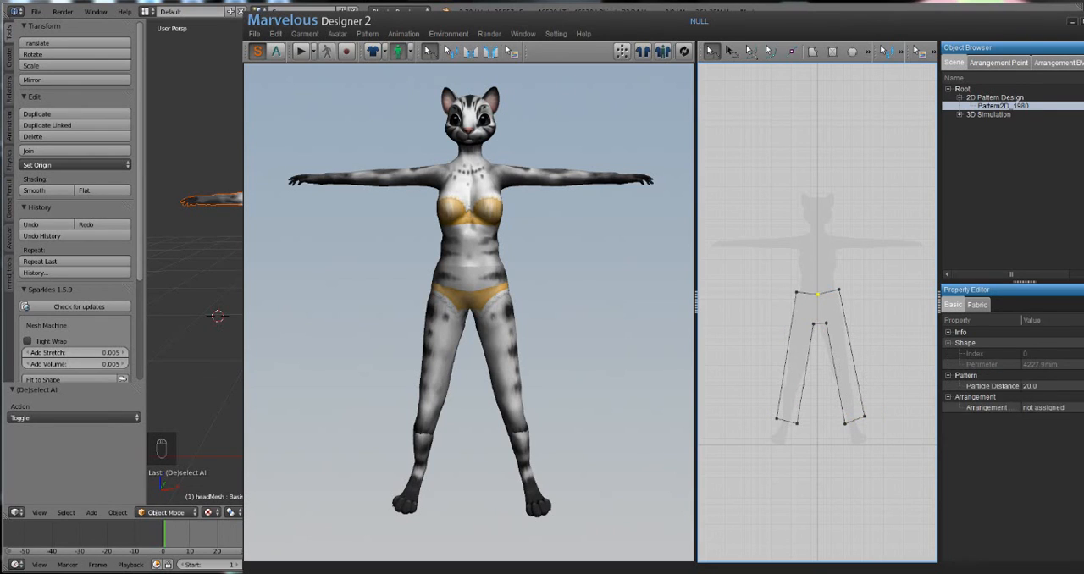
key(Escape)
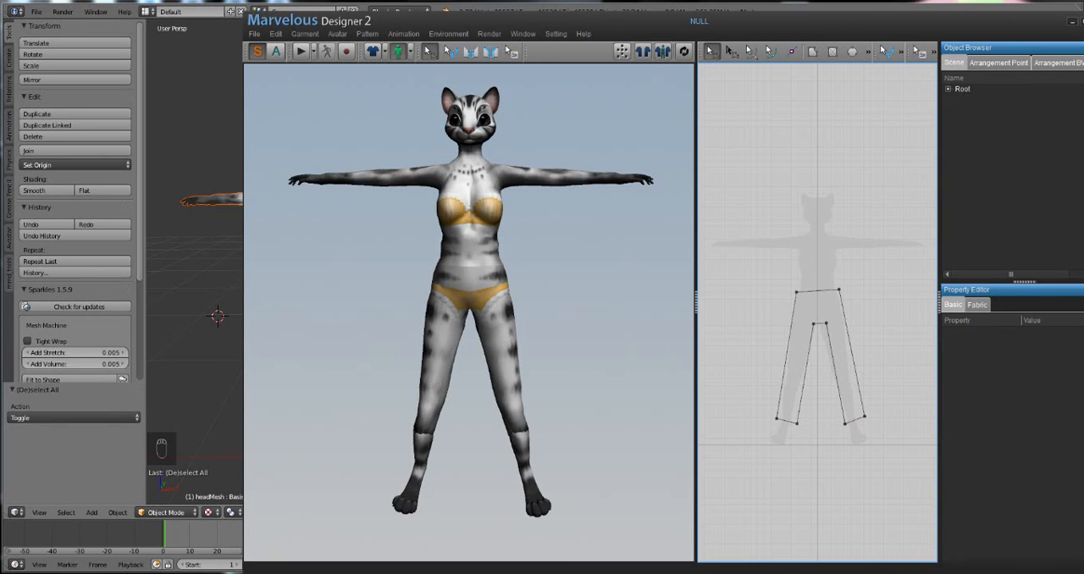
Step: Move the two crotch corners of the trouser pattern closer together and select the whole pattern
scroll(819, 314, up, 5)
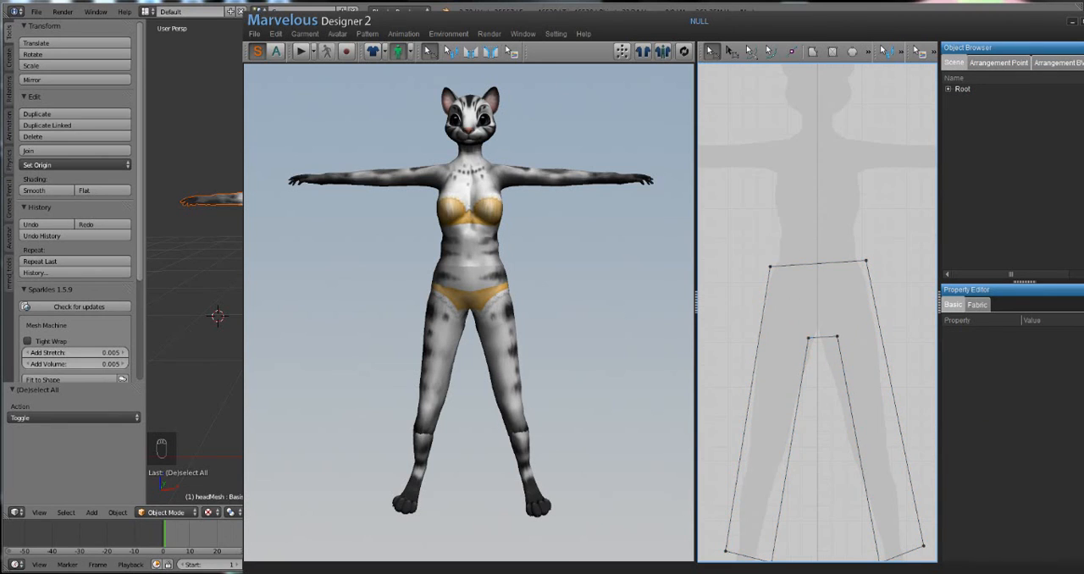
drag(837, 337, 812, 338)
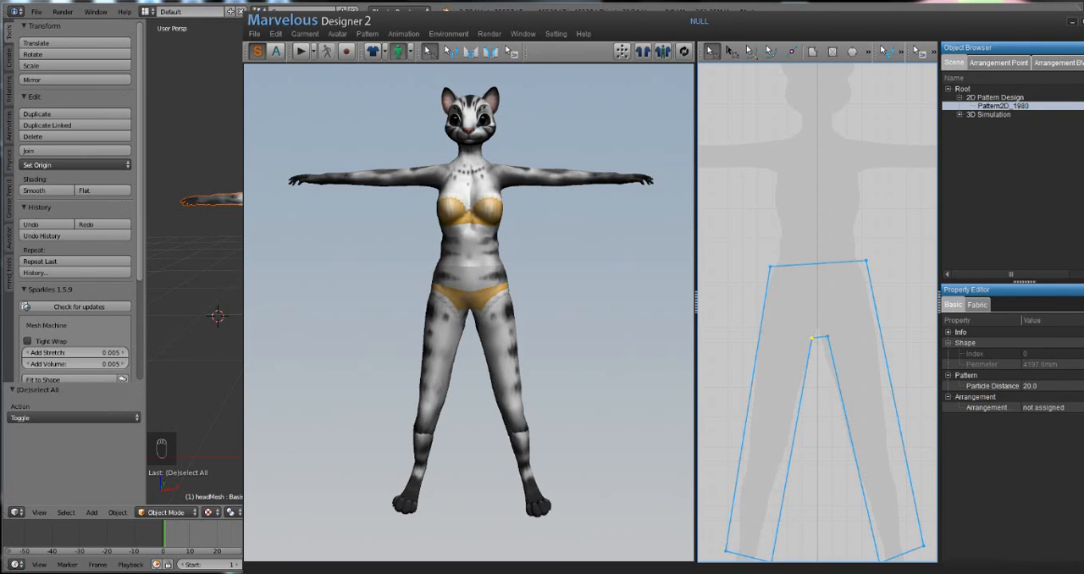
click(817, 313)
scroll(818, 313, up, 3)
scroll(817, 313, down, 5)
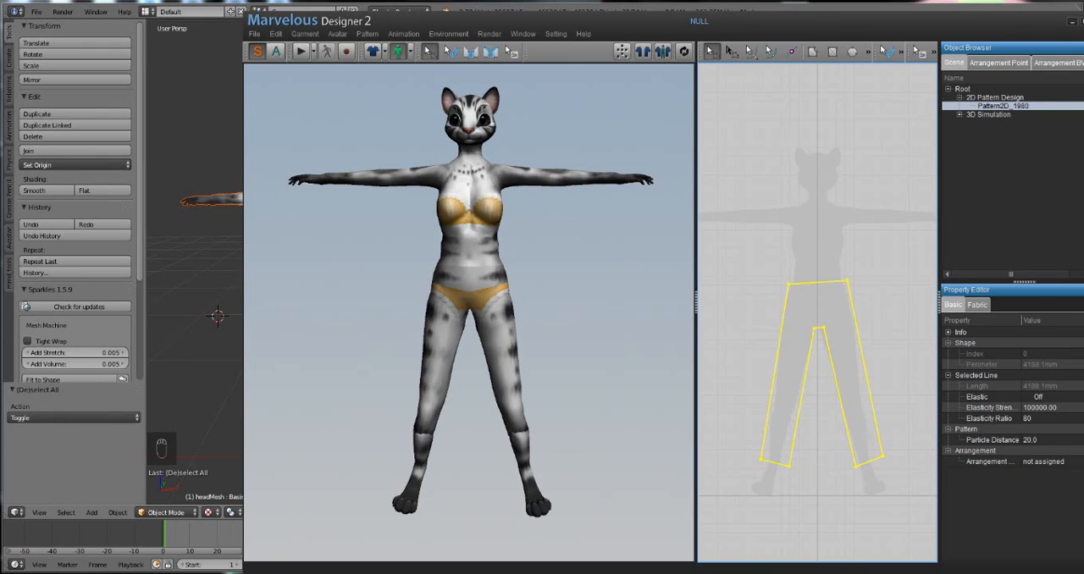